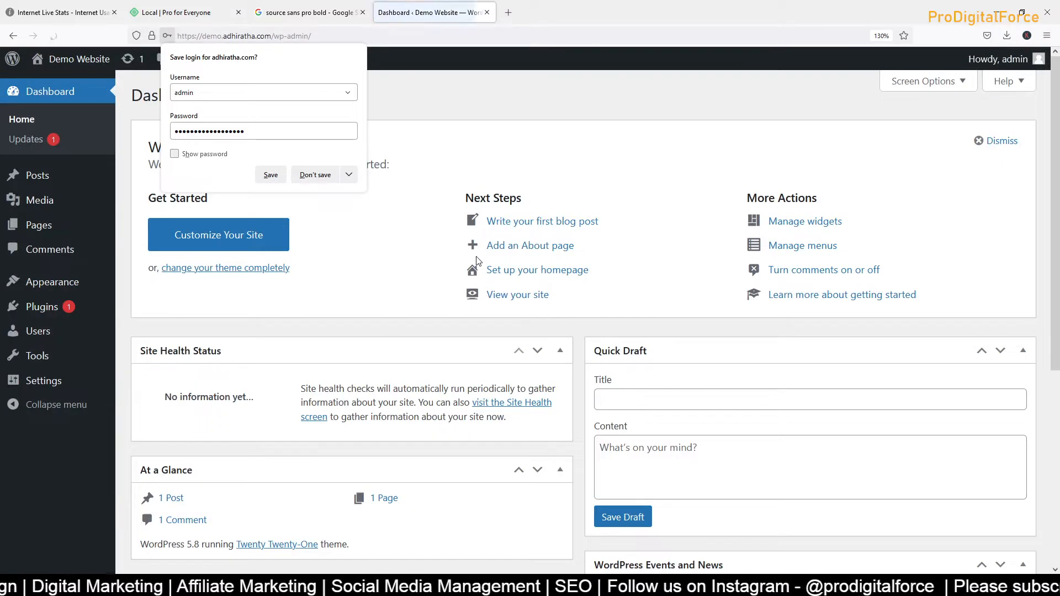
Decline saving the site login, then bulk-delete the Akismet Anti-Spam and Hello Dolly plugins
{"action": "left_click", "coordinate": [323, 178]}
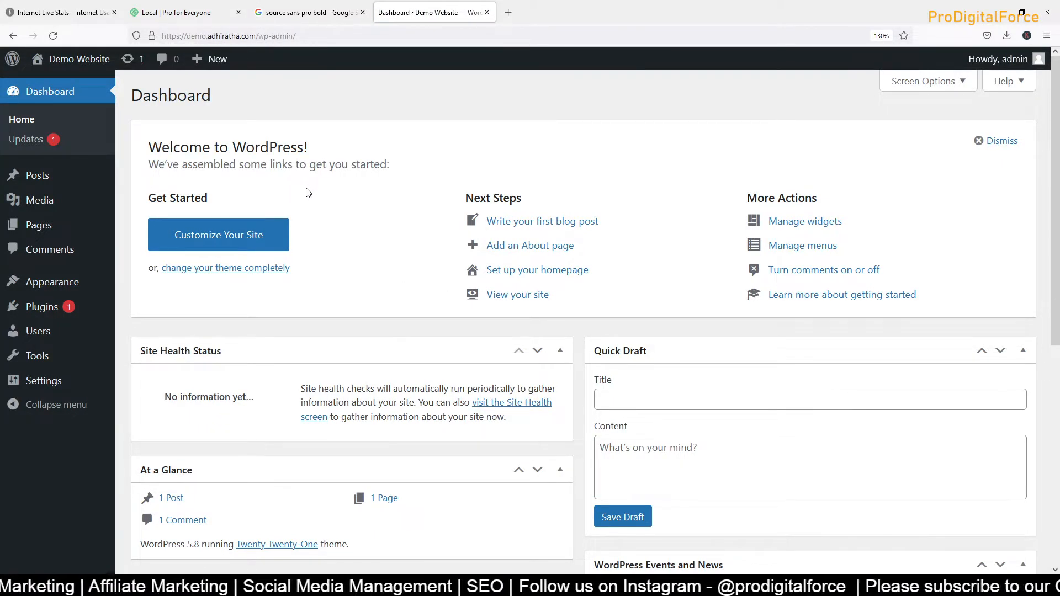
{"action": "left_click", "coordinate": [34, 310]}
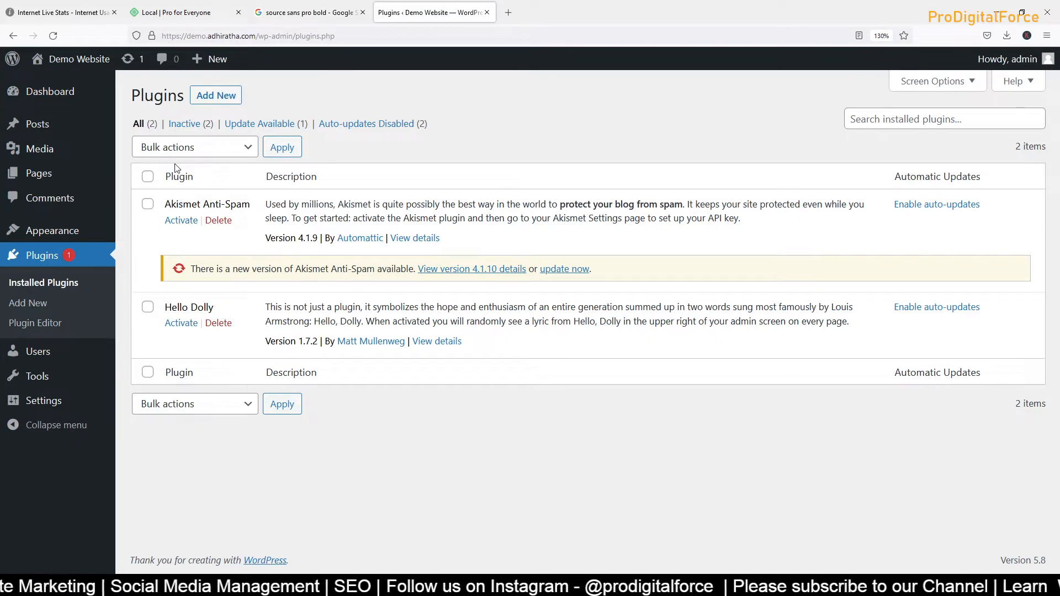
{"action": "left_click", "coordinate": [147, 176]}
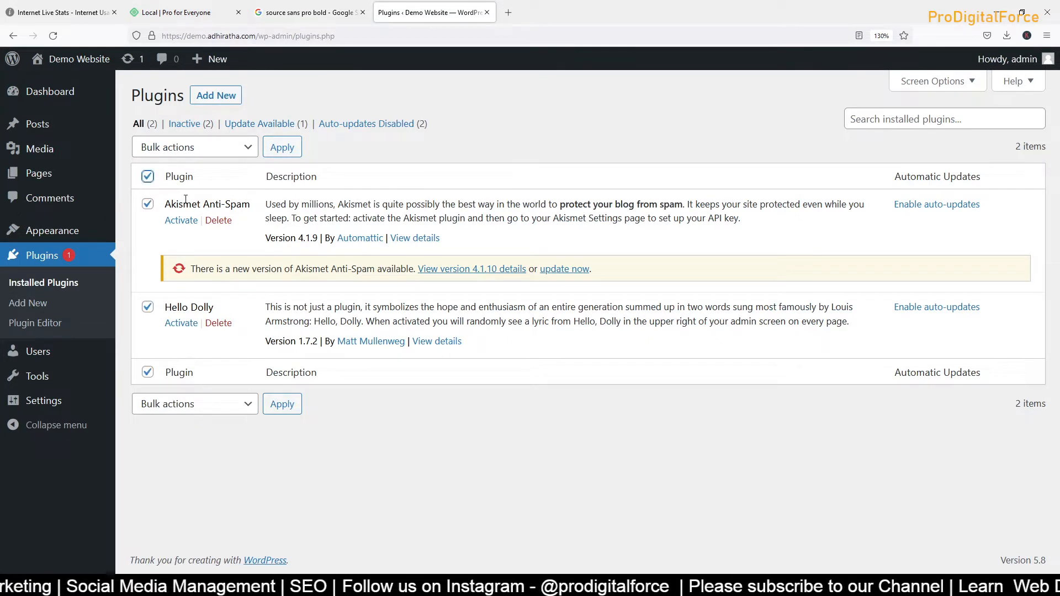
{"action": "left_click", "coordinate": [171, 147]}
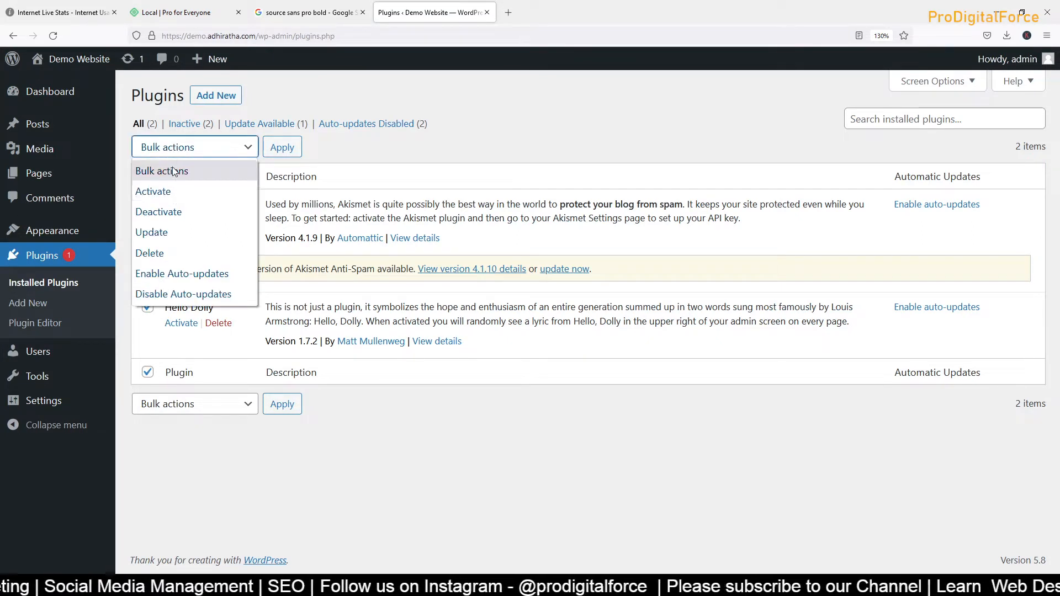
{"action": "left_click", "coordinate": [167, 254]}
{"action": "left_click", "coordinate": [271, 150]}
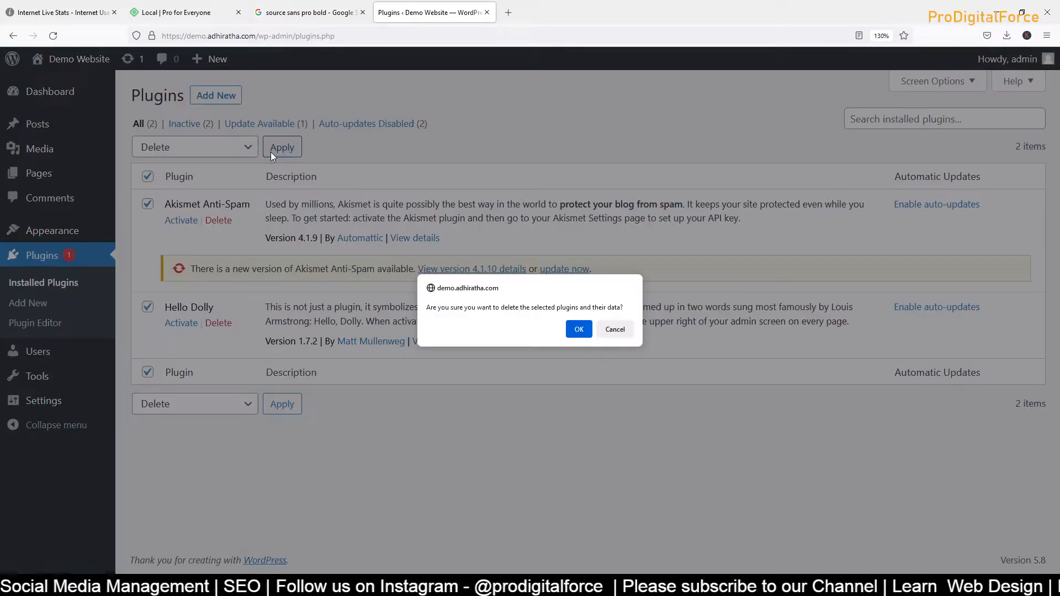
{"action": "left_click", "coordinate": [579, 329]}
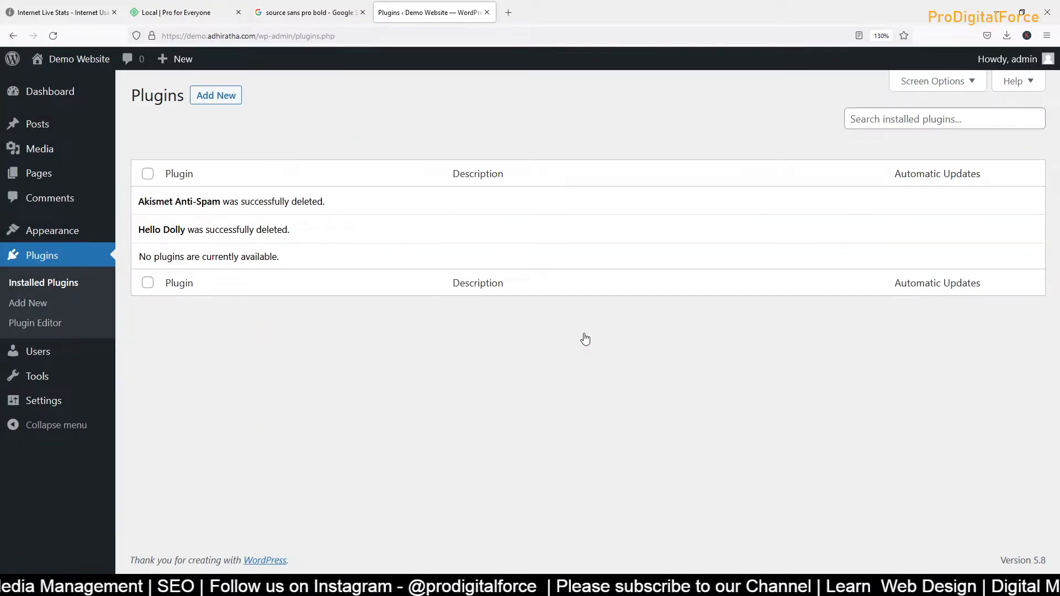
Install and activate the Classic Editor plugin from the featured plugins
{"action": "left_click", "coordinate": [217, 95]}
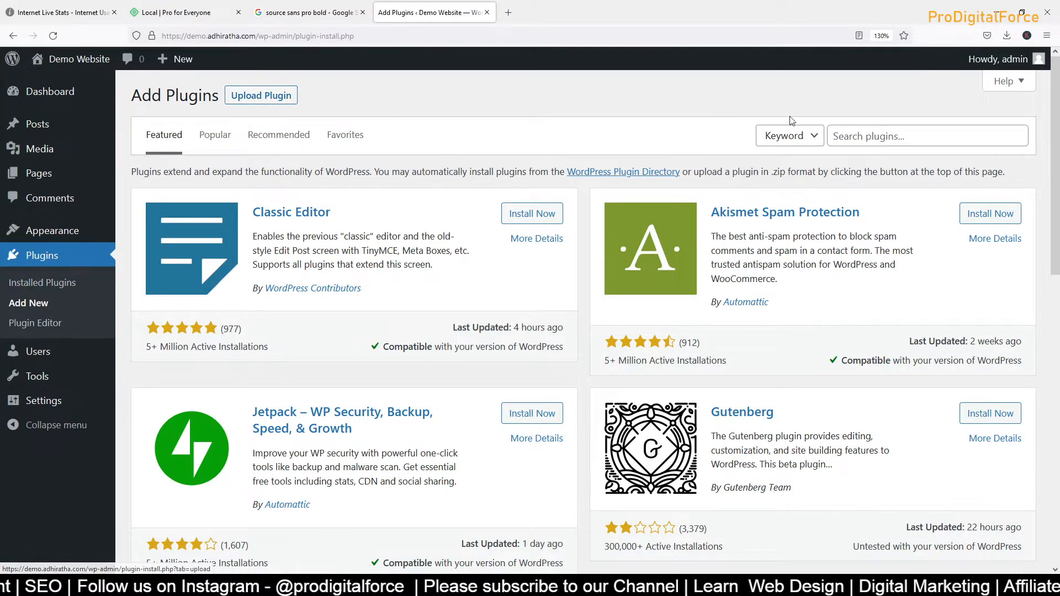
{"action": "left_click", "coordinate": [898, 134]}
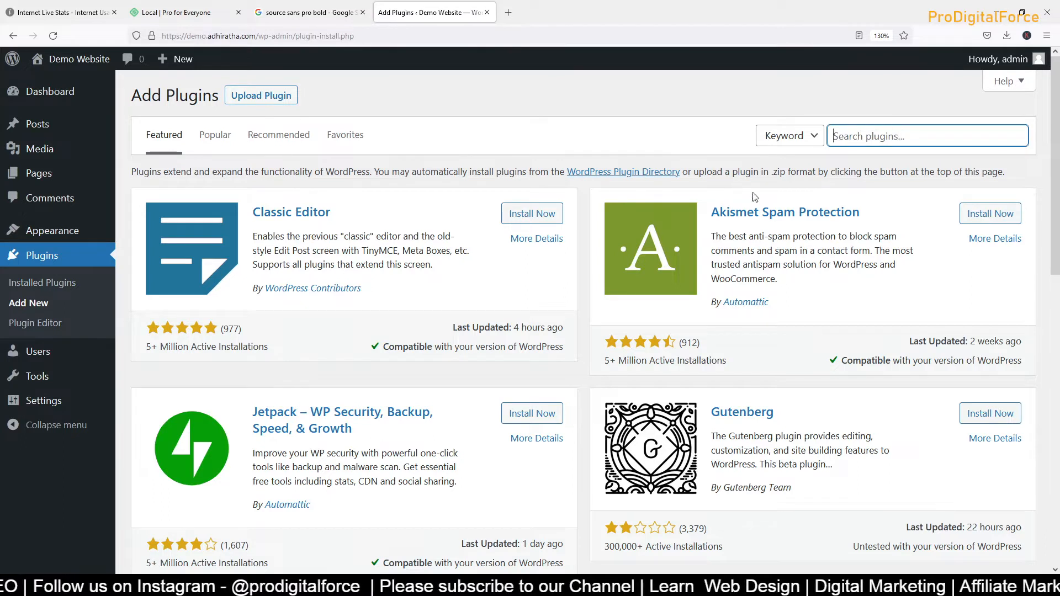
{"action": "left_click", "coordinate": [527, 215]}
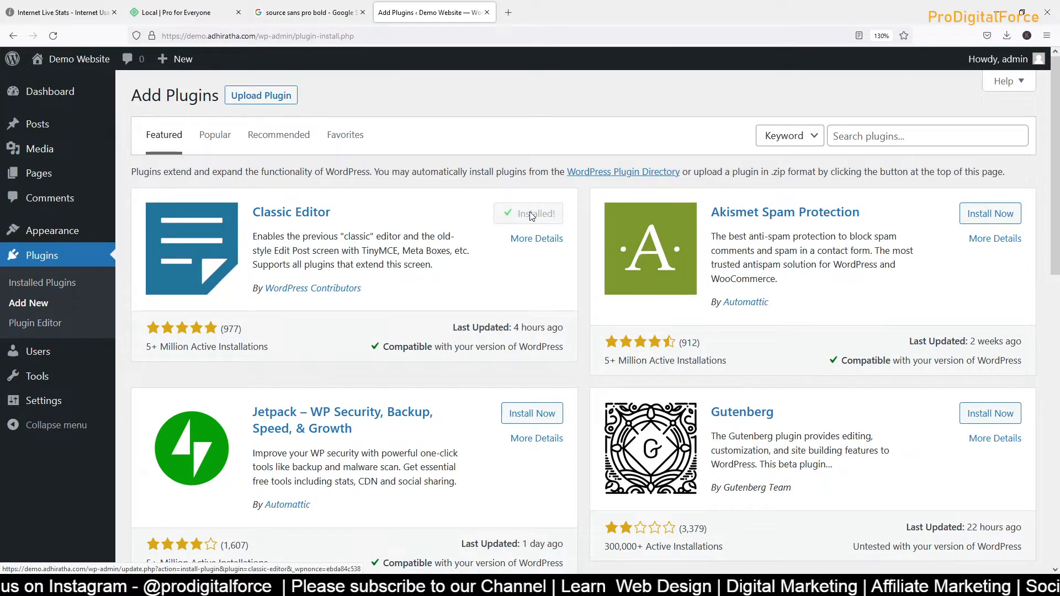
{"action": "left_click", "coordinate": [545, 222]}
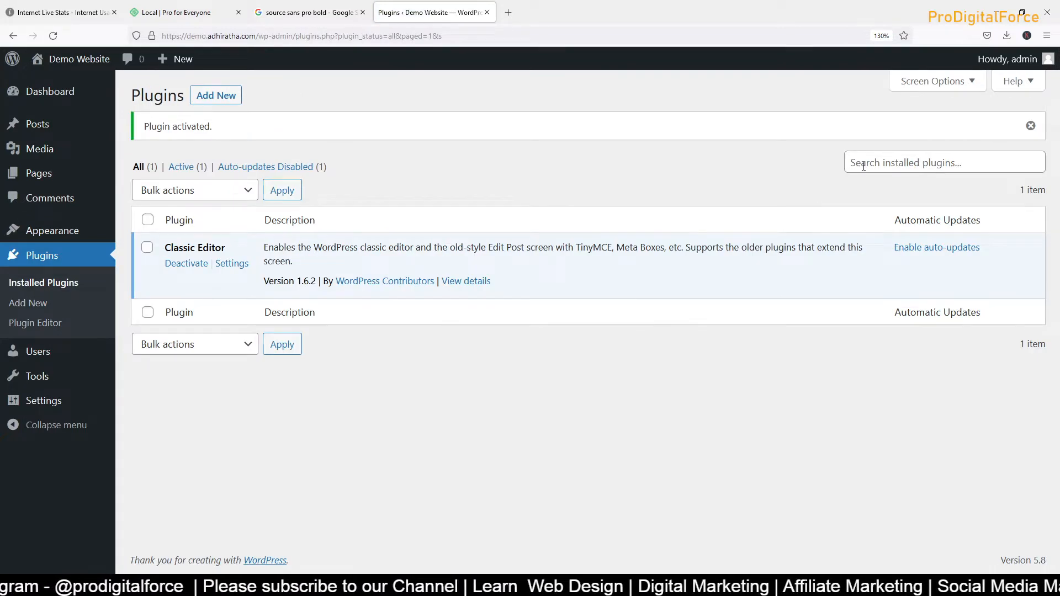
Search the plugin directory for "elementor" and install and activate Elementor Website Builder
{"action": "left_click", "coordinate": [864, 166]}
{"action": "left_click", "coordinate": [231, 98]}
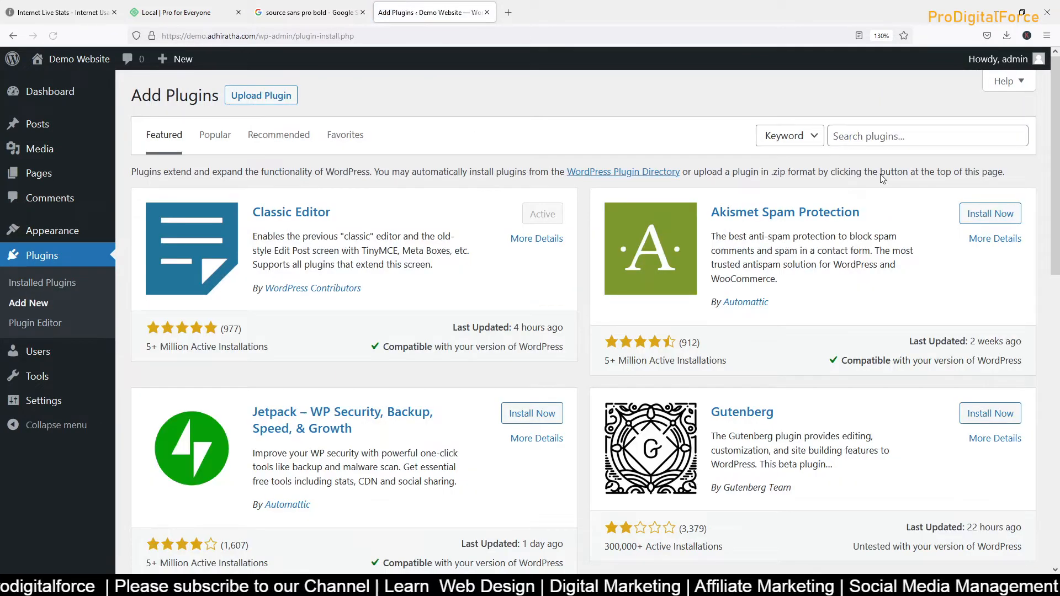
{"action": "left_click", "coordinate": [883, 141]}
{"action": "type", "text": "elementor"}
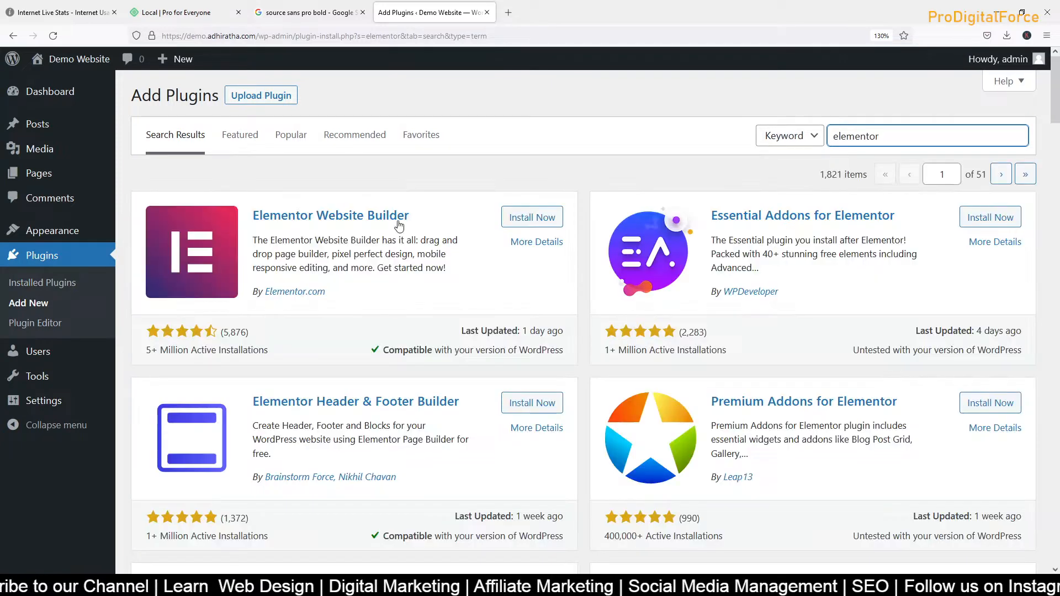
{"action": "left_click", "coordinate": [521, 218]}
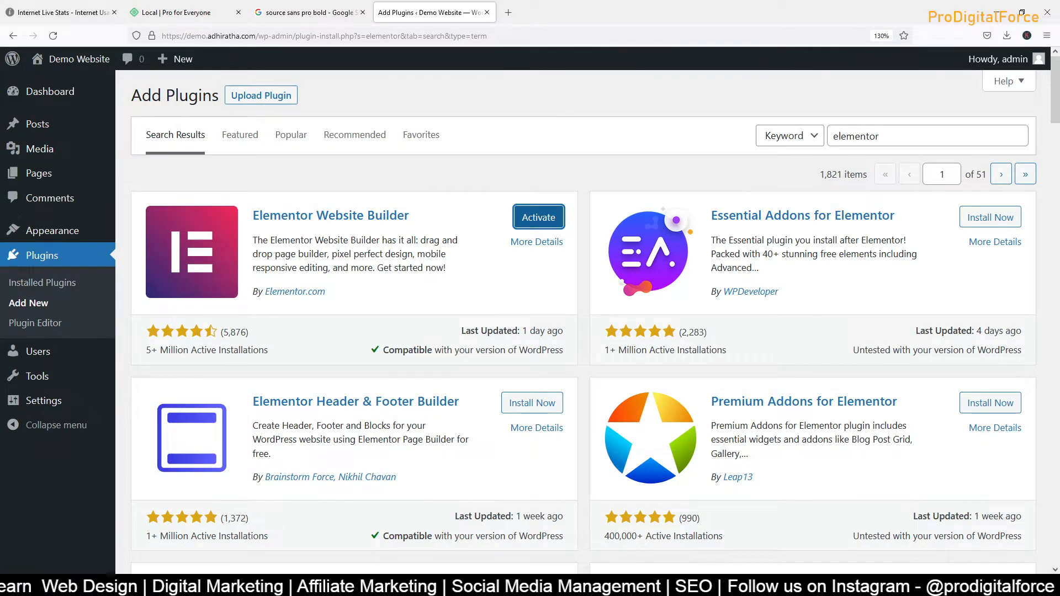
{"action": "left_click", "coordinate": [525, 228]}
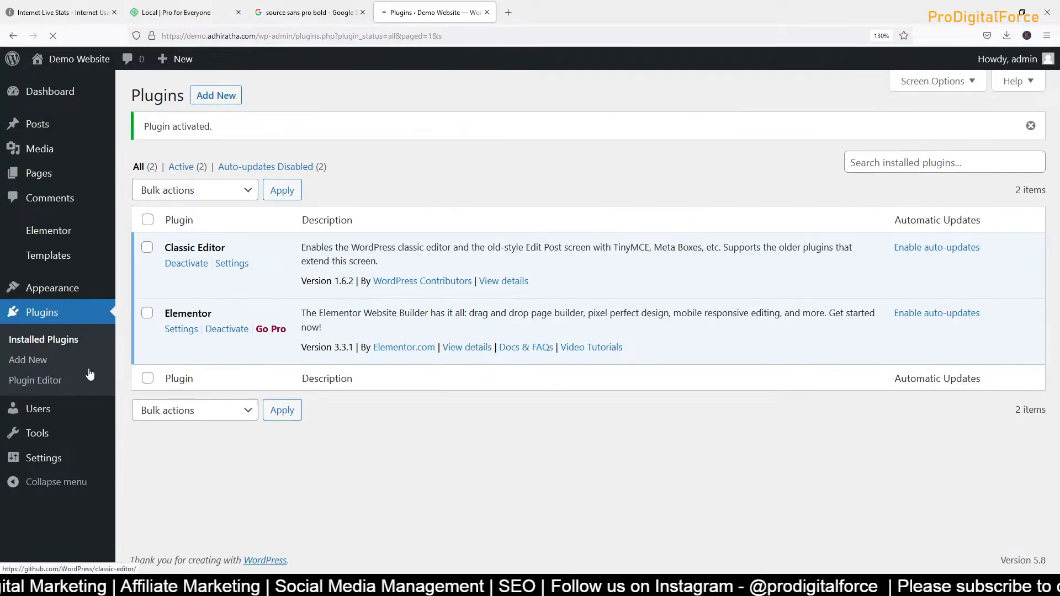
Find the WP Reset plugin by searching for "WP reset", install and activate it, and dismiss its welcome notice
{"action": "left_click", "coordinate": [216, 105]}
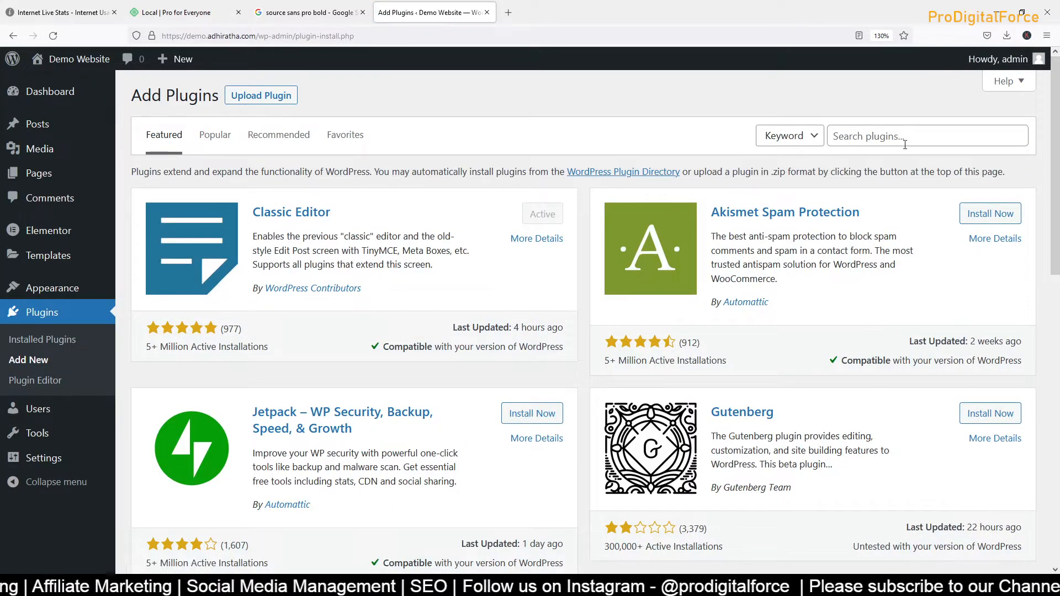
{"action": "left_click", "coordinate": [906, 144]}
{"action": "type", "text": "WP"}
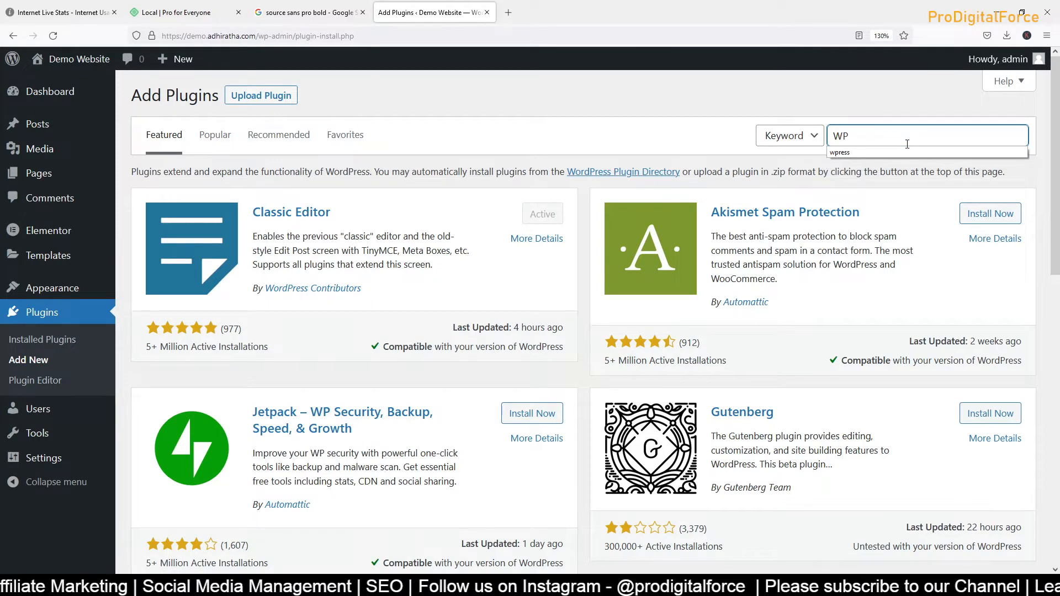
{"action": "type", "text": "reset"}
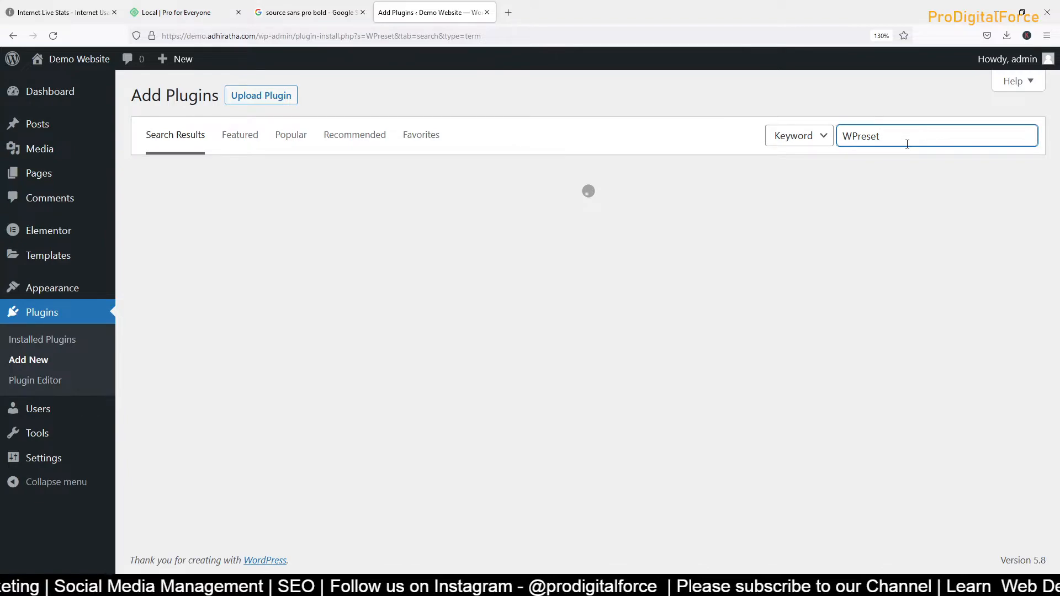
{"action": "left_click", "coordinate": [859, 136]}
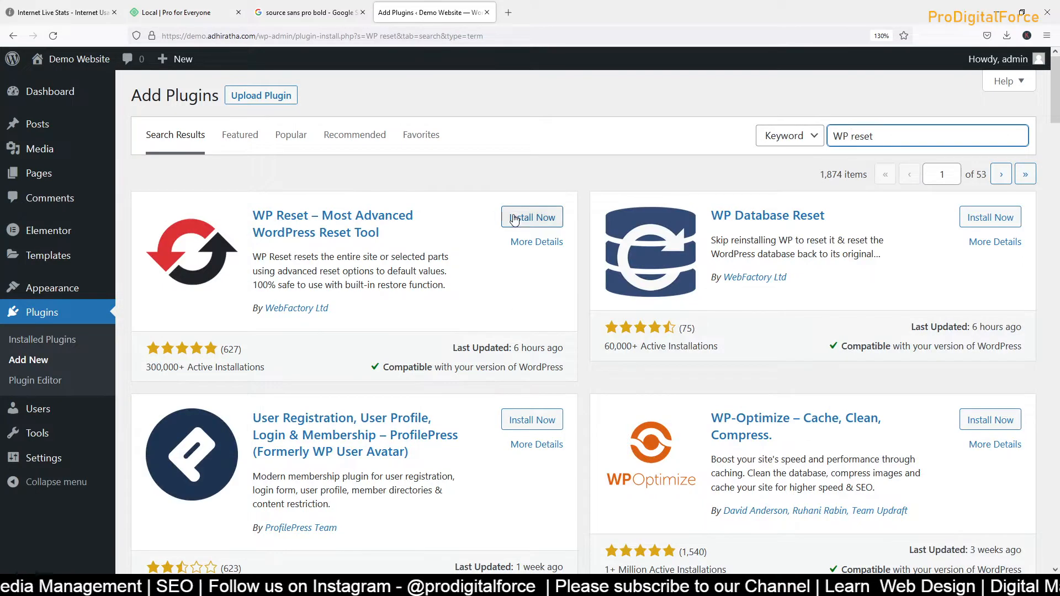
{"action": "left_click", "coordinate": [515, 219]}
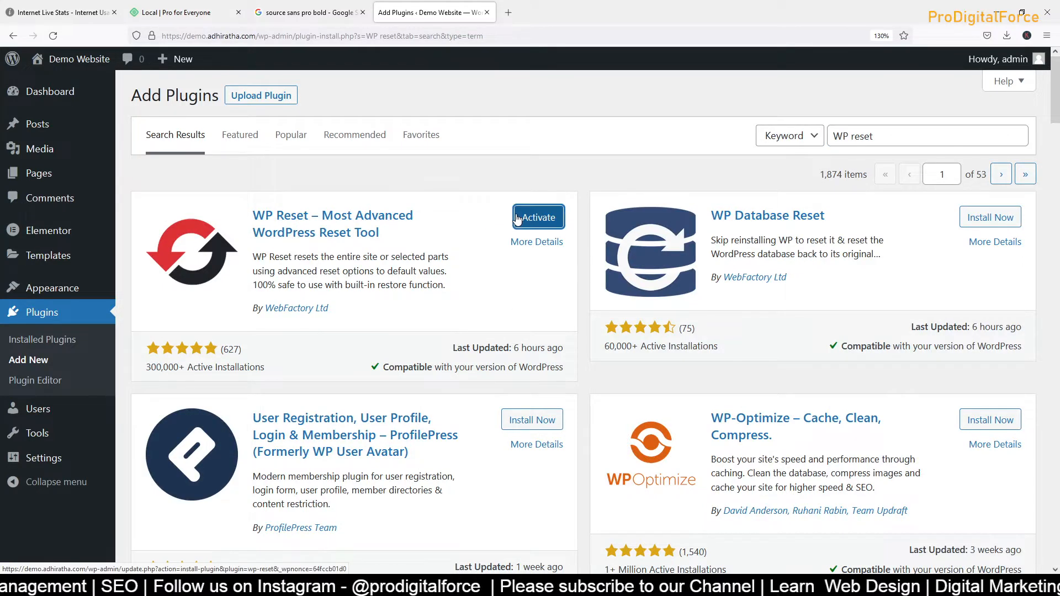
{"action": "left_click", "coordinate": [519, 219]}
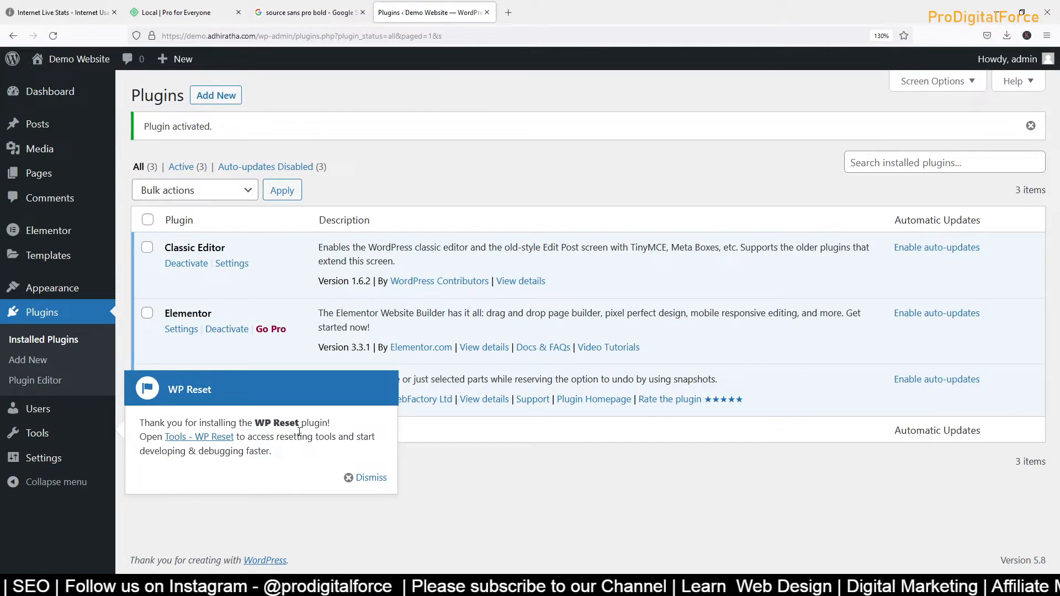
{"action": "left_click", "coordinate": [367, 478]}
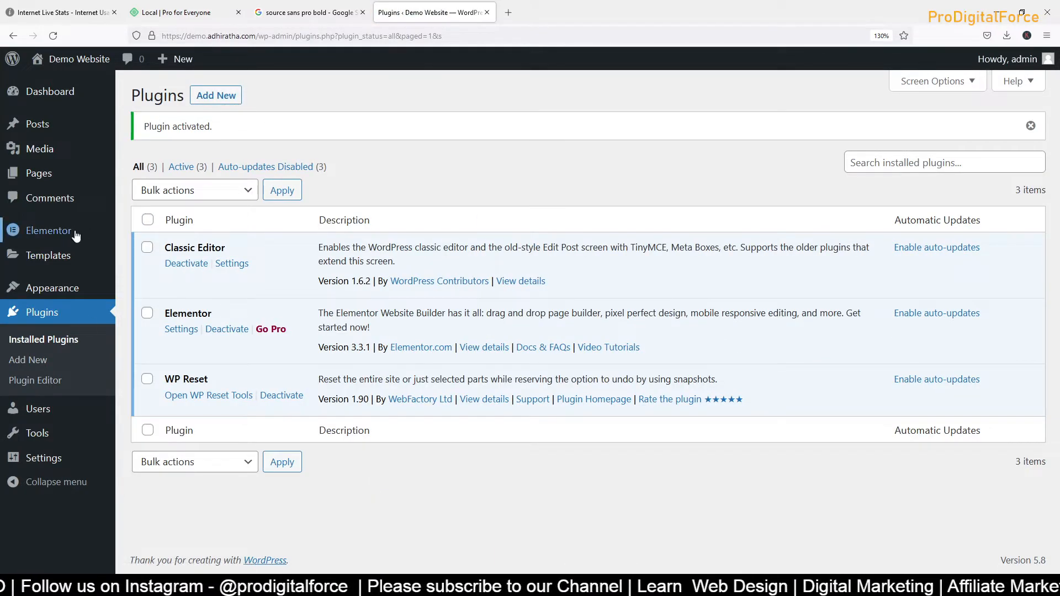
Delete the inactive Twenty Nineteen and Twenty Twenty themes
{"action": "mouse_move", "coordinate": [55, 292]}
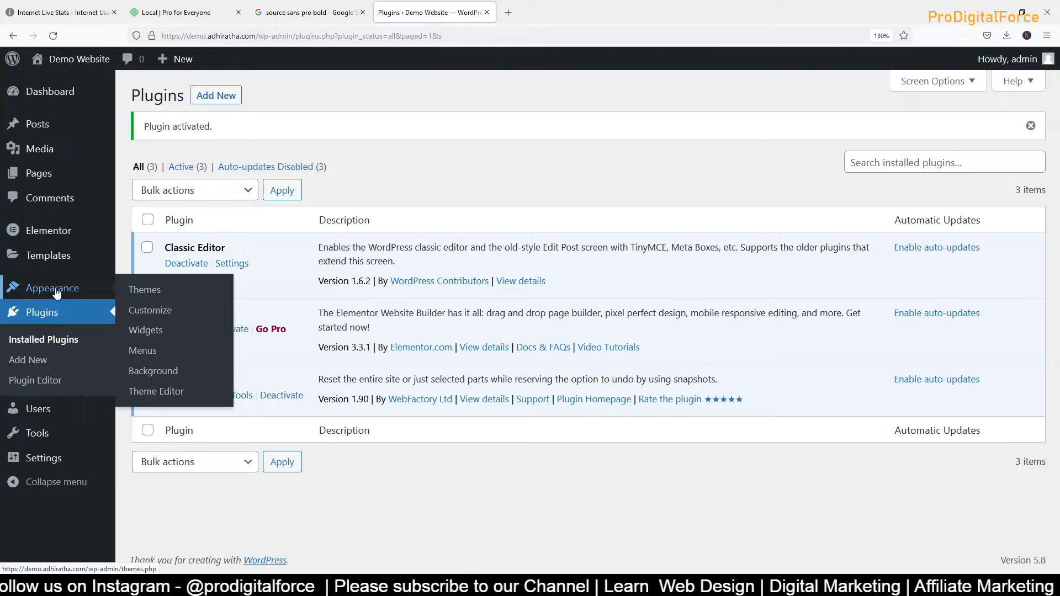
{"action": "left_click", "coordinate": [163, 296]}
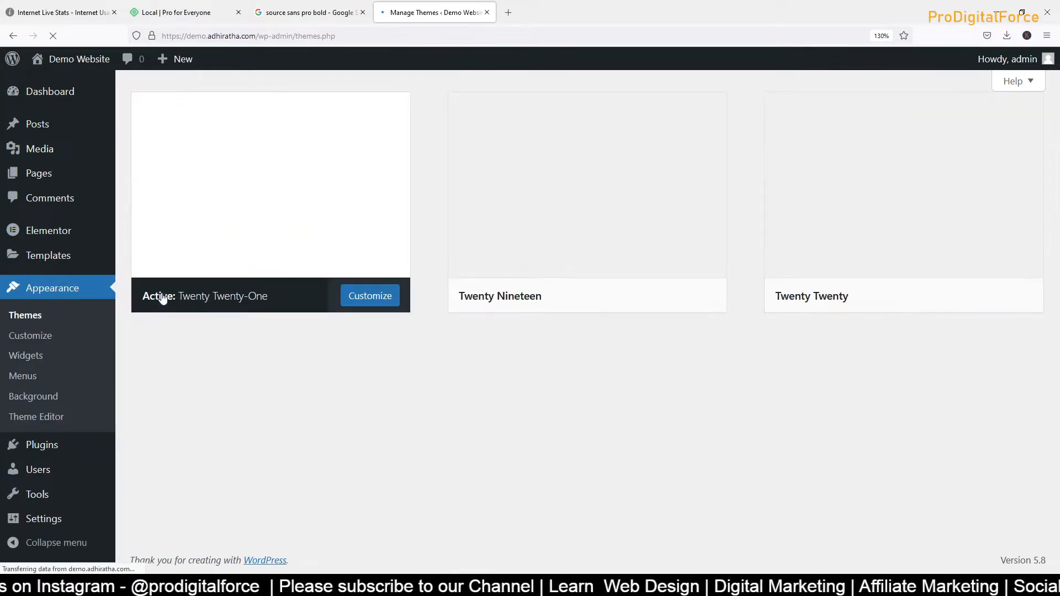
{"action": "left_click", "coordinate": [551, 182]}
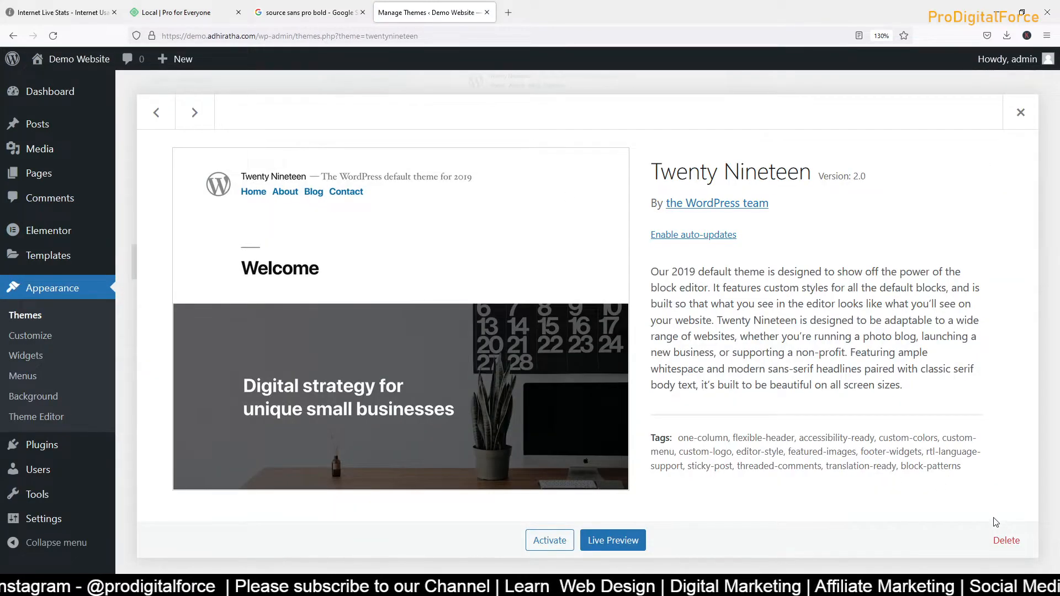
{"action": "left_click", "coordinate": [1004, 544]}
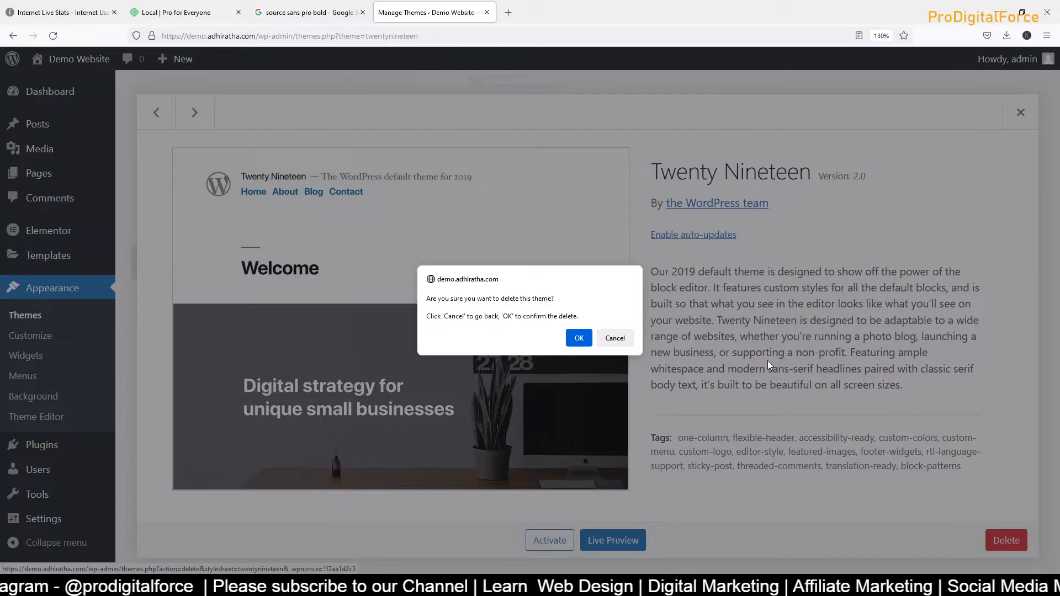
{"action": "left_click", "coordinate": [571, 340]}
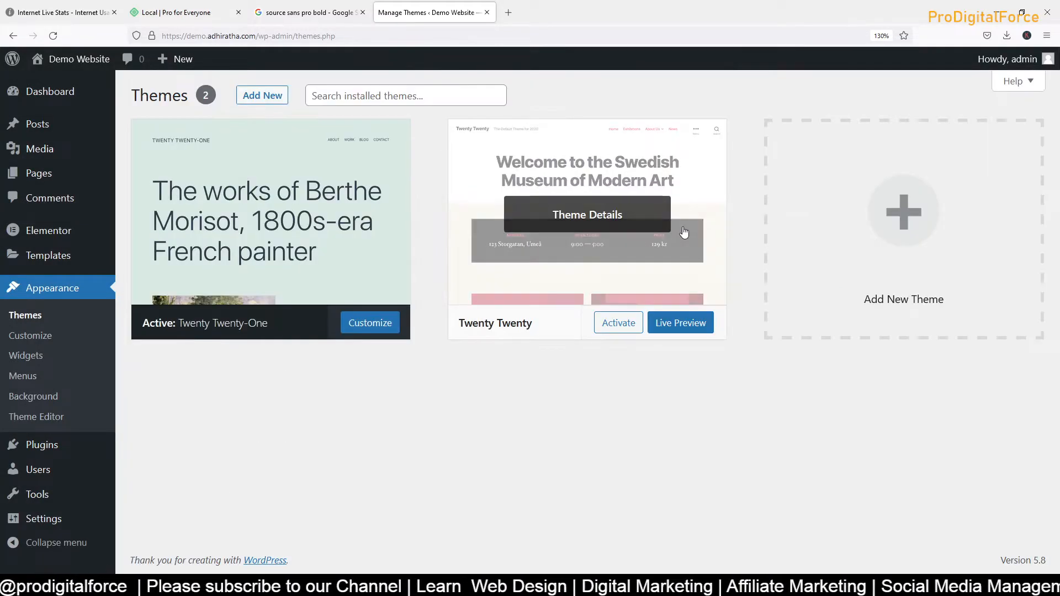
{"action": "left_click", "coordinate": [563, 188]}
{"action": "left_click", "coordinate": [1005, 543]}
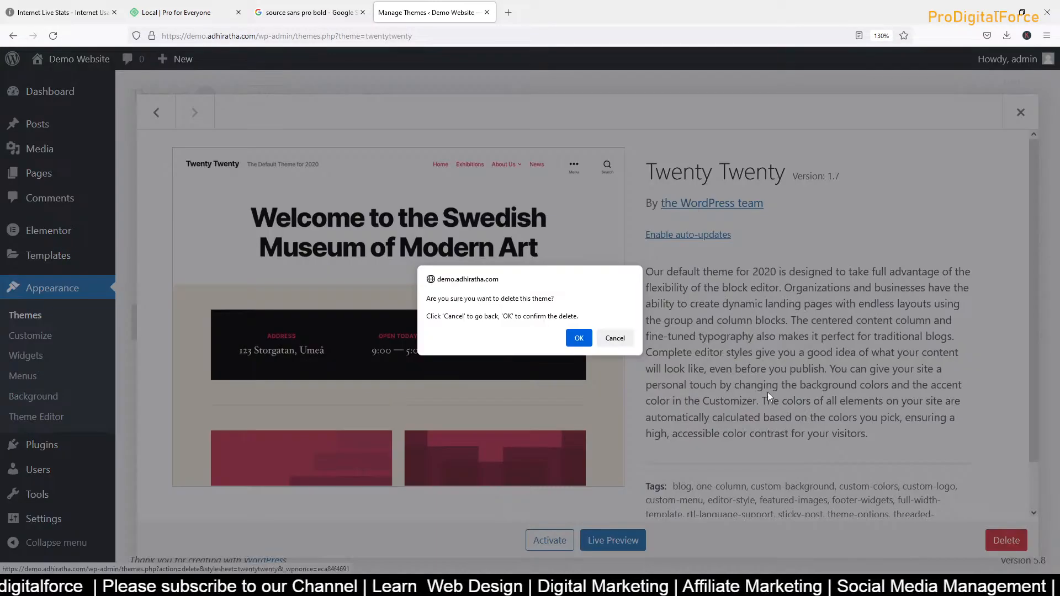
{"action": "left_click", "coordinate": [577, 338]}
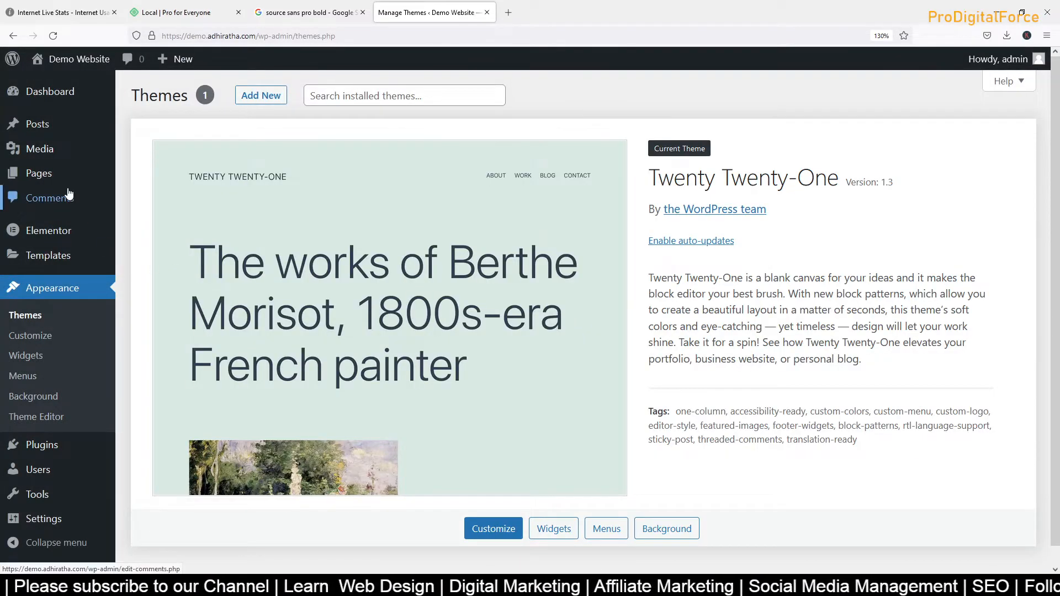
Search new themes for "ocean wp", install and activate OceanWP, and dismiss its Ocean Extra plugin recommendation
{"action": "left_click", "coordinate": [255, 97]}
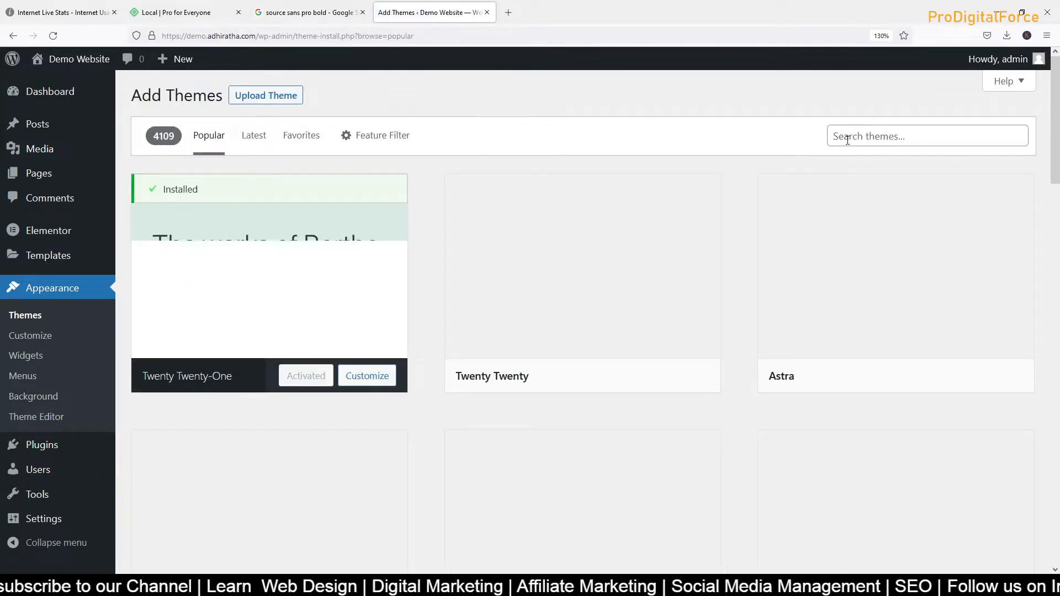
{"action": "left_click", "coordinate": [847, 140]}
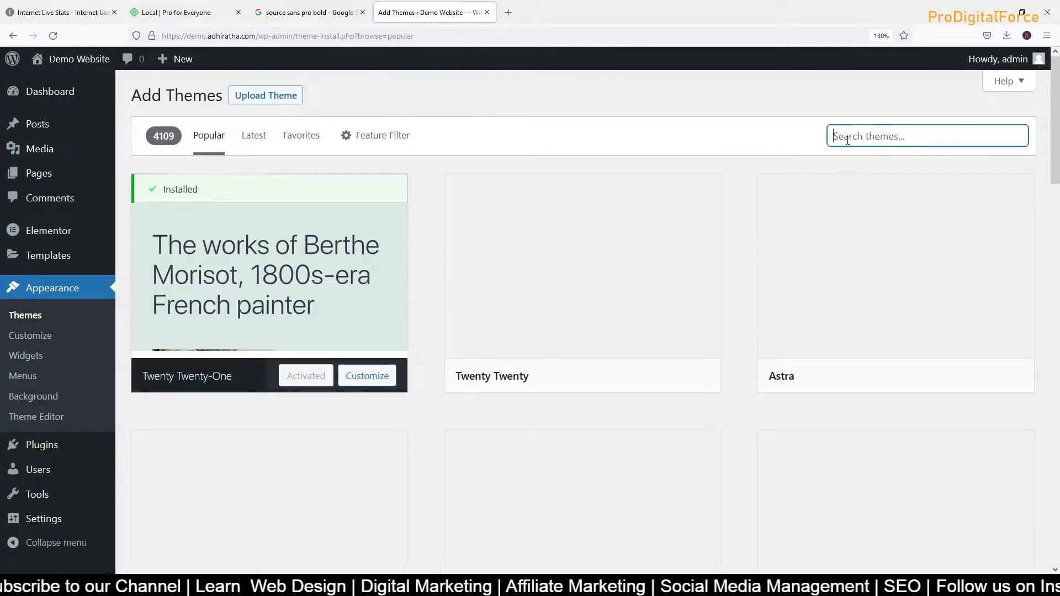
{"action": "type", "text": "ocean wp"}
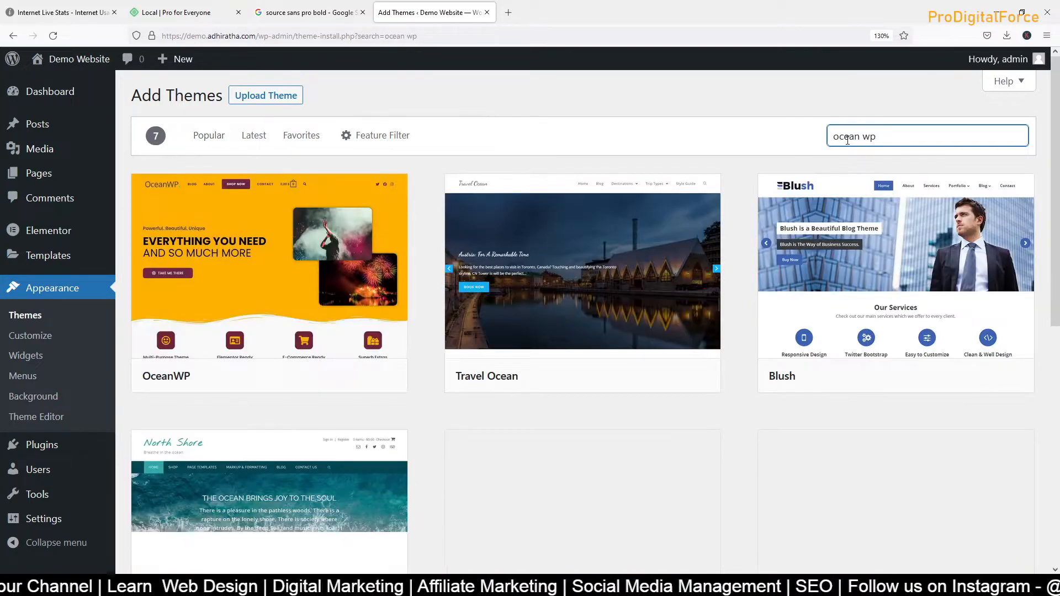
{"action": "mouse_move", "coordinate": [279, 282]}
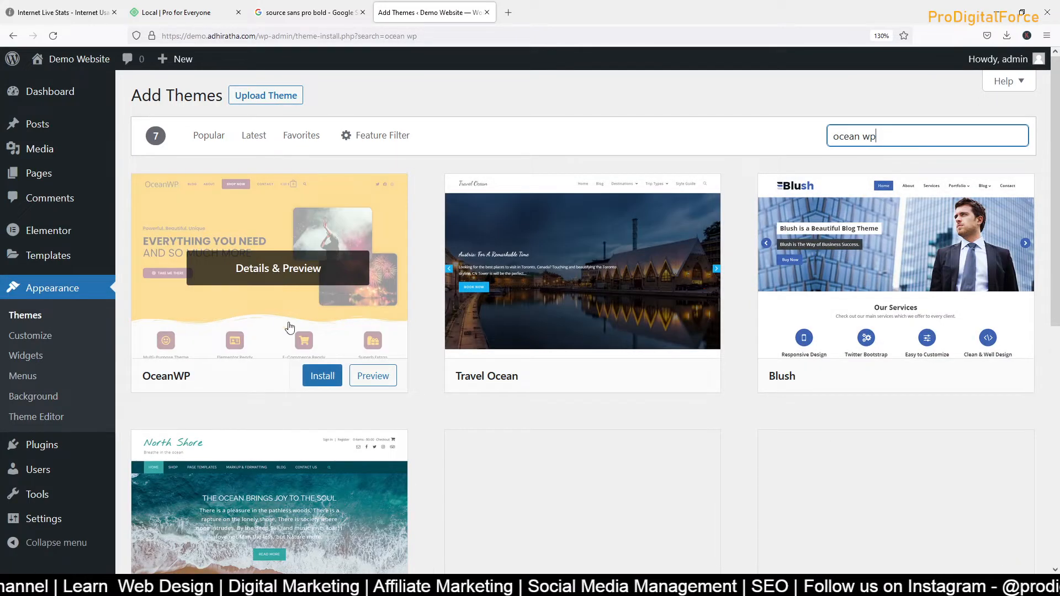
{"action": "left_click", "coordinate": [314, 376]}
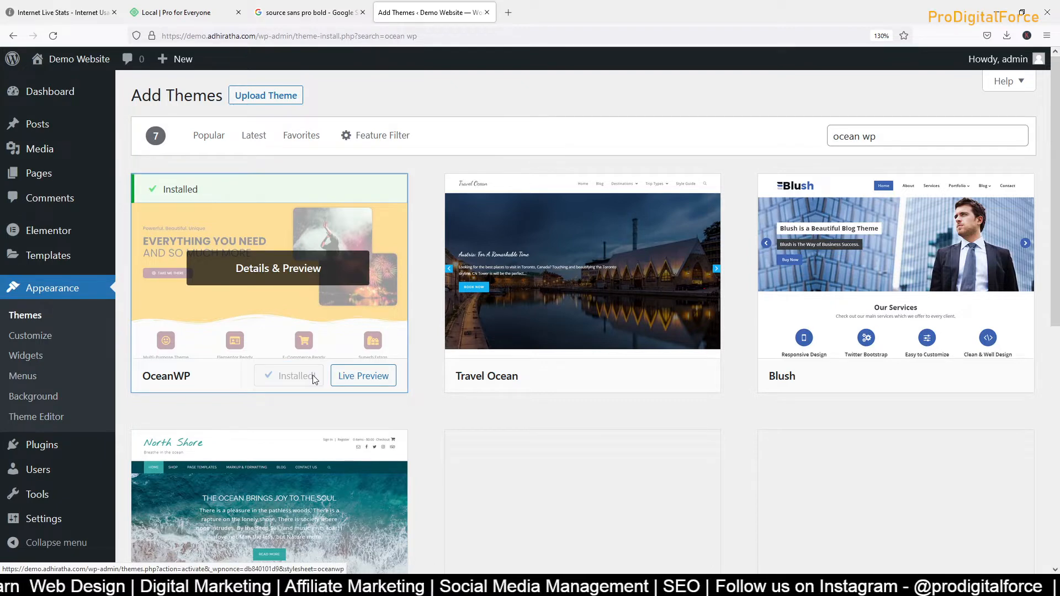
{"action": "left_click", "coordinate": [315, 381]}
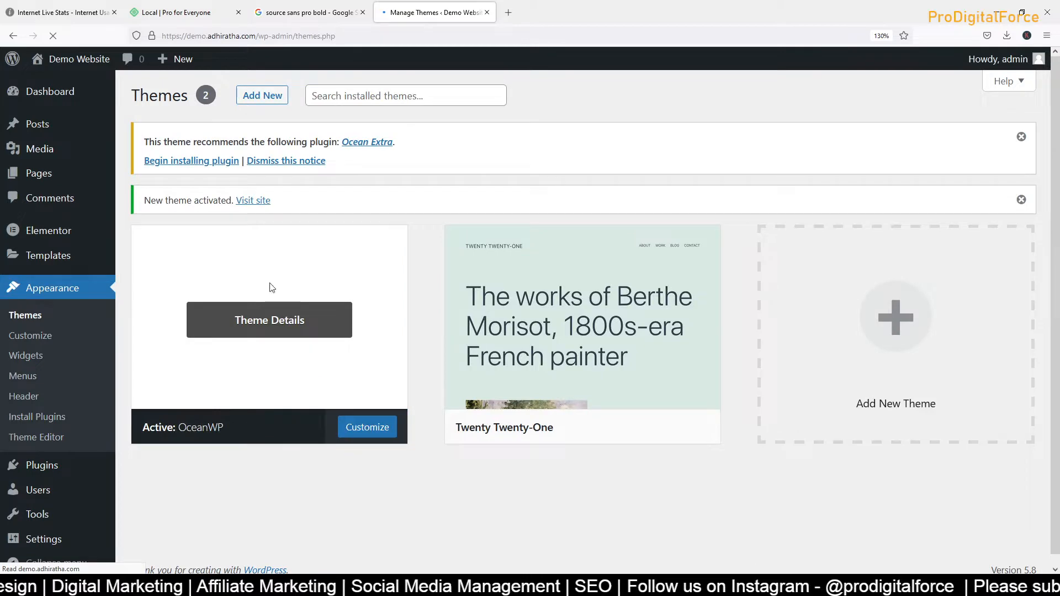
{"action": "left_click", "coordinate": [279, 161]}
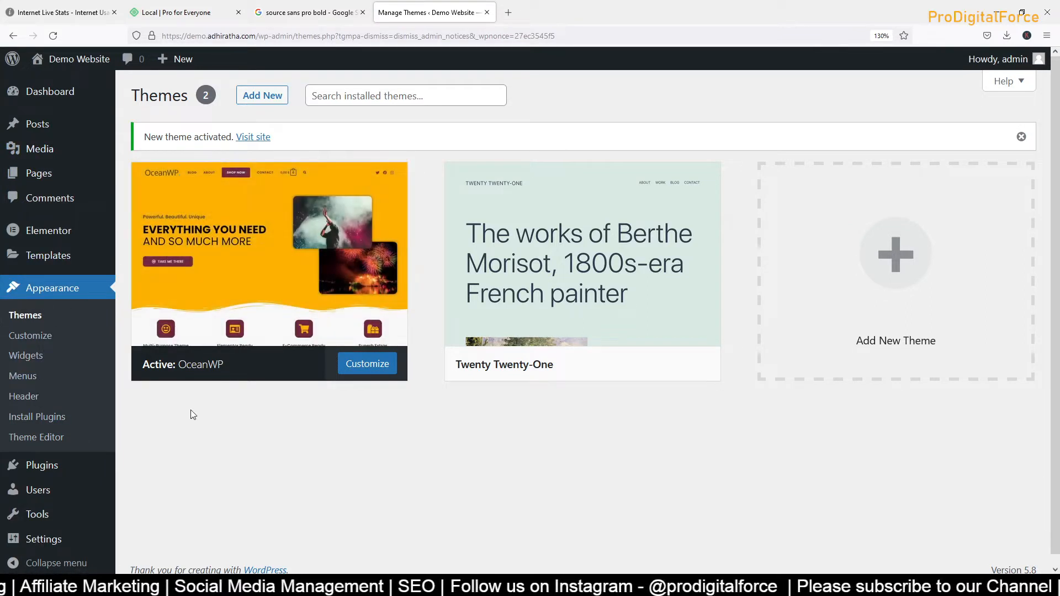
Check the list of installed plugins and start adding a new page from the pages list
{"action": "mouse_move", "coordinate": [59, 473]}
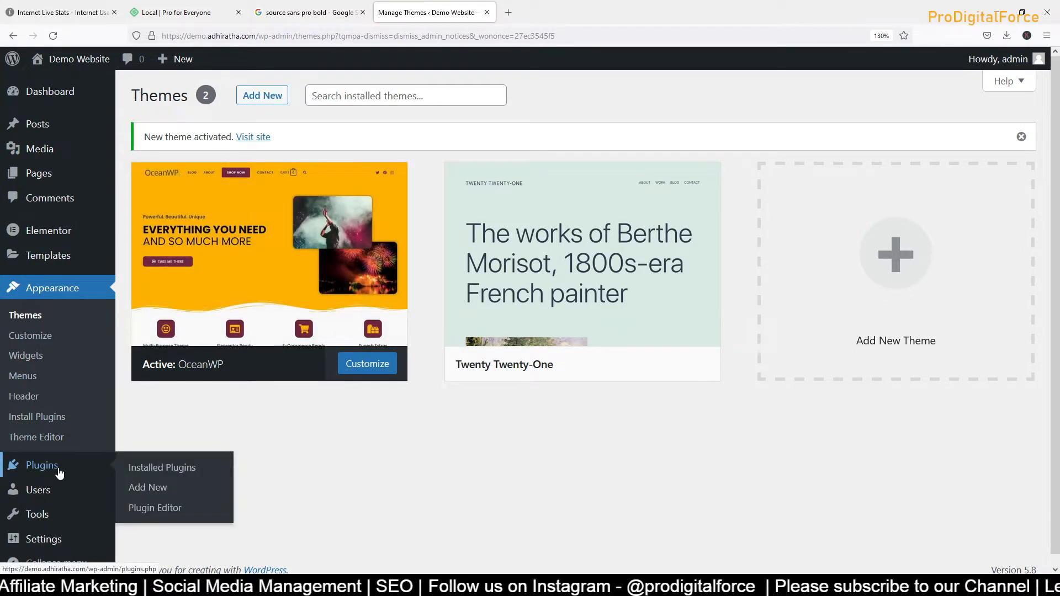
{"action": "left_click", "coordinate": [176, 470]}
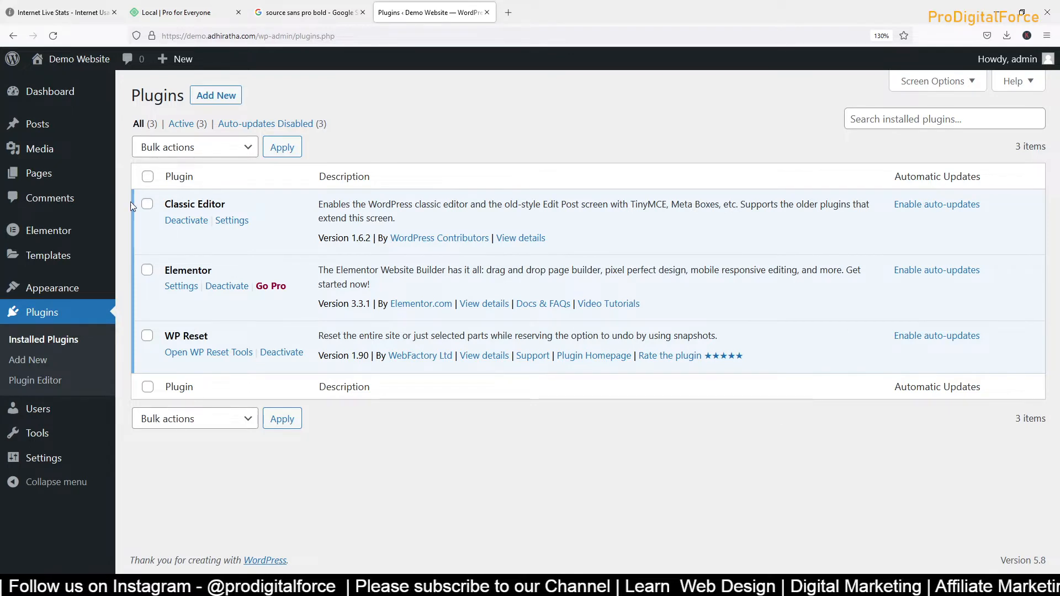
{"action": "mouse_move", "coordinate": [49, 184]}
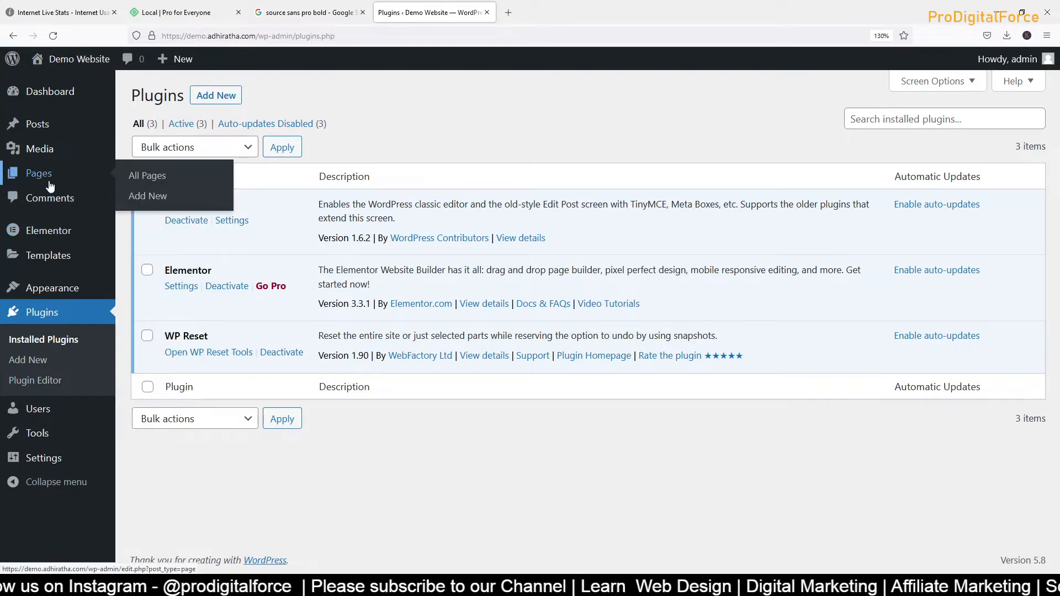
{"action": "left_click", "coordinate": [174, 182]}
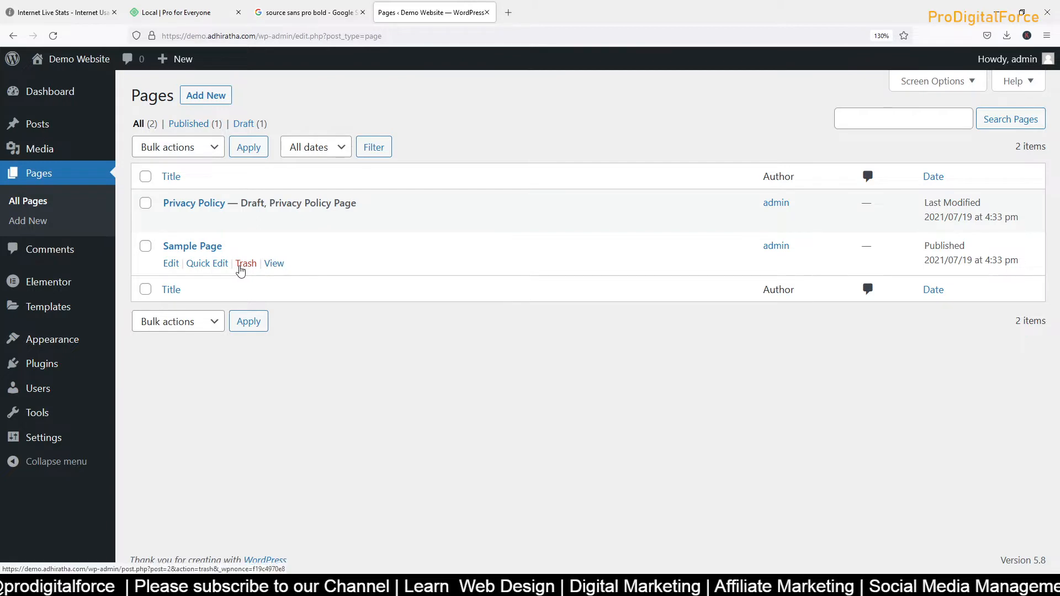
{"action": "left_click", "coordinate": [202, 100]}
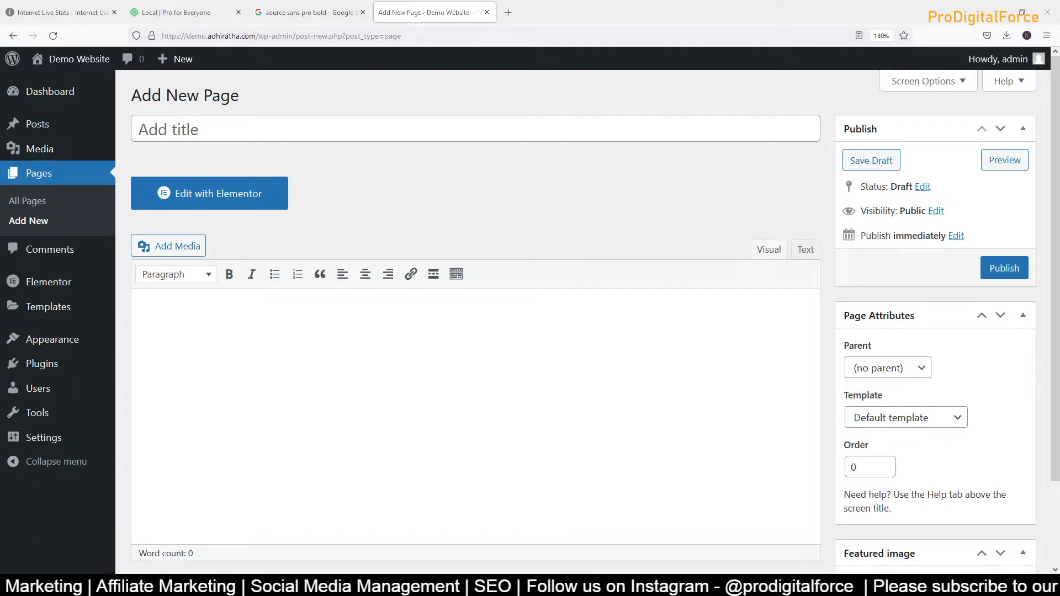
{"action": "key", "text": "XF86AudioRaiseVolume"}
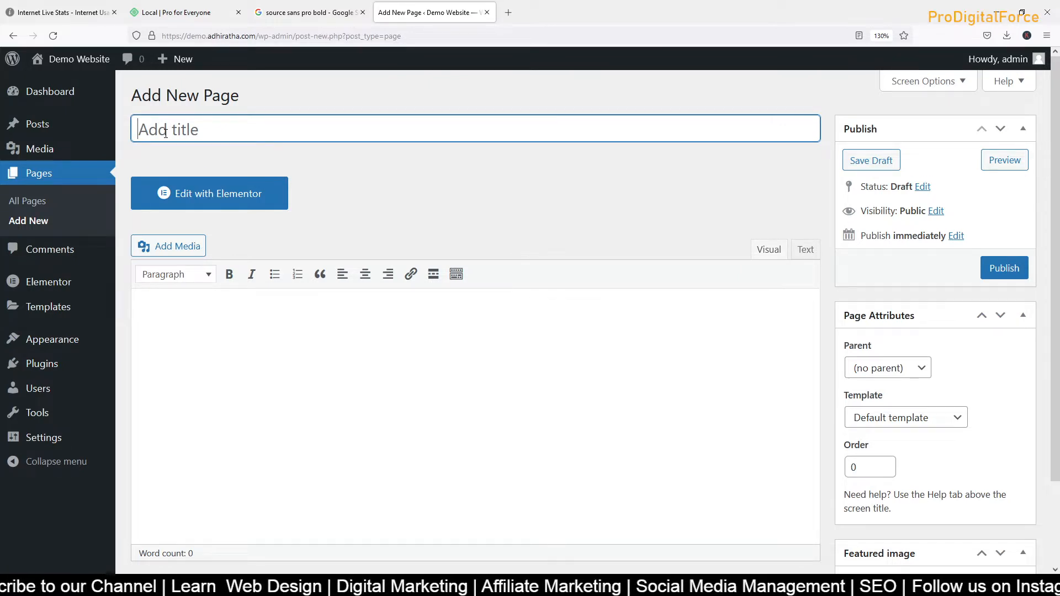
Switch to Microsoft Whiteboard, create a new whiteboard and choose the black pen for drawing
{"action": "left_click", "coordinate": [206, 585]}
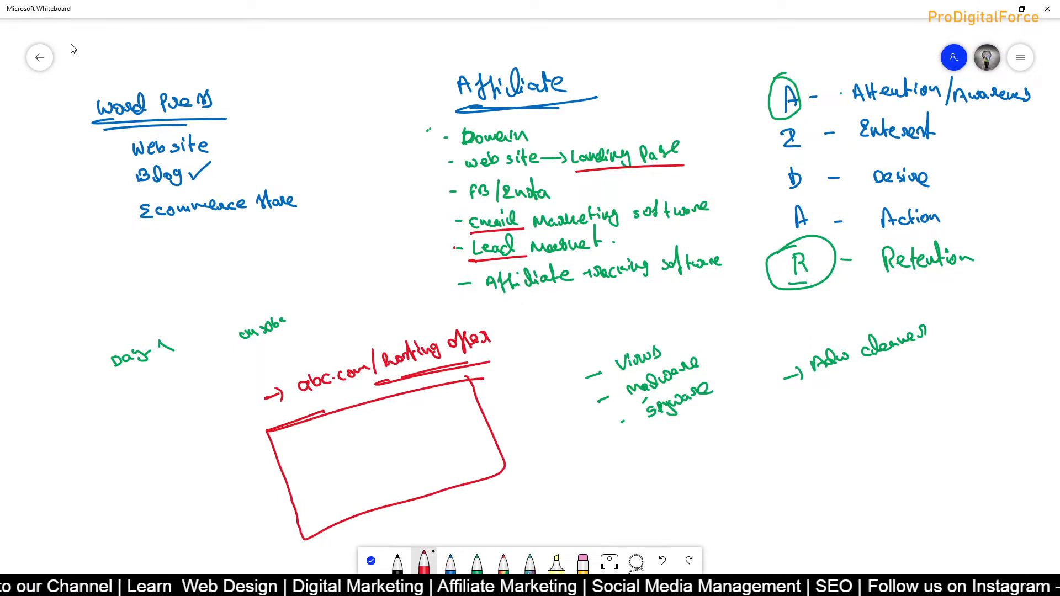
{"action": "left_click", "coordinate": [40, 57]}
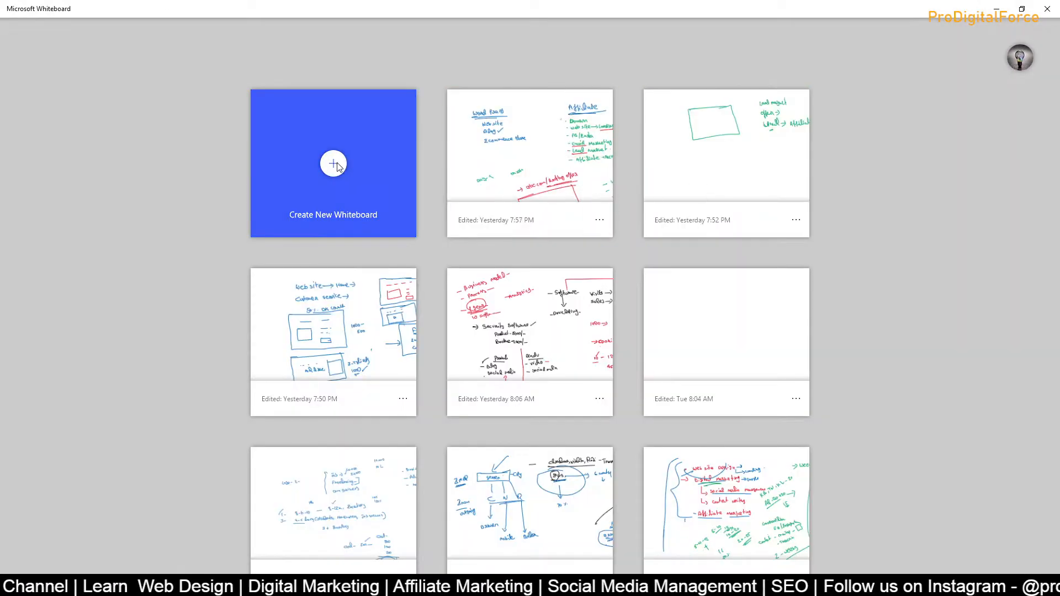
{"action": "left_click", "coordinate": [333, 164]}
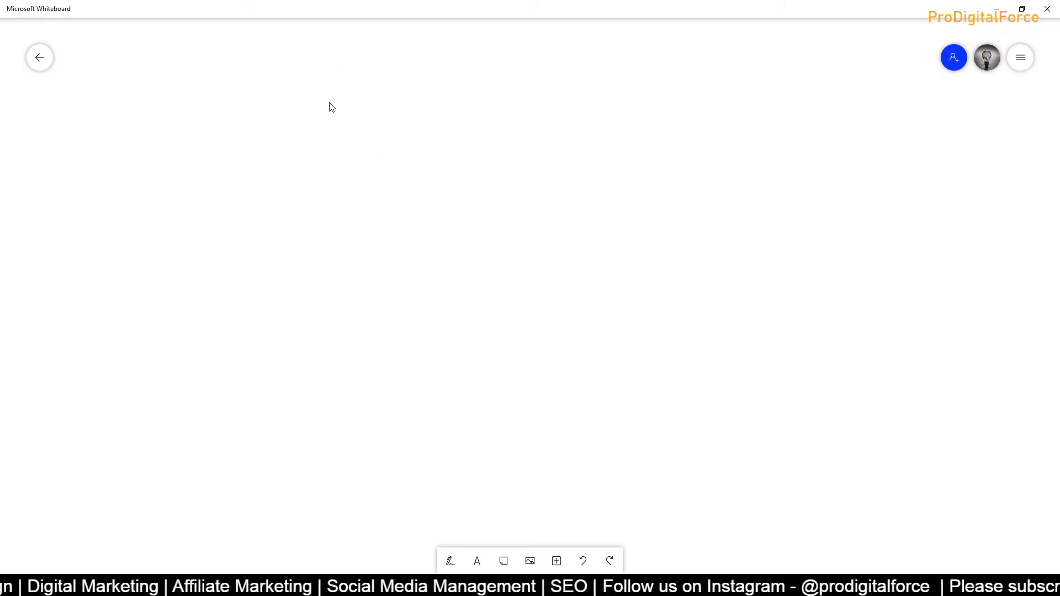
{"action": "left_click", "coordinate": [450, 562]}
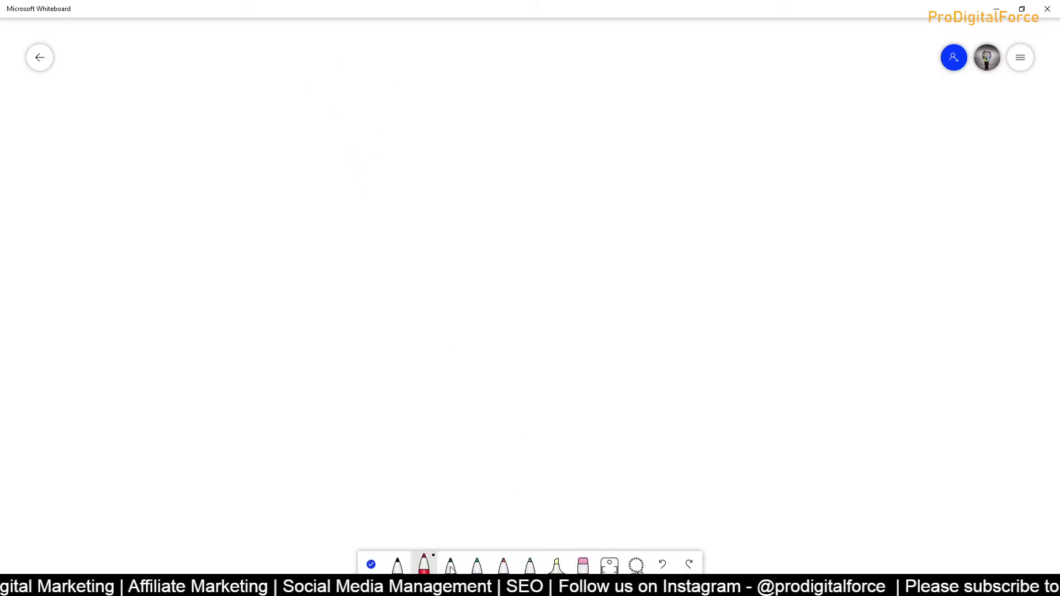
{"action": "left_click", "coordinate": [397, 563]}
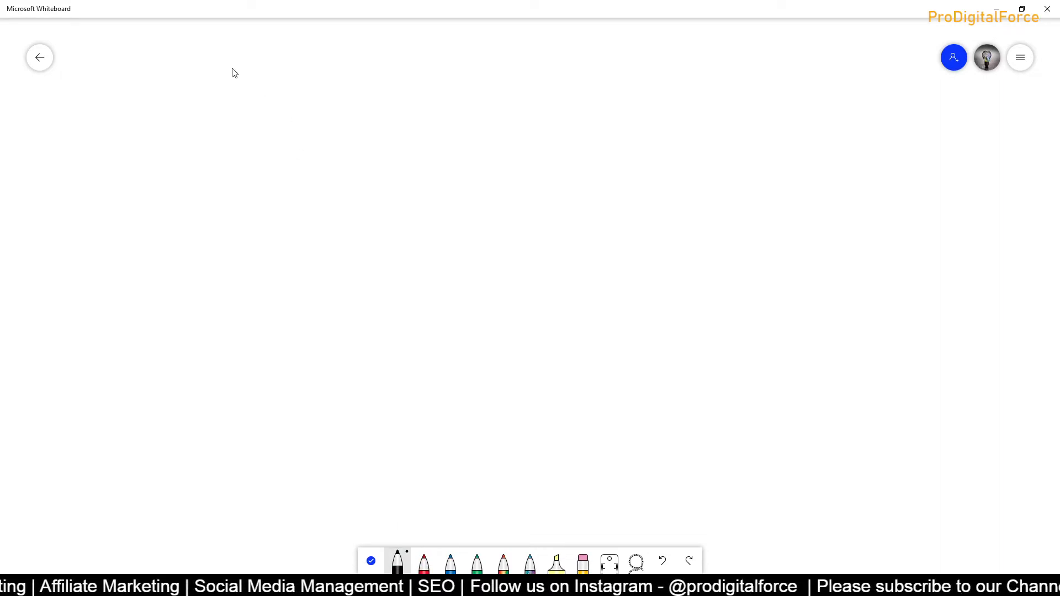
Handwrite "Lead magnet" with an arrow to "course on wordpress free", and beneath it "premium themes -" with a small arrow and "premium plugins - Backup"
{"action": "mouse_move", "coordinate": [230, 67]}
{"action": "left_mouse_down"}
{"action": "mouse_move", "coordinate": [238, 87]}
{"action": "mouse_move", "coordinate": [314, 78]}
{"action": "mouse_move", "coordinate": [322, 87]}
{"action": "mouse_move", "coordinate": [385, 73]}
{"action": "mouse_move", "coordinate": [393, 83]}
{"action": "left_mouse_up"}
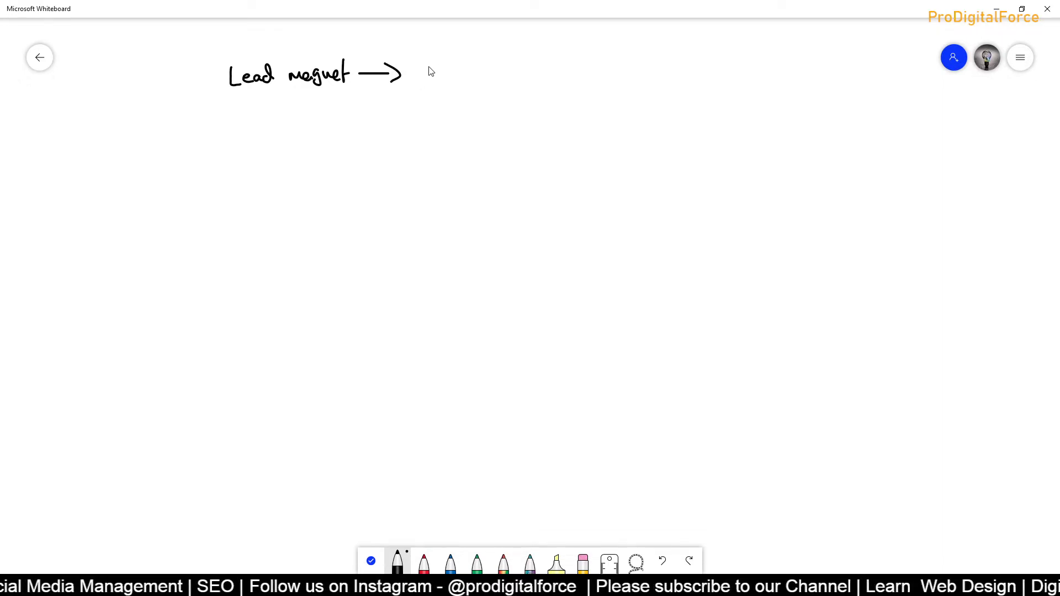
{"action": "mouse_move", "coordinate": [435, 65]}
{"action": "left_mouse_down"}
{"action": "mouse_move", "coordinate": [435, 77]}
{"action": "mouse_move", "coordinate": [449, 77]}
{"action": "mouse_move", "coordinate": [686, 64]}
{"action": "left_mouse_up"}
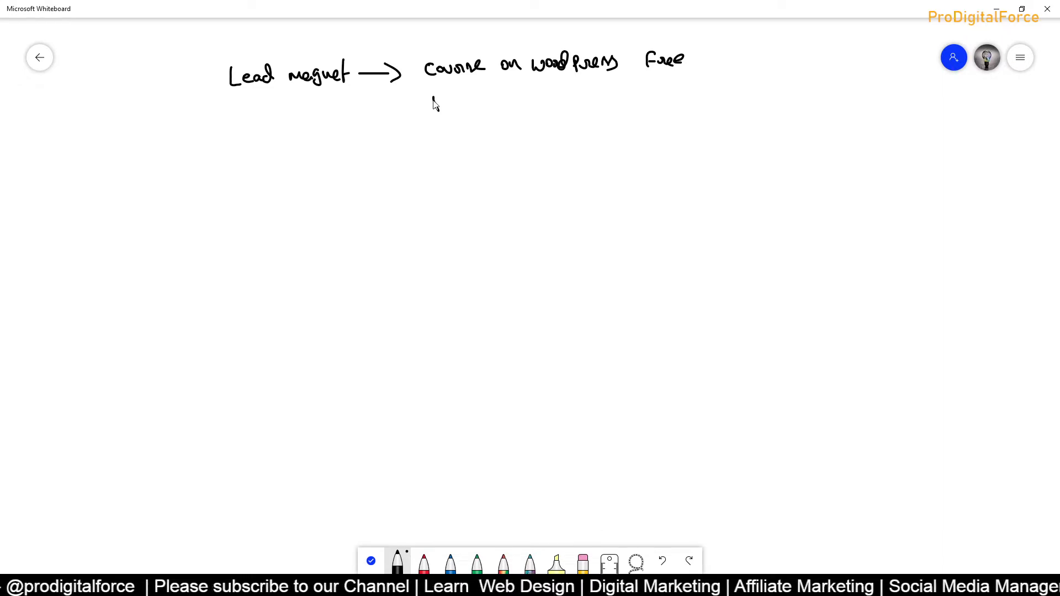
{"action": "mouse_move", "coordinate": [435, 105]}
{"action": "left_mouse_down"}
{"action": "mouse_move", "coordinate": [478, 109]}
{"action": "mouse_move", "coordinate": [482, 95]}
{"action": "mouse_move", "coordinate": [512, 104]}
{"action": "mouse_move", "coordinate": [527, 88]}
{"action": "mouse_move", "coordinate": [541, 104]}
{"action": "mouse_move", "coordinate": [582, 105]}
{"action": "left_mouse_up"}
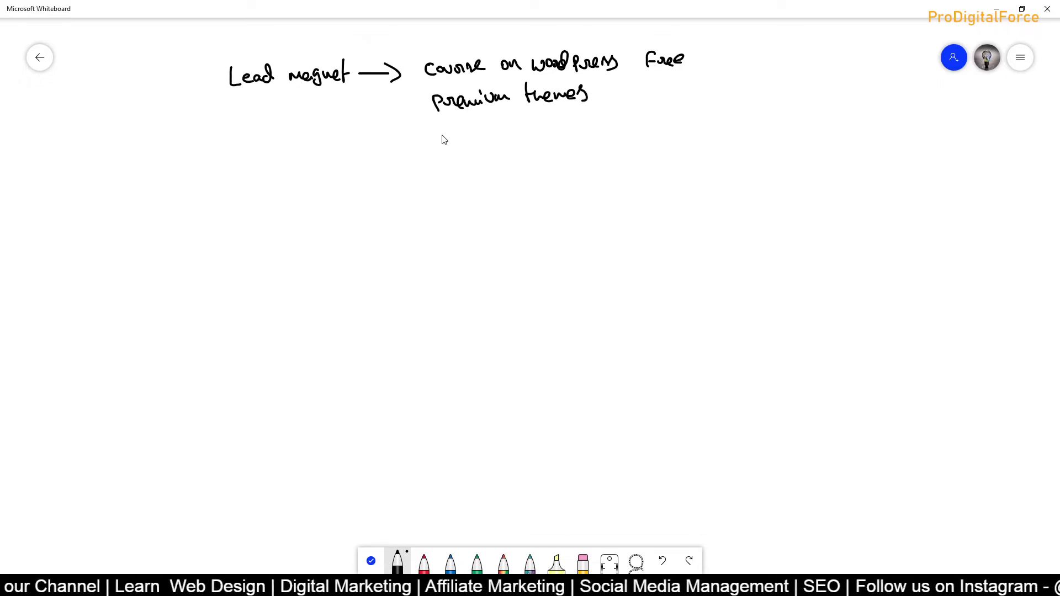
{"action": "mouse_move", "coordinate": [438, 131]}
{"action": "left_mouse_down"}
{"action": "mouse_move", "coordinate": [439, 146]}
{"action": "mouse_move", "coordinate": [594, 134]}
{"action": "left_mouse_up"}
{"action": "left_click_drag", "start_coordinate": [600, 96], "coordinate": [608, 95]}
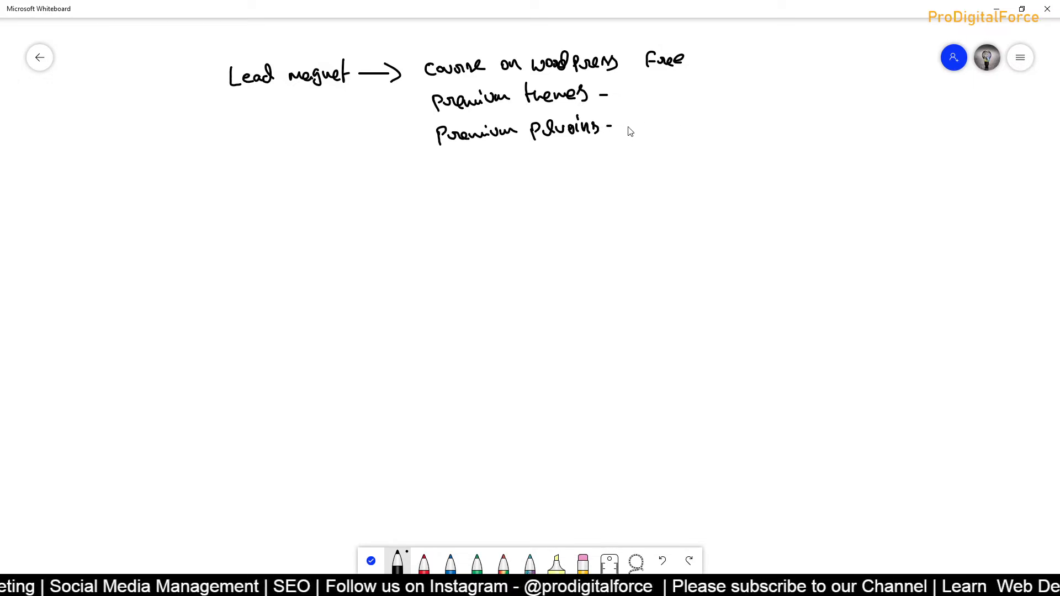
{"action": "mouse_move", "coordinate": [628, 124]}
{"action": "left_mouse_down"}
{"action": "mouse_move", "coordinate": [636, 133]}
{"action": "mouse_move", "coordinate": [691, 117]}
{"action": "mouse_move", "coordinate": [687, 139]}
{"action": "left_mouse_up"}
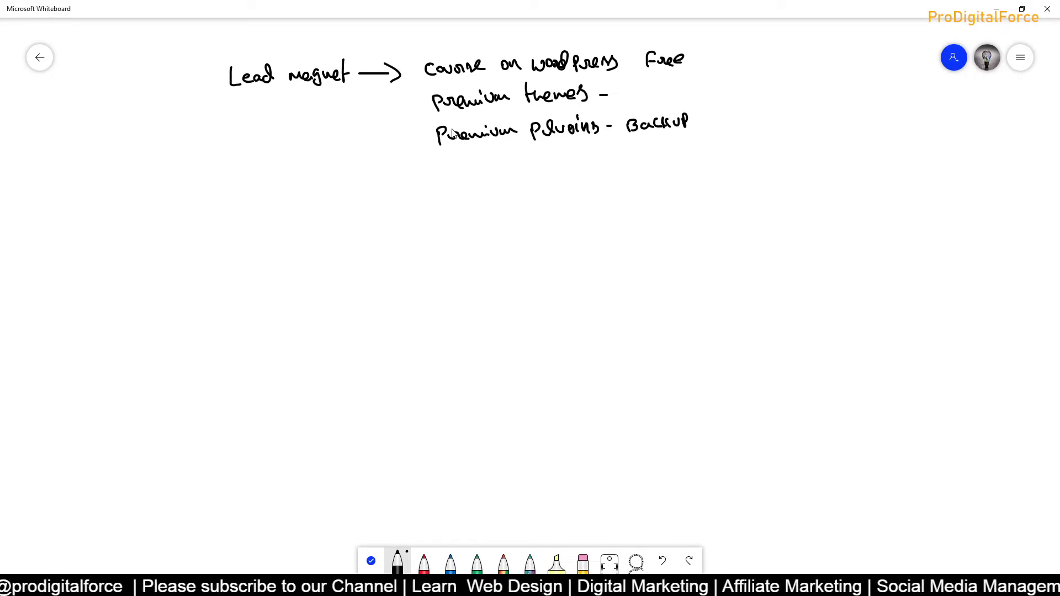
{"action": "mouse_move", "coordinate": [405, 106]}
{"action": "left_mouse_down"}
{"action": "mouse_move", "coordinate": [419, 106]}
{"action": "mouse_move", "coordinate": [412, 111]}
{"action": "left_mouse_up"}
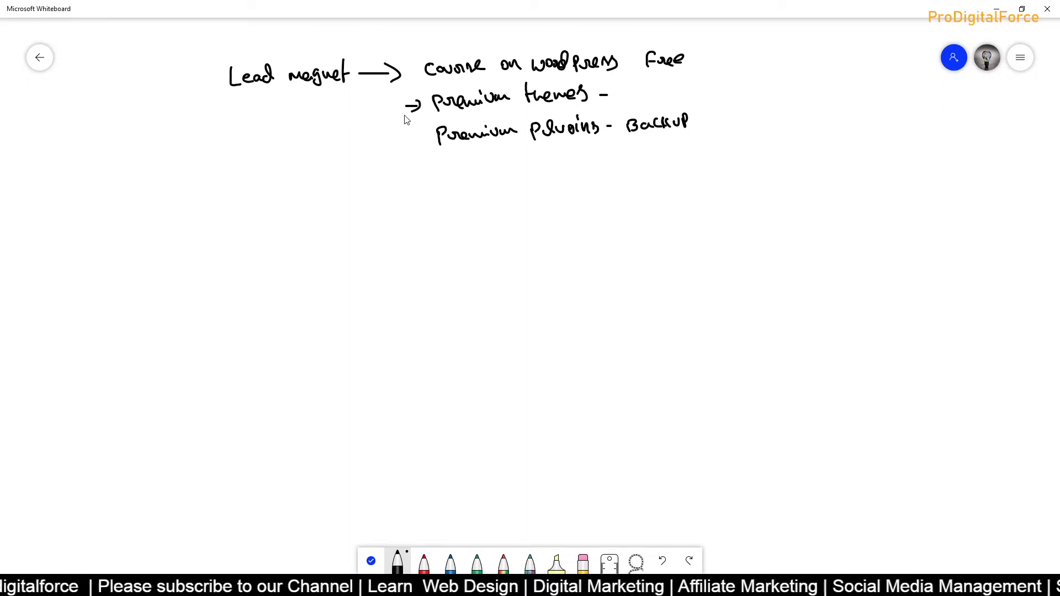
{"action": "left_click", "coordinate": [258, 197]}
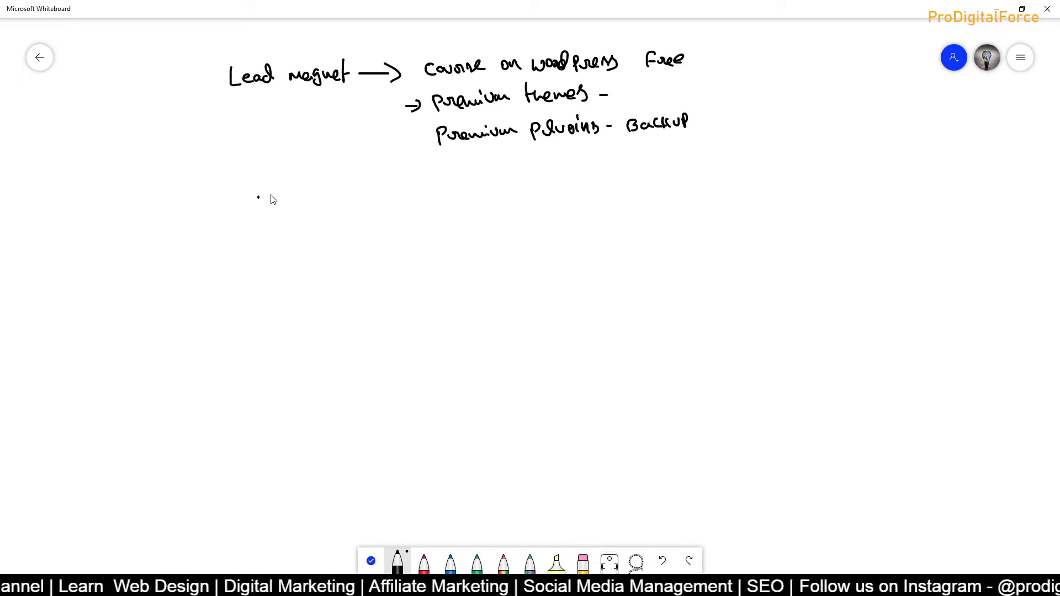
Return to WordPress in the browser, title the new page "Theme Offer" and publish it
{"action": "key", "text": "alt+Tab"}
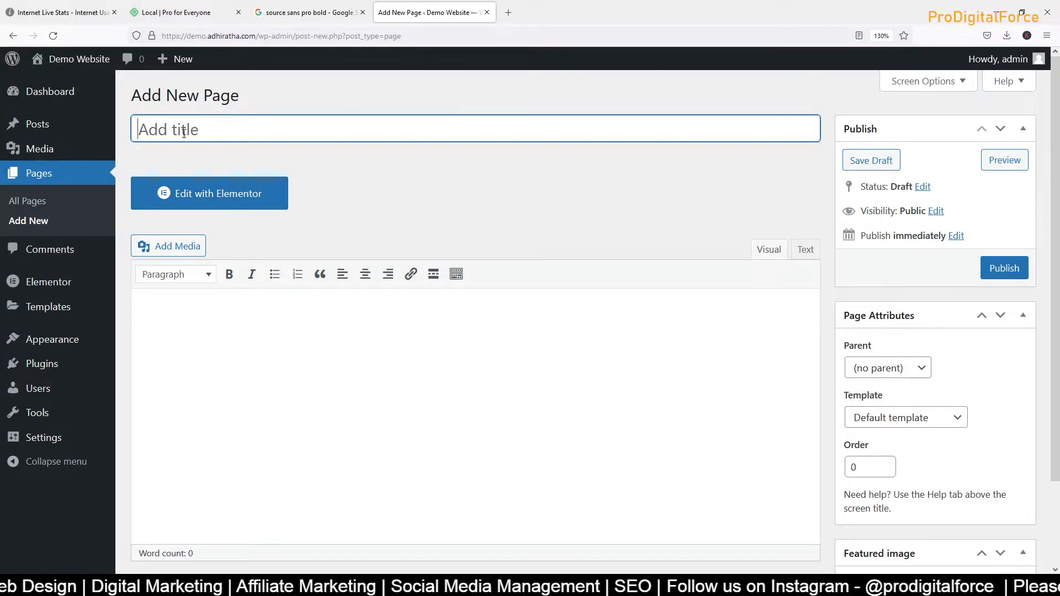
{"action": "type", "text": "Get"}
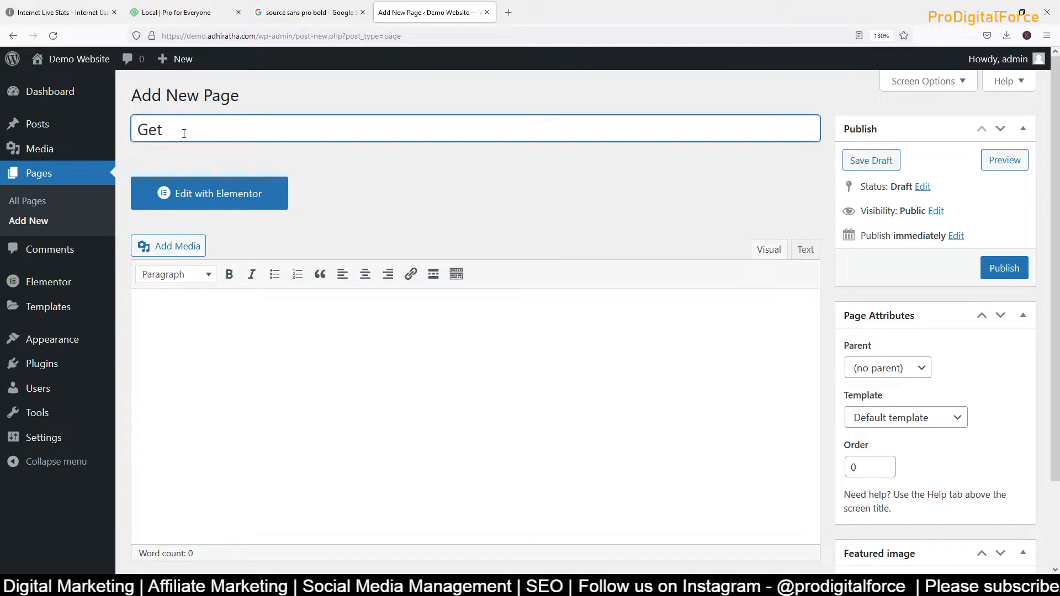
{"action": "key", "text": "BackSpace"}
{"action": "key", "text": "BackSpace"}
{"action": "key", "text": "BackSpace"}
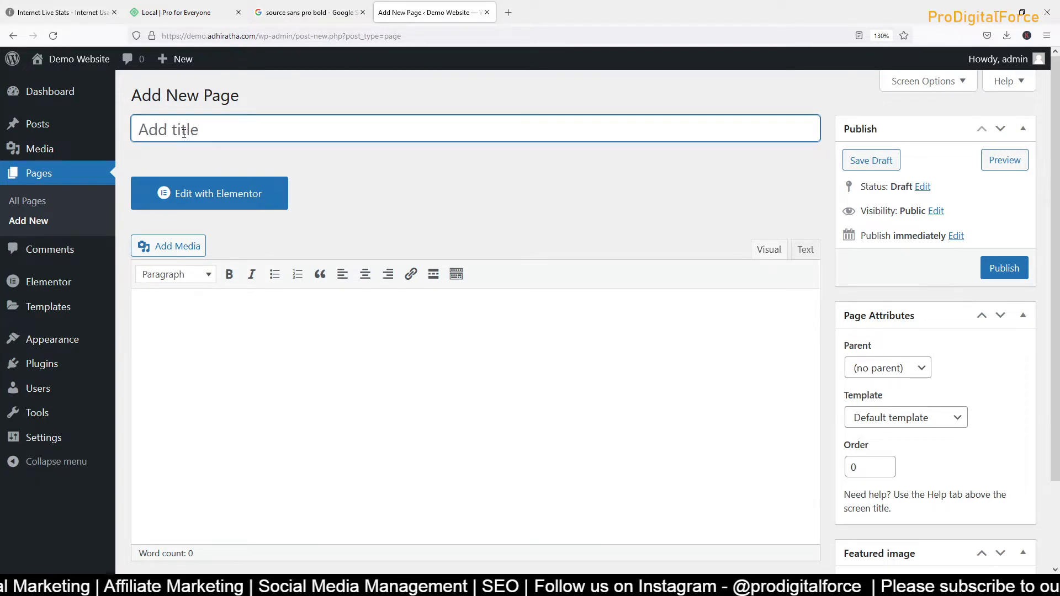
{"action": "type", "text": "Theme"}
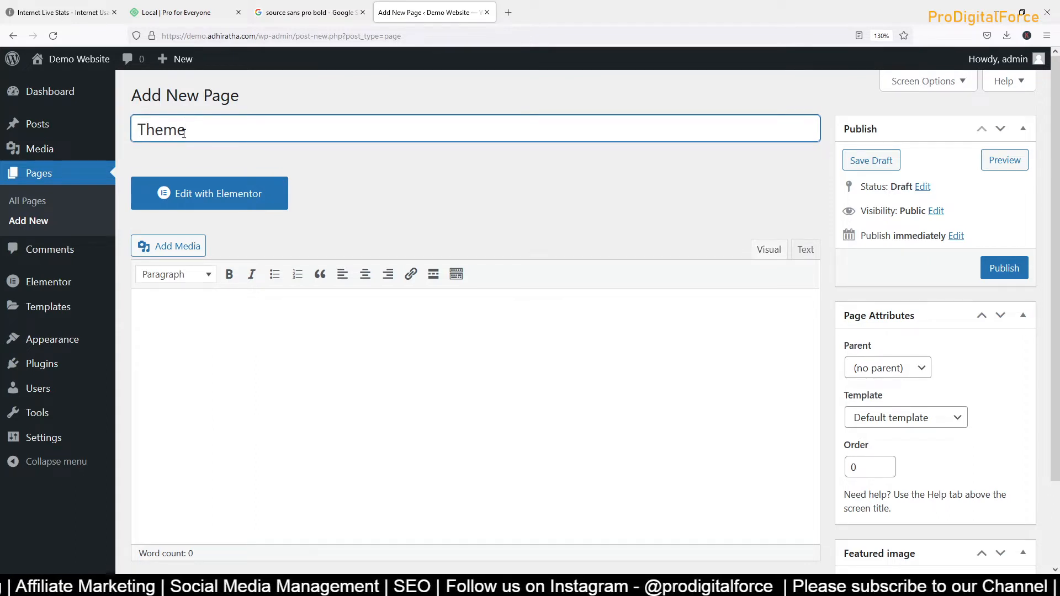
{"action": "type", "text": " Offer"}
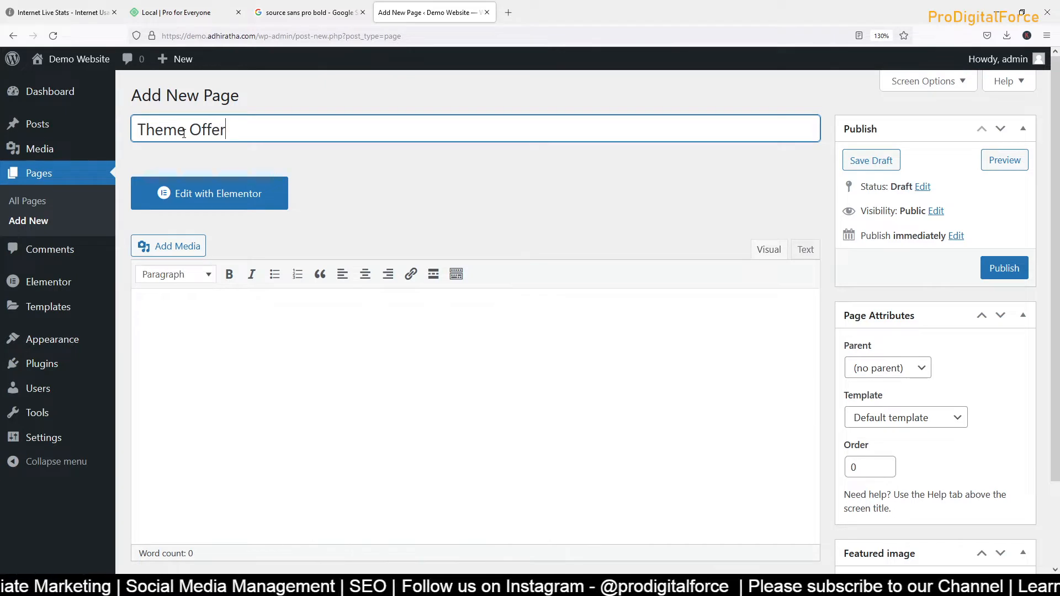
{"action": "left_click", "coordinate": [1008, 275]}
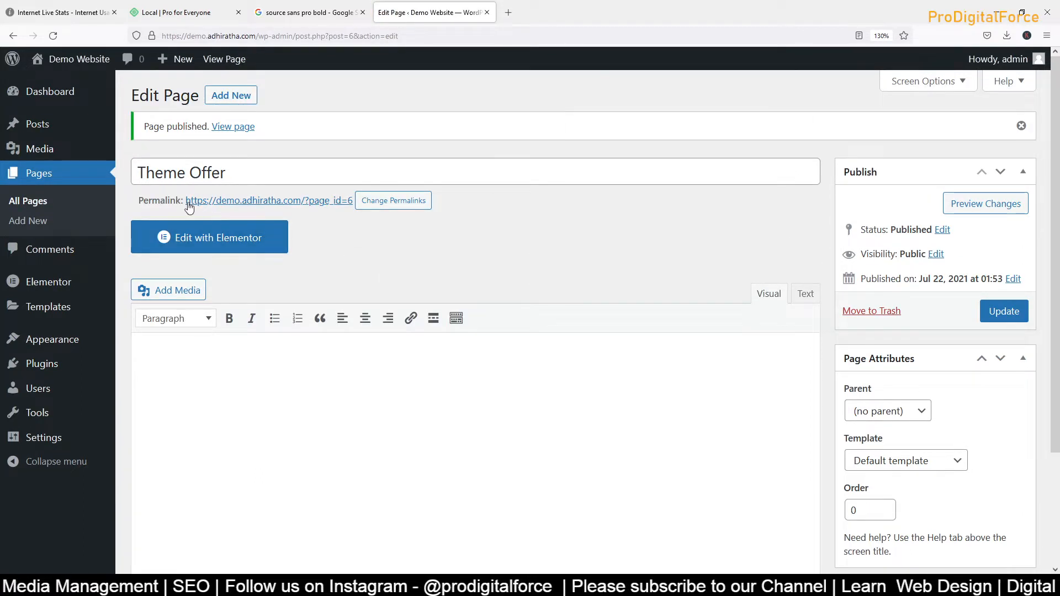
Open the published Theme Offer page in a new tab and examine the page ID part of its URL
{"action": "right_click", "coordinate": [249, 205]}
{"action": "left_click", "coordinate": [287, 211]}
{"action": "left_click", "coordinate": [539, 17]}
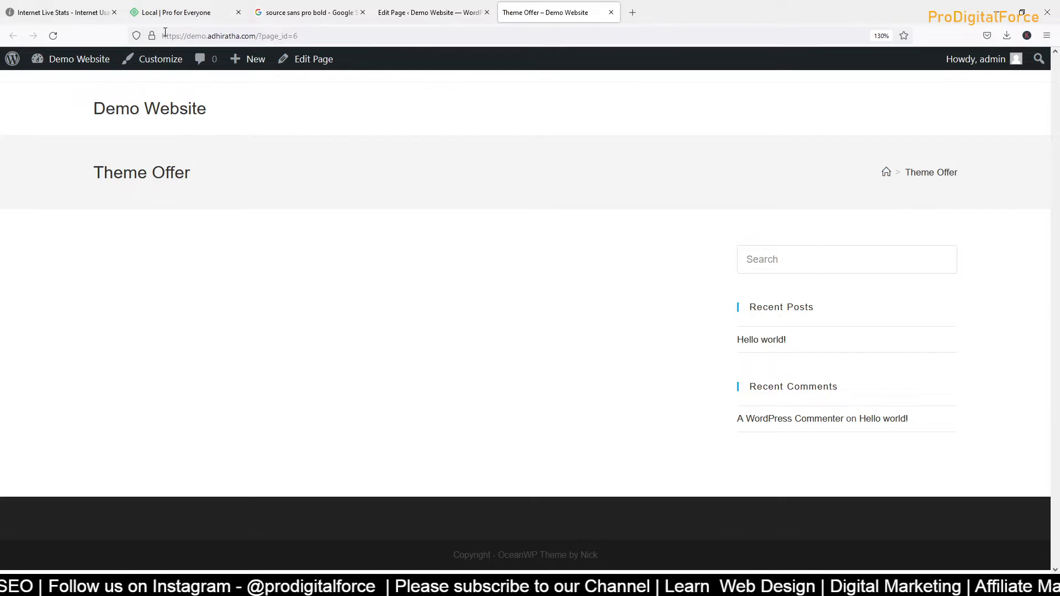
{"action": "left_click", "coordinate": [165, 34]}
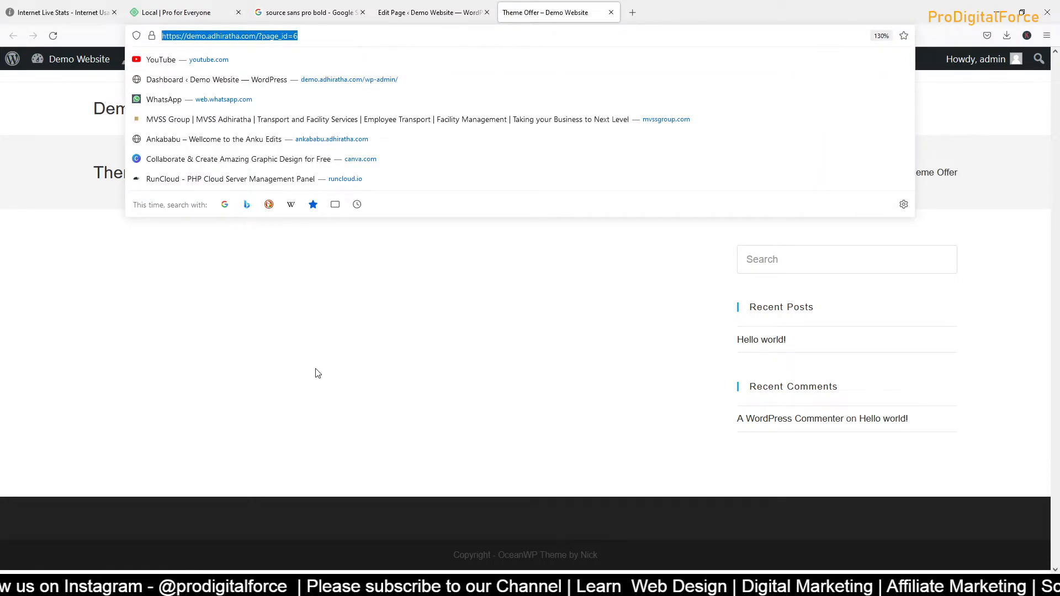
{"action": "left_click", "coordinate": [304, 318]}
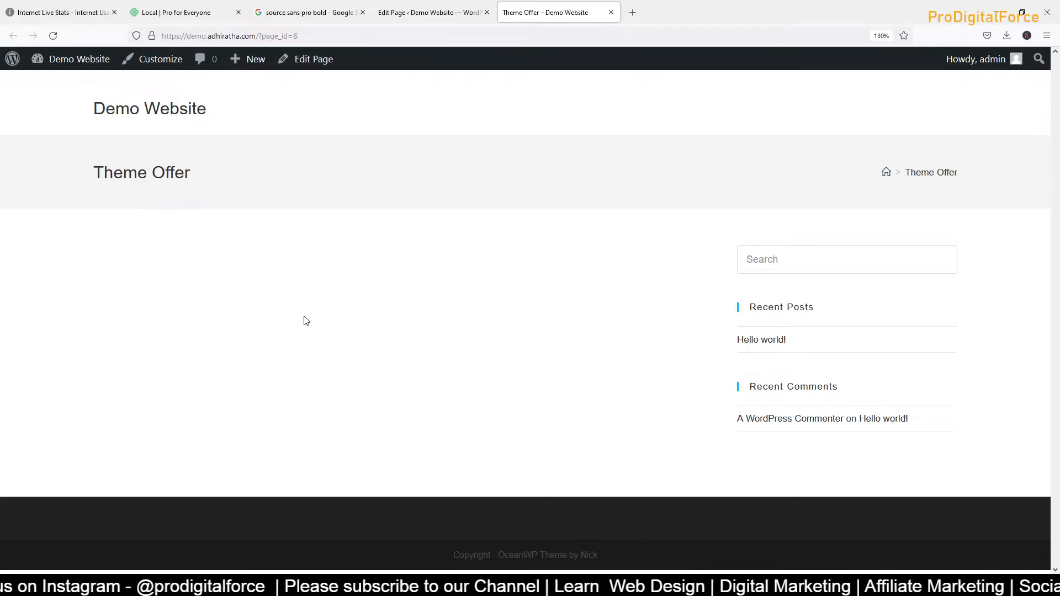
{"action": "left_click", "coordinate": [407, 17]}
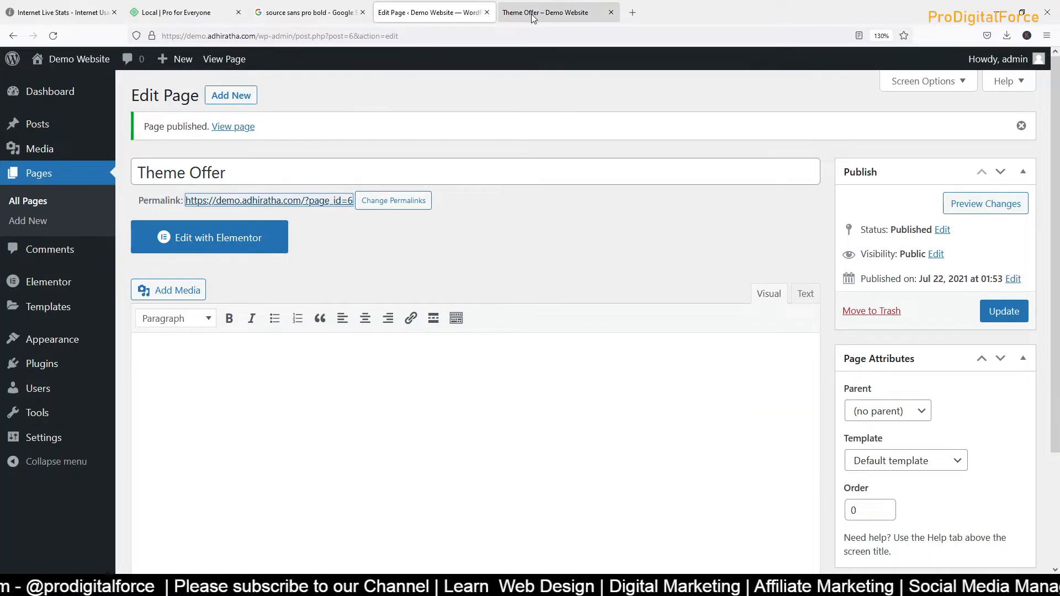
{"action": "left_click", "coordinate": [515, 16]}
{"action": "left_click_drag", "start_coordinate": [260, 36], "coordinate": [311, 35]}
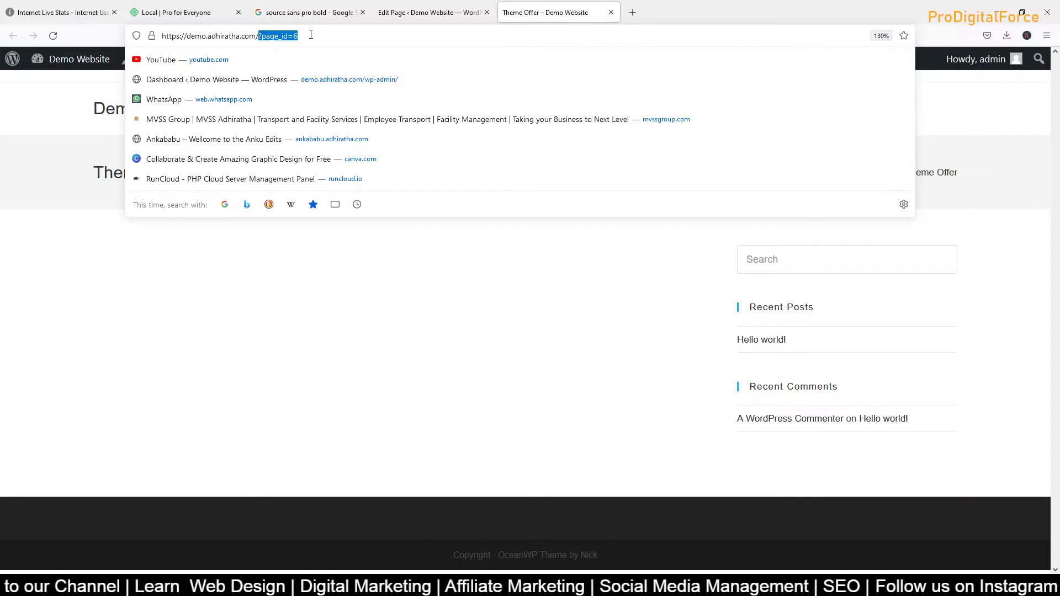
{"action": "left_click", "coordinate": [311, 35]}
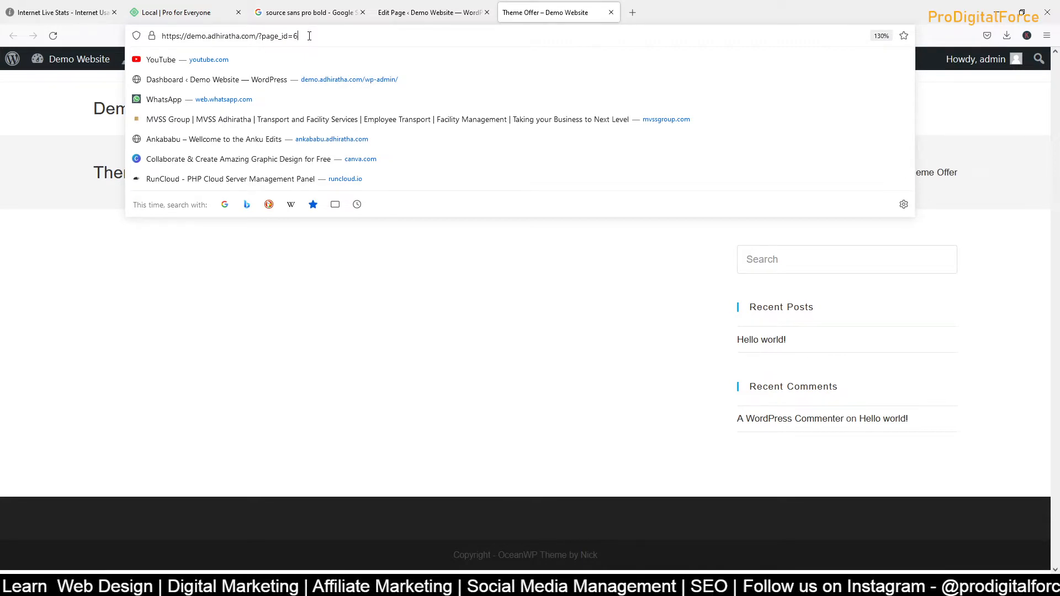
{"action": "left_click", "coordinate": [115, 256]}
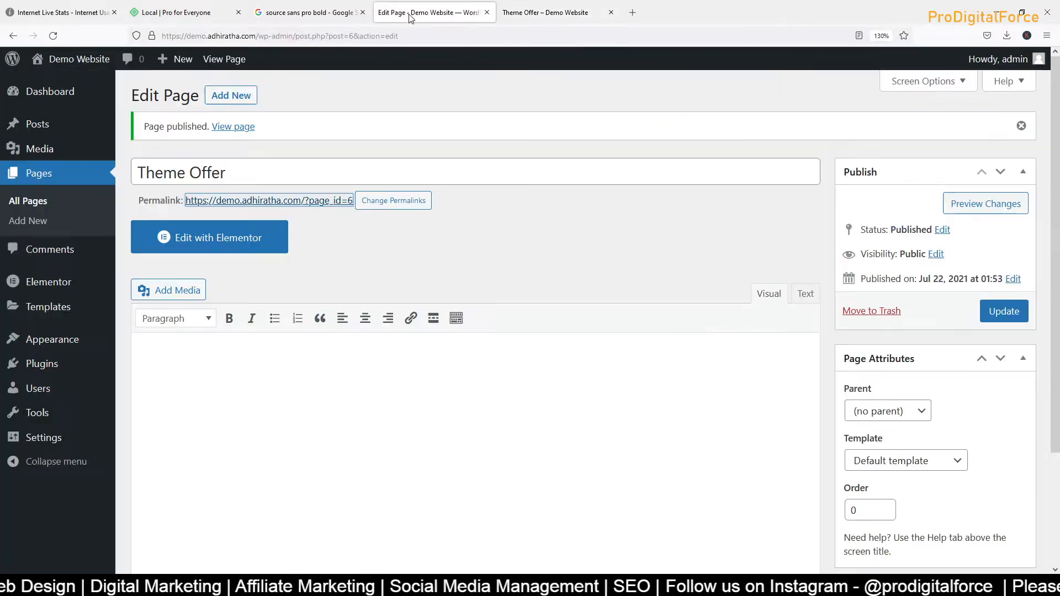
Try putting "WordPress" in front of the Theme Offer page title, remove the word again and update the page
{"action": "left_click", "coordinate": [420, 14]}
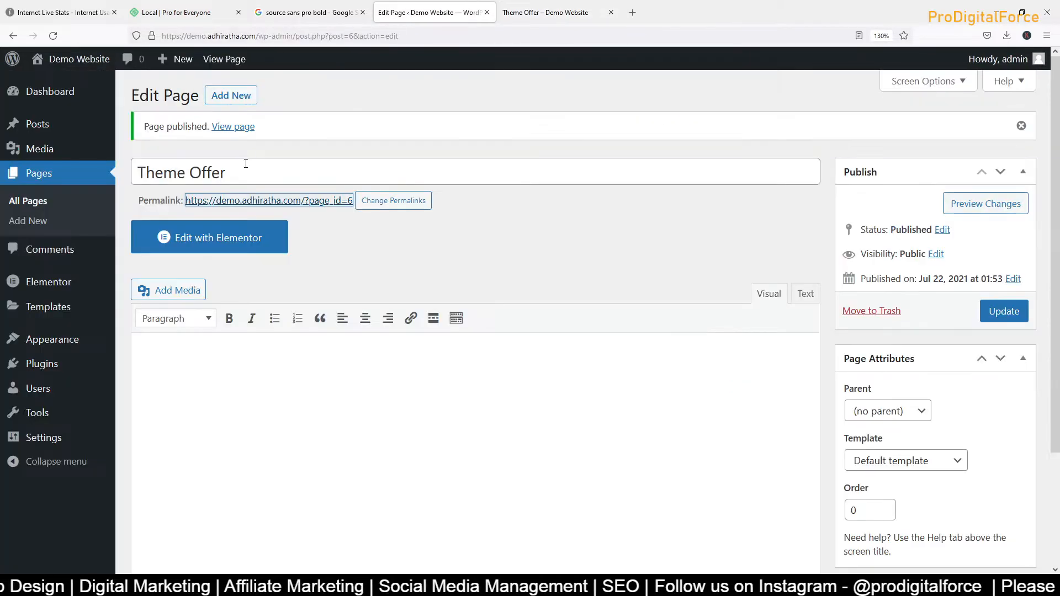
{"action": "left_click_drag", "start_coordinate": [245, 167], "coordinate": [139, 161]}
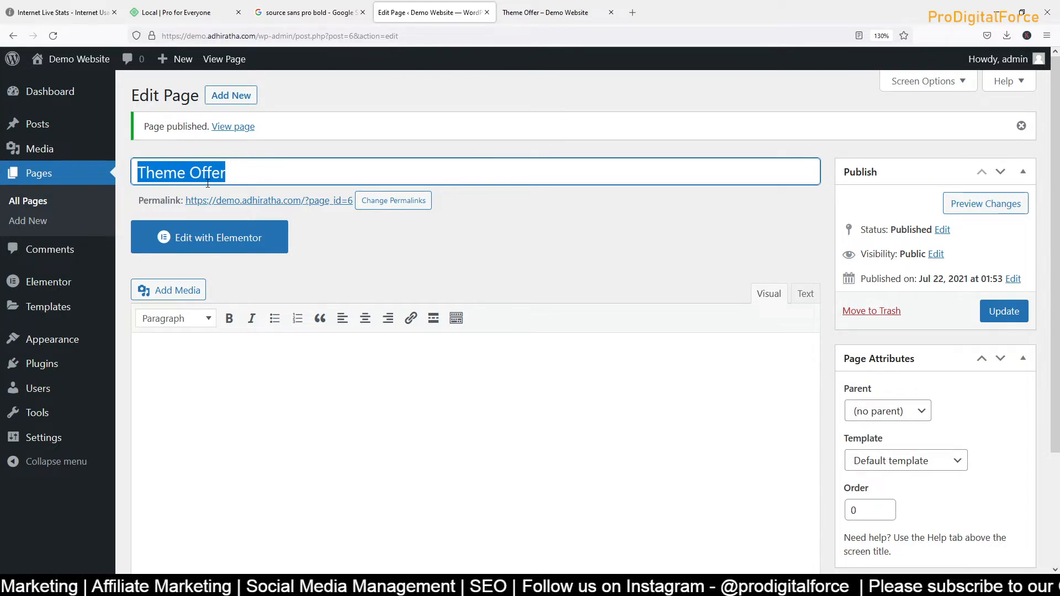
{"action": "left_click", "coordinate": [135, 170]}
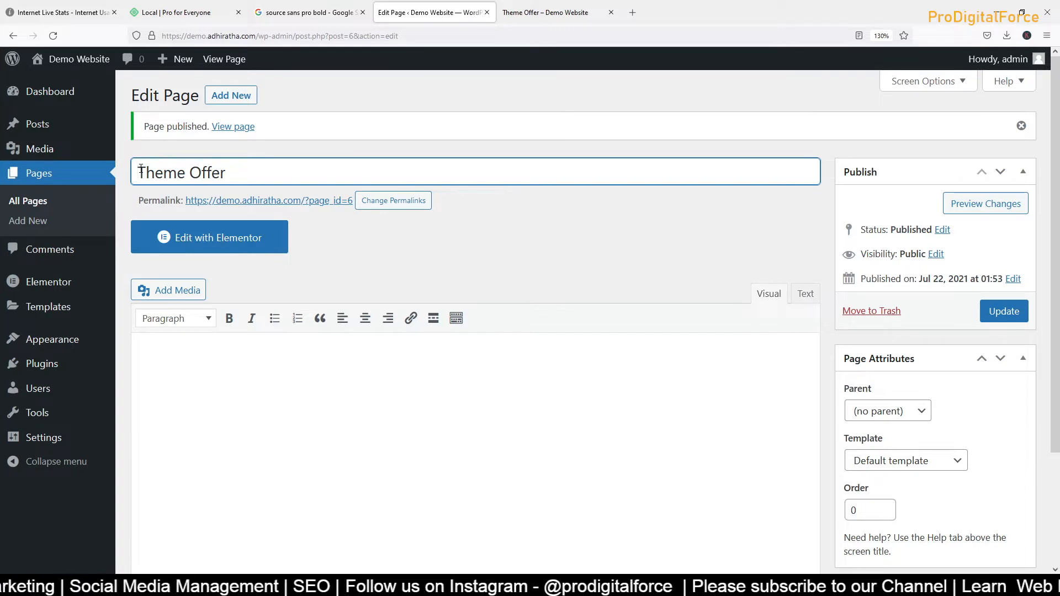
{"action": "type", "text": "Word"}
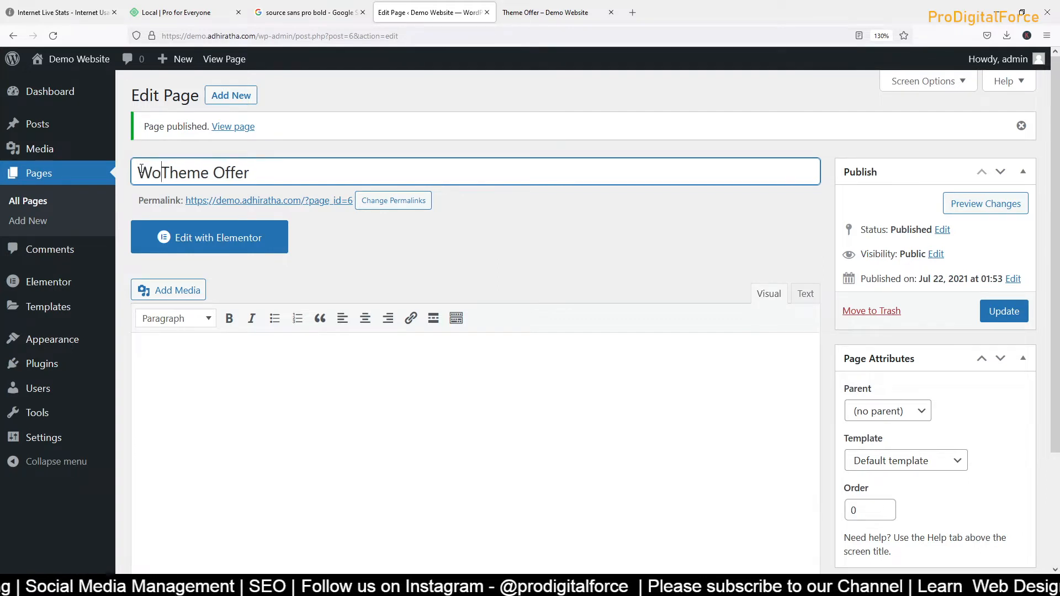
{"action": "type", "text": "Press"}
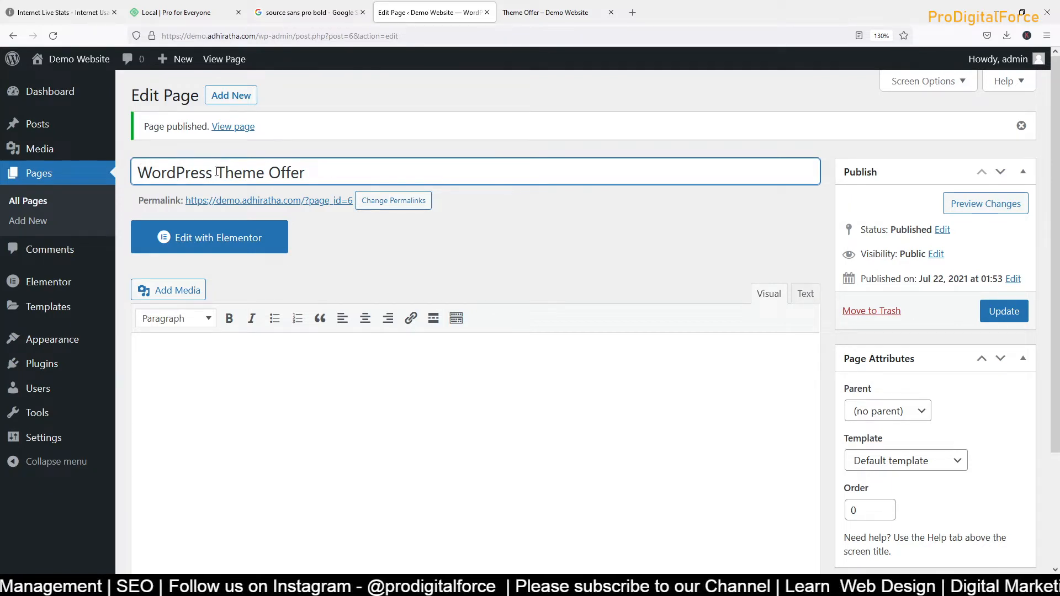
{"action": "left_click_drag", "start_coordinate": [217, 173], "coordinate": [137, 172]}
{"action": "key", "text": "BackSpace"}
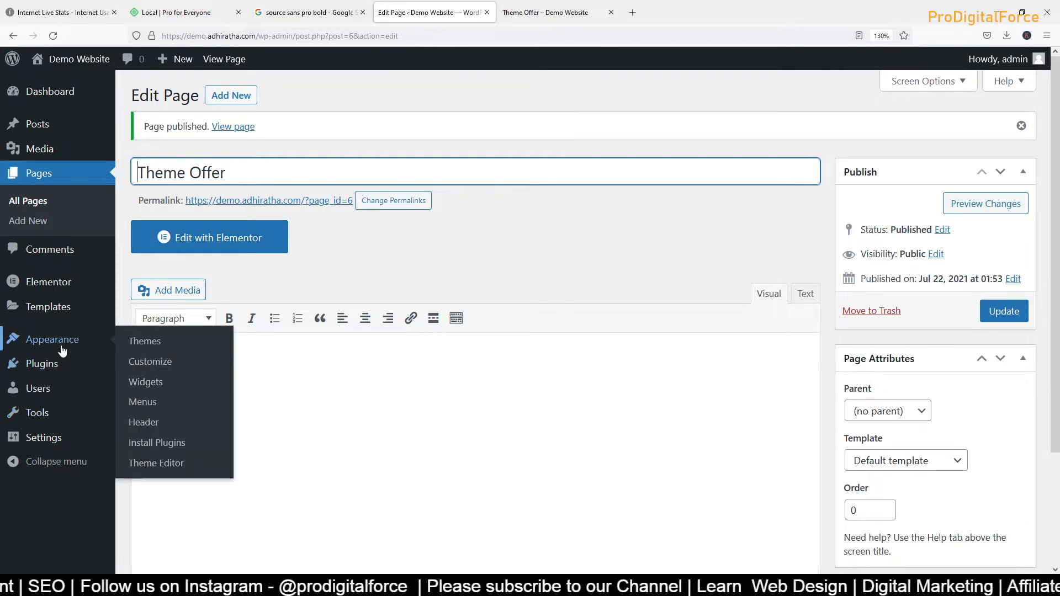
{"action": "left_click", "coordinate": [1018, 319]}
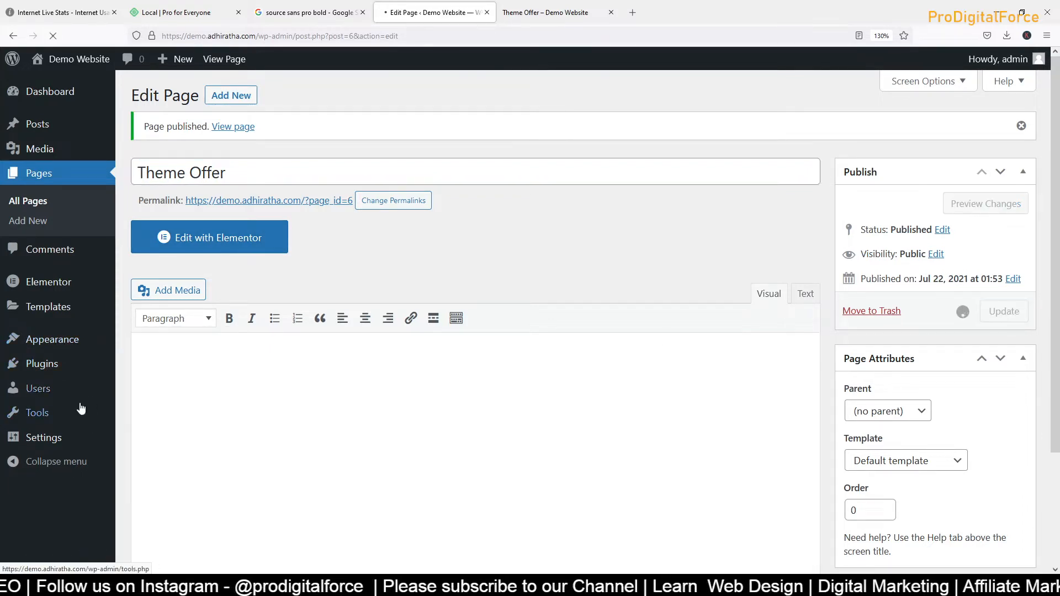
Set the site's permalink structure to Post name, save the change and return to the dashboard
{"action": "mouse_move", "coordinate": [48, 440]}
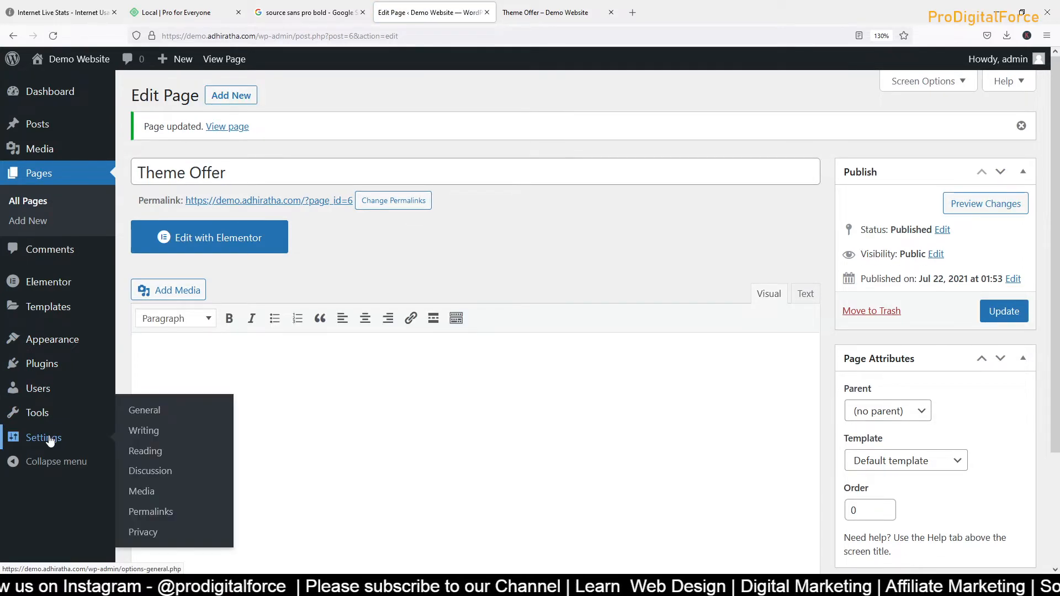
{"action": "left_click", "coordinate": [48, 440]}
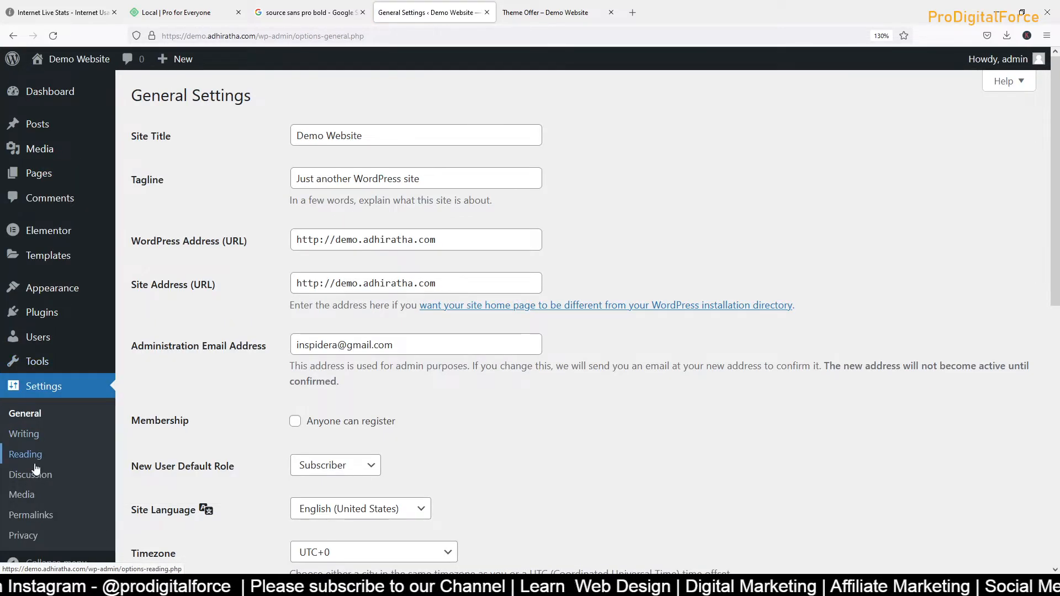
{"action": "left_click", "coordinate": [35, 519]}
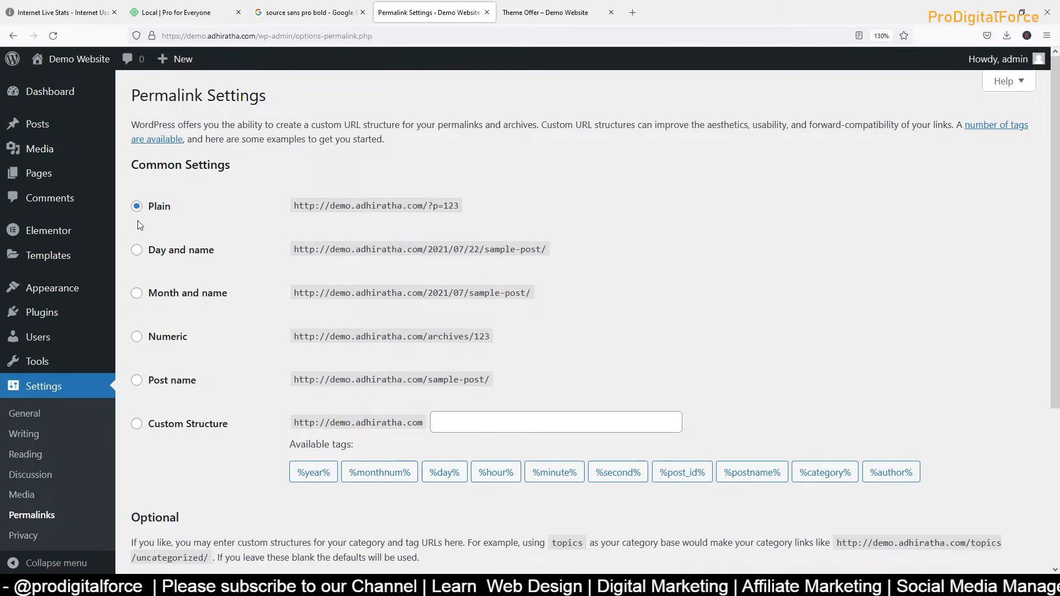
{"action": "left_click", "coordinate": [137, 379]}
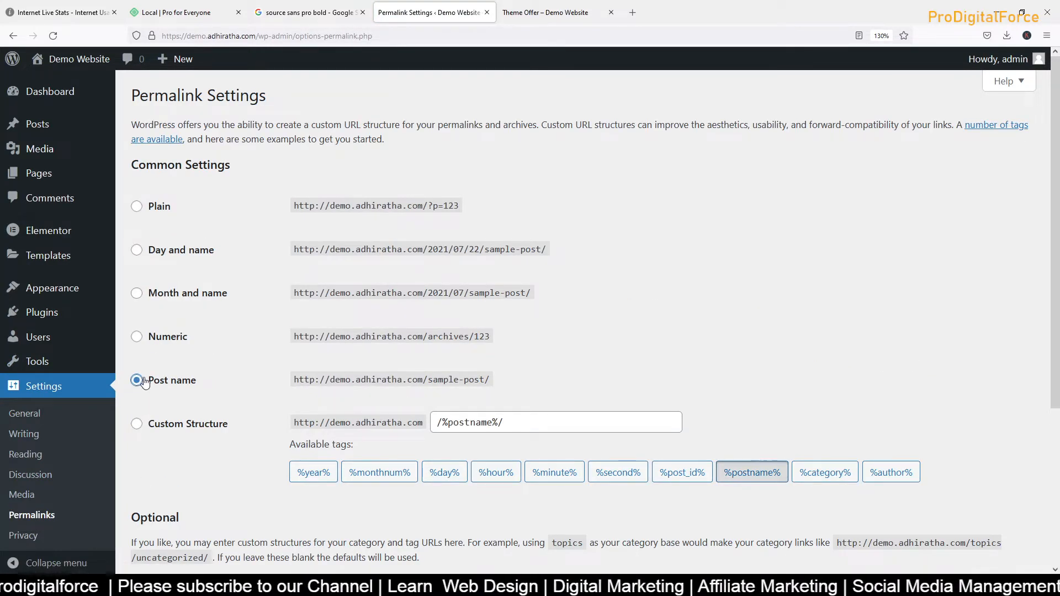
{"action": "scroll", "coordinate": [143, 386], "scroll_direction": "down", "scroll_amount": 4}
{"action": "left_click", "coordinate": [173, 472]}
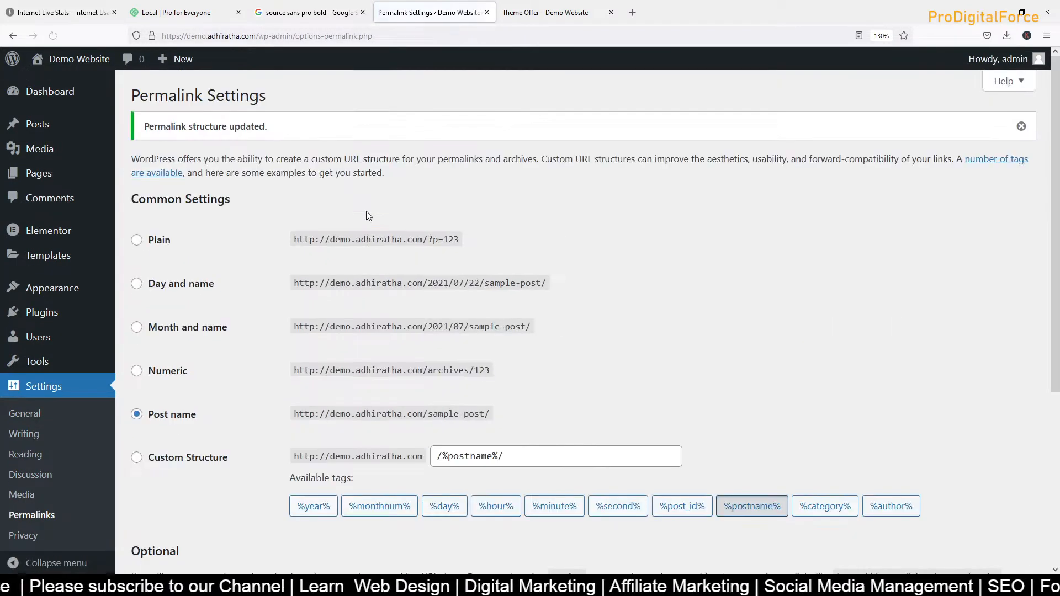
{"action": "left_click", "coordinate": [50, 92]}
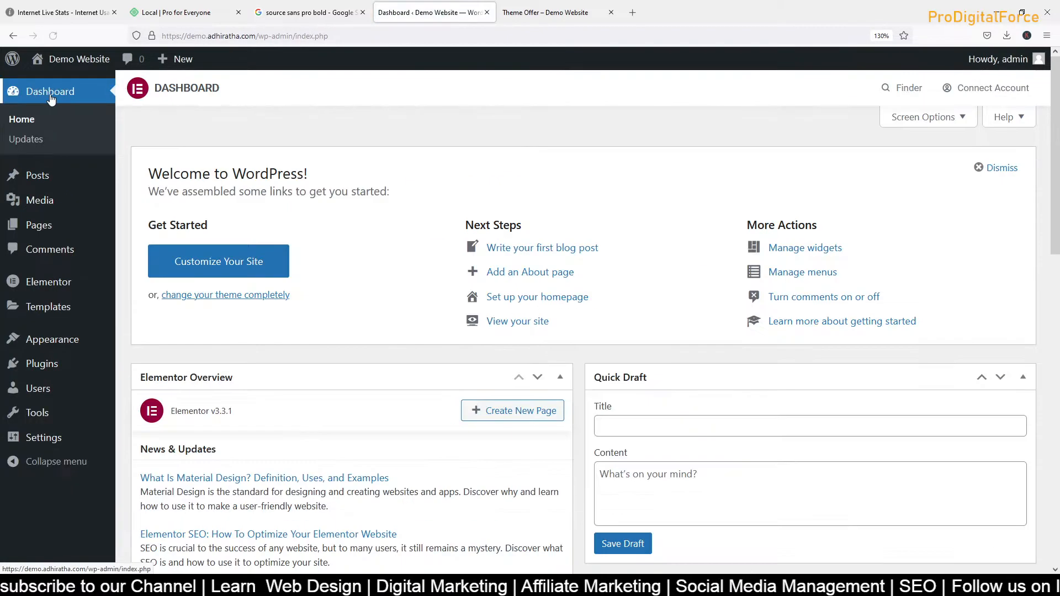
Reload the published Theme Offer page and check its URL under the new permalink structure
{"action": "key", "text": "ctrl+Tab"}
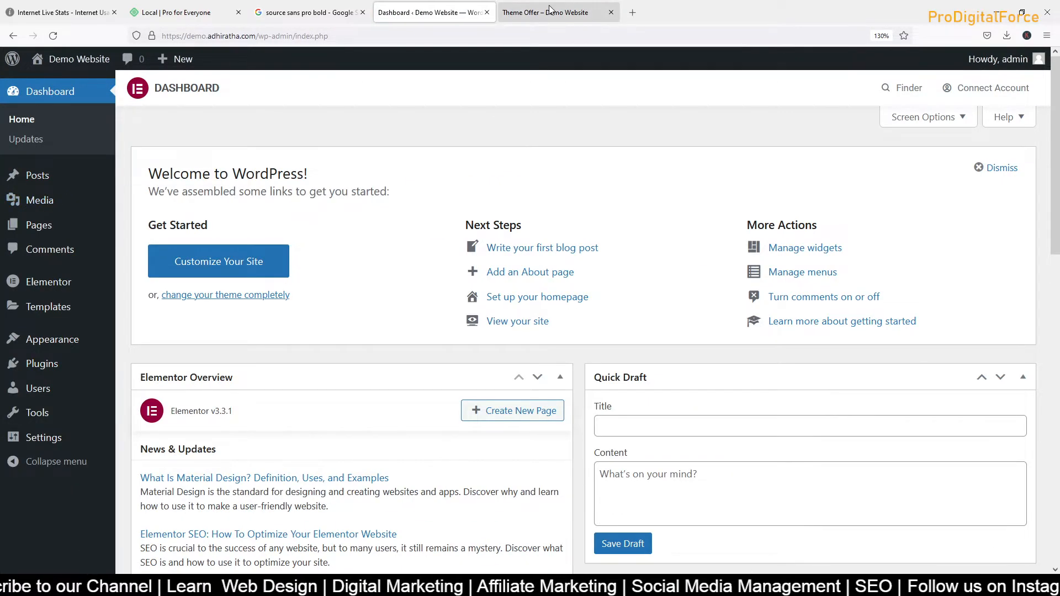
{"action": "left_click", "coordinate": [327, 33]}
{"action": "key", "text": "Return"}
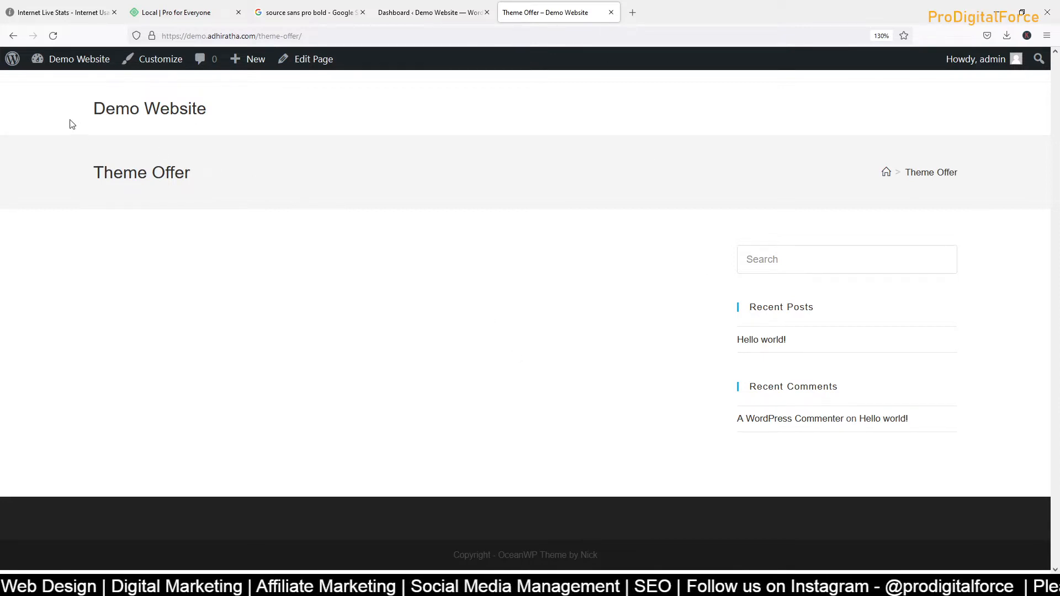
{"action": "key", "text": "super"}
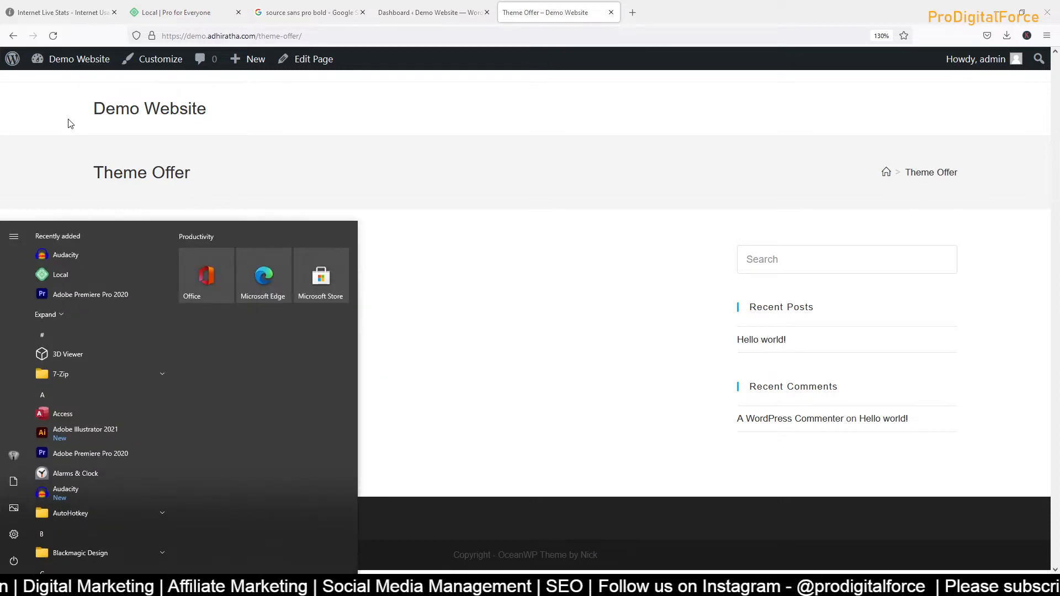
{"action": "key", "text": "super"}
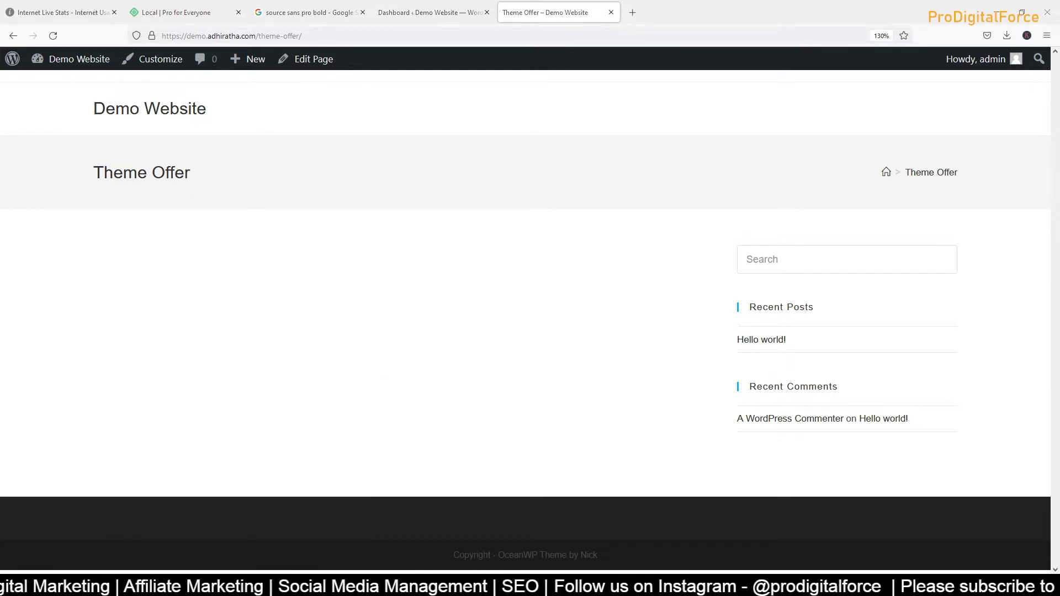
{"action": "left_click", "coordinate": [83, 585]}
{"action": "left_click_drag", "start_coordinate": [674, 111], "coordinate": [1, 214]}
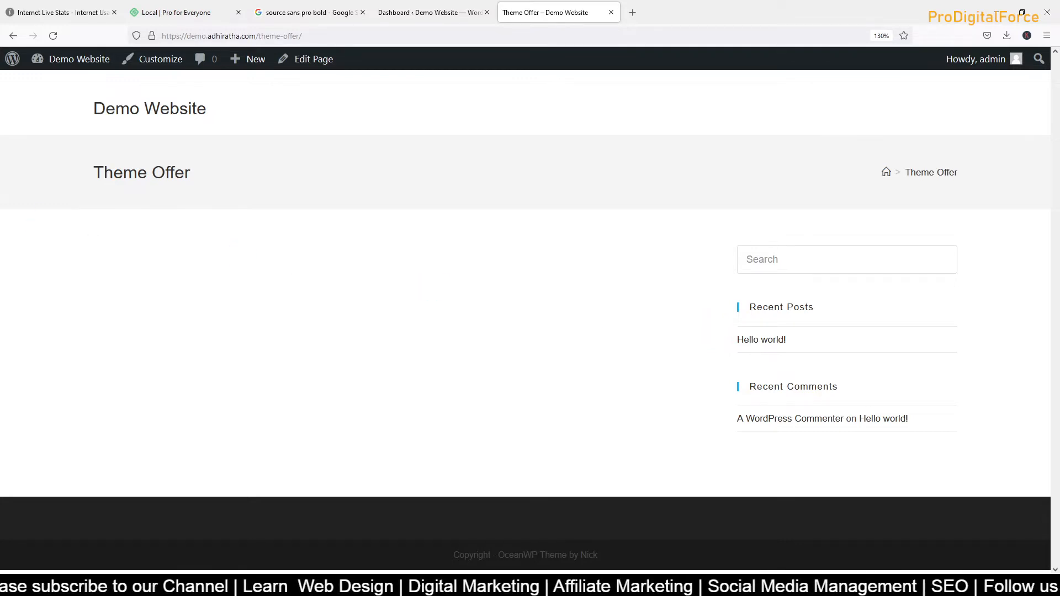
Open the Theme Offer page for editing from the list of pages and show its available templates
{"action": "left_click", "coordinate": [415, 11]}
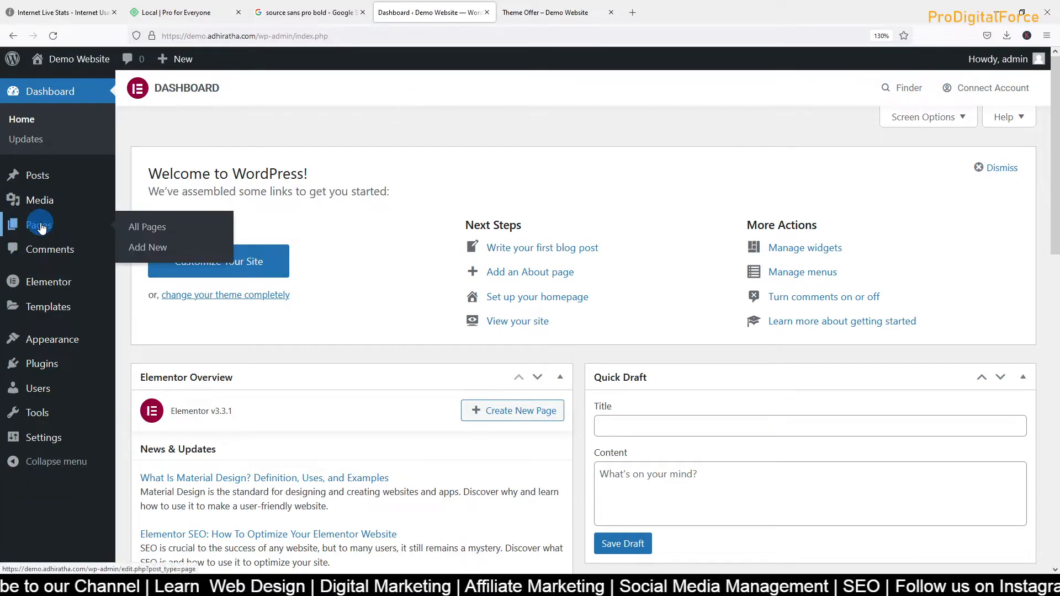
{"action": "left_click", "coordinate": [41, 227]}
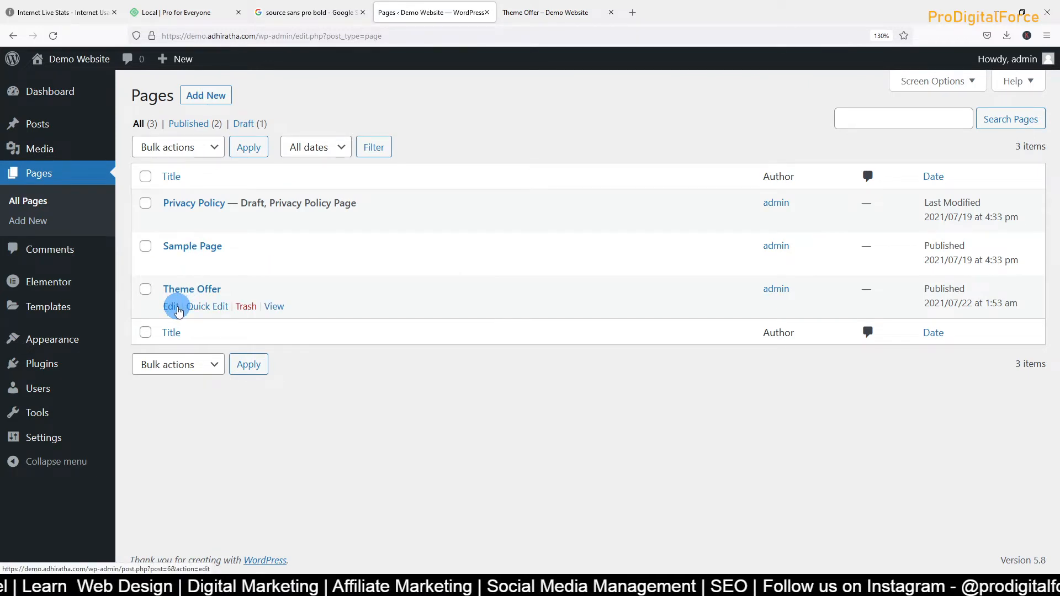
{"action": "left_click", "coordinate": [171, 307]}
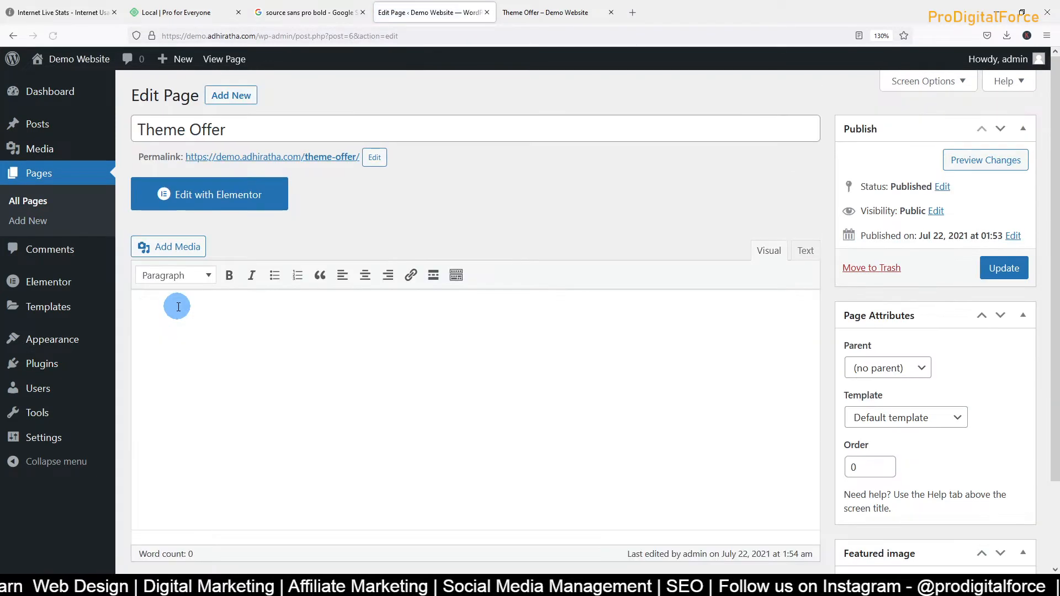
{"action": "scroll", "coordinate": [455, 397], "scroll_direction": "down", "scroll_amount": 3}
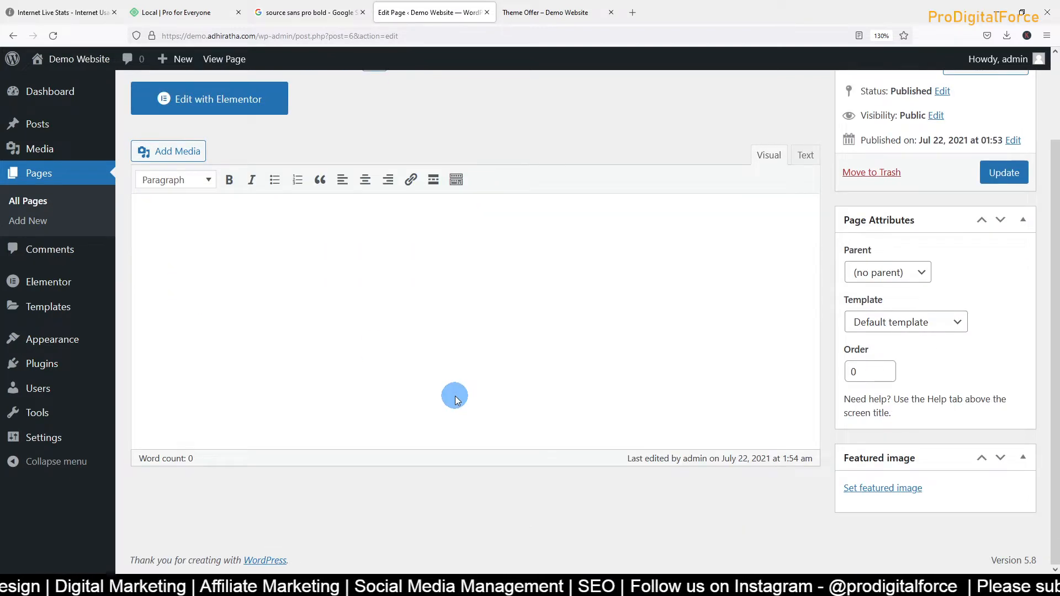
{"action": "left_click", "coordinate": [877, 328]}
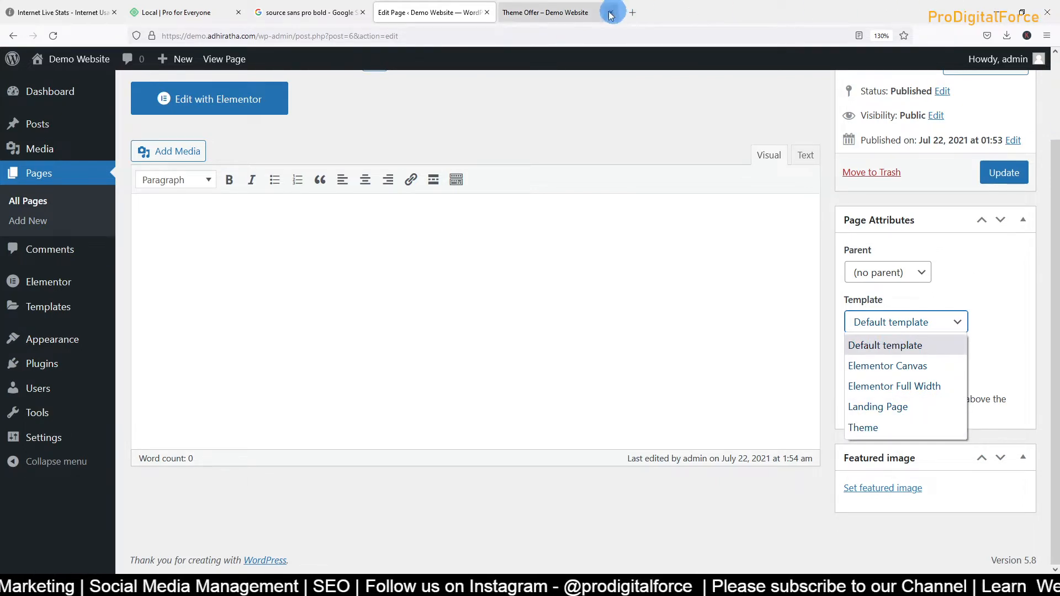
Examine the site title, page title and sidebar on the published Theme Offer page
{"action": "left_click", "coordinate": [578, 12]}
{"action": "left_click_drag", "start_coordinate": [94, 113], "coordinate": [202, 114]}
{"action": "left_click", "coordinate": [216, 114]}
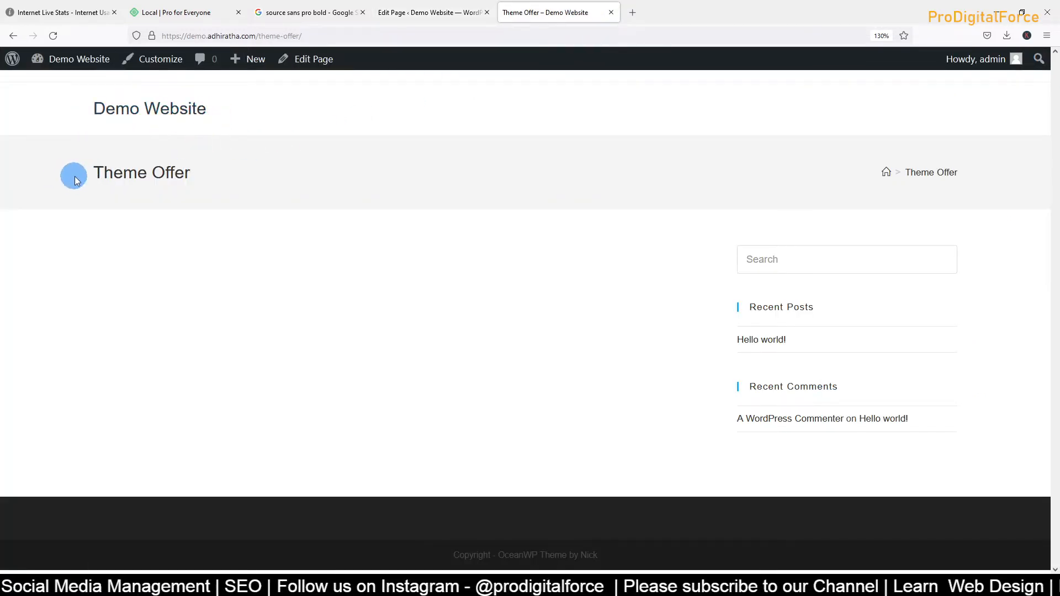
{"action": "left_click_drag", "start_coordinate": [74, 175], "coordinate": [213, 182]}
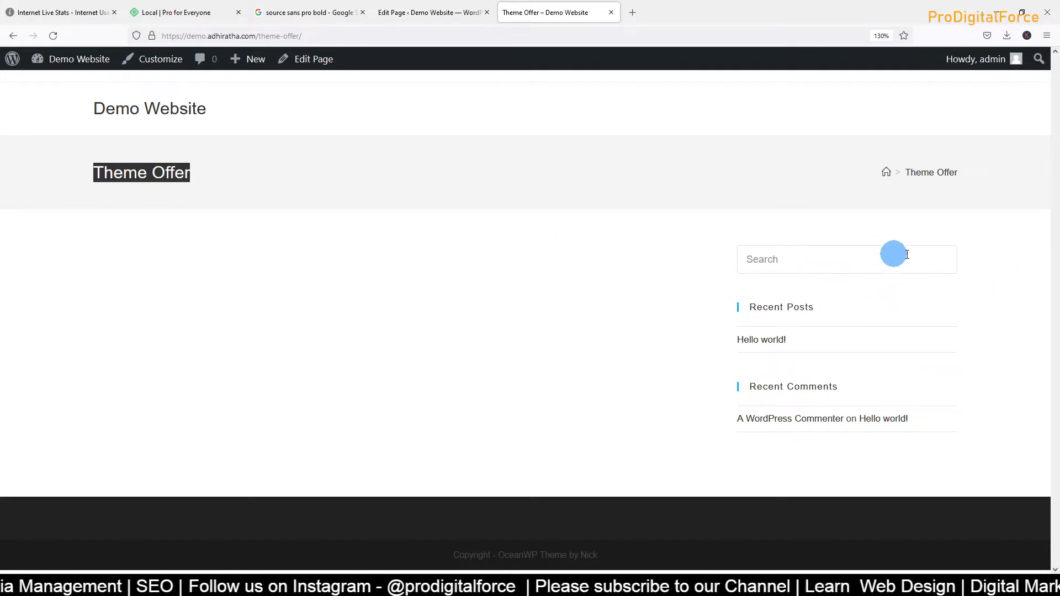
Set the Theme Offer page's template to Elementor Canvas and update the page
{"action": "left_click", "coordinate": [403, 17]}
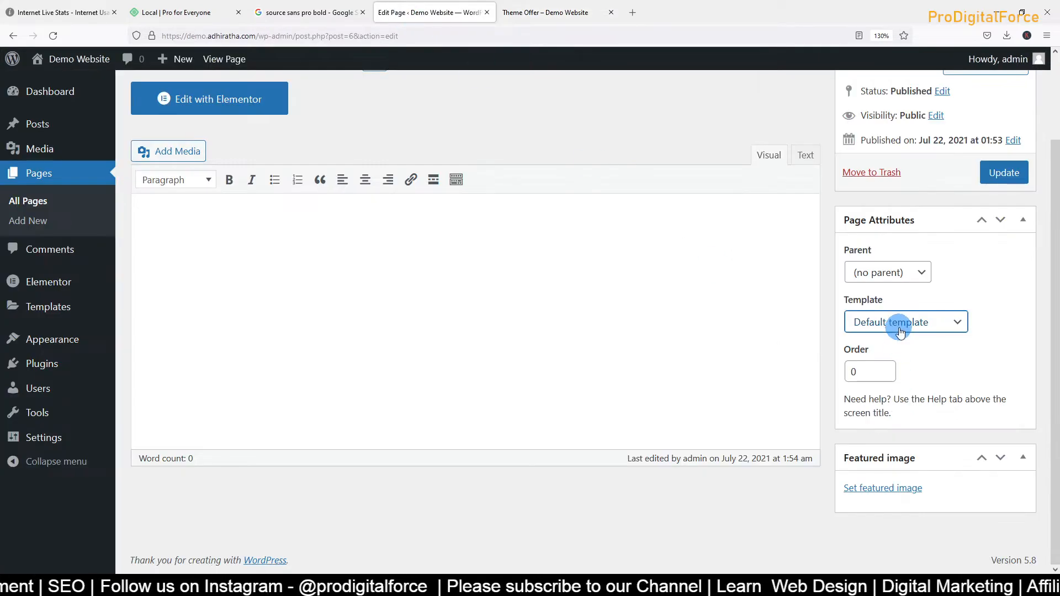
{"action": "left_click", "coordinate": [900, 326]}
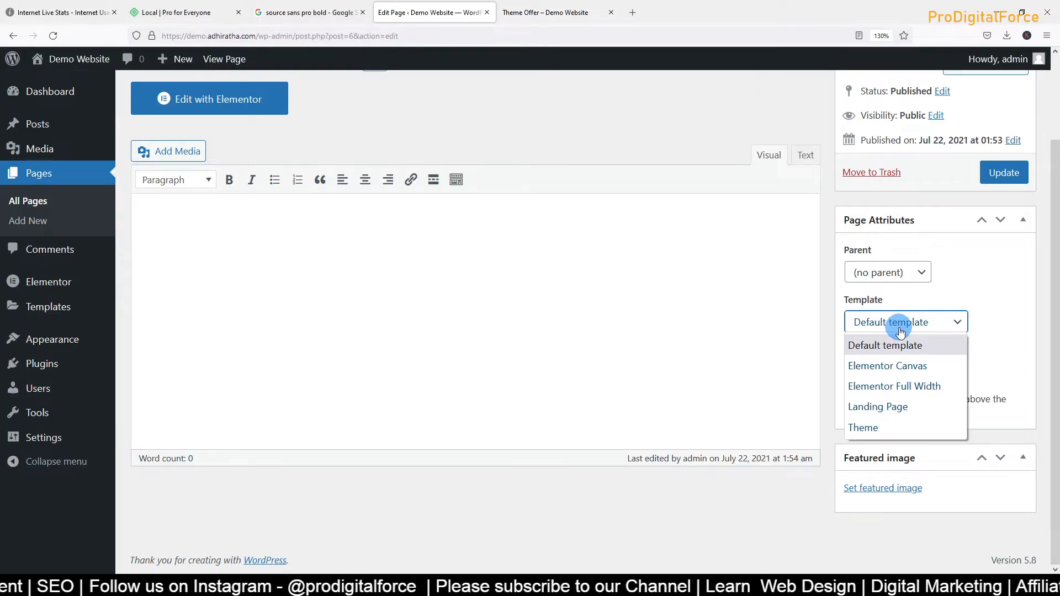
{"action": "left_click", "coordinate": [888, 370]}
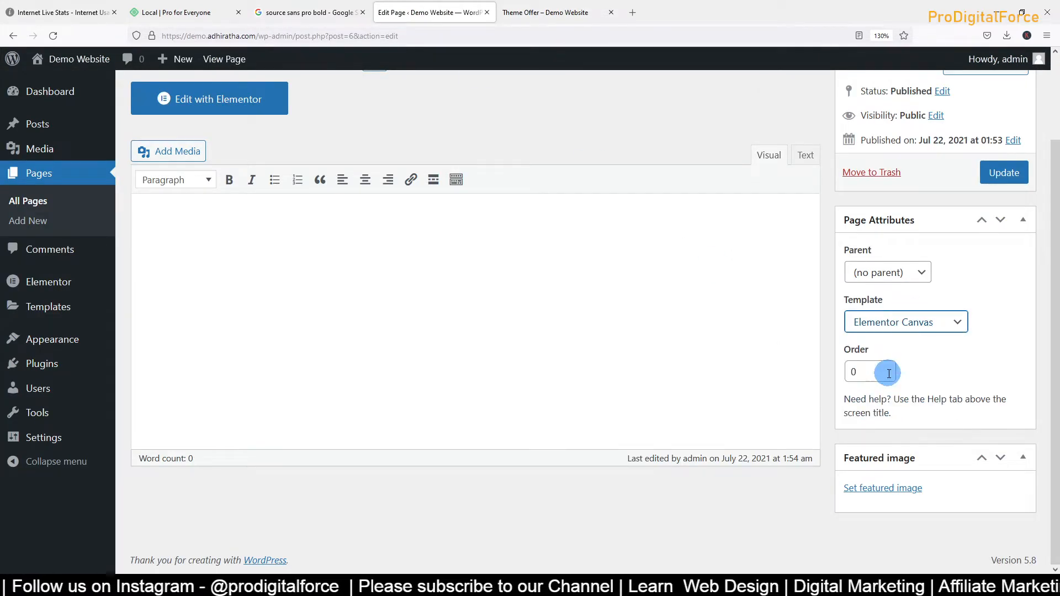
{"action": "left_click", "coordinate": [998, 184]}
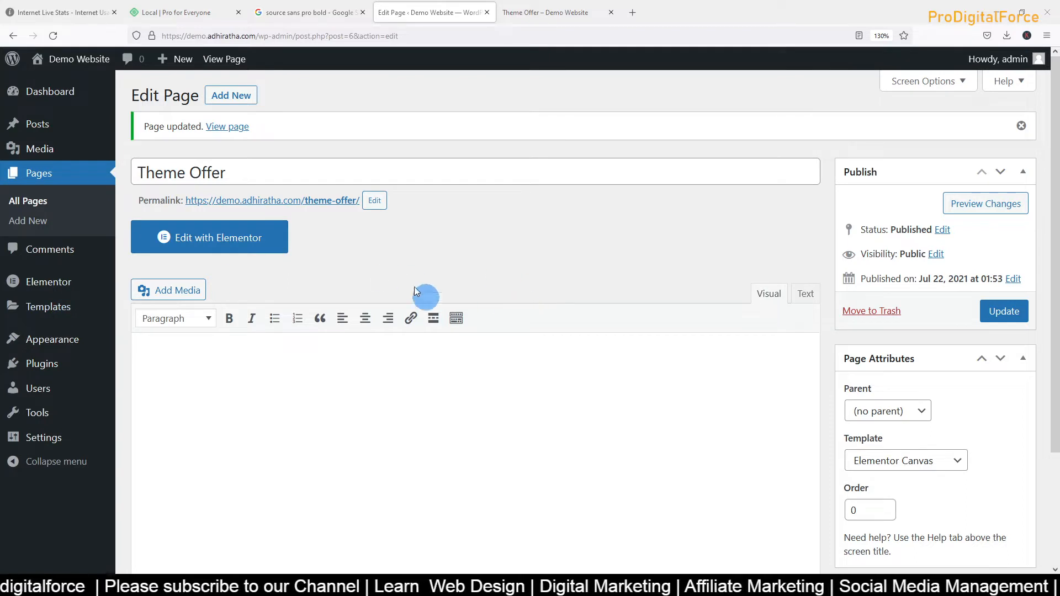
Reload the published Theme Offer page to check how it looks with the Elementor Canvas template
{"action": "left_click", "coordinate": [217, 249]}
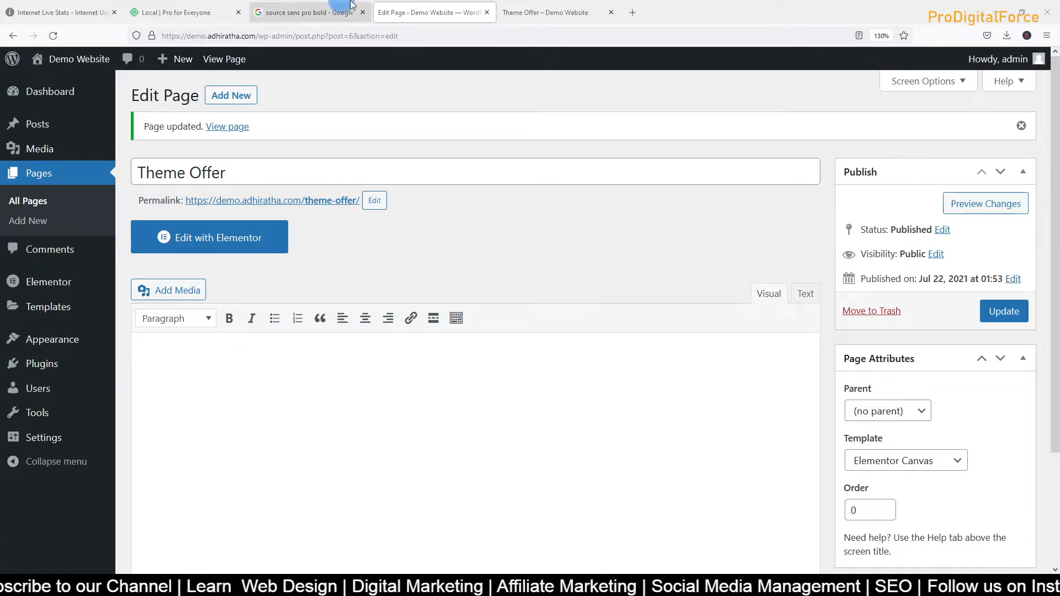
{"action": "left_click", "coordinate": [539, 11]}
{"action": "key", "text": "F5"}
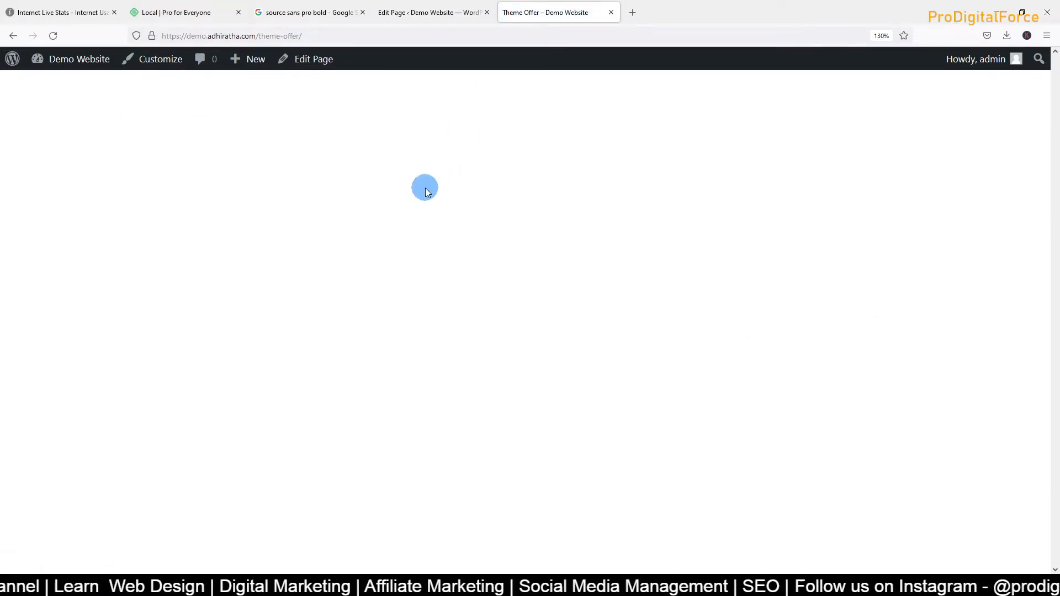
Return to the page editor and open the Theme Offer page in Elementor
{"action": "left_click", "coordinate": [433, 12]}
{"action": "left_click", "coordinate": [155, 246]}
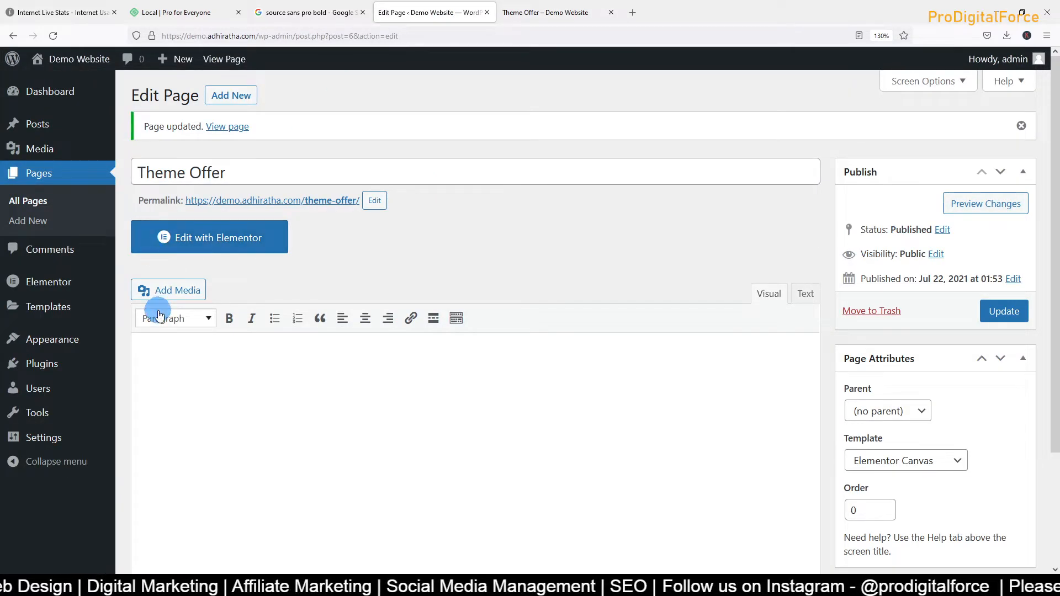
{"action": "left_click", "coordinate": [202, 251]}
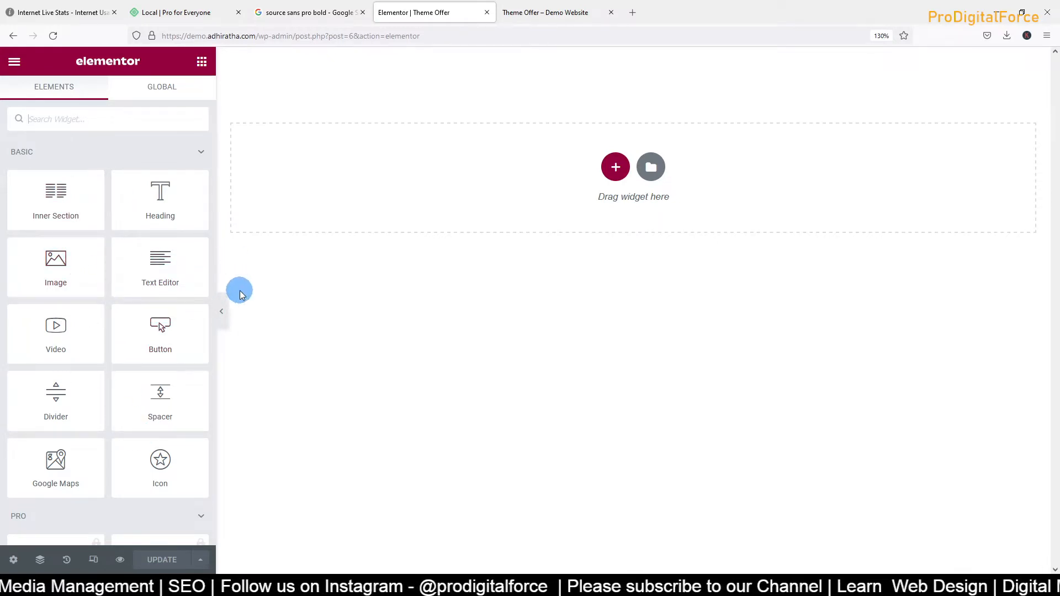
Add a single-column section to the empty page and place a Heading widget inside it
{"action": "left_click", "coordinate": [615, 168]}
{"action": "left_click", "coordinate": [453, 213]}
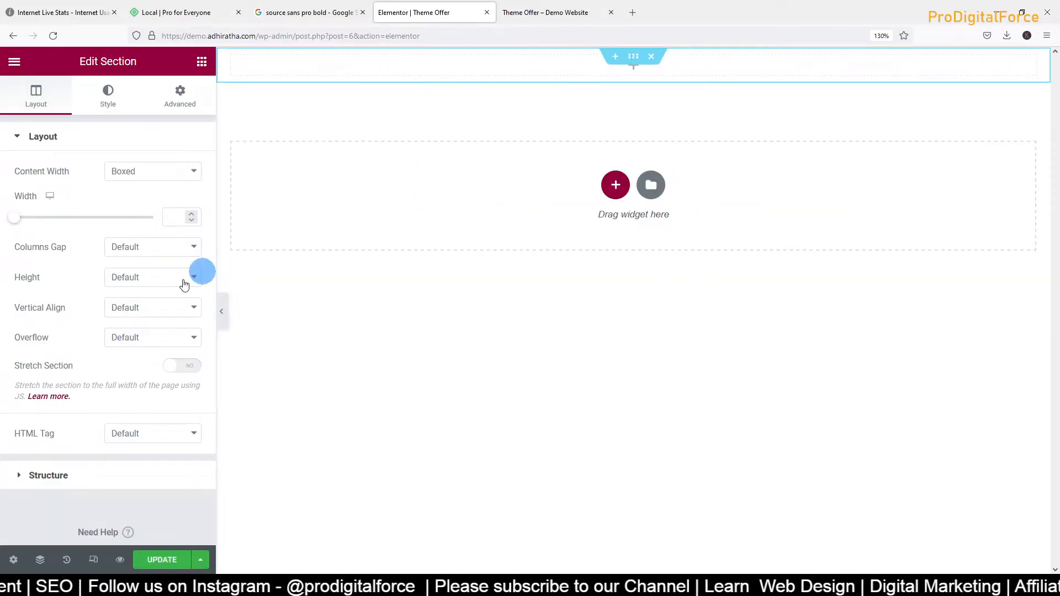
{"action": "left_click", "coordinate": [200, 63]}
{"action": "left_click_drag", "start_coordinate": [137, 203], "coordinate": [425, 66]}
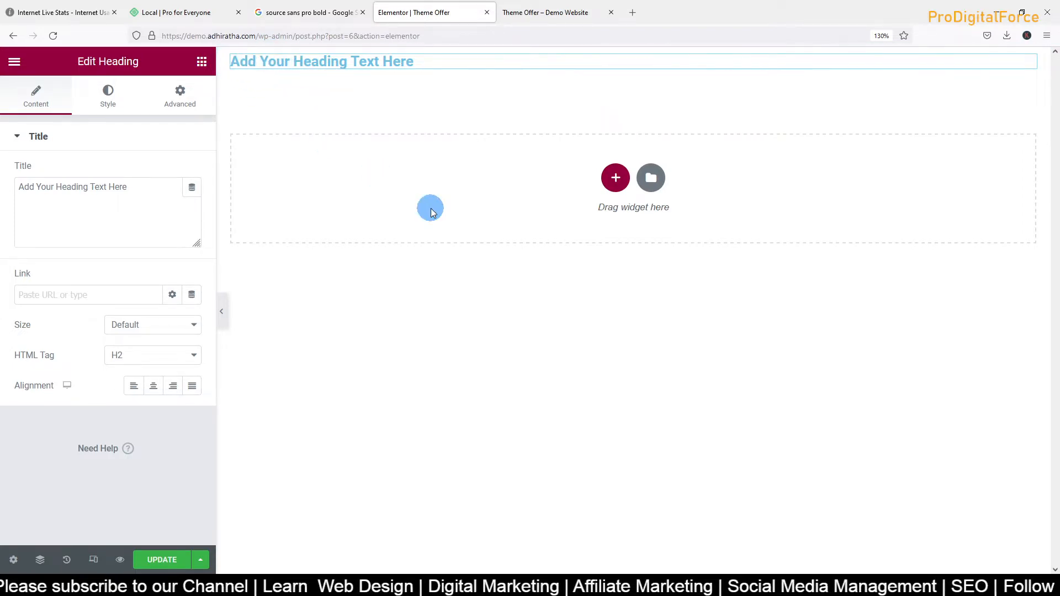
{"action": "key", "text": "ctrl+minus"}
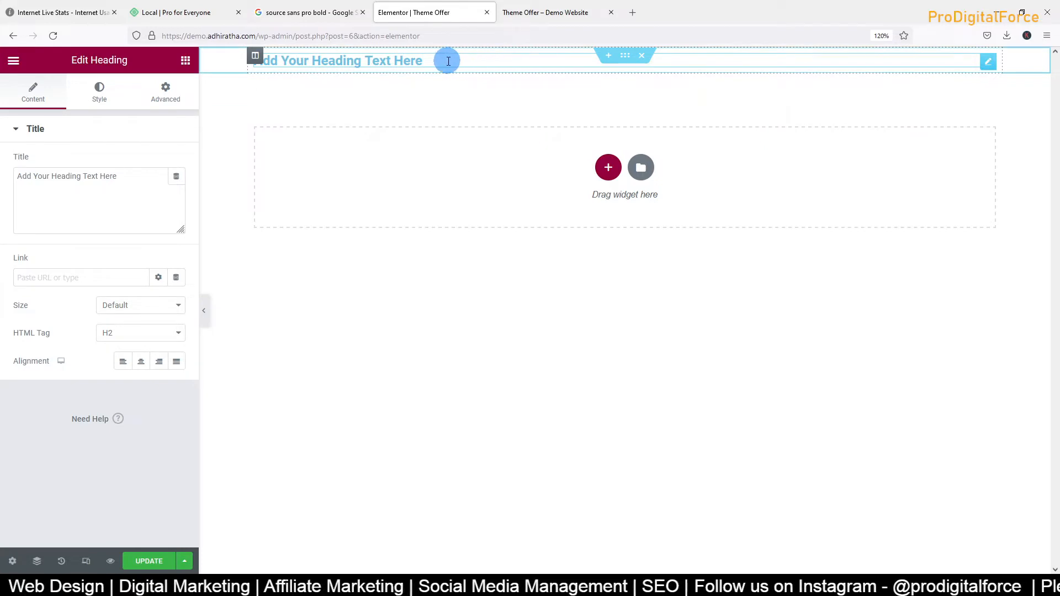
{"action": "left_click_drag", "start_coordinate": [448, 61], "coordinate": [283, 59]}
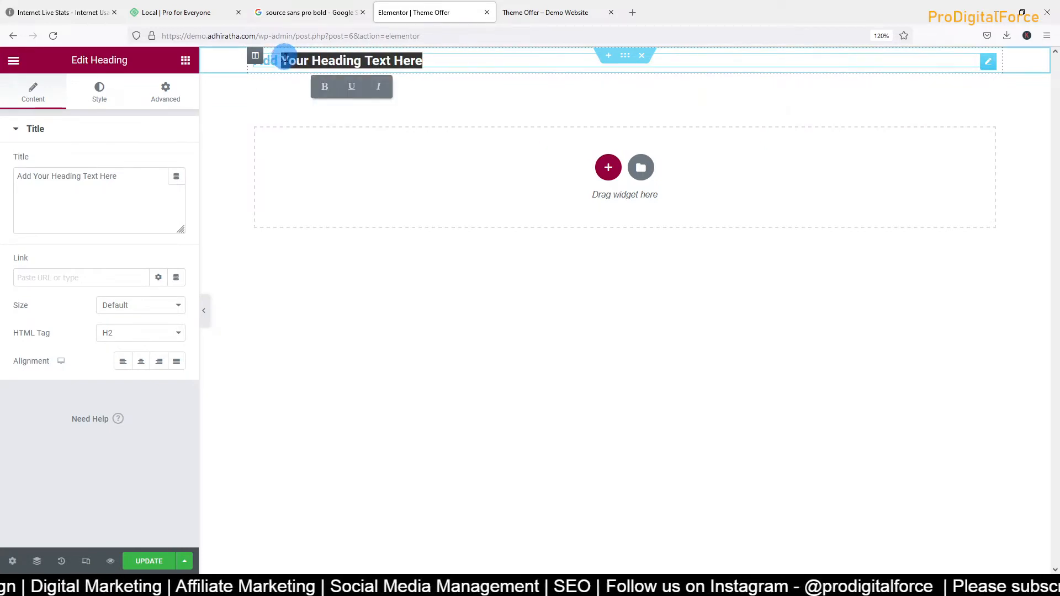
{"action": "left_click", "coordinate": [443, 61]}
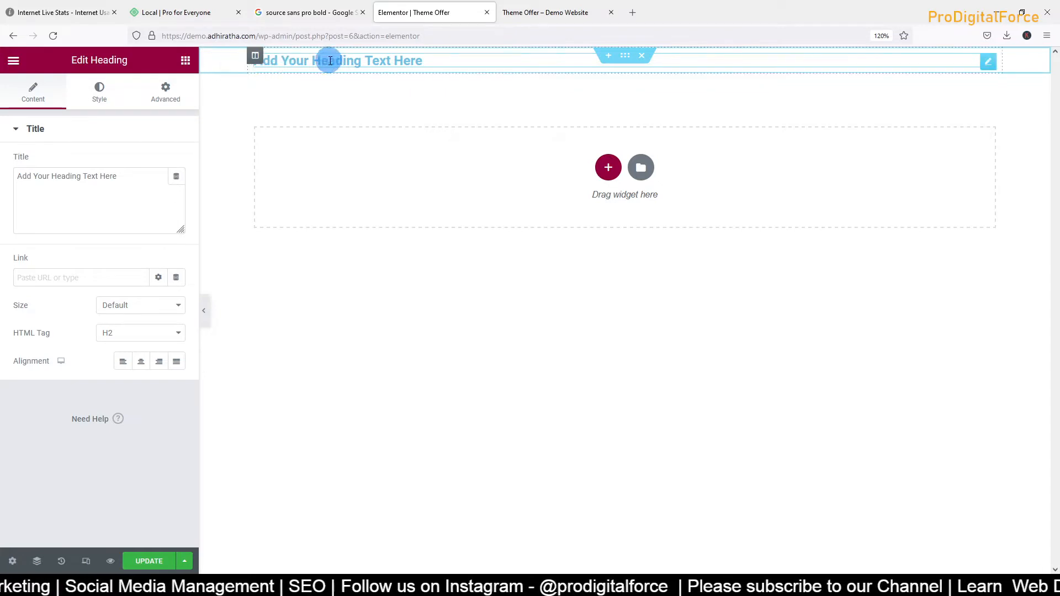
{"action": "right_click", "coordinate": [456, 64]}
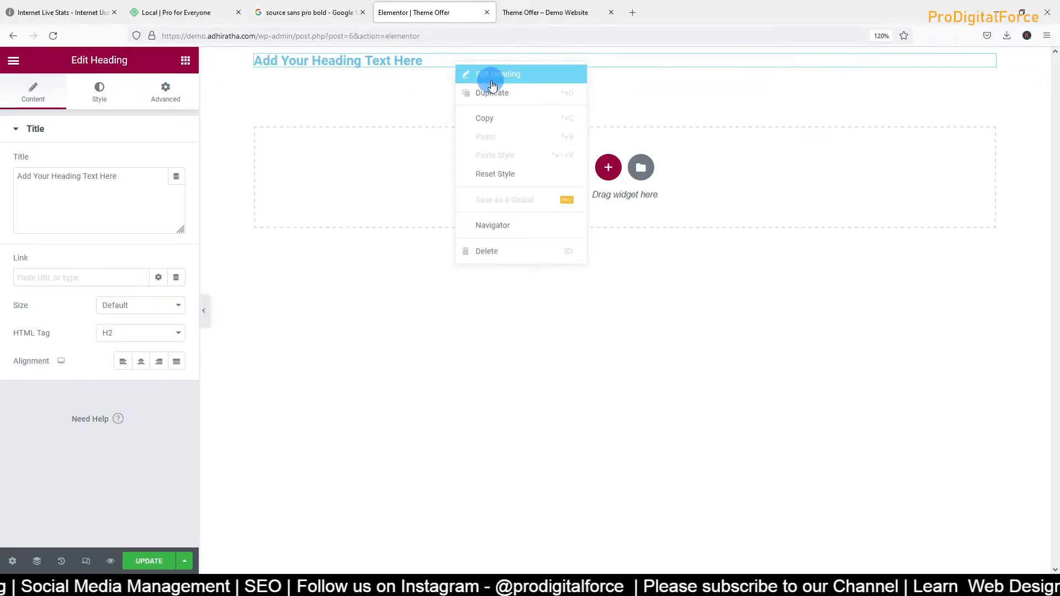
{"action": "right_click", "coordinate": [224, 65]}
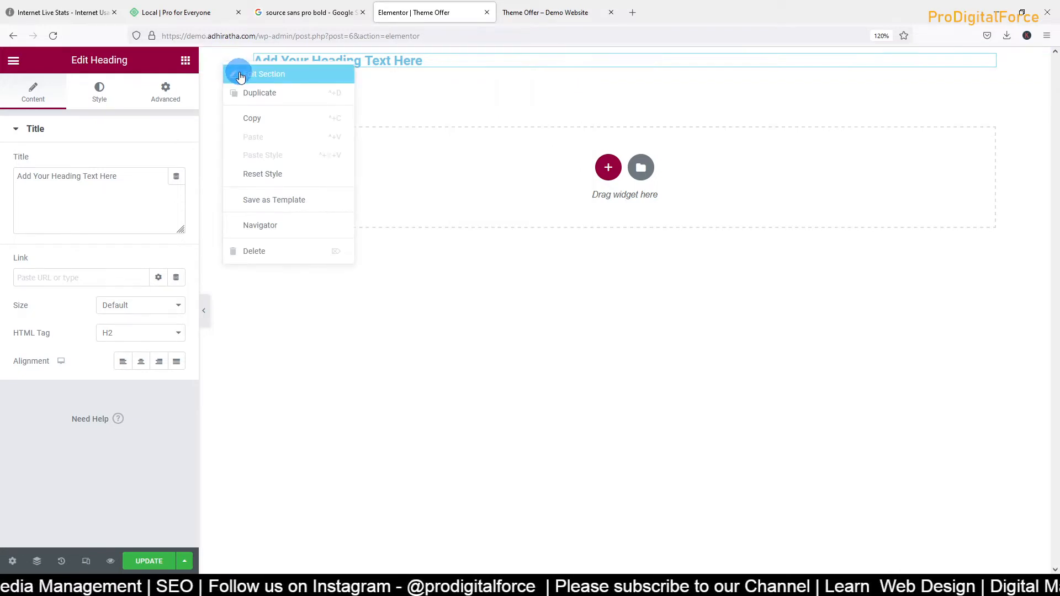
{"action": "right_click", "coordinate": [214, 65]}
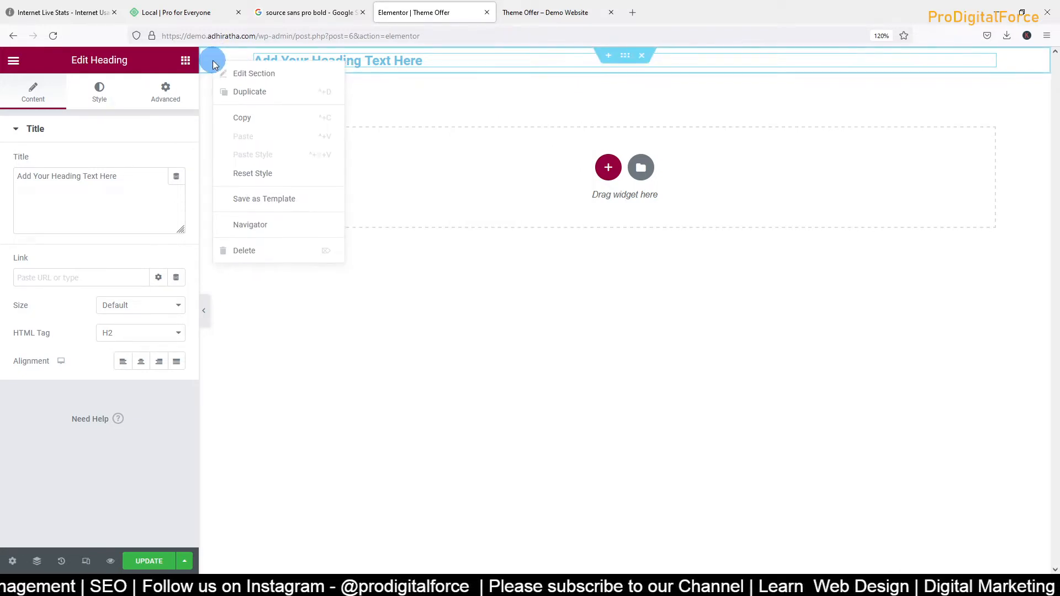
{"action": "left_click", "coordinate": [491, 61]}
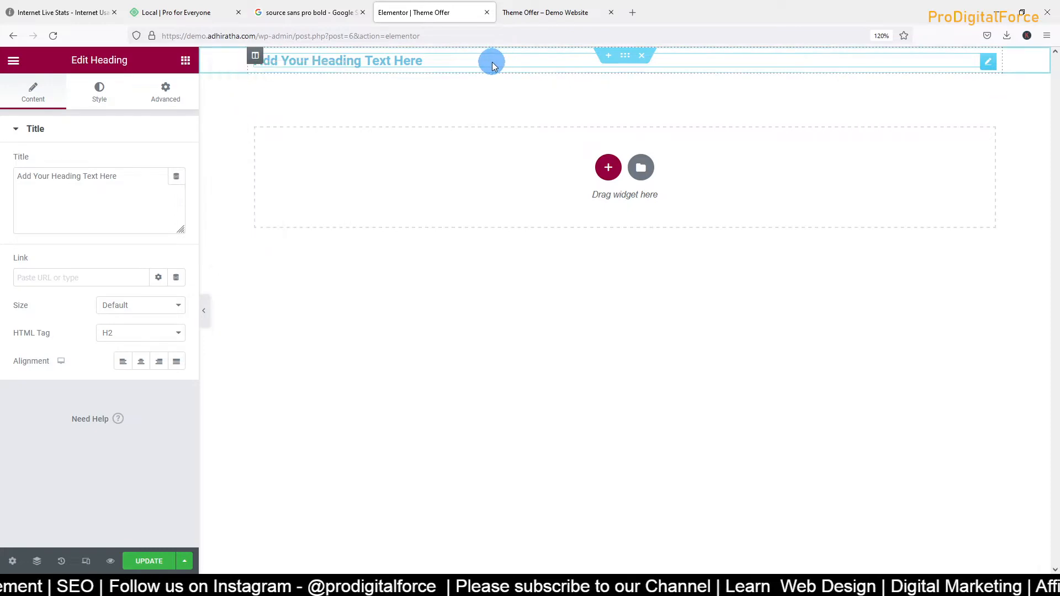
Delete the section holding the placeholder heading and add a new empty single-column section
{"action": "left_click", "coordinate": [641, 55]}
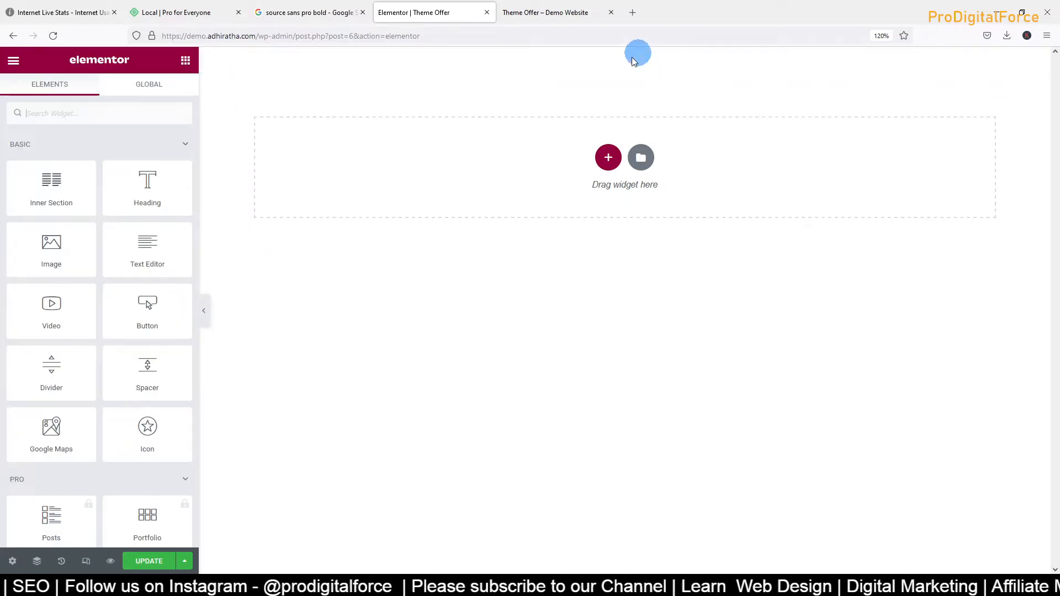
{"action": "left_click", "coordinate": [608, 159]}
{"action": "left_click", "coordinate": [445, 198]}
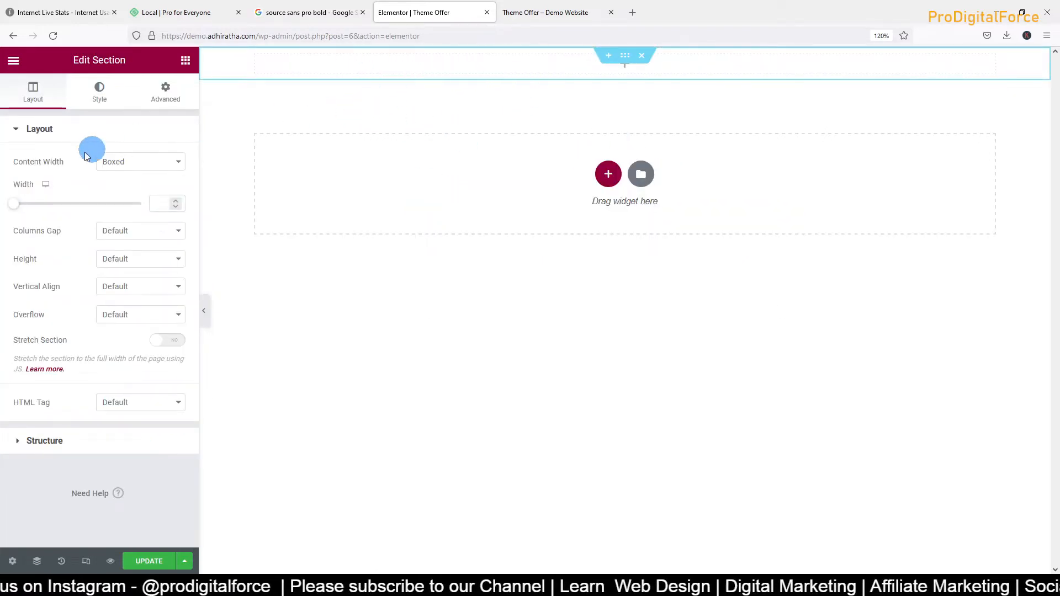
Give the new section a classic background in near-black #0F0707 and update the page
{"action": "right_click", "coordinate": [226, 68]}
{"action": "left_click", "coordinate": [261, 83]}
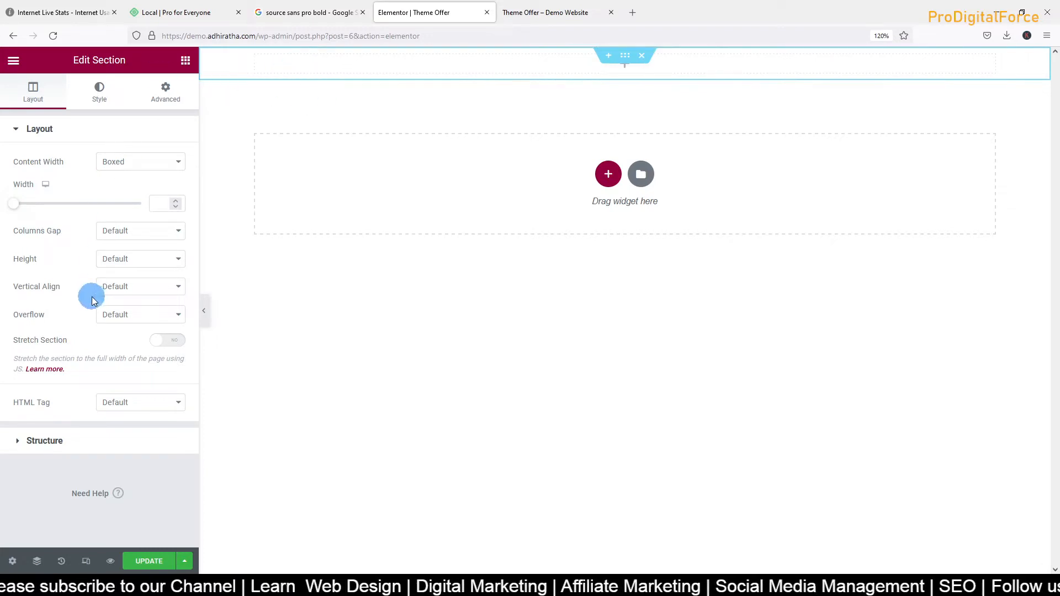
{"action": "left_click", "coordinate": [101, 98]}
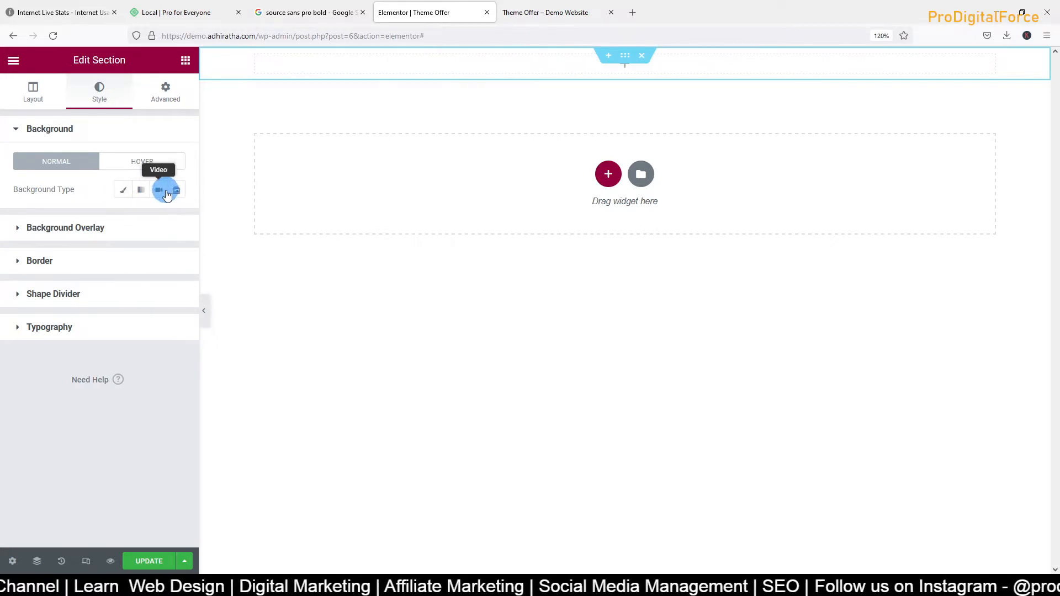
{"action": "left_click", "coordinate": [124, 190]}
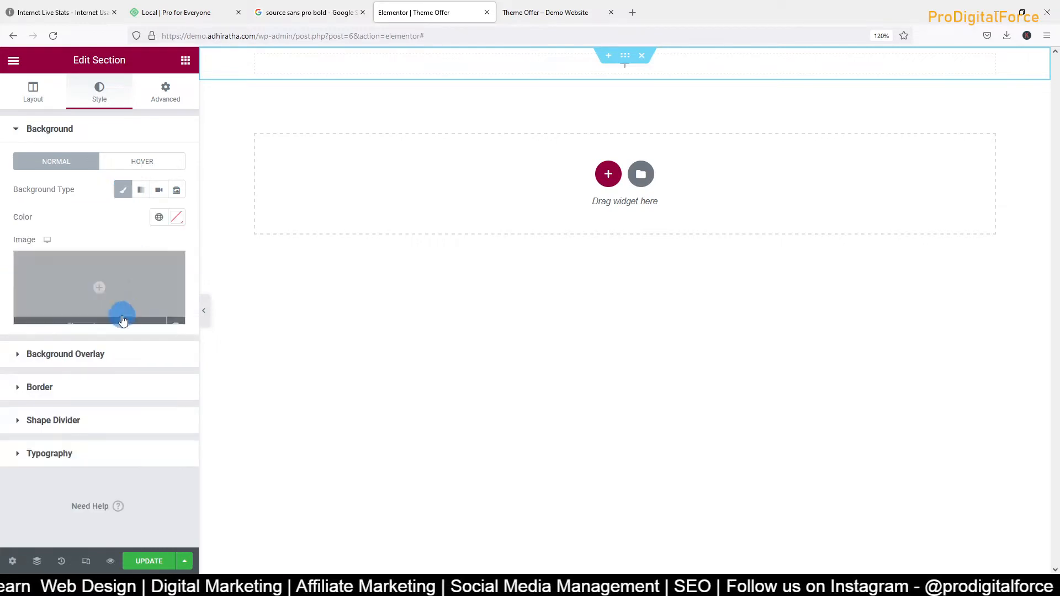
{"action": "left_click", "coordinate": [177, 220]}
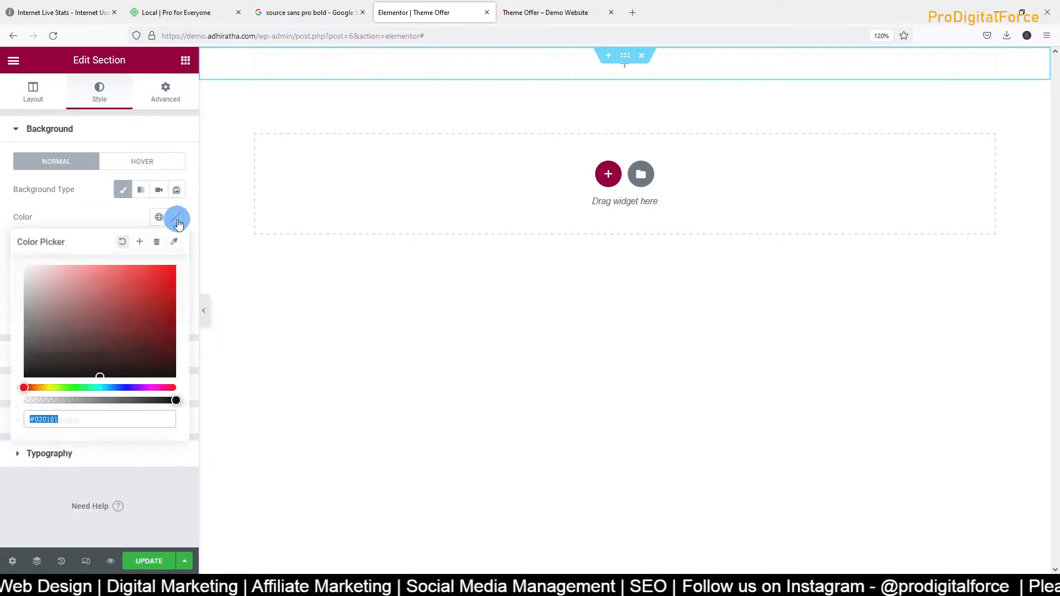
{"action": "mouse_move", "coordinate": [152, 307]}
{"action": "left_mouse_down"}
{"action": "mouse_move", "coordinate": [102, 375]}
{"action": "mouse_move", "coordinate": [172, 399]}
{"action": "left_mouse_up"}
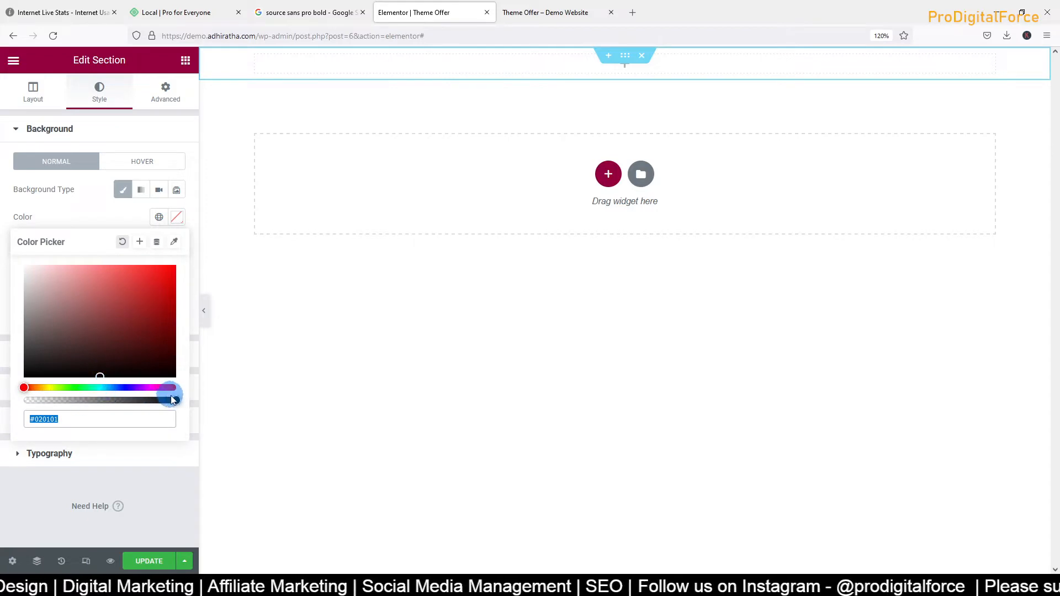
{"action": "left_click_drag", "start_coordinate": [99, 377], "coordinate": [100, 368]}
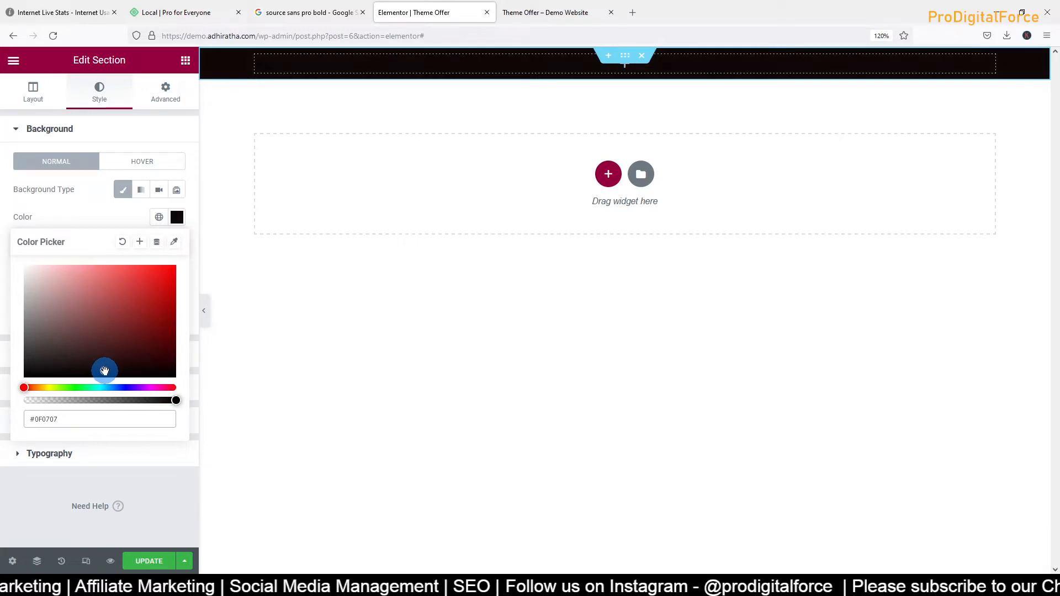
{"action": "left_click", "coordinate": [148, 568]}
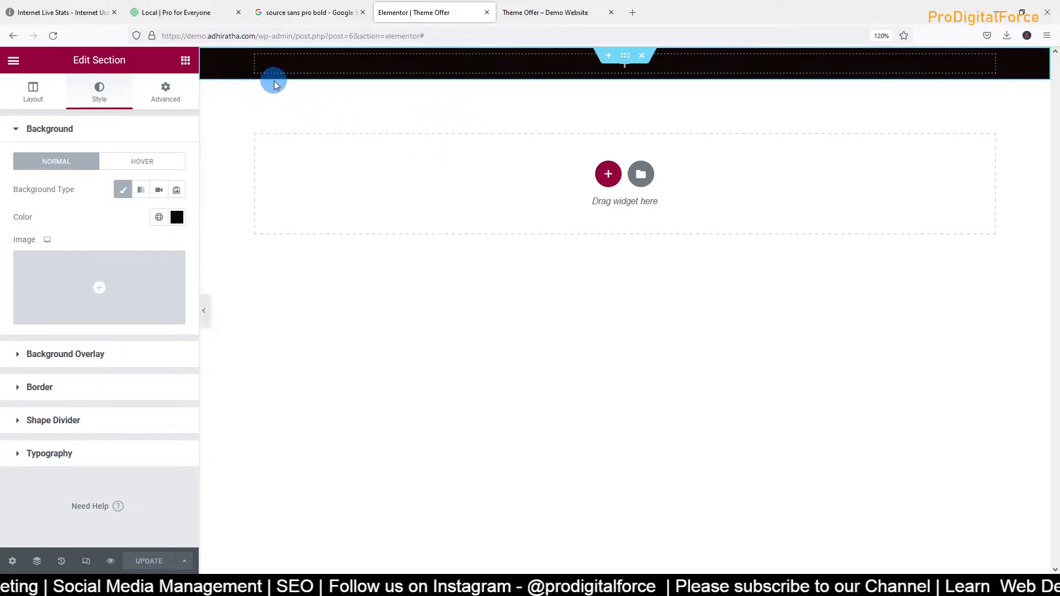
Reload the published Theme Offer page to check the section, and return to the Elementor editor
{"action": "left_click", "coordinate": [546, 13]}
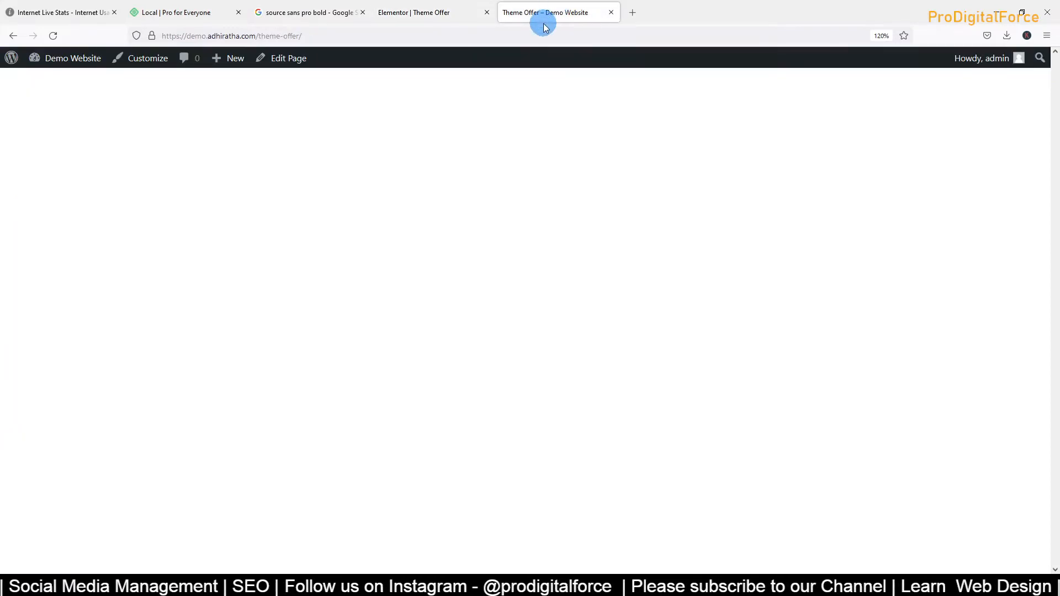
{"action": "left_click", "coordinate": [544, 30]}
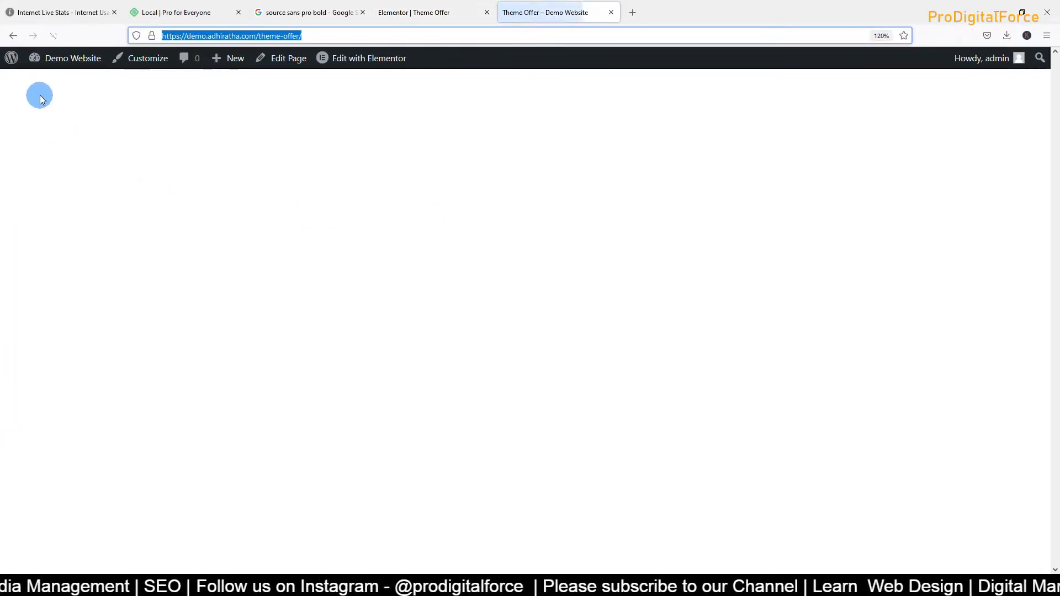
{"action": "left_click", "coordinate": [406, 12]}
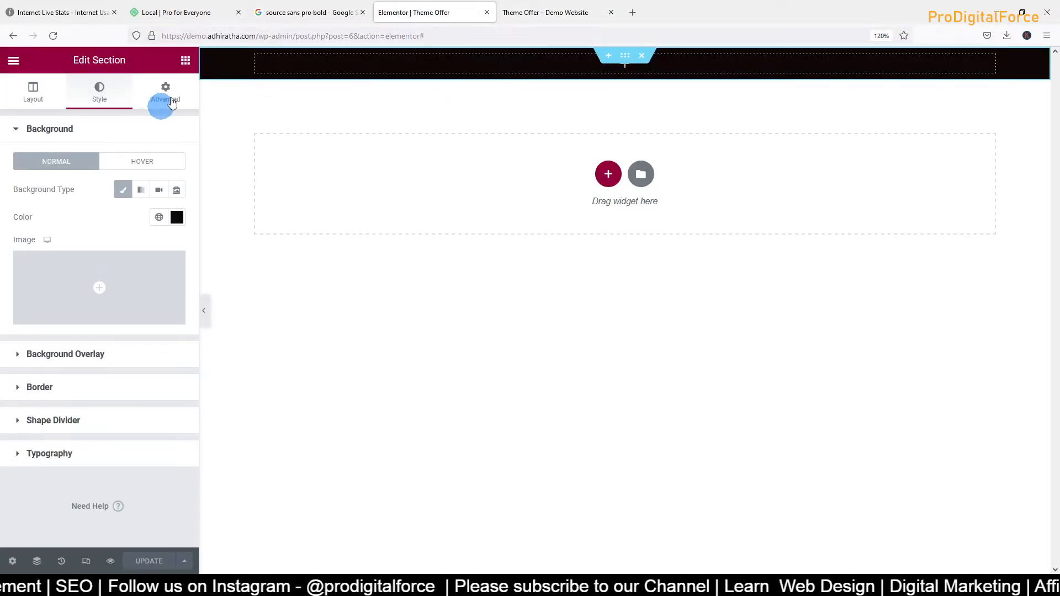
Place a Heading widget in the dark section with the title "Pro Digital Force" and center alignment
{"action": "left_click", "coordinate": [186, 60]}
{"action": "left_click_drag", "start_coordinate": [149, 196], "coordinate": [490, 64]}
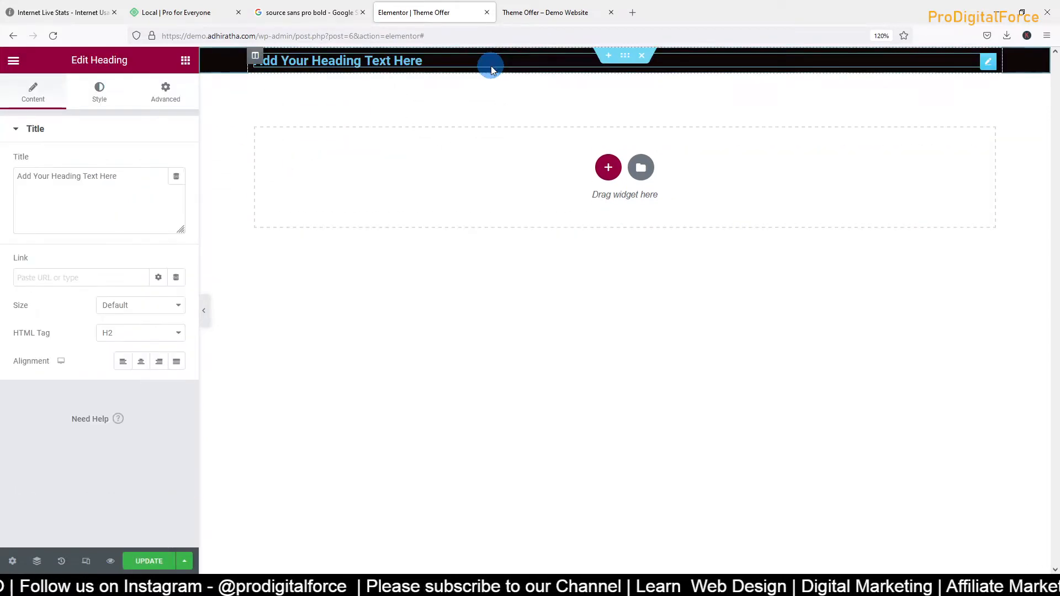
{"action": "left_click", "coordinate": [98, 177]}
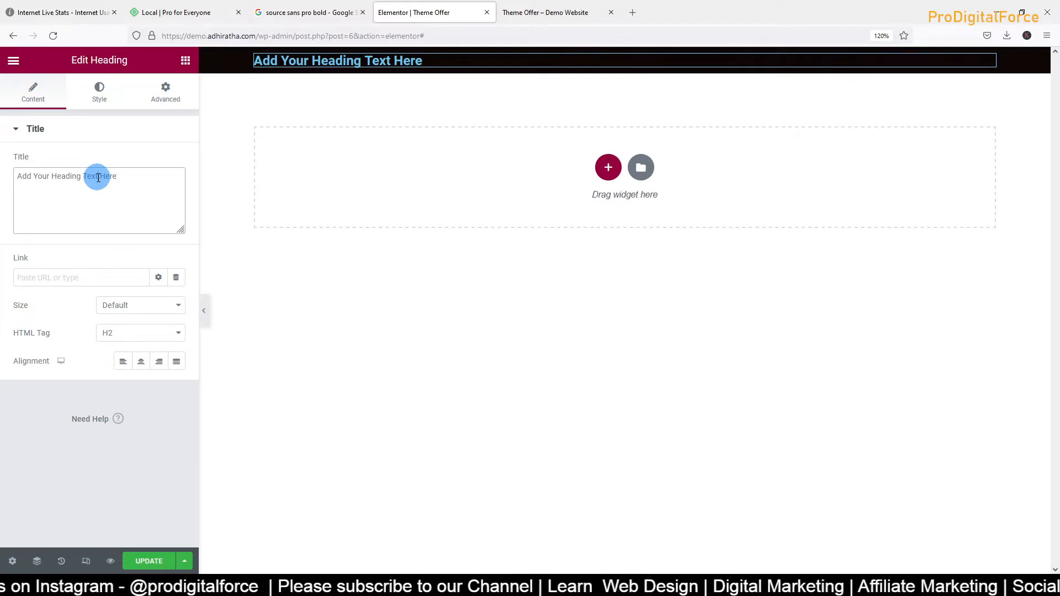
{"action": "triple_click", "coordinate": [98, 178]}
{"action": "type", "text": "Pro Digital Force"}
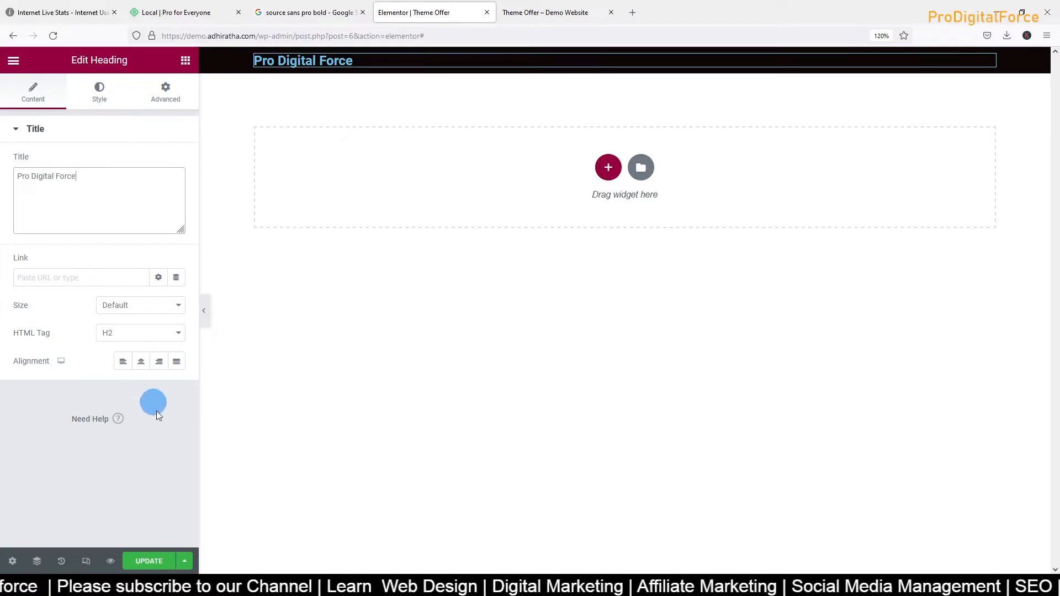
{"action": "left_click", "coordinate": [141, 369]}
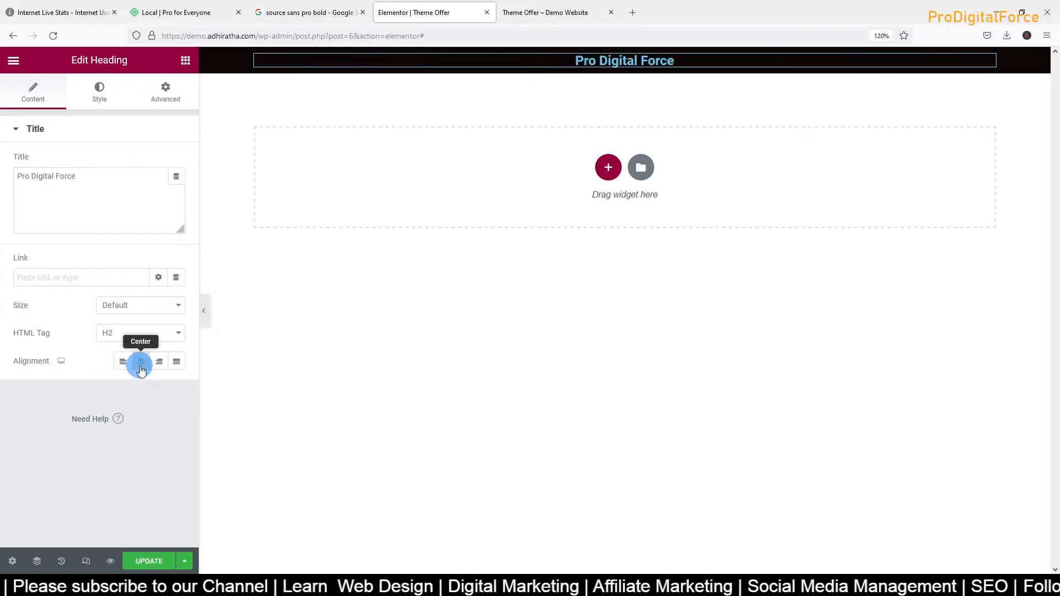
Set the heading's text color to the very light blue-grey #E2ECF0
{"action": "left_click", "coordinate": [100, 93]}
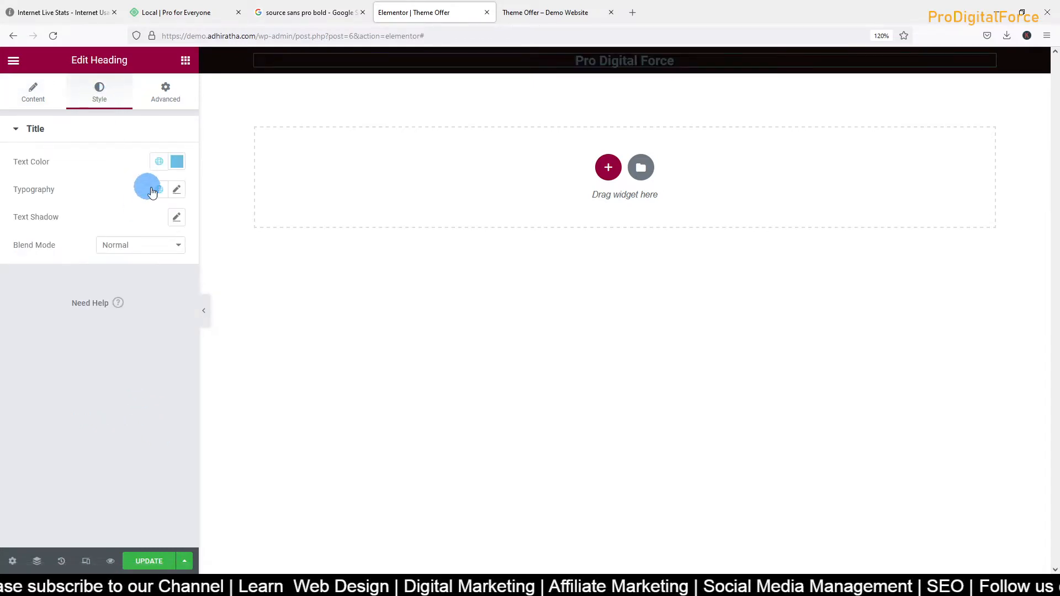
{"action": "left_click", "coordinate": [181, 172]}
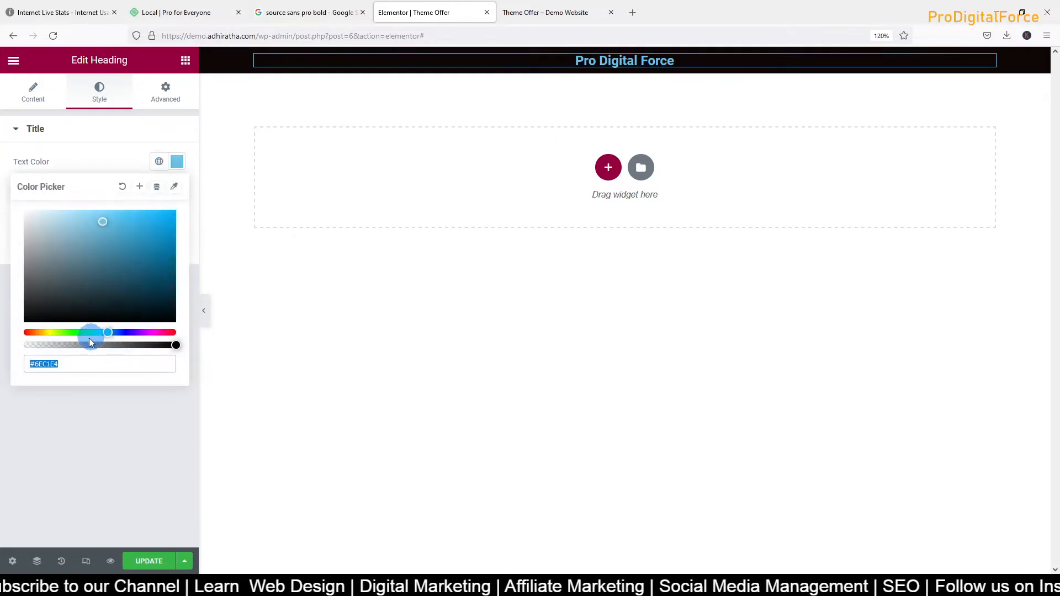
{"action": "left_click", "coordinate": [38, 221]}
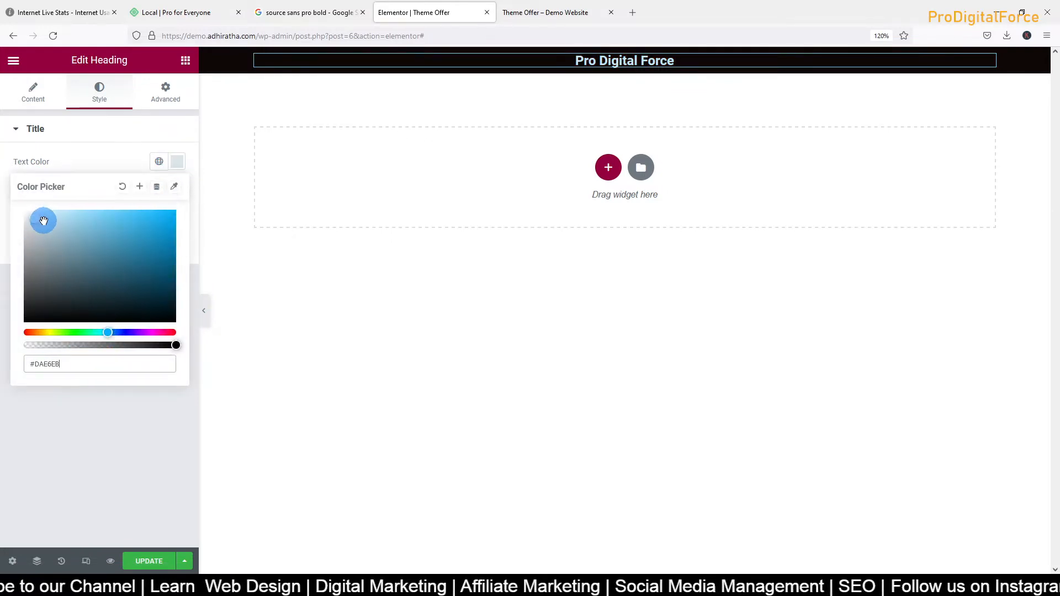
{"action": "left_click_drag", "start_coordinate": [38, 220], "coordinate": [33, 217]}
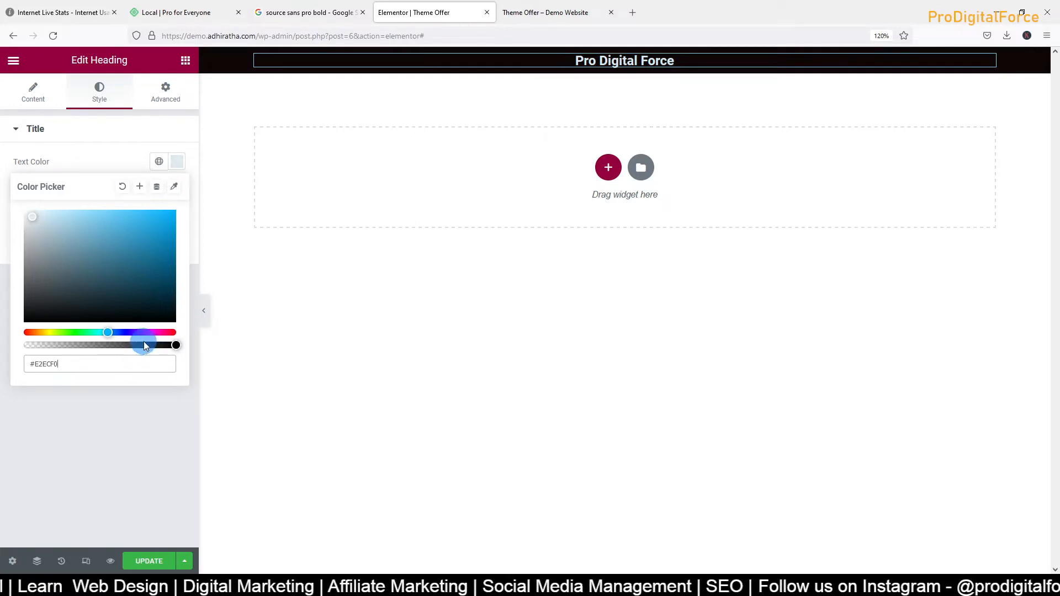
{"action": "left_click", "coordinate": [149, 562]}
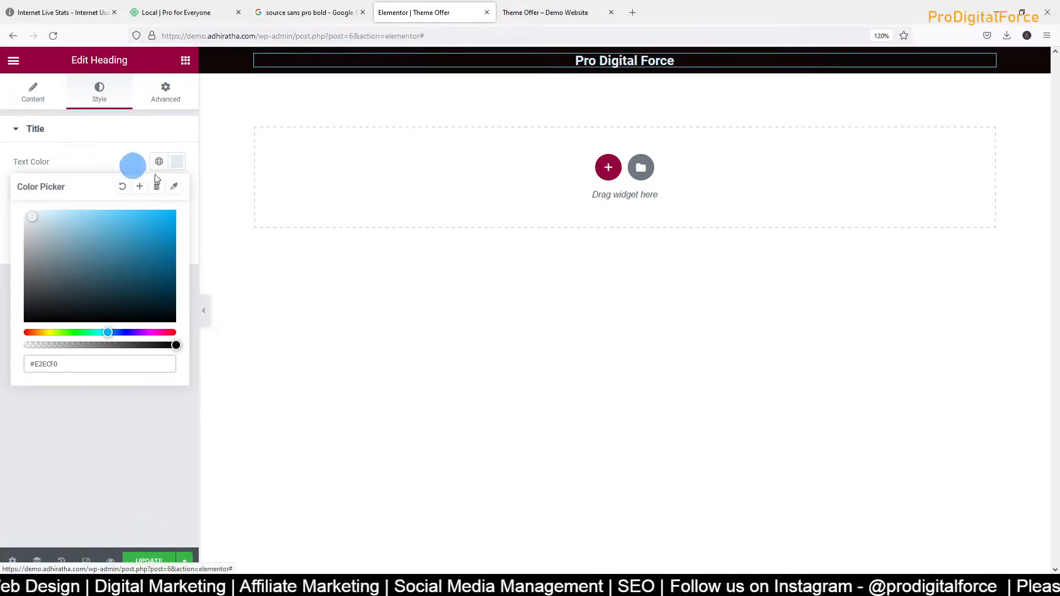
{"action": "left_click", "coordinate": [114, 136]}
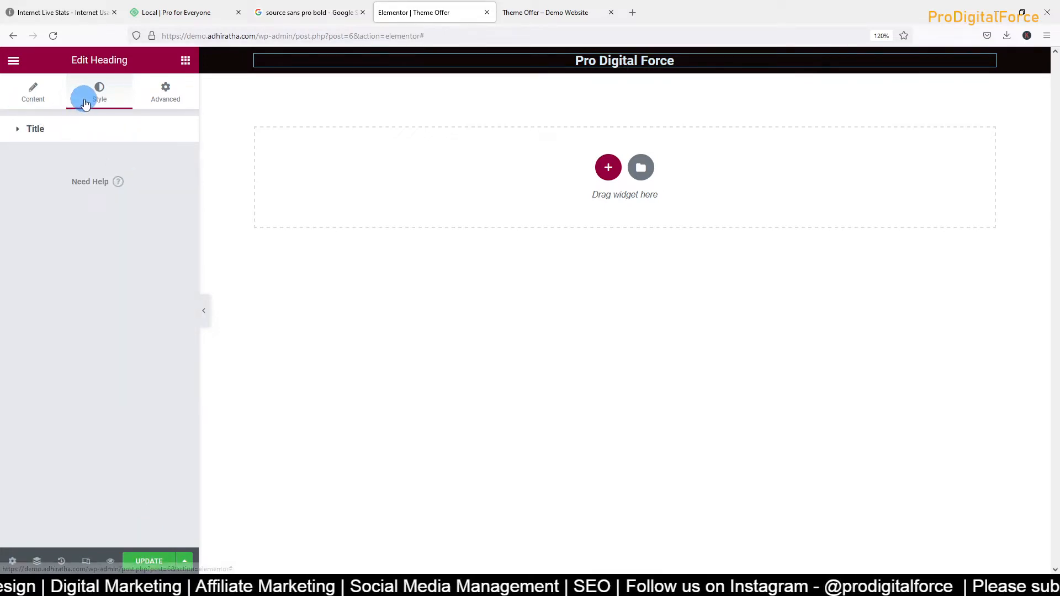
{"action": "left_click", "coordinate": [13, 131]}
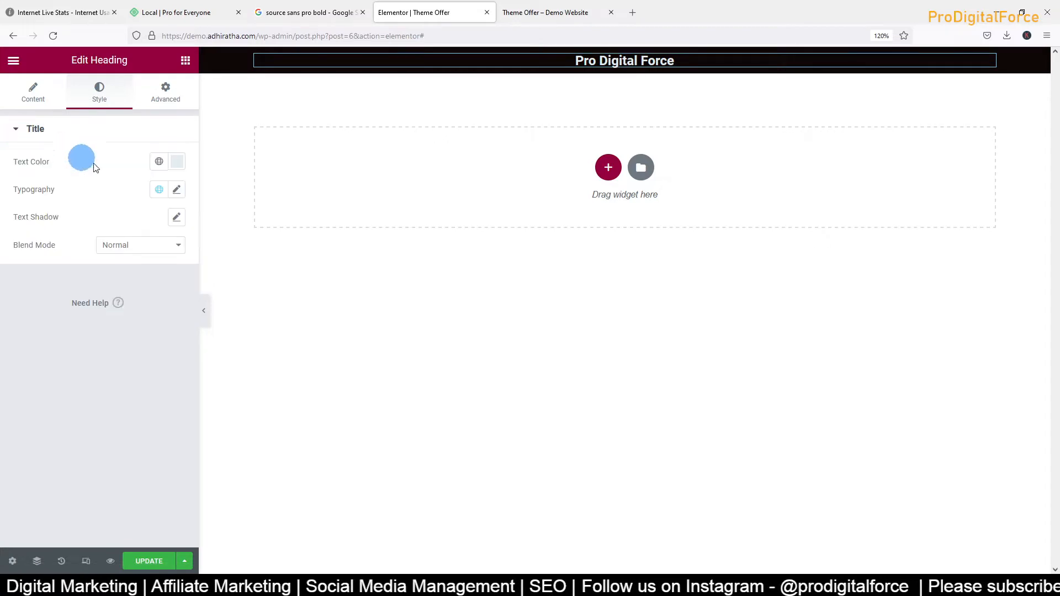
Set the "Pro Digital Force" heading's typography to a size of 35 px and the Nunito font family
{"action": "left_click", "coordinate": [176, 191]}
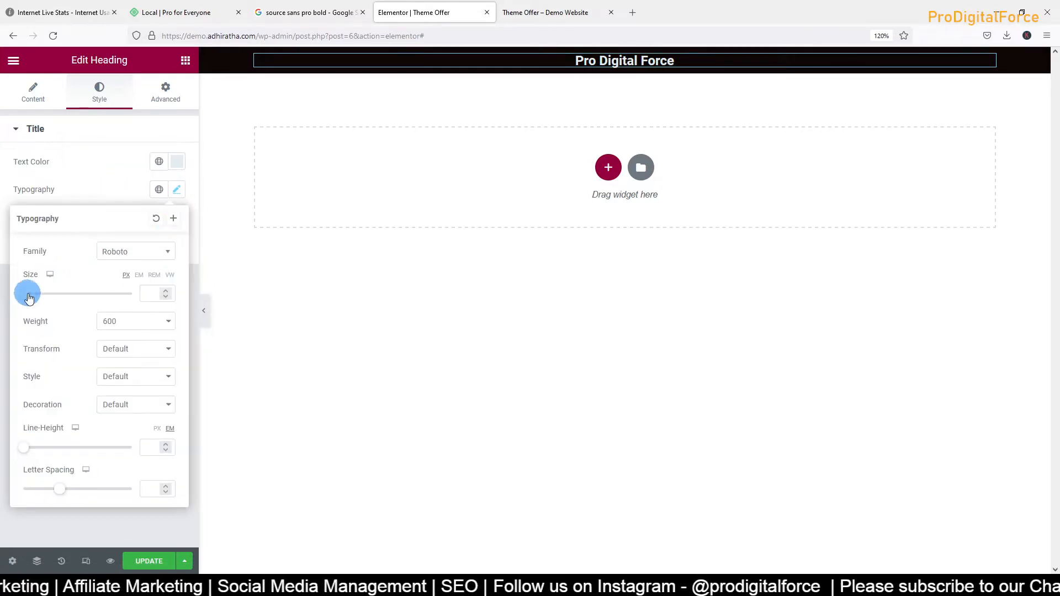
{"action": "left_click_drag", "start_coordinate": [20, 299], "coordinate": [42, 299]}
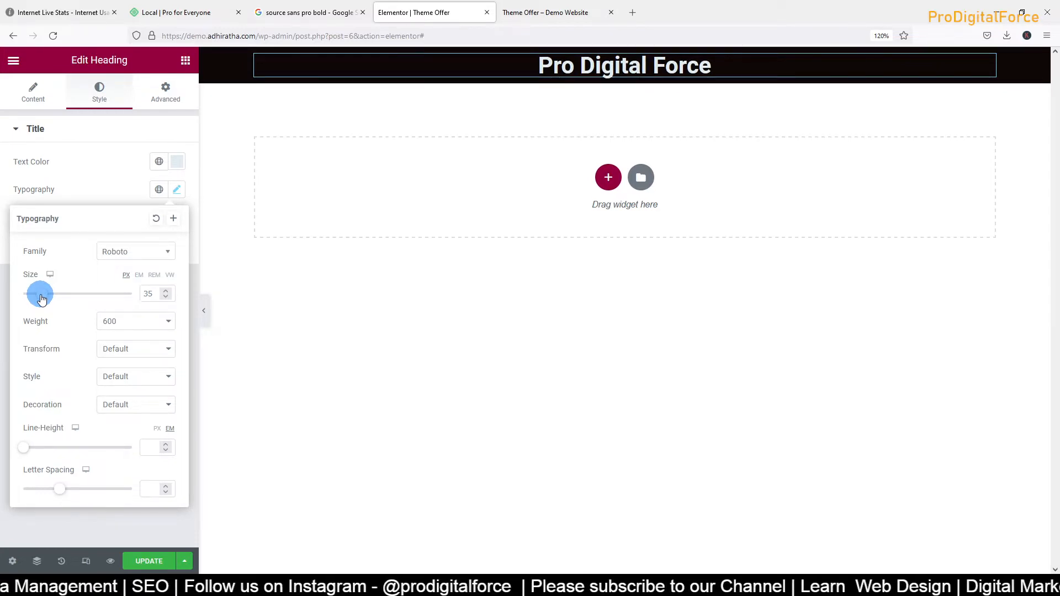
{"action": "left_click", "coordinate": [143, 253]}
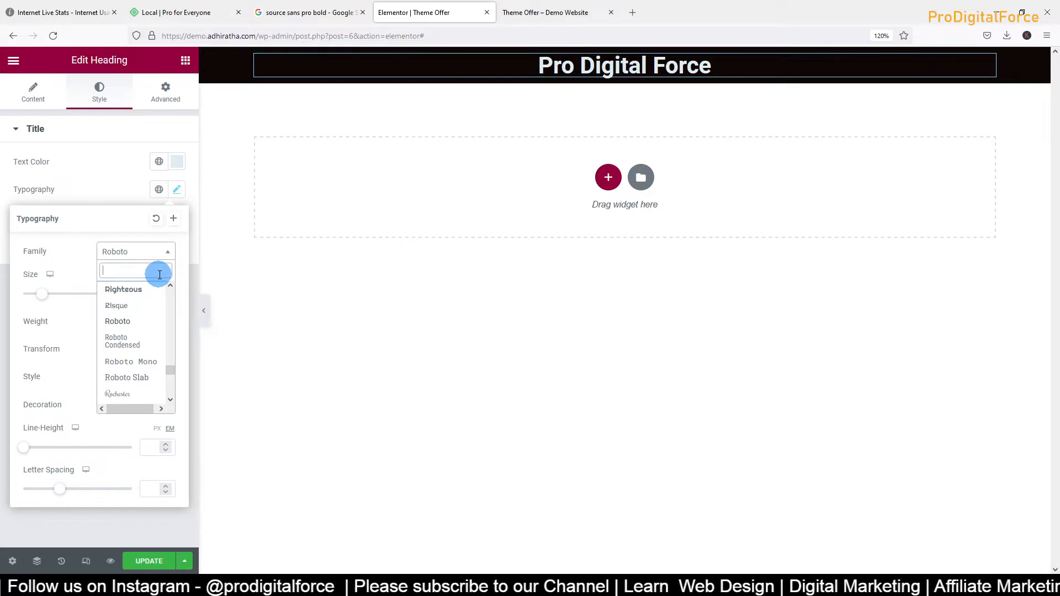
{"action": "type", "text": "nun"}
{"action": "key", "text": "Return"}
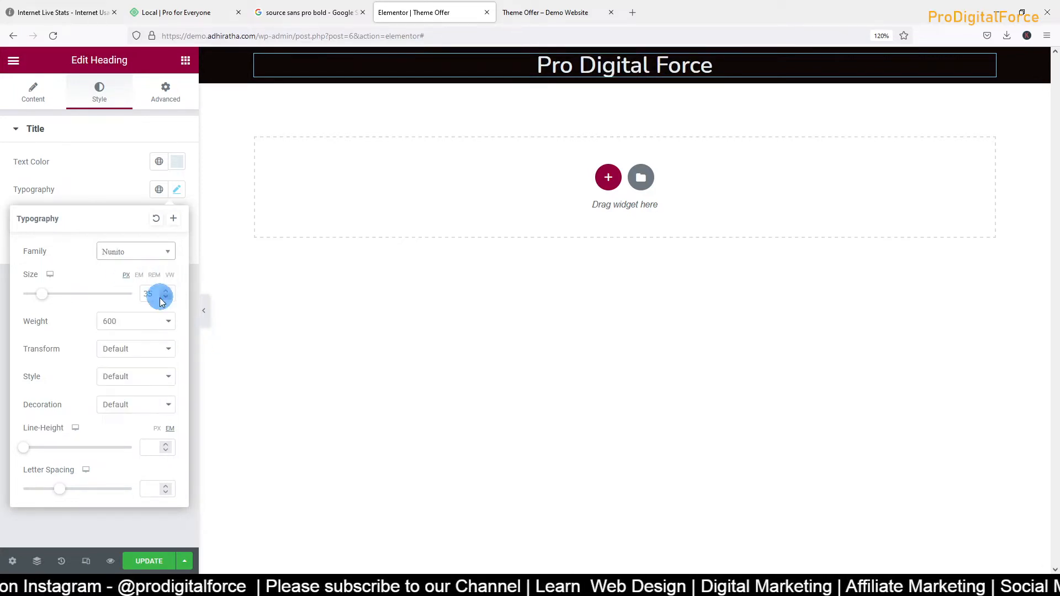
Try font weights 300 and 800 on the heading, and set the weight back to 600
{"action": "left_click", "coordinate": [119, 328]}
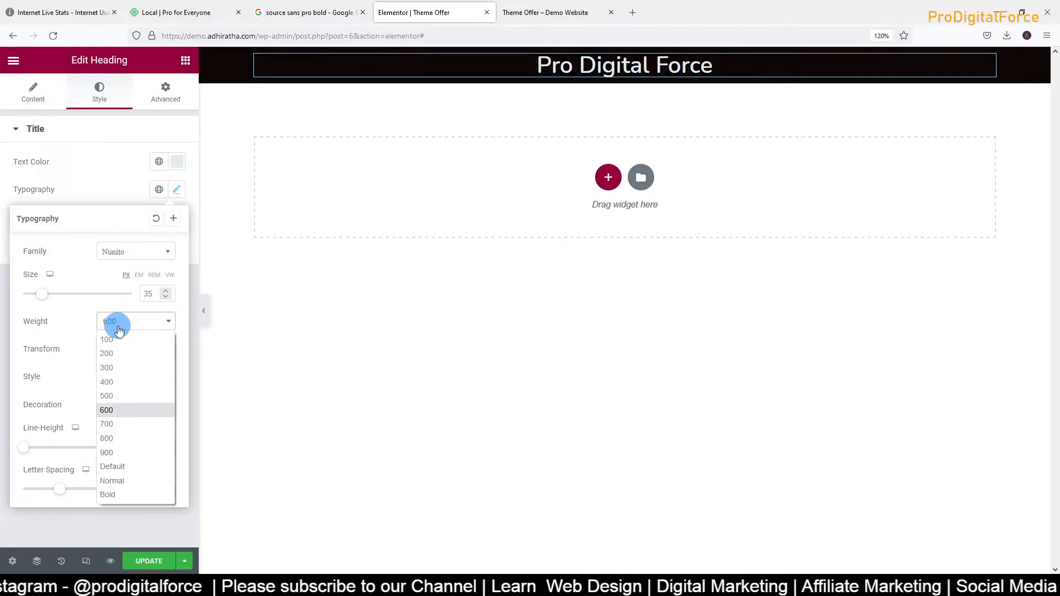
{"action": "left_click", "coordinate": [120, 367]}
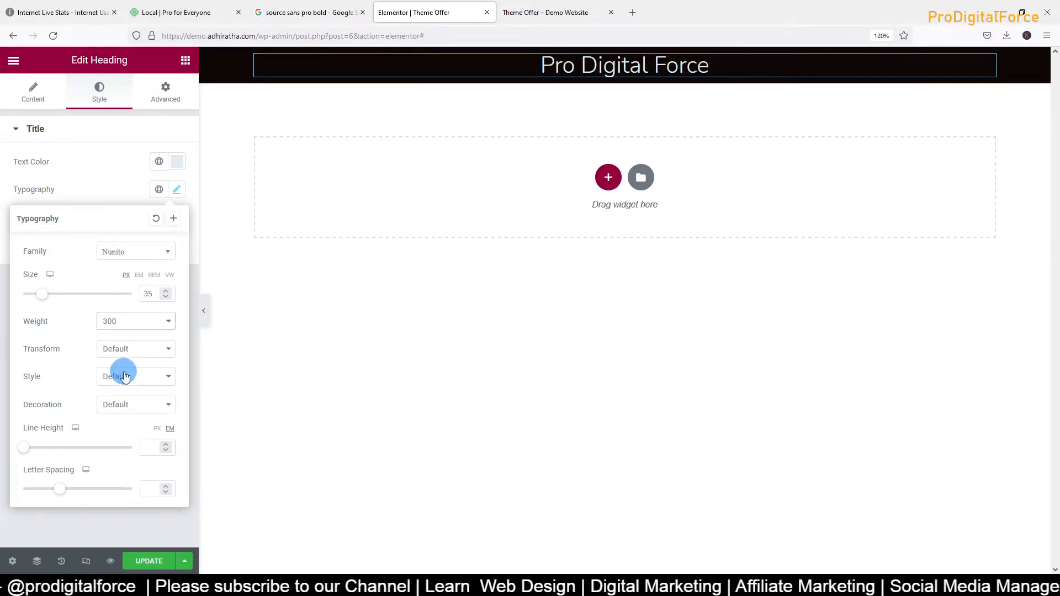
{"action": "left_click", "coordinate": [123, 325]}
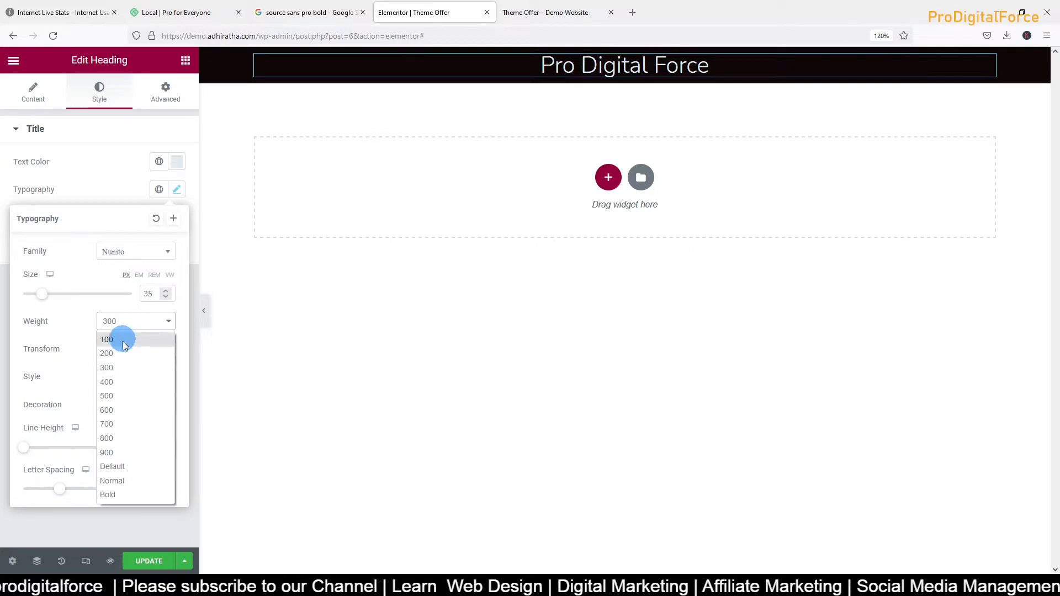
{"action": "left_click", "coordinate": [117, 417]}
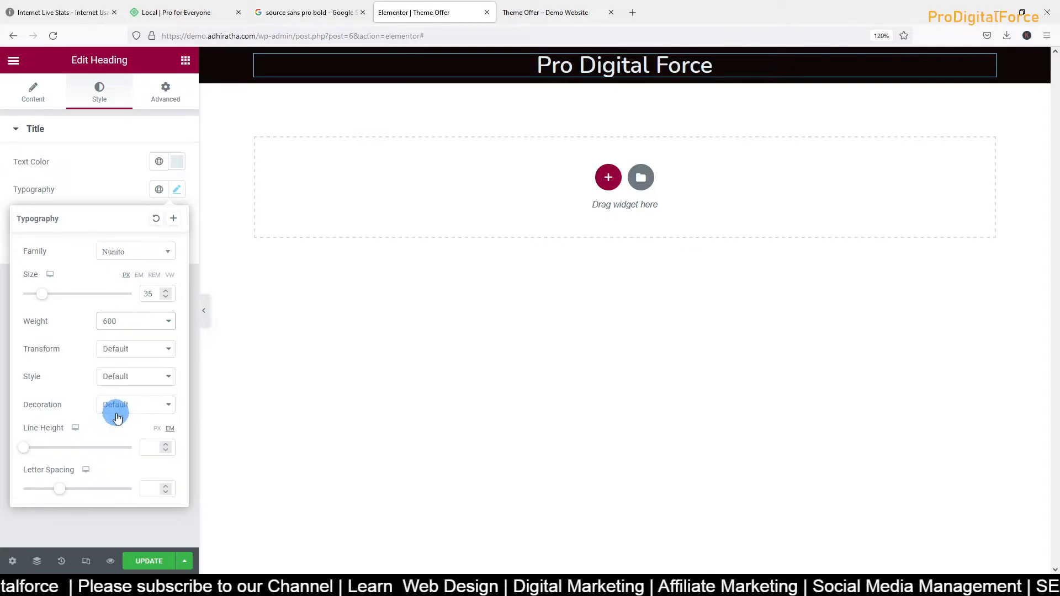
{"action": "left_click", "coordinate": [123, 324]}
{"action": "left_click", "coordinate": [115, 438]}
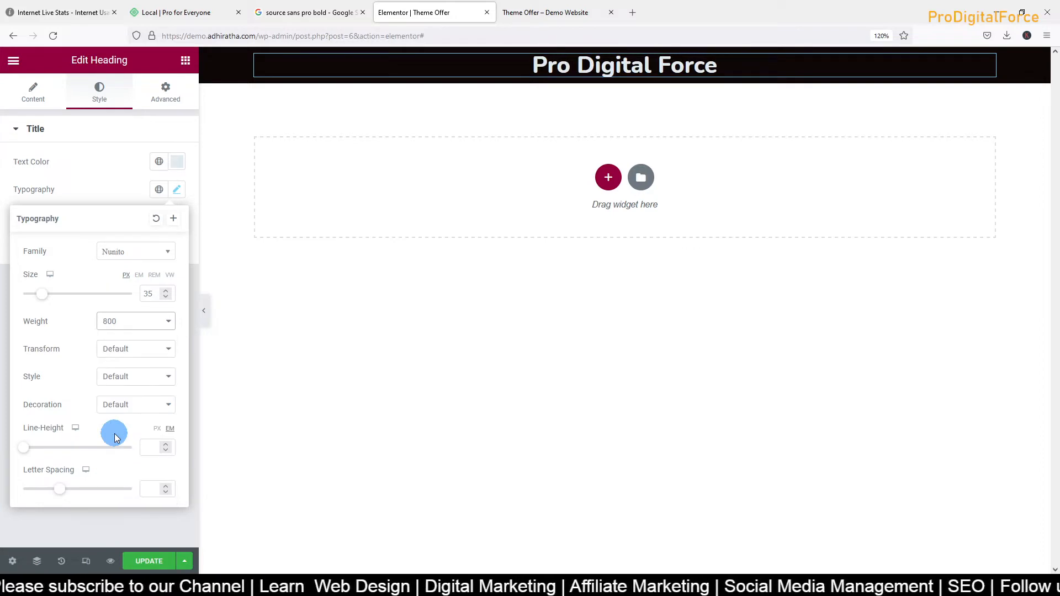
{"action": "left_click", "coordinate": [126, 324]}
{"action": "left_click", "coordinate": [125, 412]}
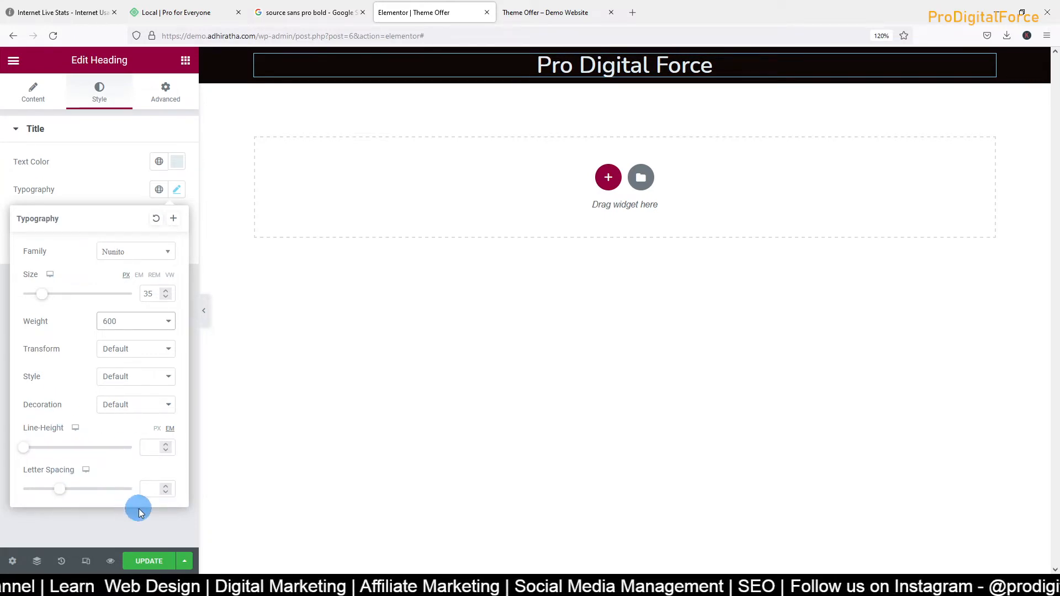
Update the page, reload the published Theme Offer page to check the heading, and return to the Elementor editor
{"action": "left_click", "coordinate": [158, 562]}
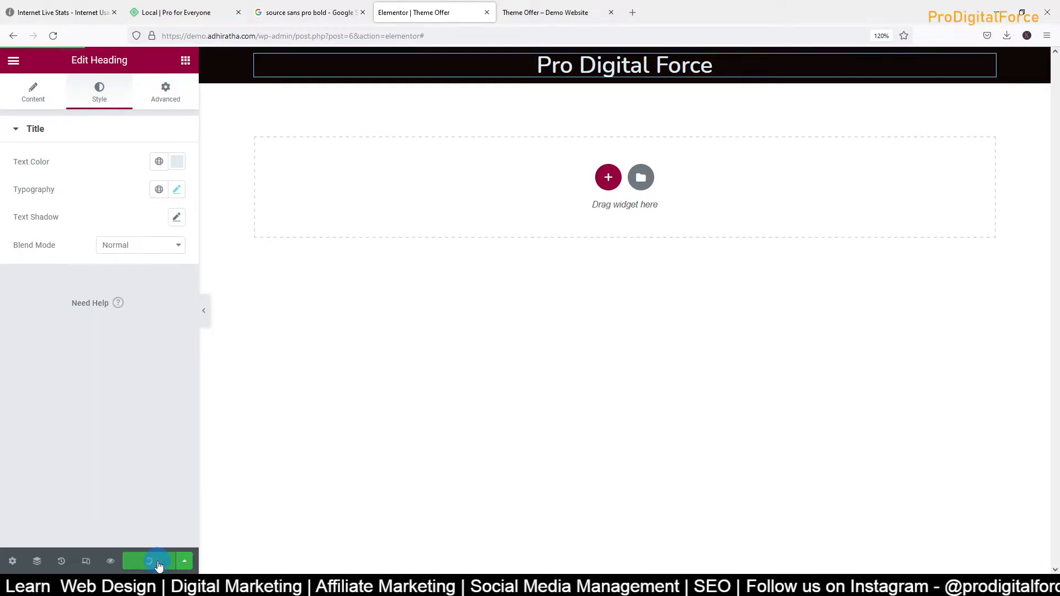
{"action": "left_click", "coordinate": [557, 11]}
{"action": "key", "text": "F5"}
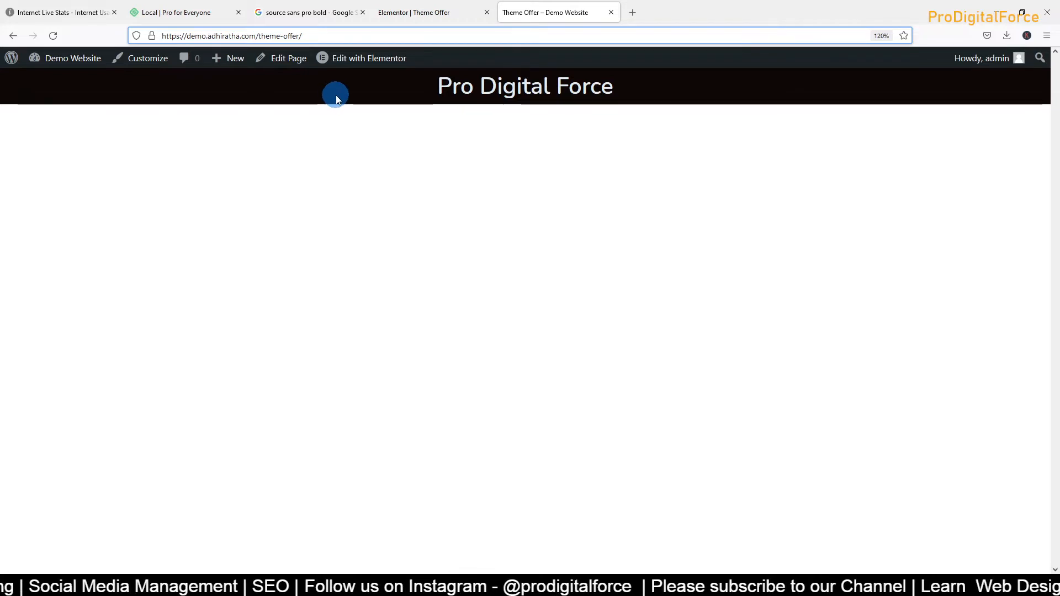
{"action": "left_click", "coordinate": [466, 15]}
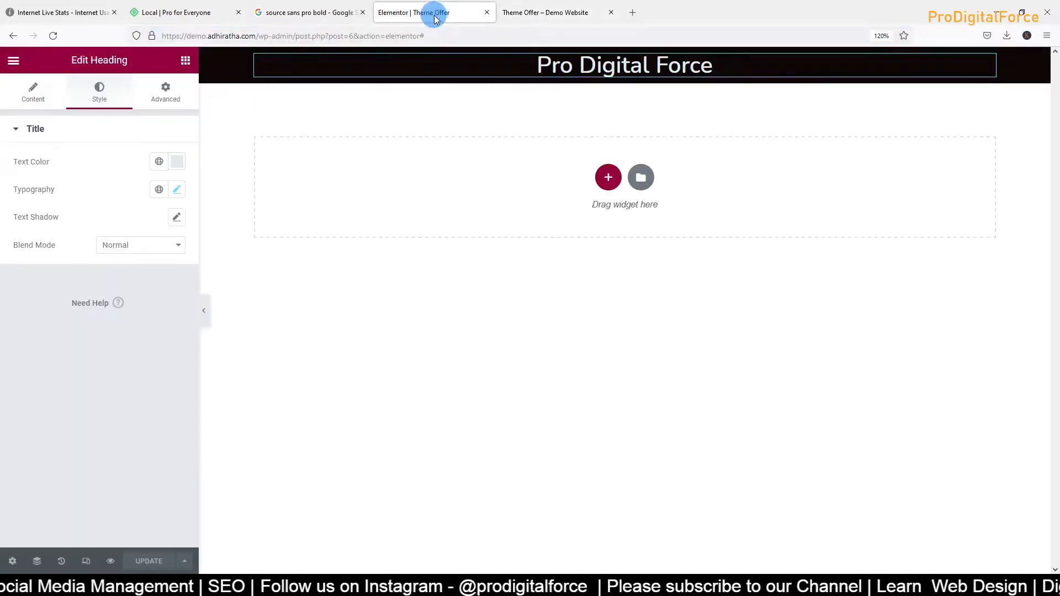
Examine the heading's style and advanced settings, and compare them with the published Theme Offer page
{"action": "right_click", "coordinate": [428, 65]}
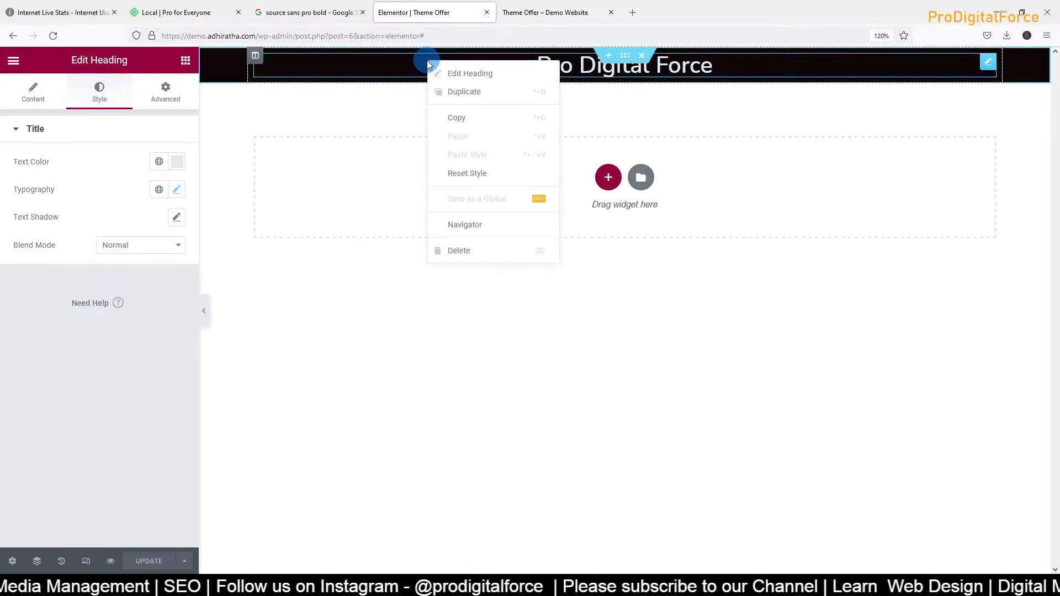
{"action": "left_click", "coordinate": [439, 86]}
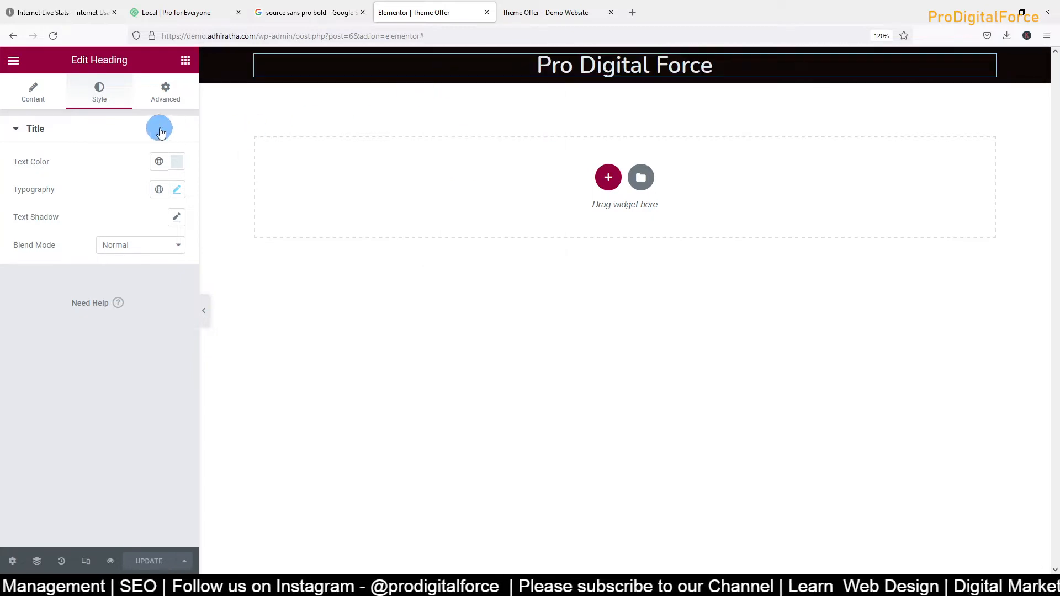
{"action": "left_click", "coordinate": [162, 94]}
{"action": "left_click", "coordinate": [114, 102]}
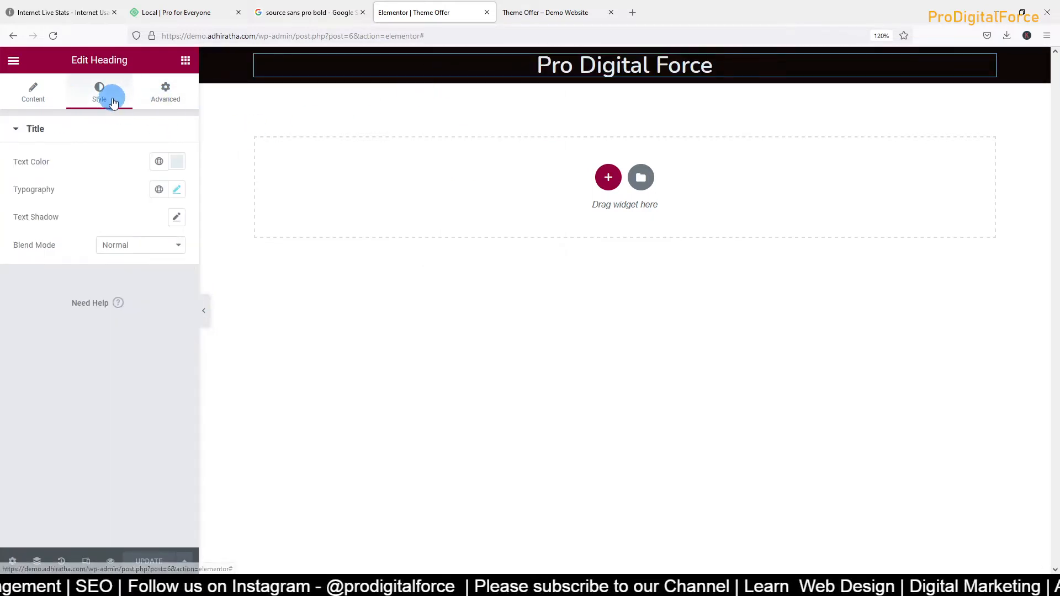
{"action": "left_click", "coordinate": [157, 96]}
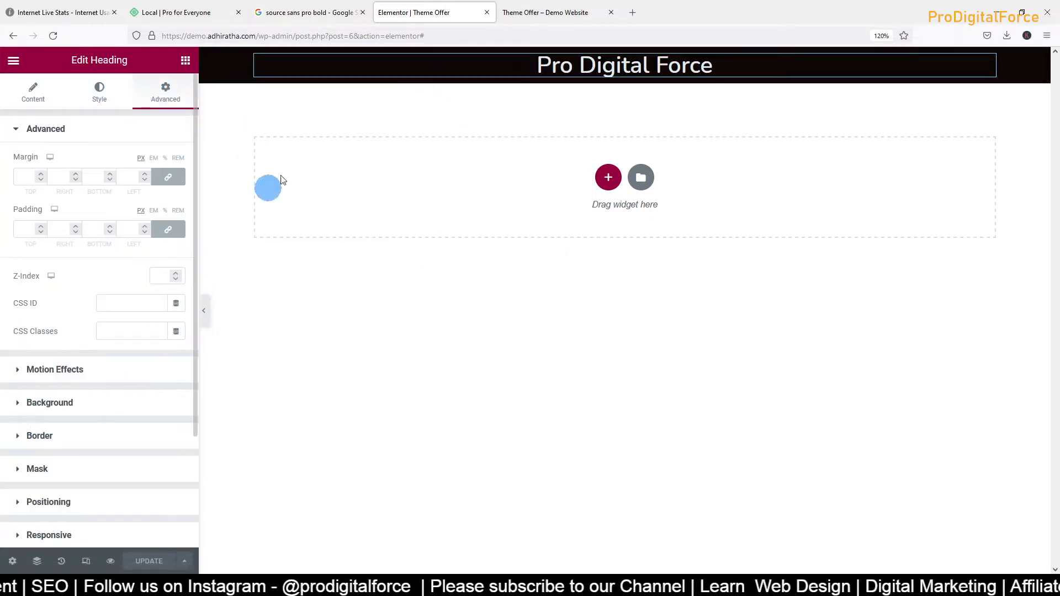
{"action": "left_click", "coordinate": [559, 20]}
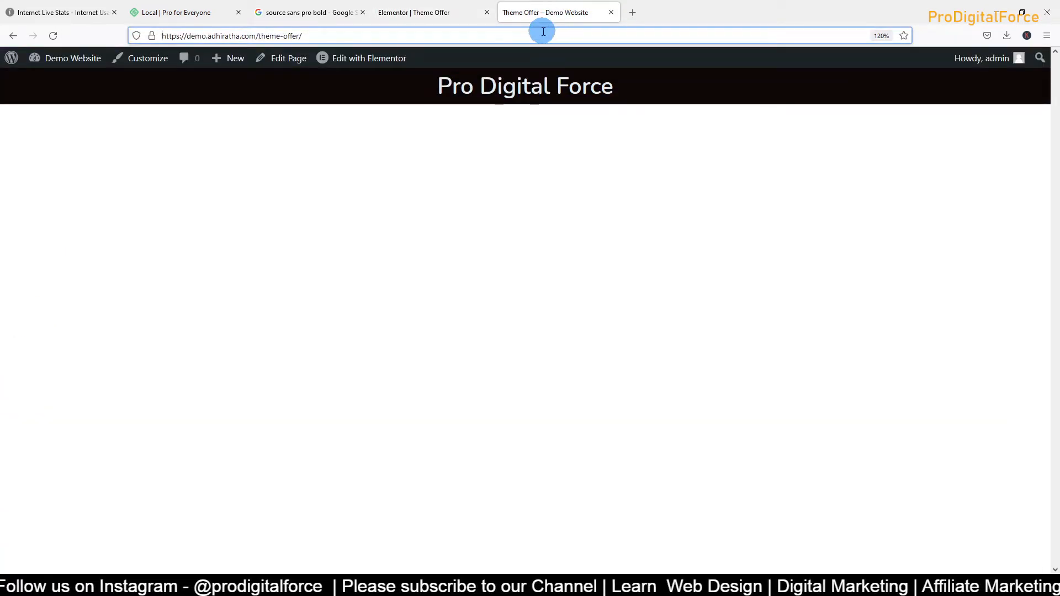
{"action": "left_click", "coordinate": [424, 18]}
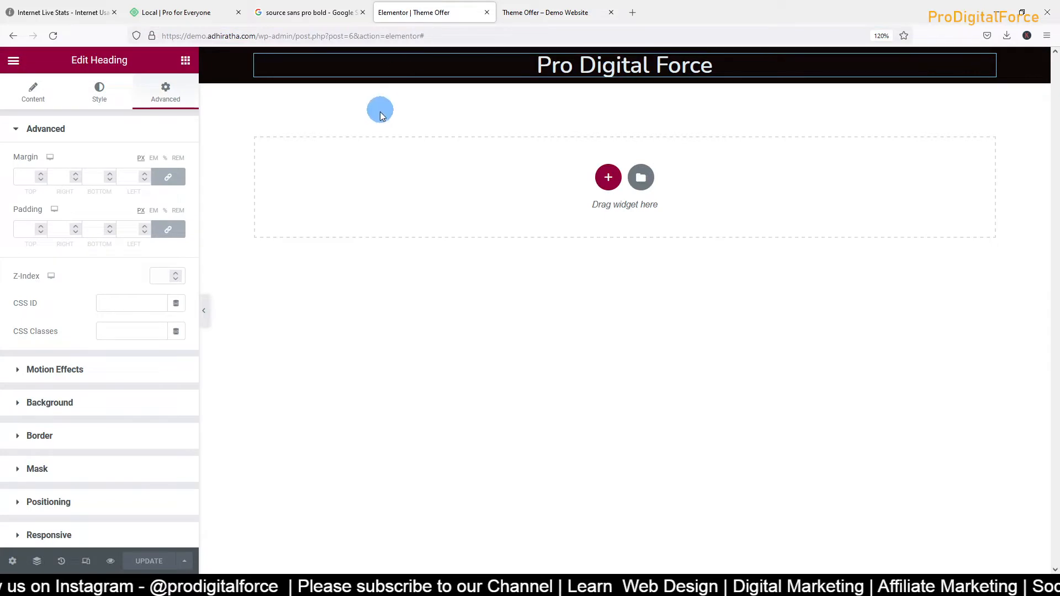
Enlarge the browser view to 133% and look over the edit options of the header's section, heading and column
{"action": "right_click", "coordinate": [223, 70]}
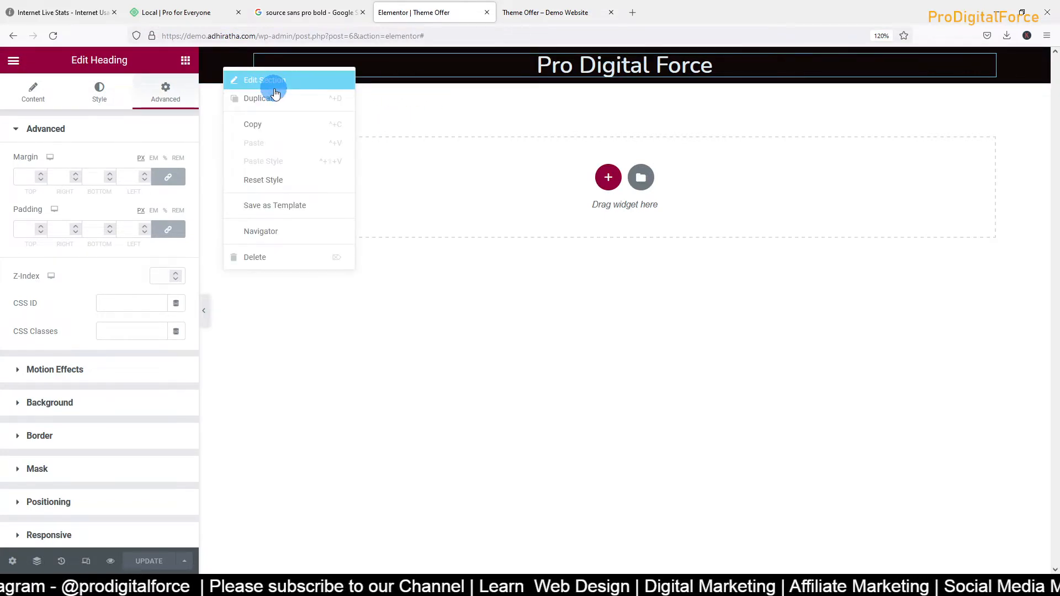
{"action": "left_click", "coordinate": [313, 368]}
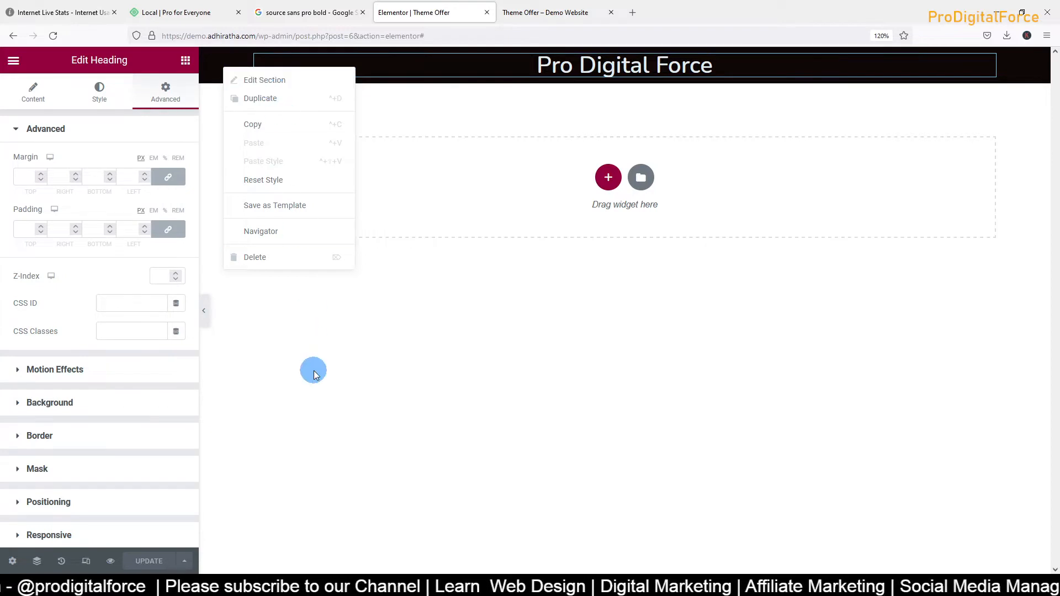
{"action": "key", "text": "ctrl+plus"}
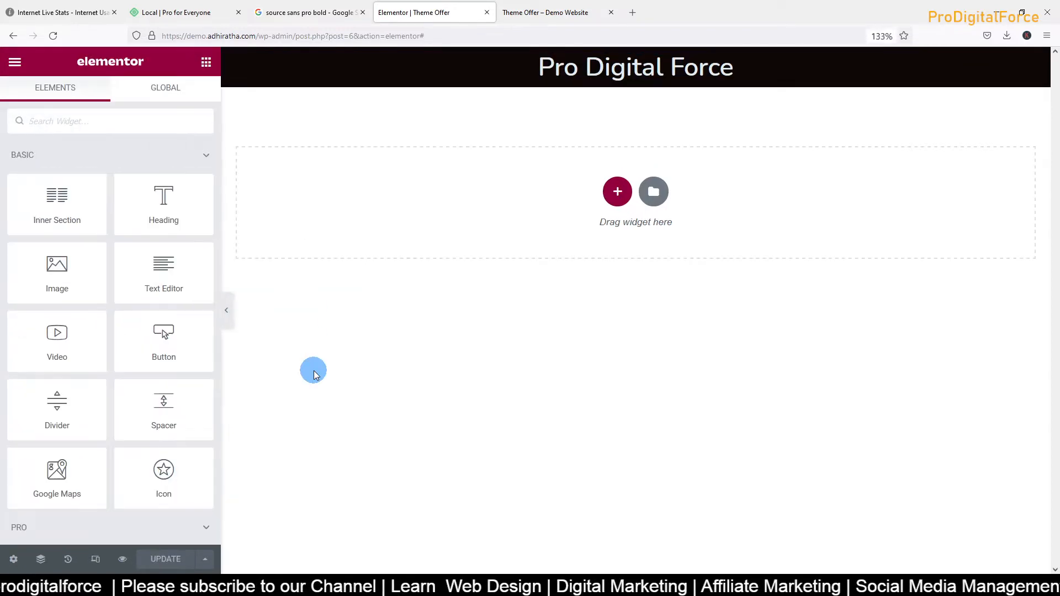
{"action": "right_click", "coordinate": [233, 71]}
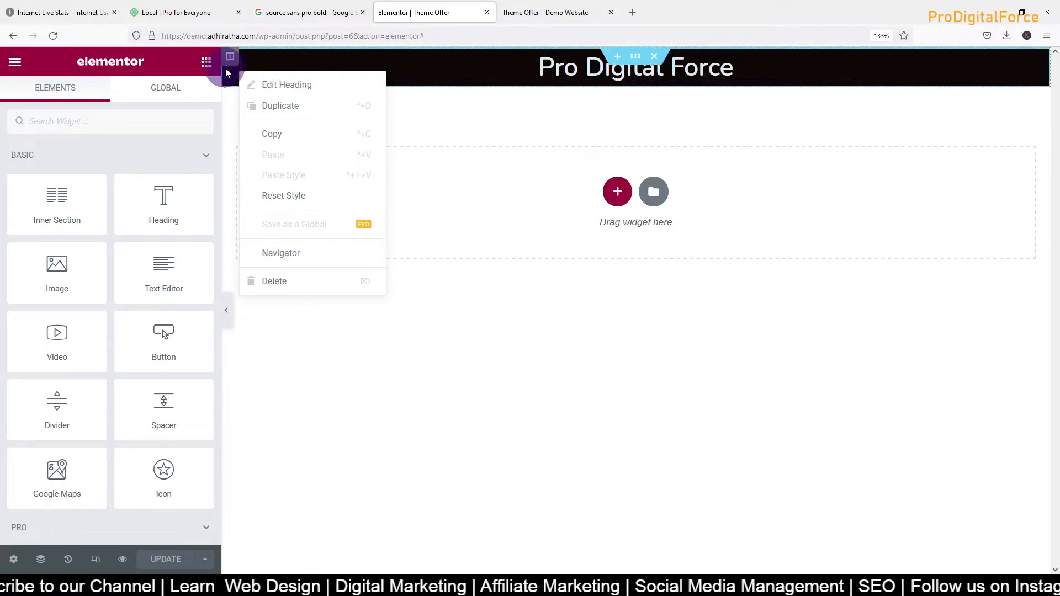
{"action": "right_click", "coordinate": [227, 68]}
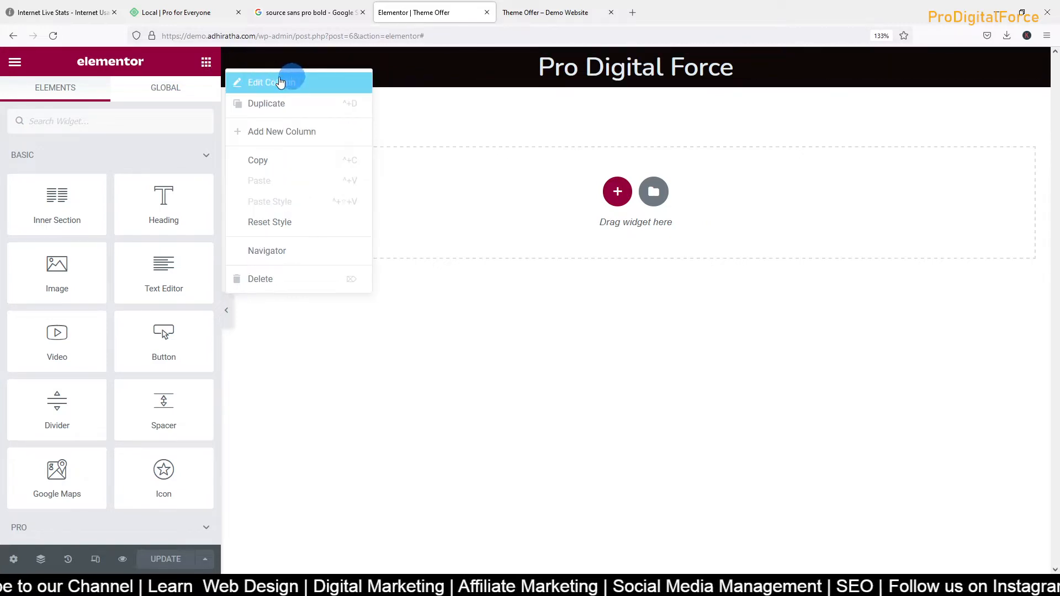
{"action": "left_click", "coordinate": [437, 71]}
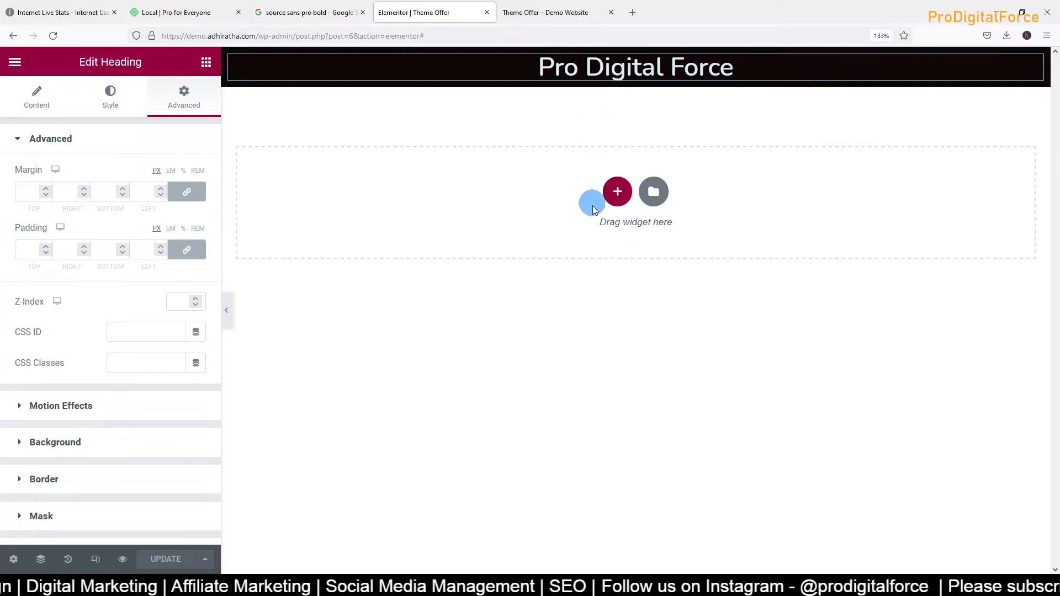
Add a single-column section below the dark header and place a Heading widget in it
{"action": "left_click", "coordinate": [617, 191]}
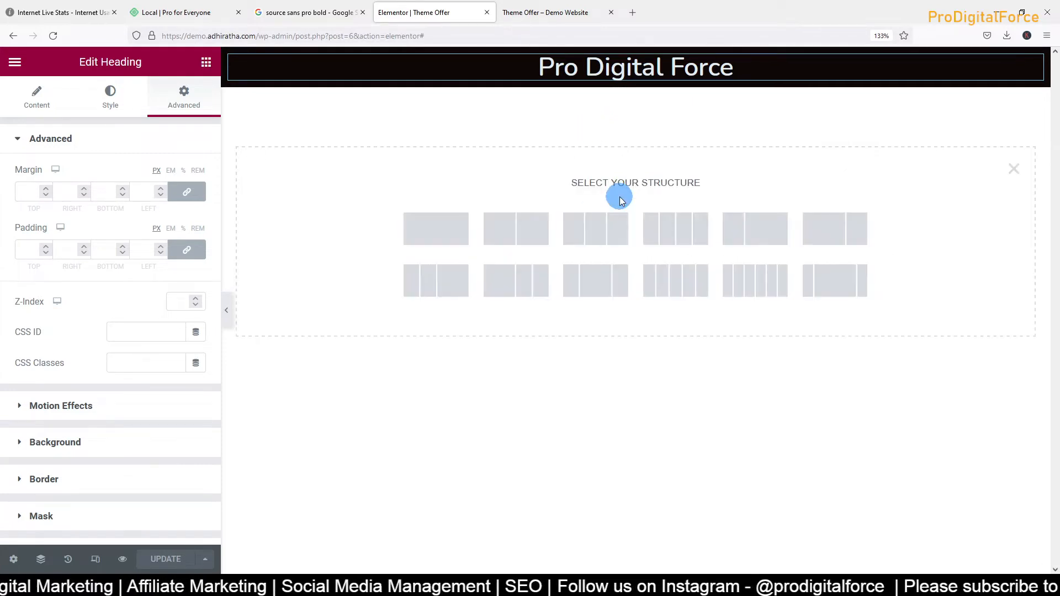
{"action": "left_click", "coordinate": [450, 232]}
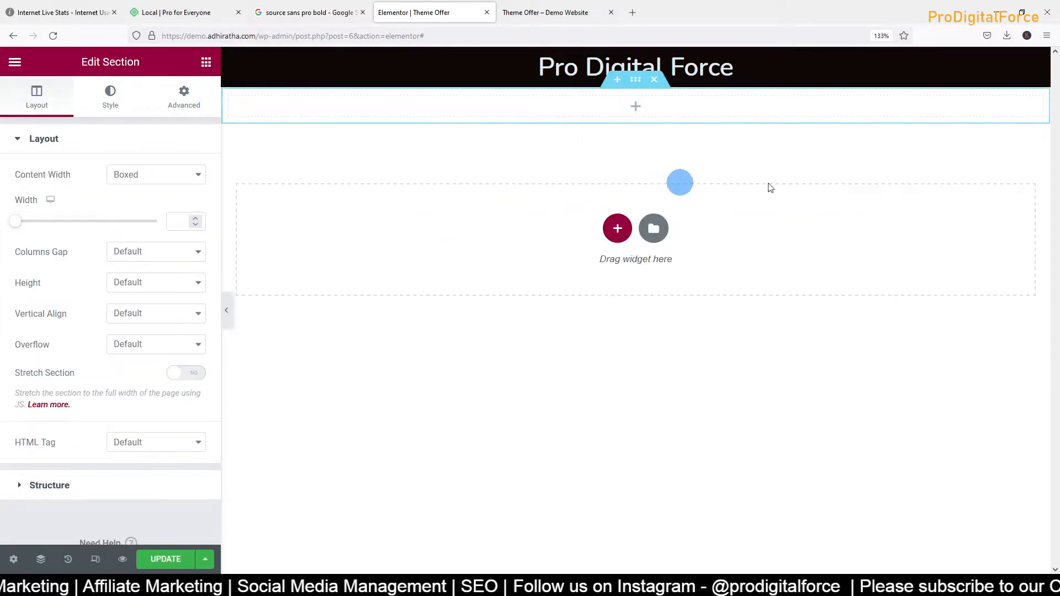
{"action": "left_click", "coordinate": [205, 64]}
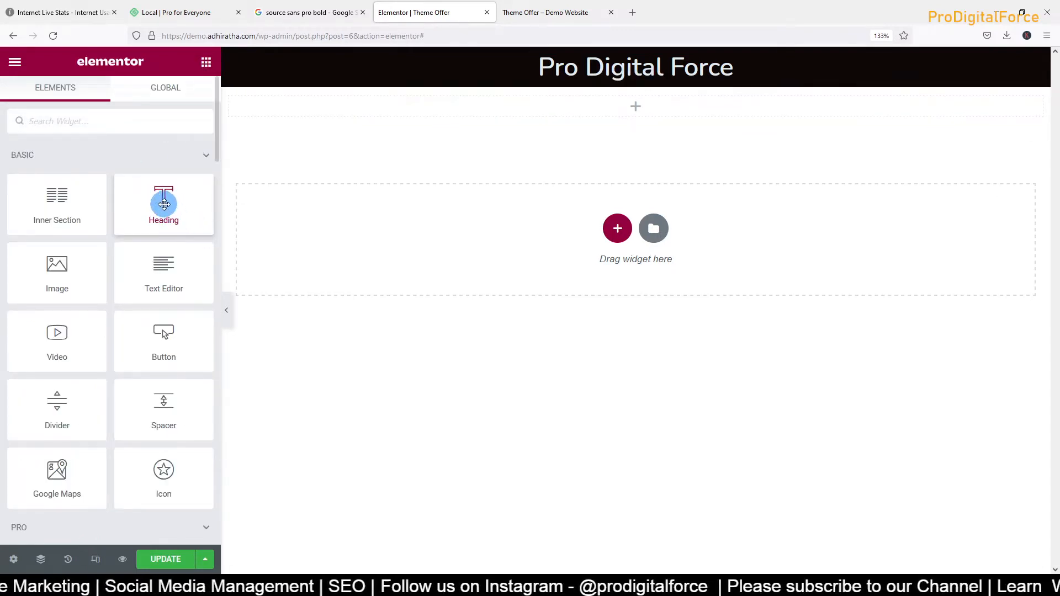
{"action": "left_click_drag", "start_coordinate": [163, 203], "coordinate": [531, 100]}
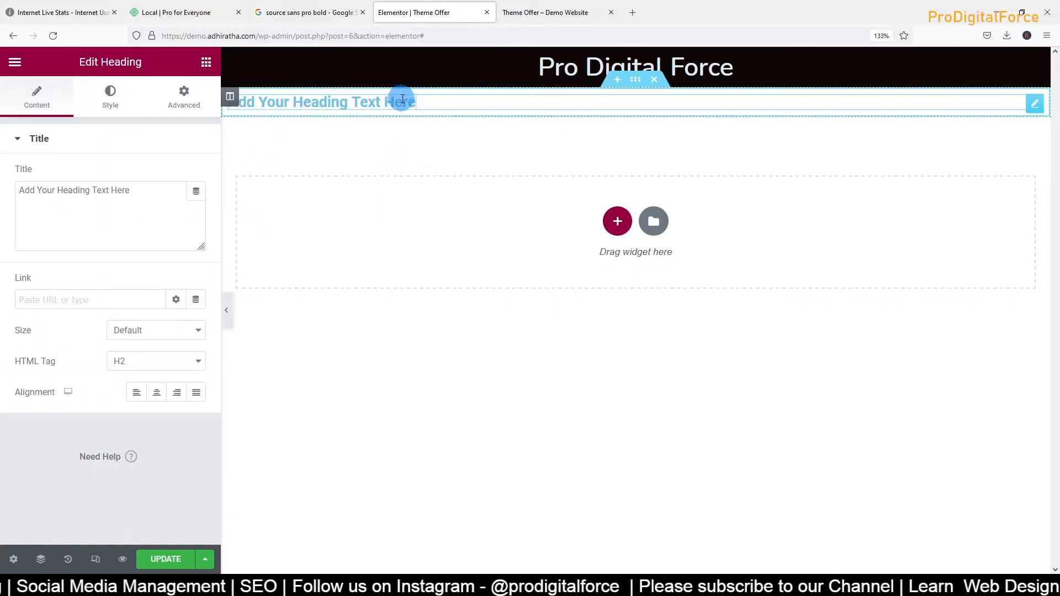
Replace the new heading's placeholder text with the opening word "Get"
{"action": "triple_click", "coordinate": [402, 99]}
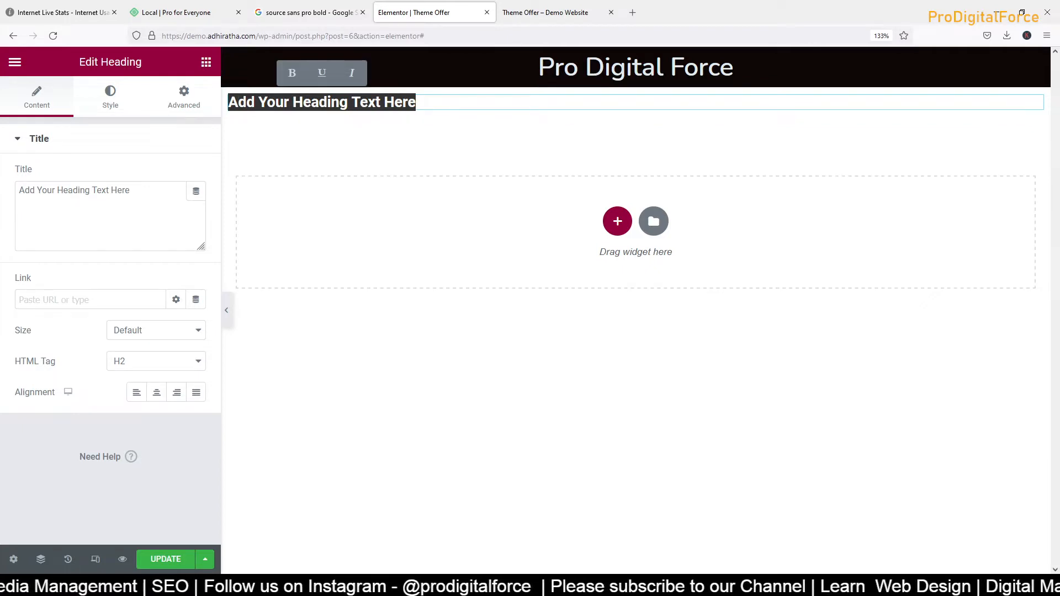
{"action": "left_click", "coordinate": [328, 137]}
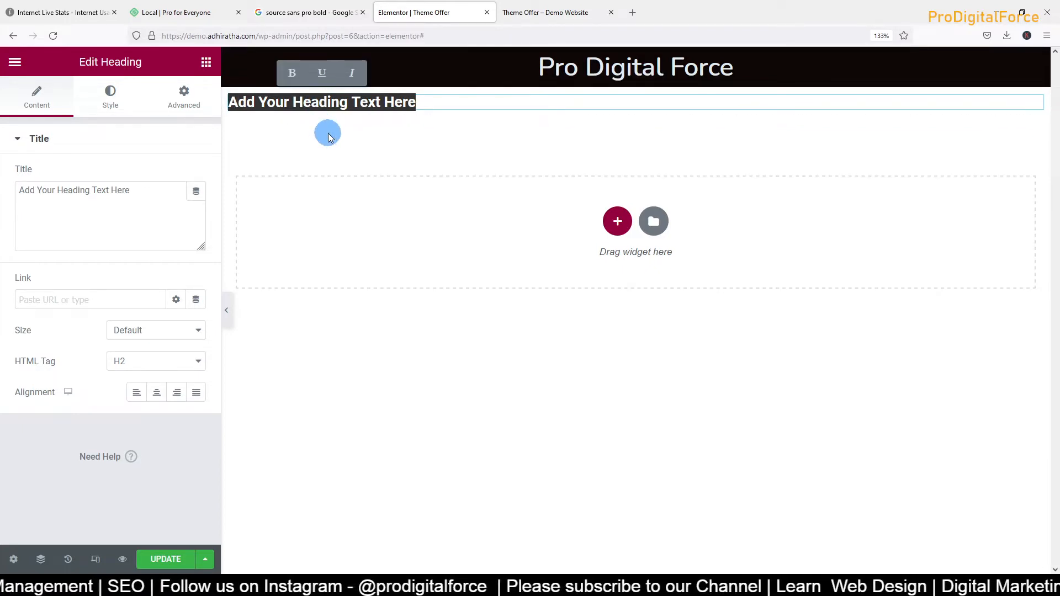
{"action": "type", "text": "Get"}
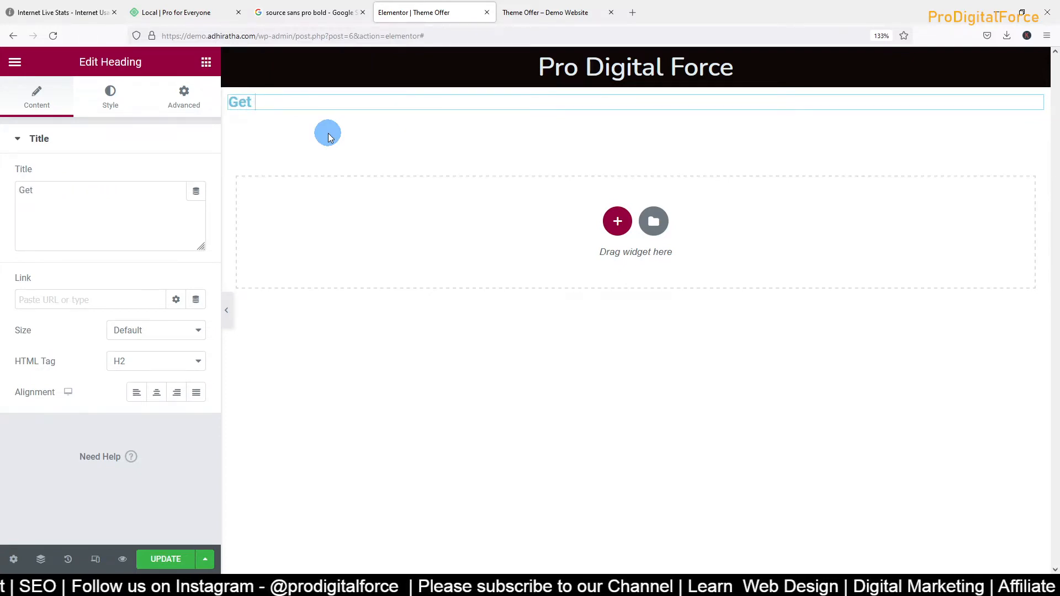
{"action": "type", "text": " Free"}
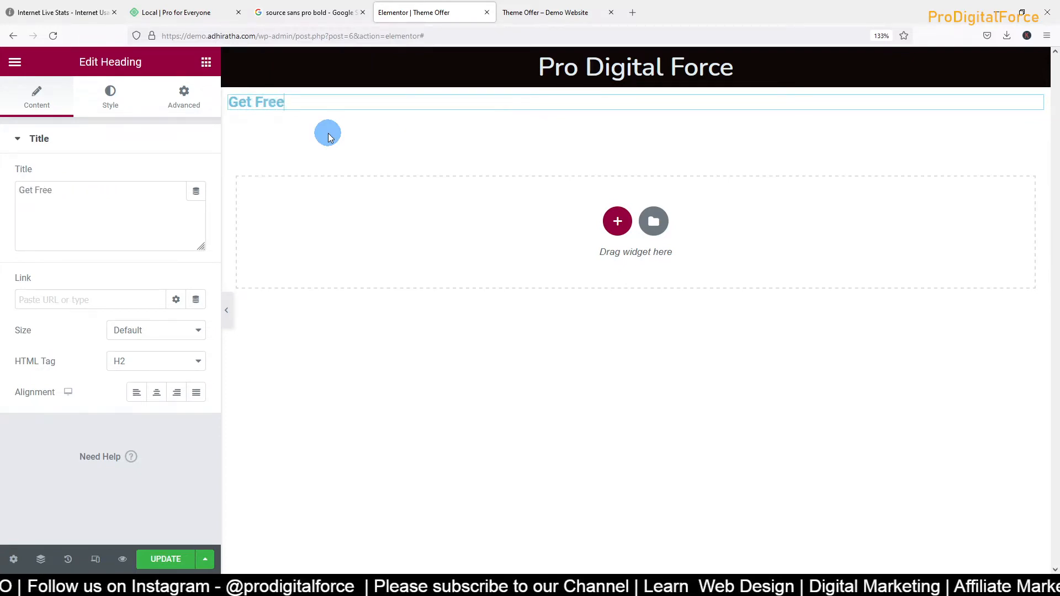
{"action": "key", "text": "BackSpace"}
{"action": "key", "text": "BackSpace"}
{"action": "key", "text": "BackSpace"}
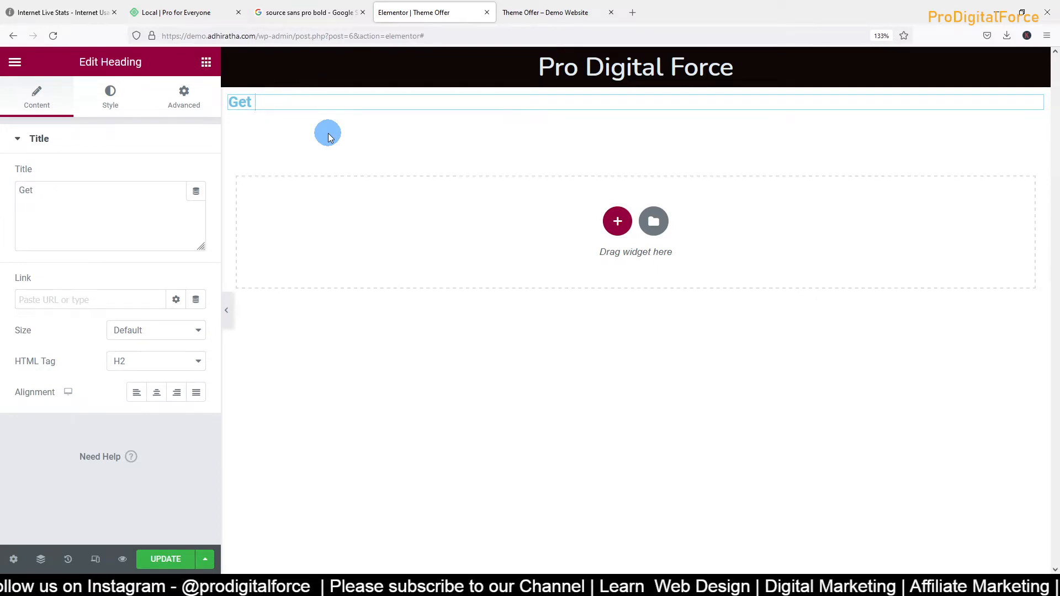
{"action": "type", "text": "Word P"}
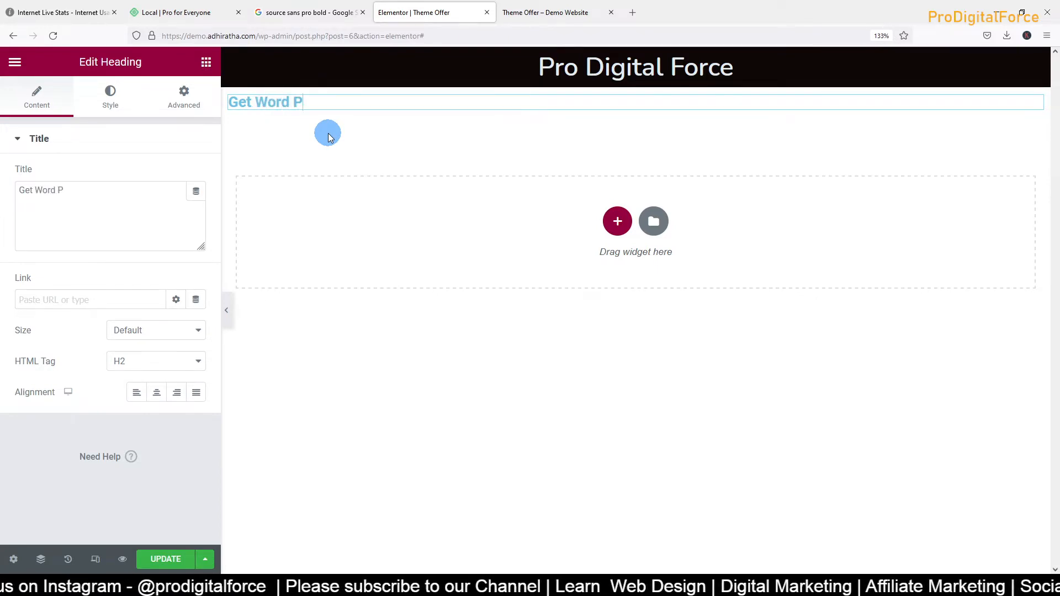
{"action": "key", "text": "BackSpace"}
{"action": "key", "text": "BackSpace"}
{"action": "type", "text": "Press"}
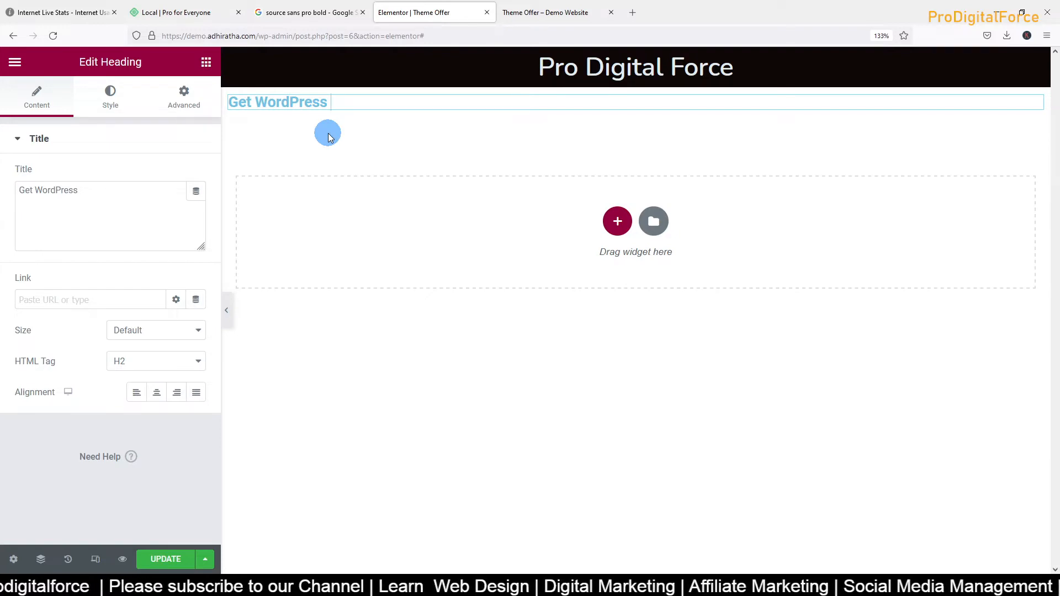
{"action": "key", "text": "BackSpace"}
{"action": "key", "text": "BackSpace"}
{"action": "key", "text": "BackSpace"}
{"action": "key", "text": "BackSpace"}
{"action": "key", "text": "BackSpace"}
{"action": "key", "text": "BackSpace"}
{"action": "key", "text": "BackSpace"}
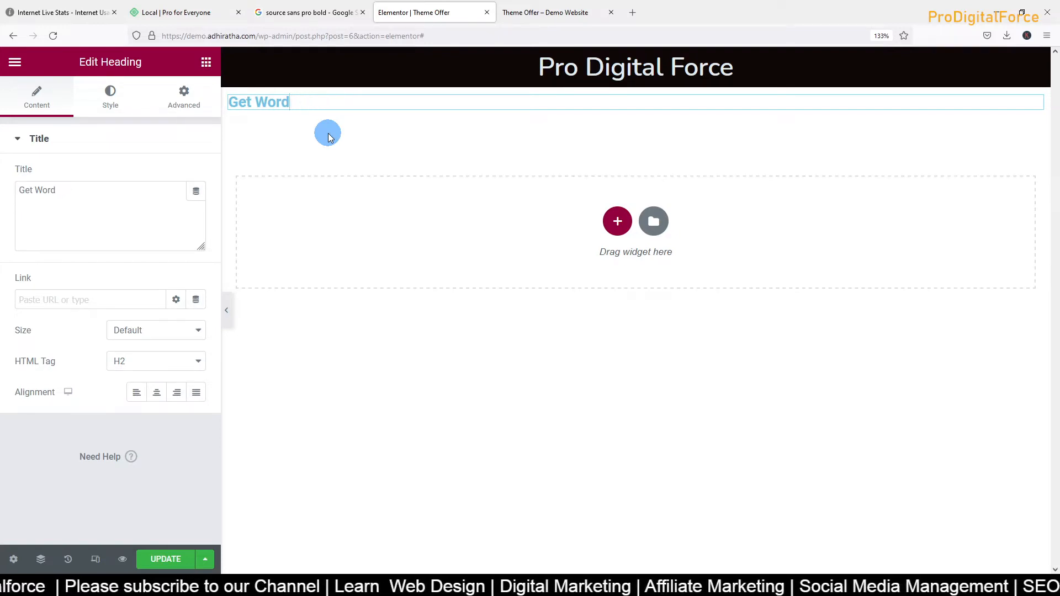
Complete the heading text to read "Get Premium Themes for WordPress for Free"
{"action": "type", "text": "Pre"}
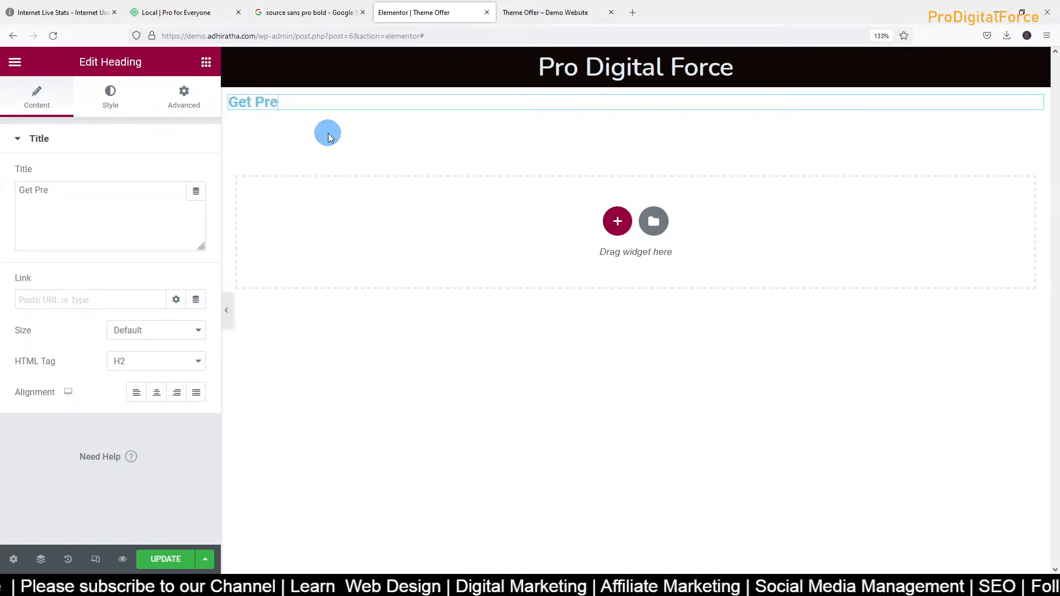
{"action": "type", "text": "mium "}
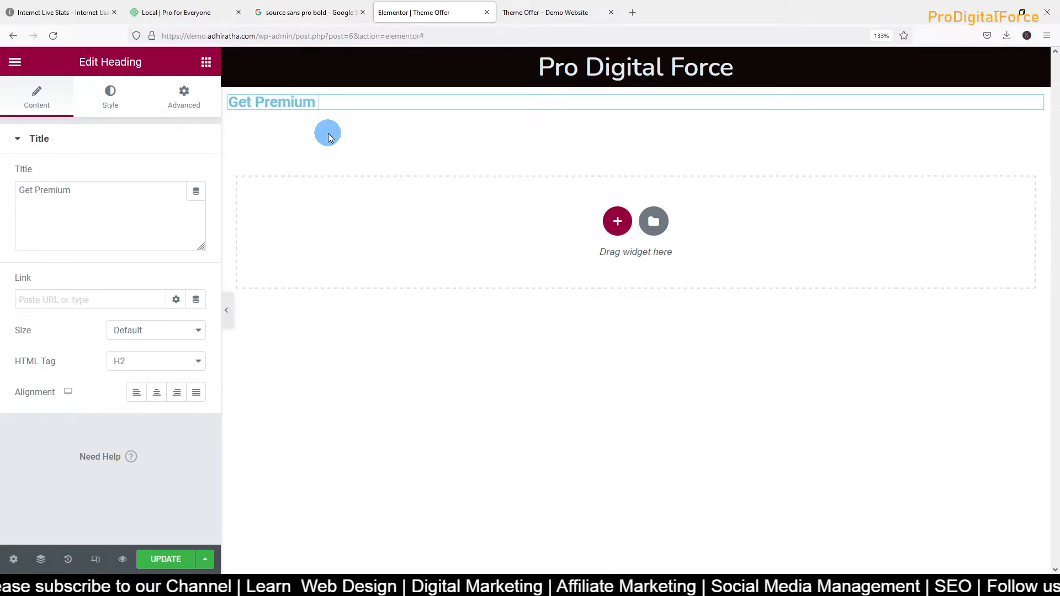
{"action": "type", "text": "Themes for"}
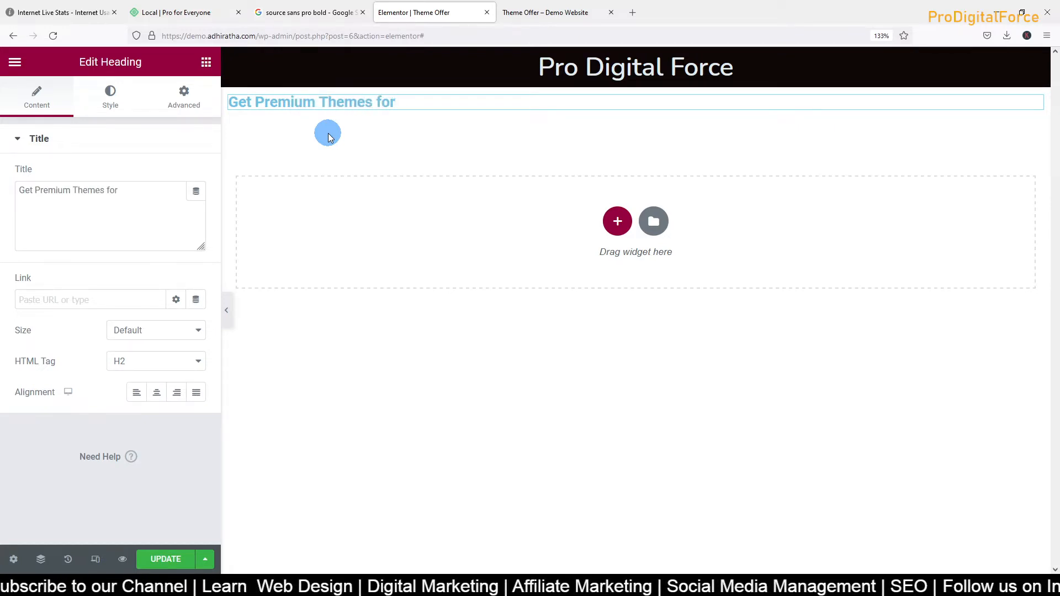
{"action": "type", "text": " WordPre"}
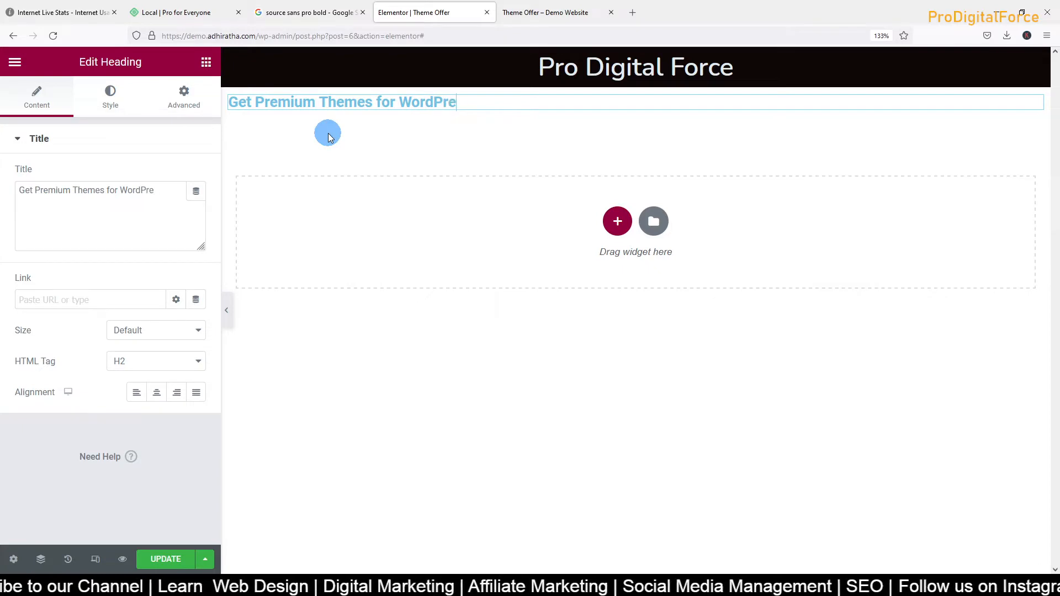
{"action": "type", "text": "ss"}
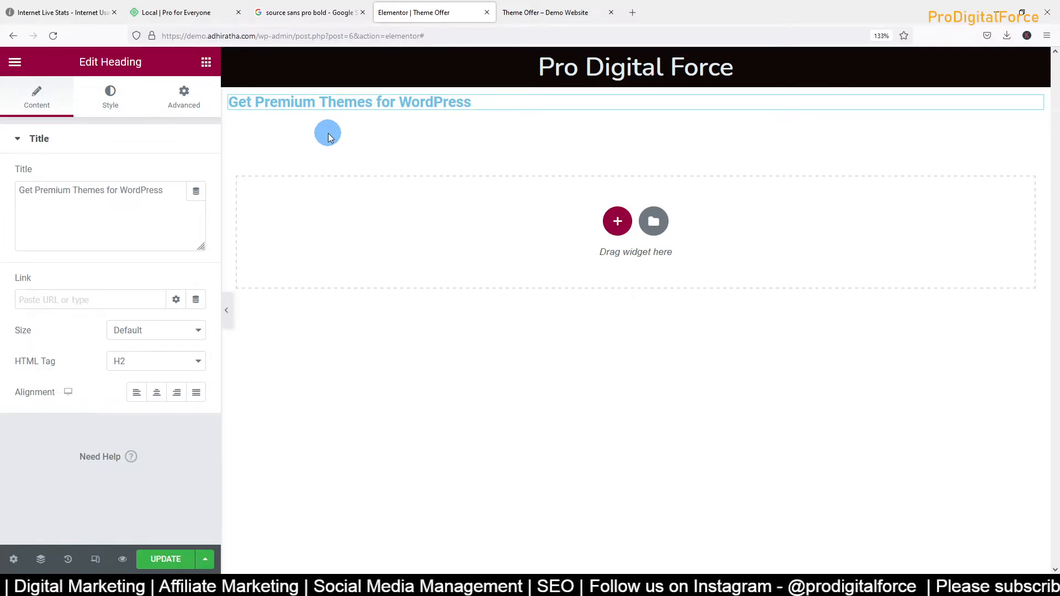
{"action": "type", "text": "or Fr"}
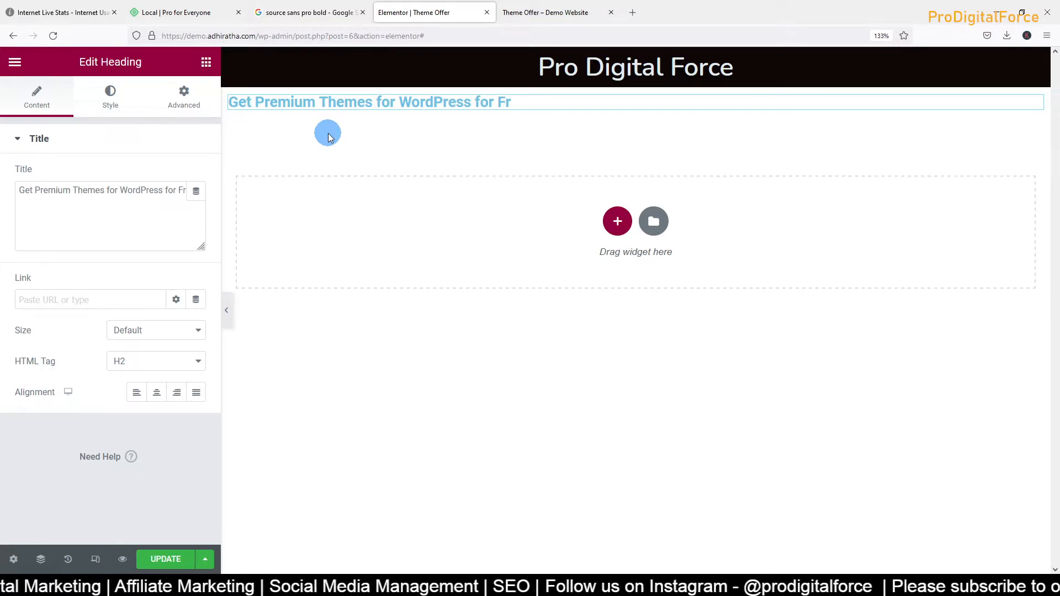
{"action": "type", "text": "ee"}
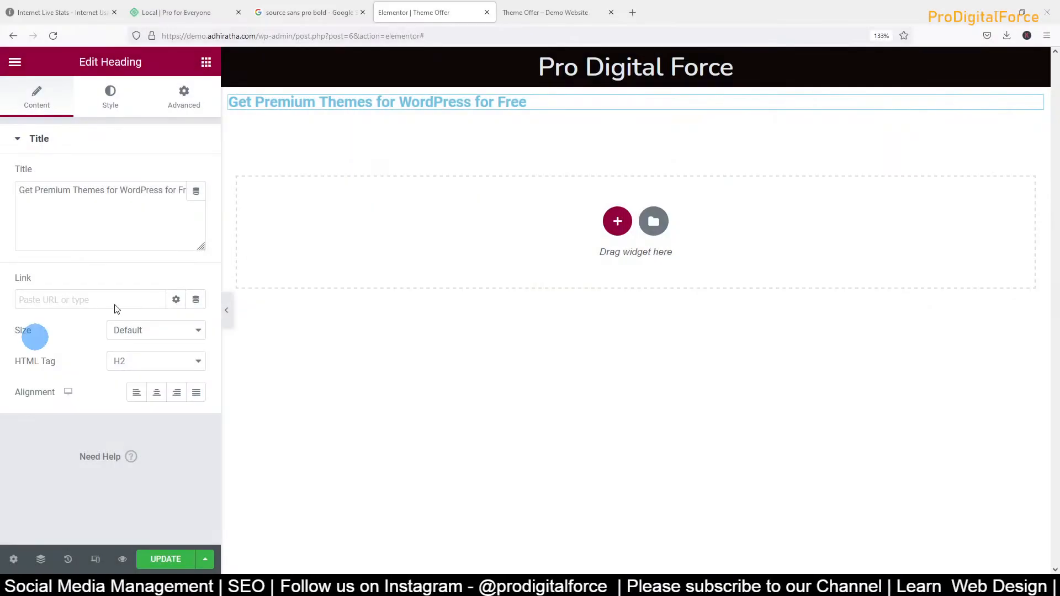
Append " - Limited Offer" to the offer heading and center-align it
{"action": "left_click", "coordinate": [541, 102]}
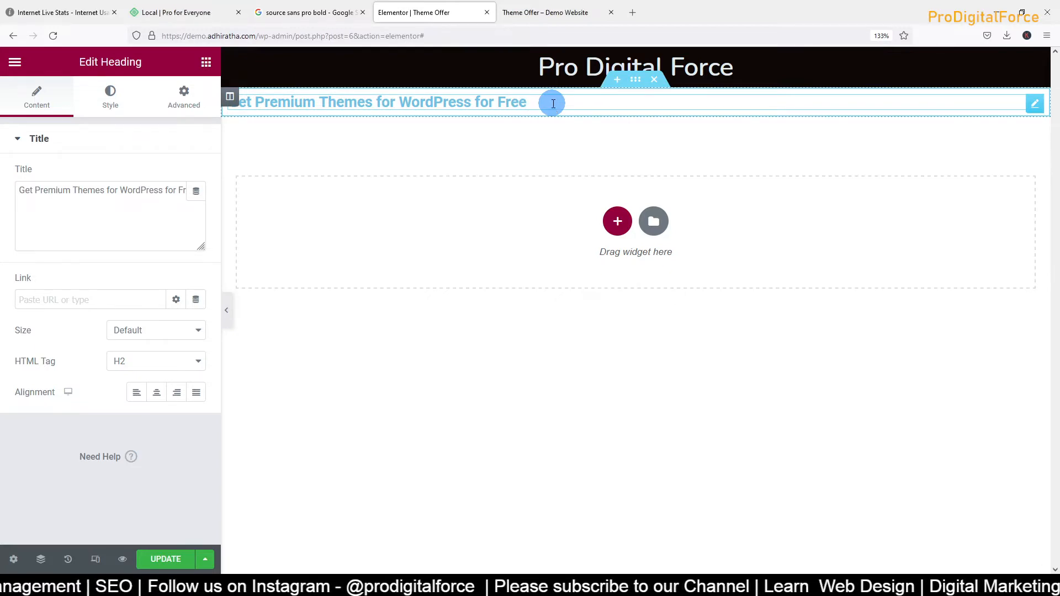
{"action": "type", "text": "-"}
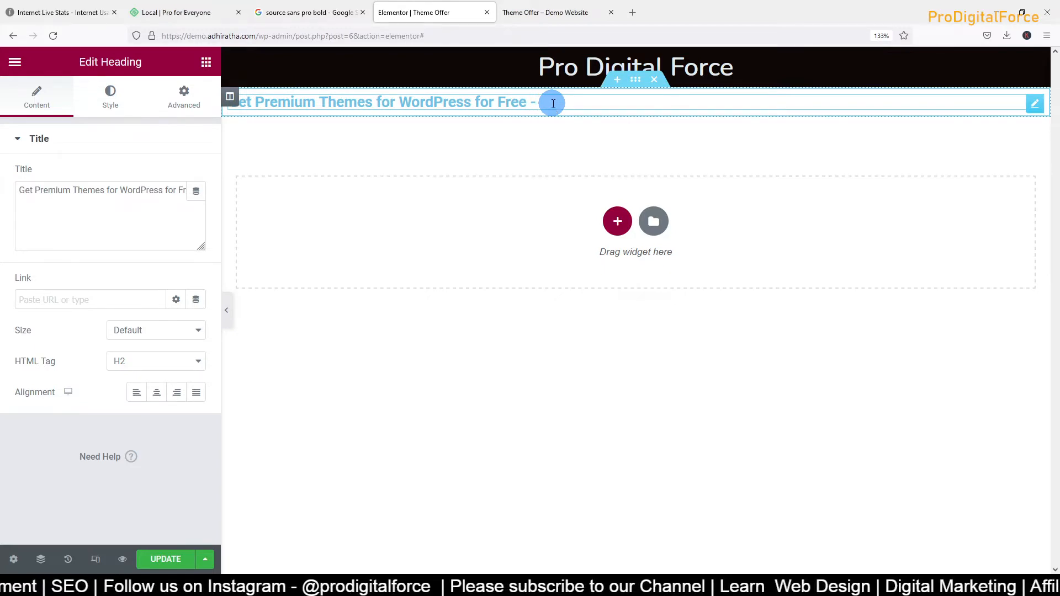
{"action": "type", "text": " L"}
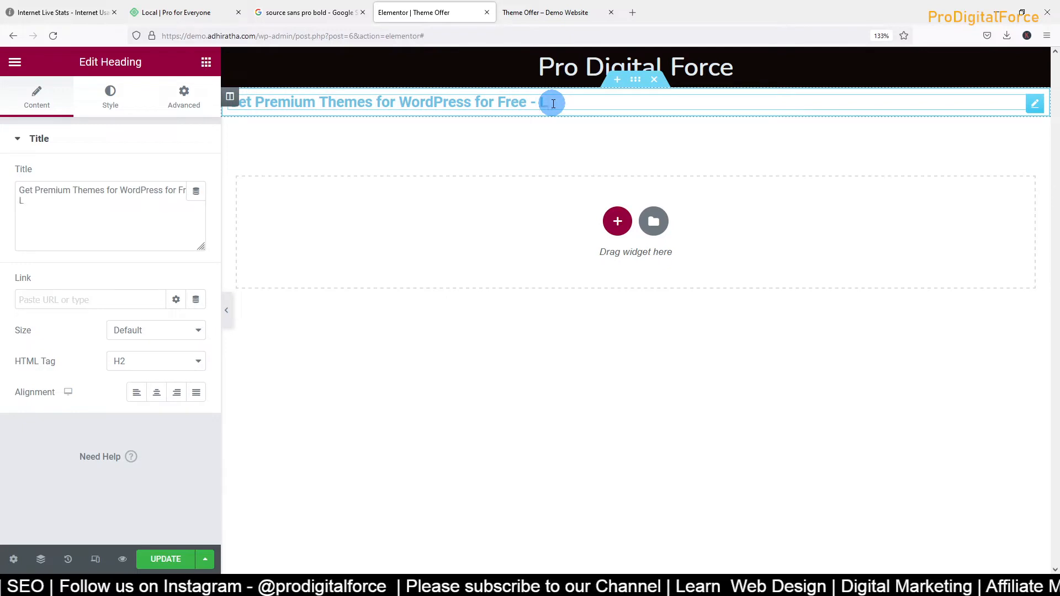
{"action": "type", "text": "imited o"}
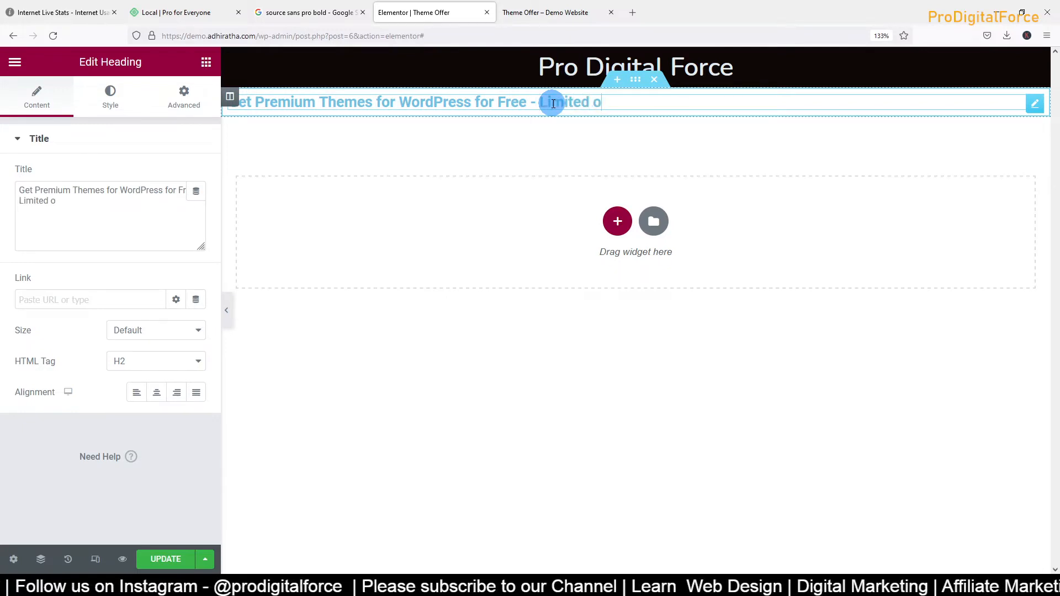
{"action": "key", "text": "BackSpace"}
{"action": "type", "text": "Offer"}
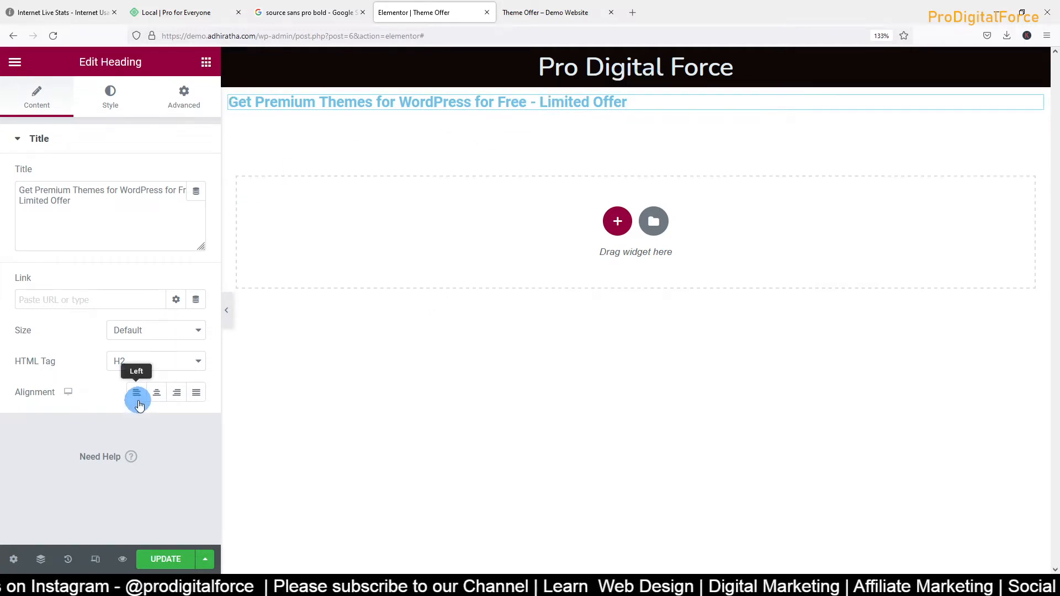
{"action": "left_click", "coordinate": [162, 403]}
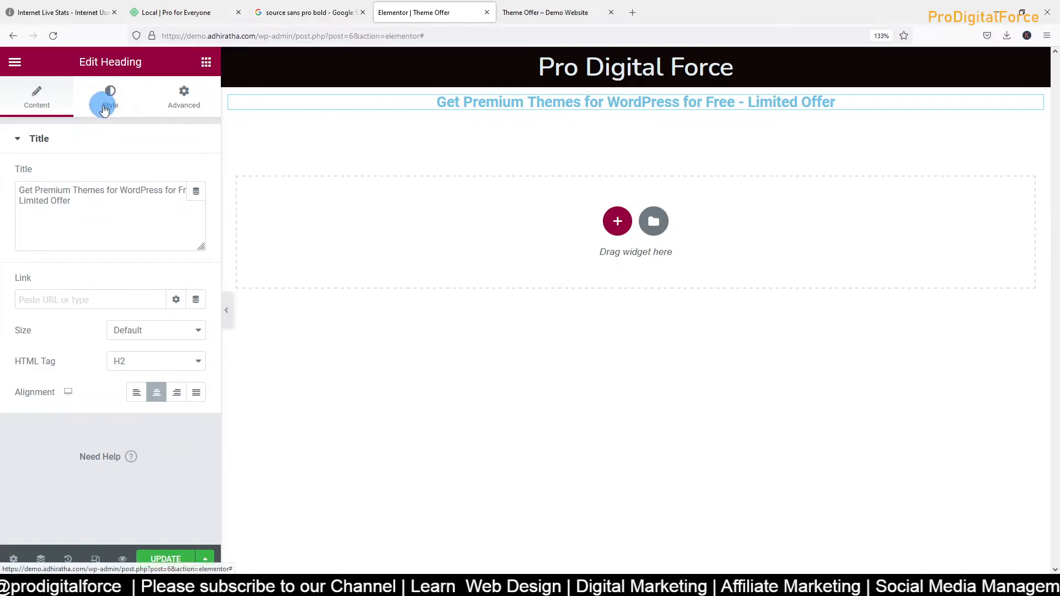
Set the offer heading's typography to 29 px in the Nunito font family and update the page
{"action": "left_click", "coordinate": [105, 108]}
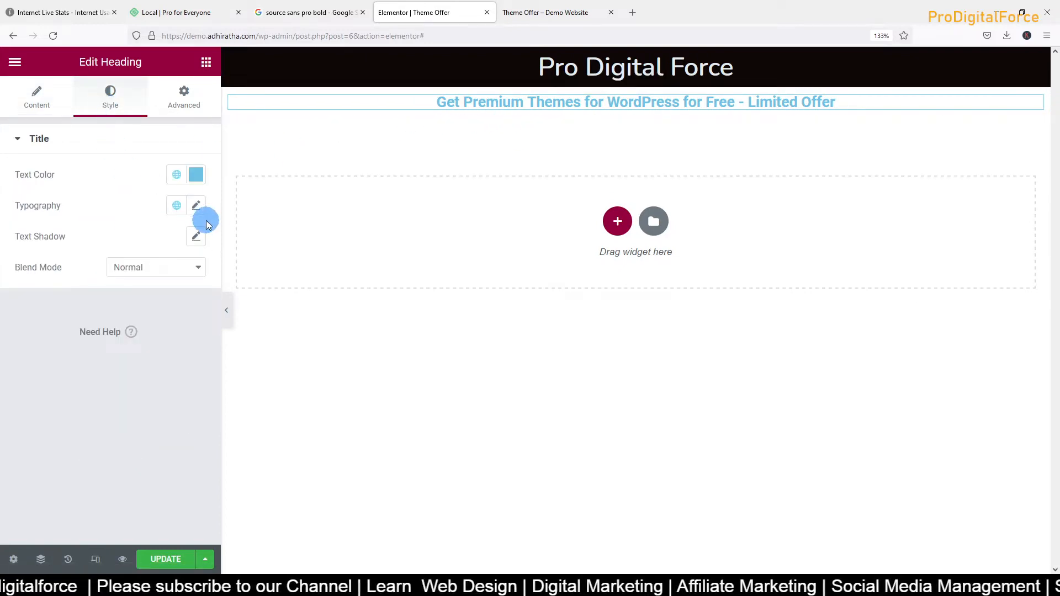
{"action": "left_click", "coordinate": [197, 206]}
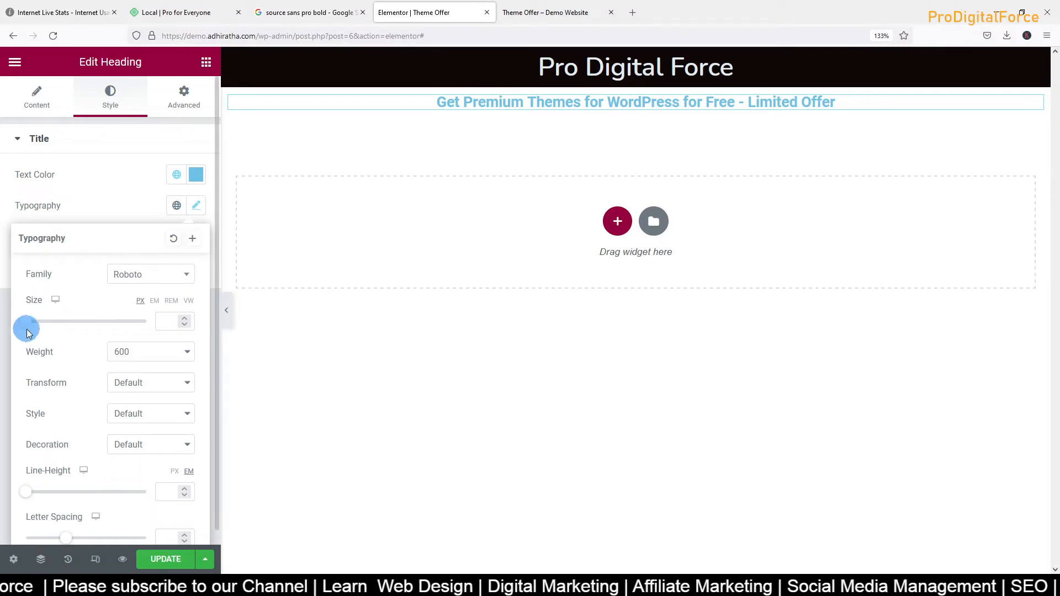
{"action": "left_click_drag", "start_coordinate": [27, 330], "coordinate": [44, 328]}
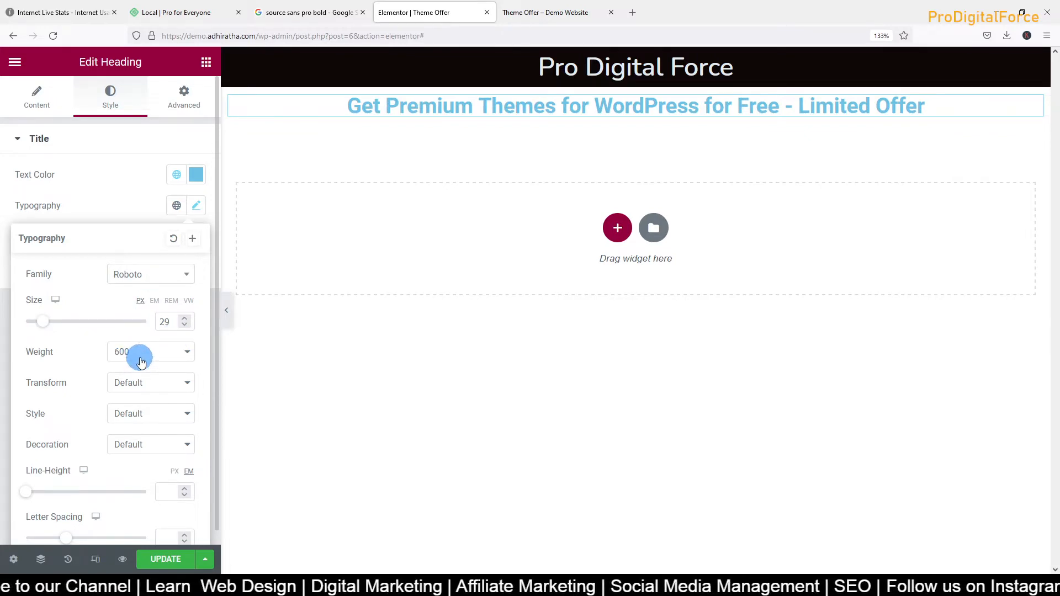
{"action": "left_click", "coordinate": [142, 274]}
{"action": "left_click", "coordinate": [149, 299]}
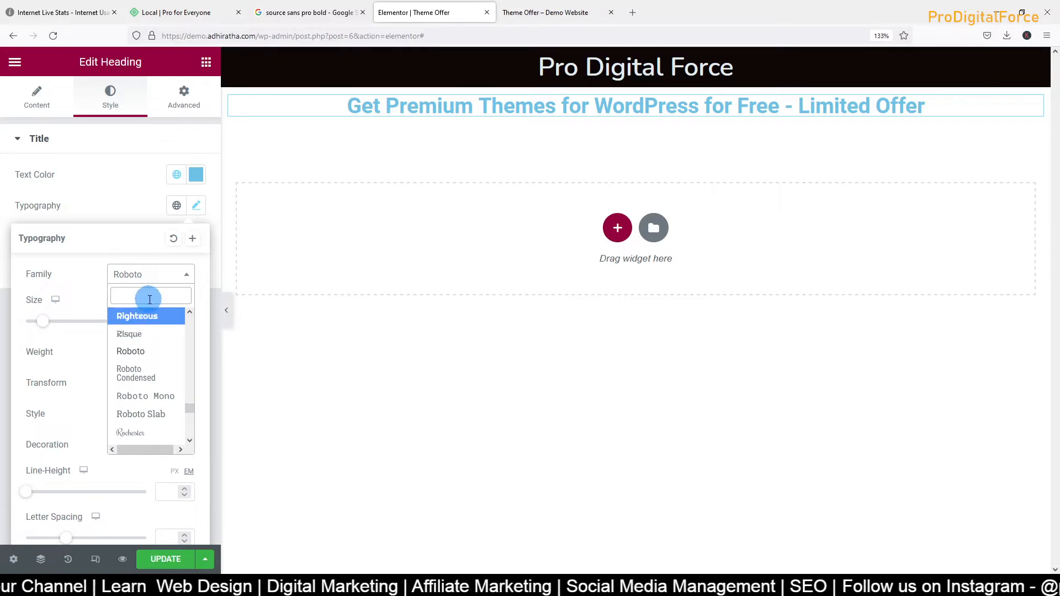
{"action": "type", "text": "nun"}
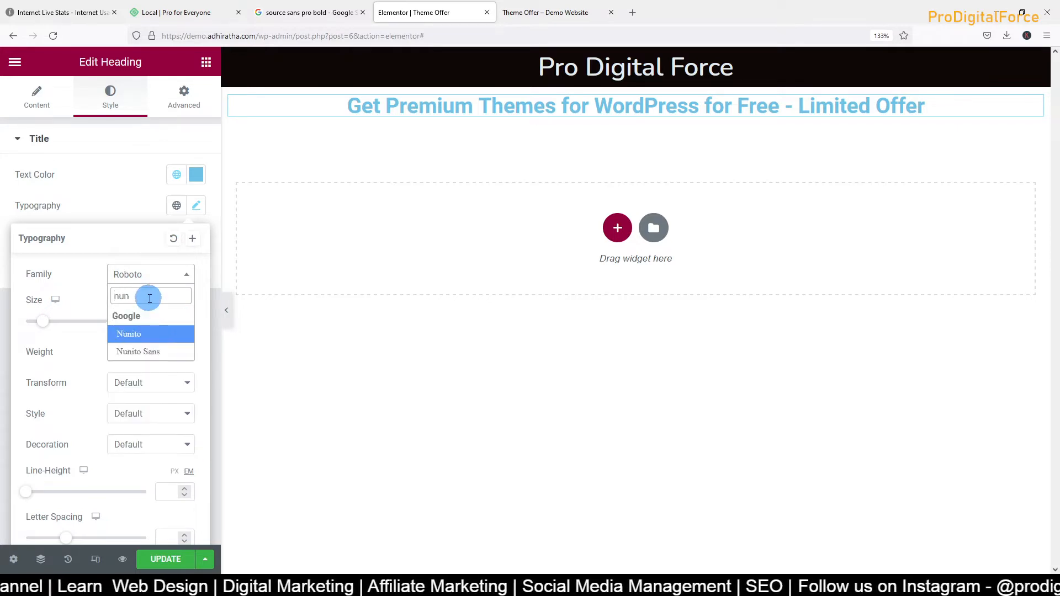
{"action": "left_click", "coordinate": [148, 334]}
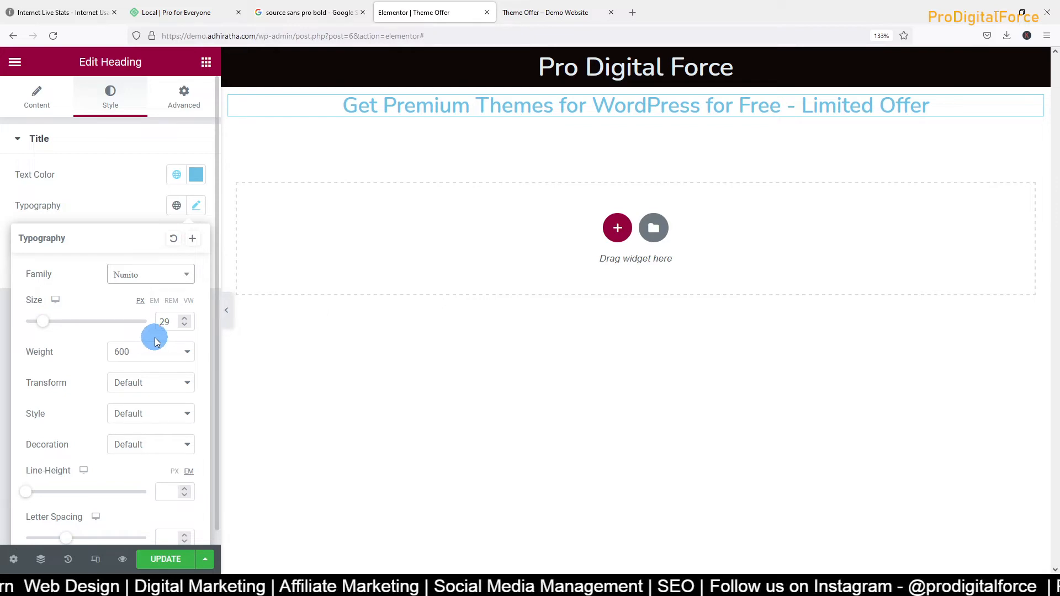
{"action": "left_click", "coordinate": [497, 136]}
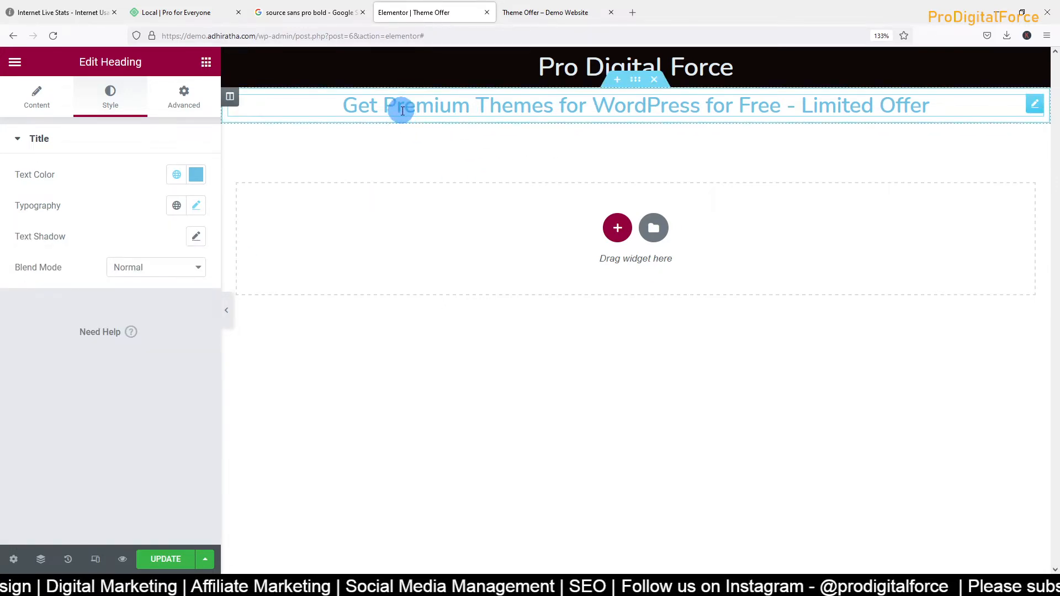
{"action": "left_click", "coordinate": [165, 559]}
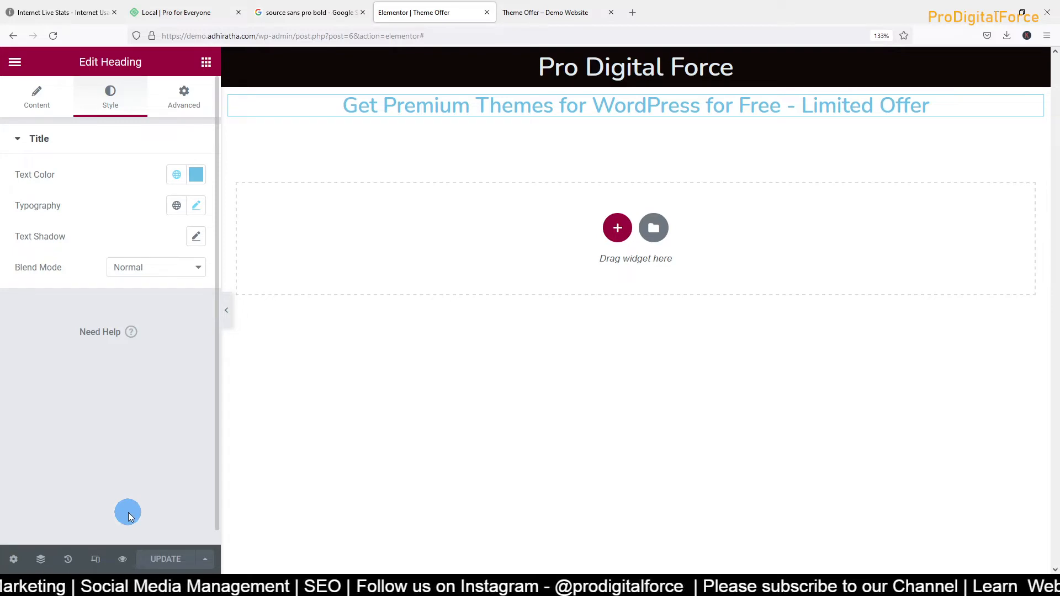
Switch to the mobile responsive view and set the "Pro Digital Force" header heading's font size to 26 px
{"action": "left_click", "coordinate": [95, 560]}
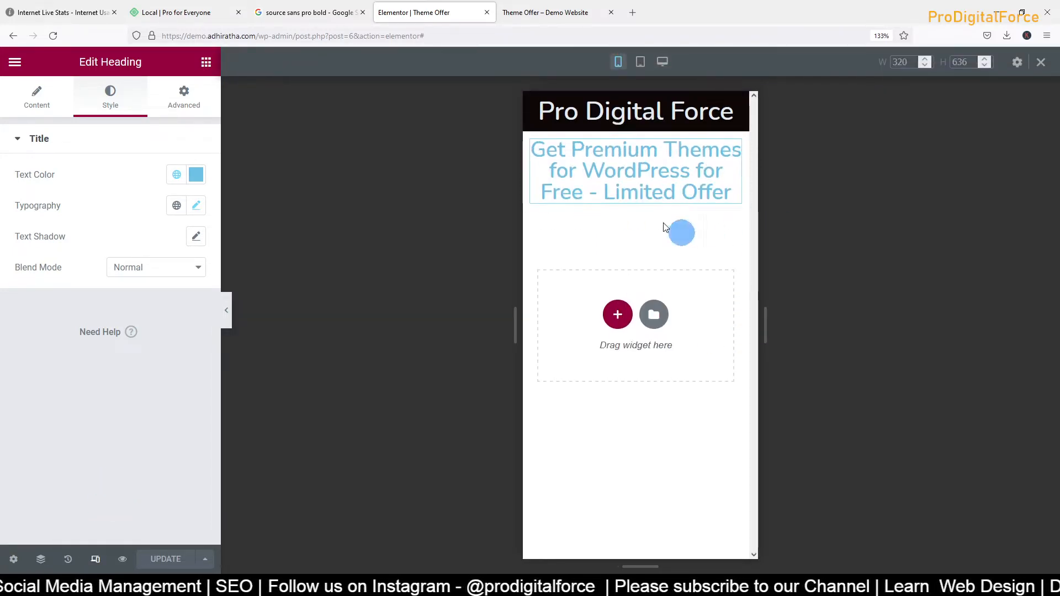
{"action": "left_click", "coordinate": [562, 106]}
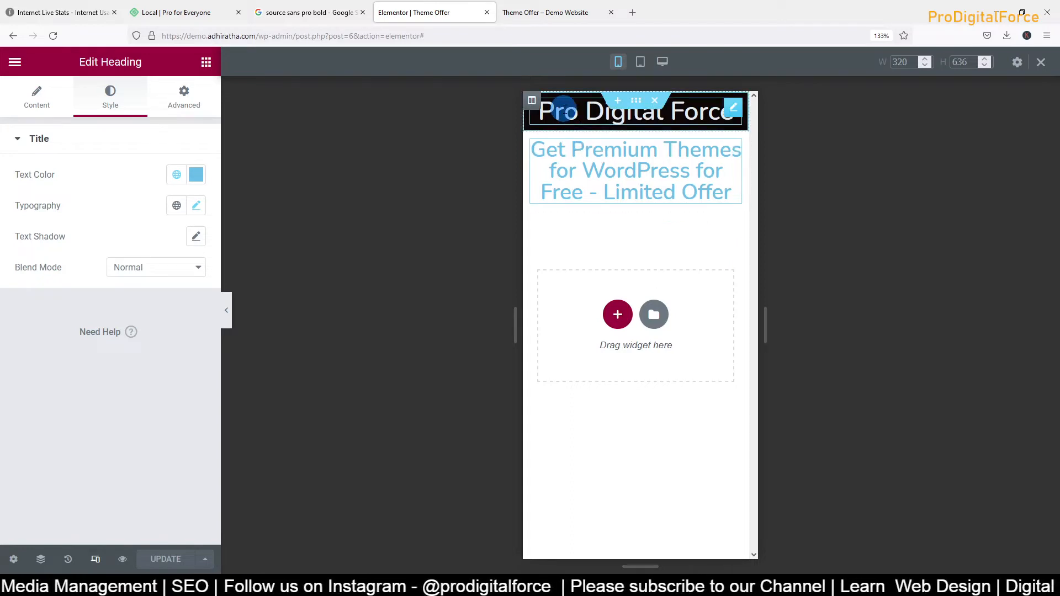
{"action": "left_click", "coordinate": [119, 117]}
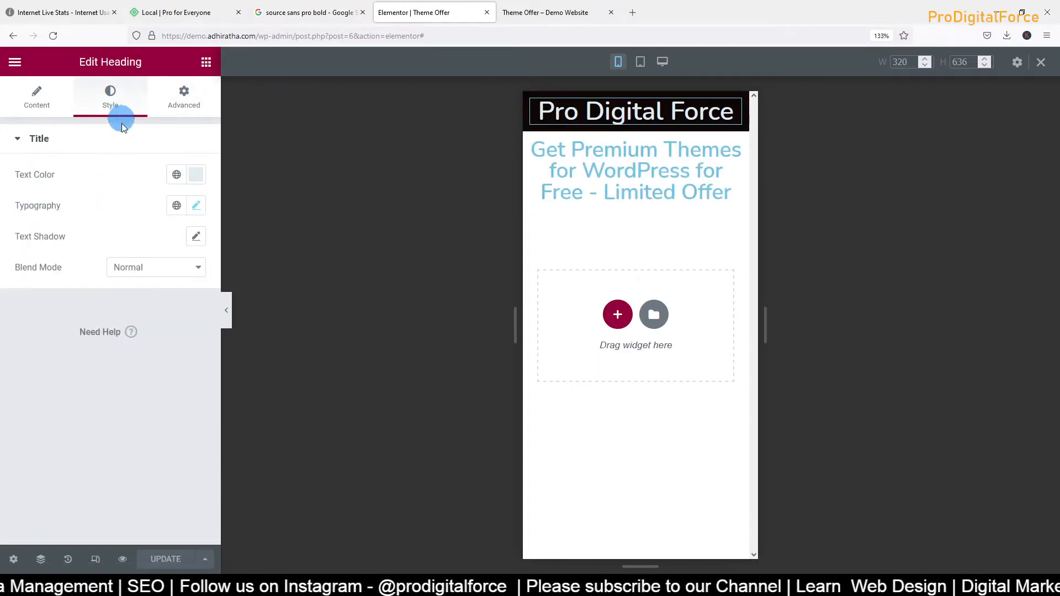
{"action": "left_click", "coordinate": [196, 206]}
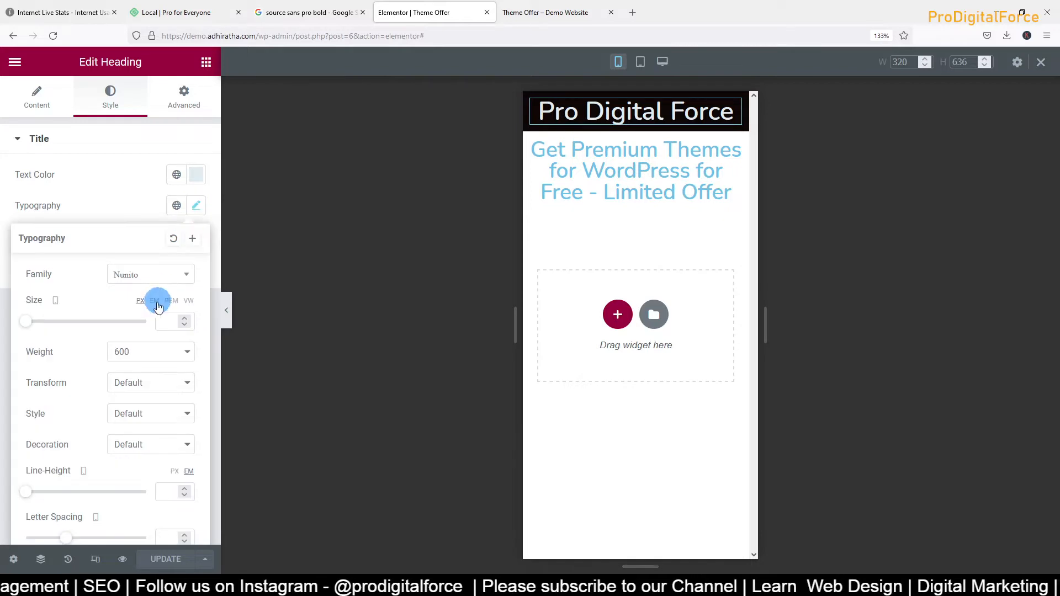
{"action": "left_click", "coordinate": [27, 321]}
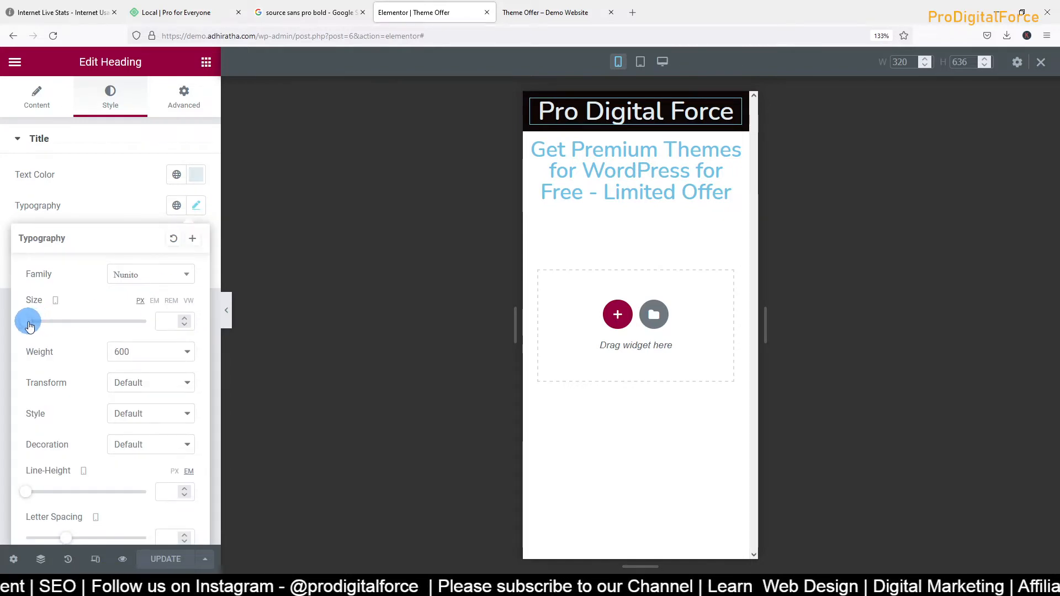
{"action": "left_click_drag", "start_coordinate": [30, 326], "coordinate": [44, 327]}
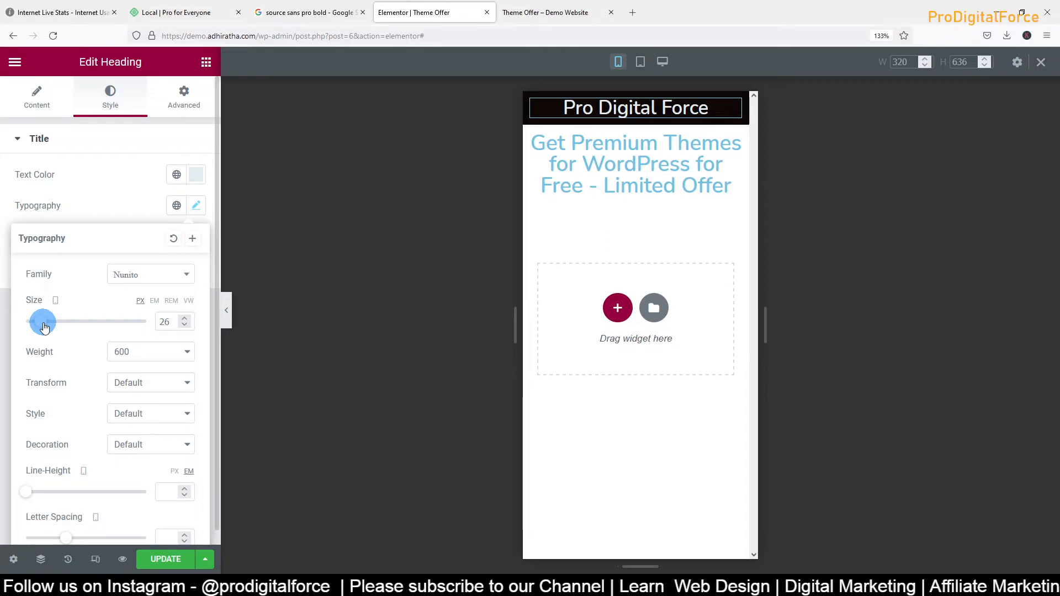
Set the offer heading's mobile font size to 18 px, update the page and return to the desktop view
{"action": "left_click", "coordinate": [605, 171]}
{"action": "left_click", "coordinate": [412, 237]}
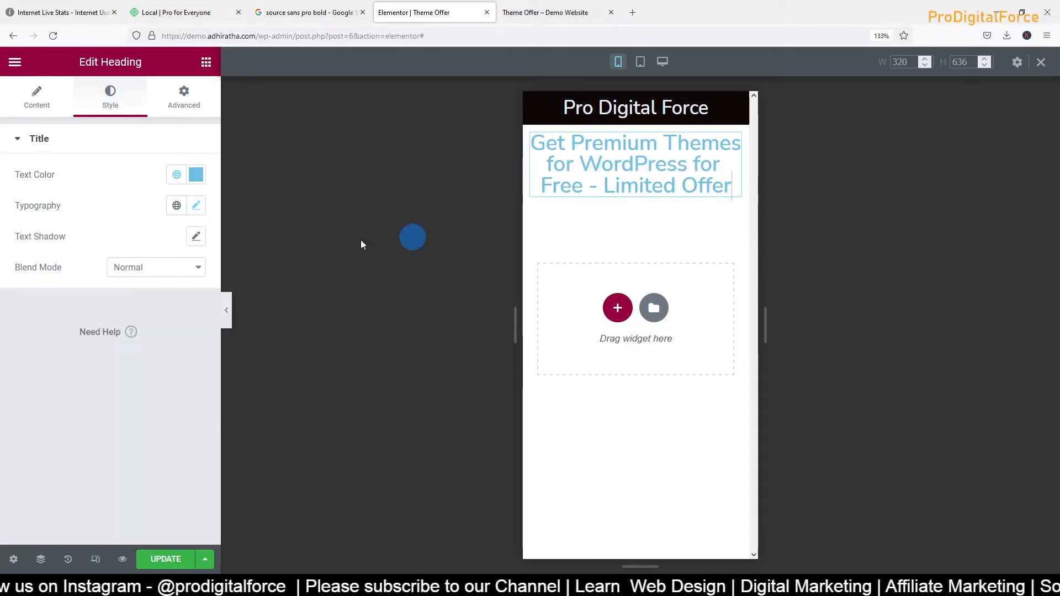
{"action": "left_click", "coordinate": [671, 171]}
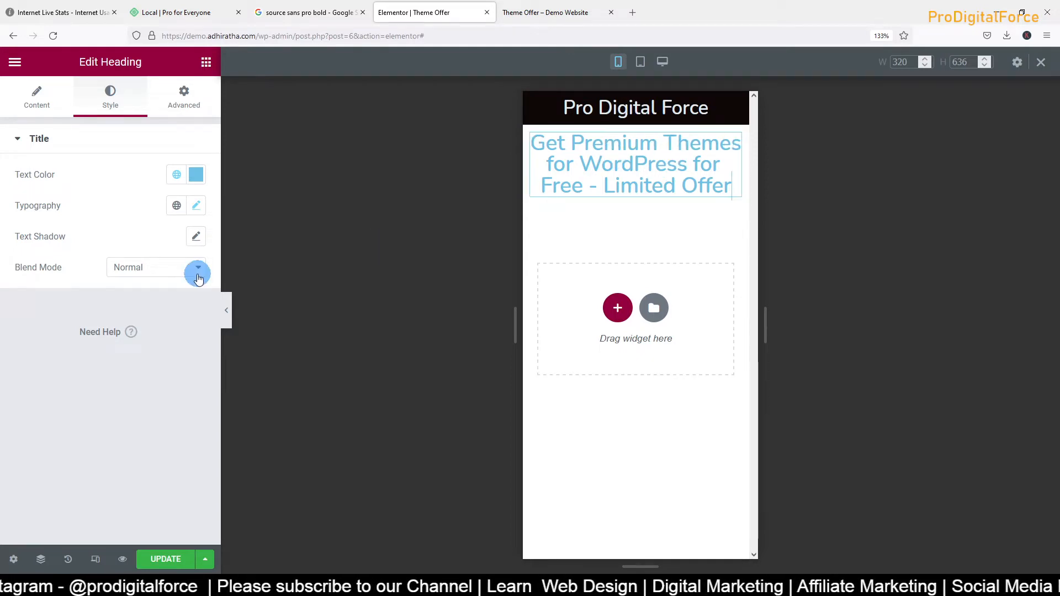
{"action": "left_click", "coordinate": [196, 206]}
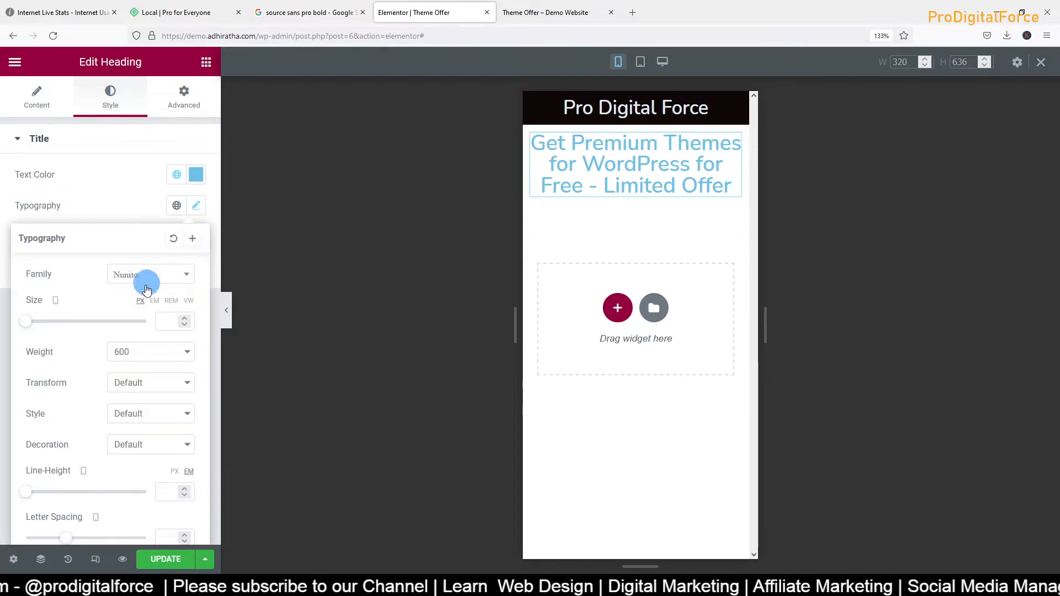
{"action": "left_click_drag", "start_coordinate": [26, 328], "coordinate": [35, 328]}
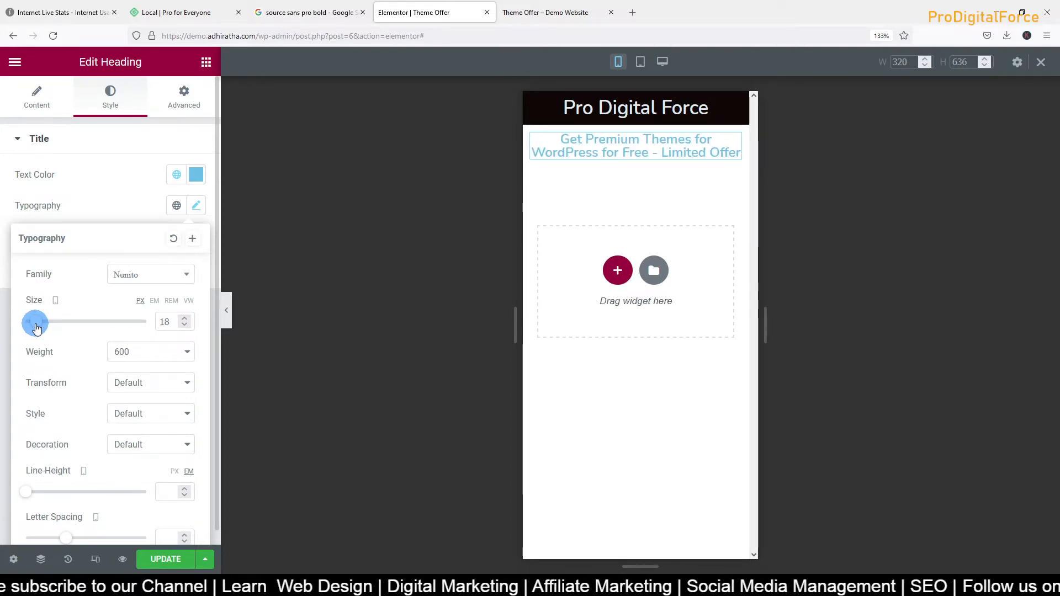
{"action": "left_click", "coordinate": [165, 560]}
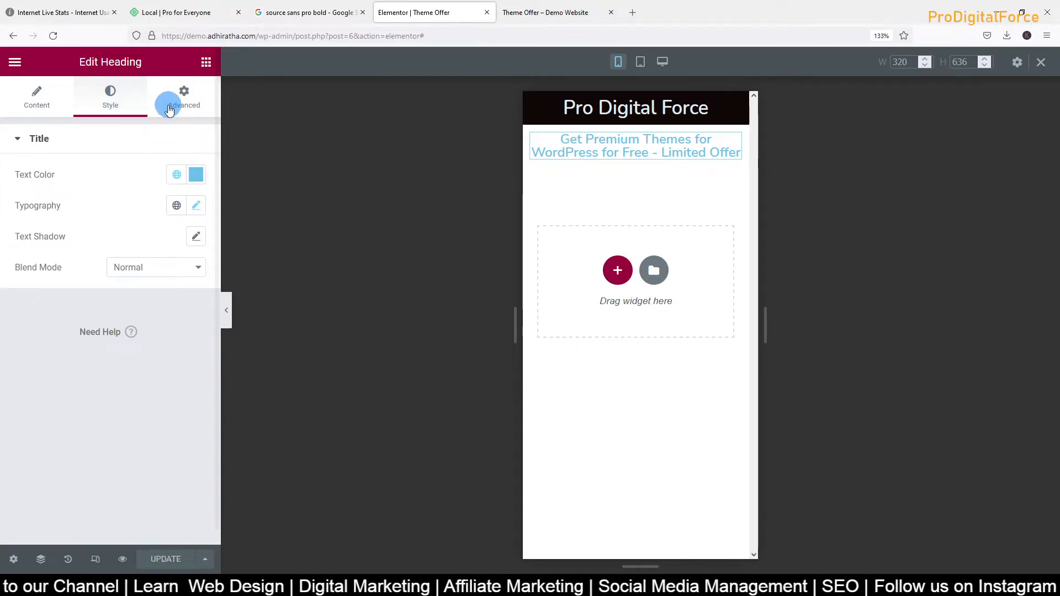
{"action": "left_click", "coordinate": [95, 559]}
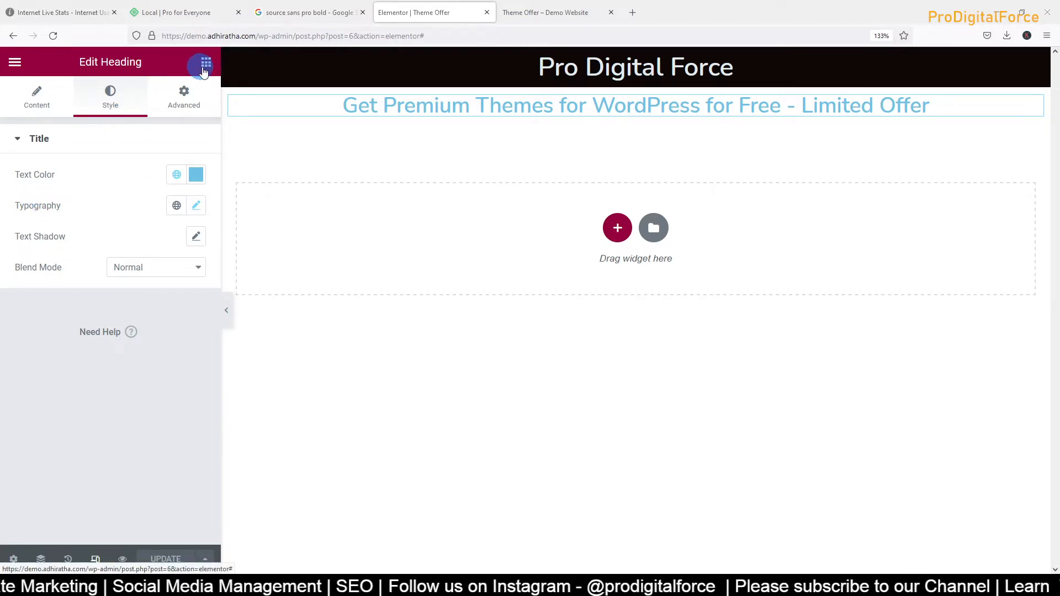
Add a two-column section below the offer heading and place a Video widget in its left column
{"action": "left_click", "coordinate": [616, 228]}
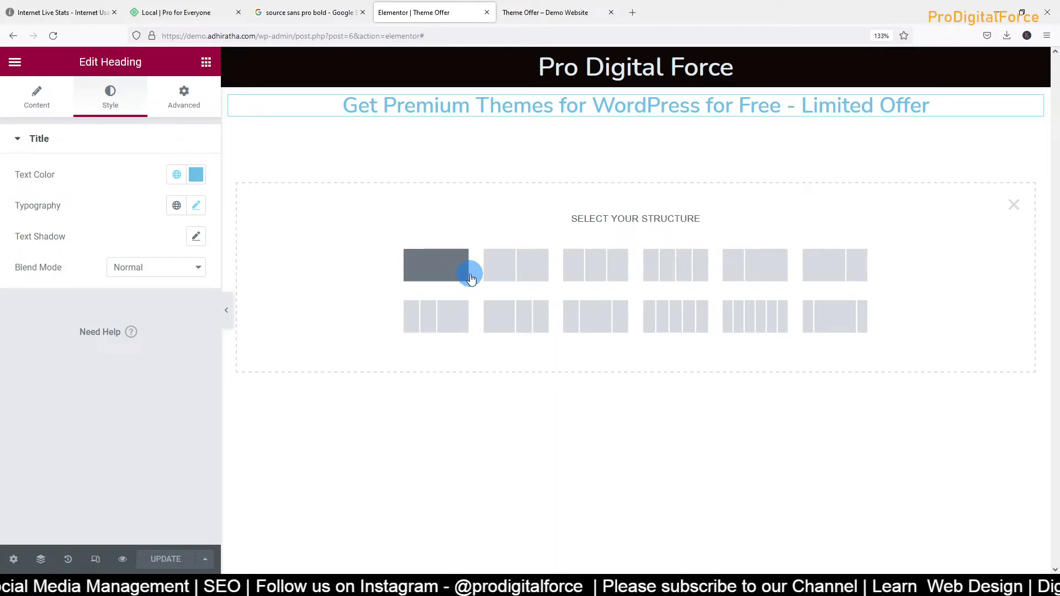
{"action": "left_click", "coordinate": [499, 279]}
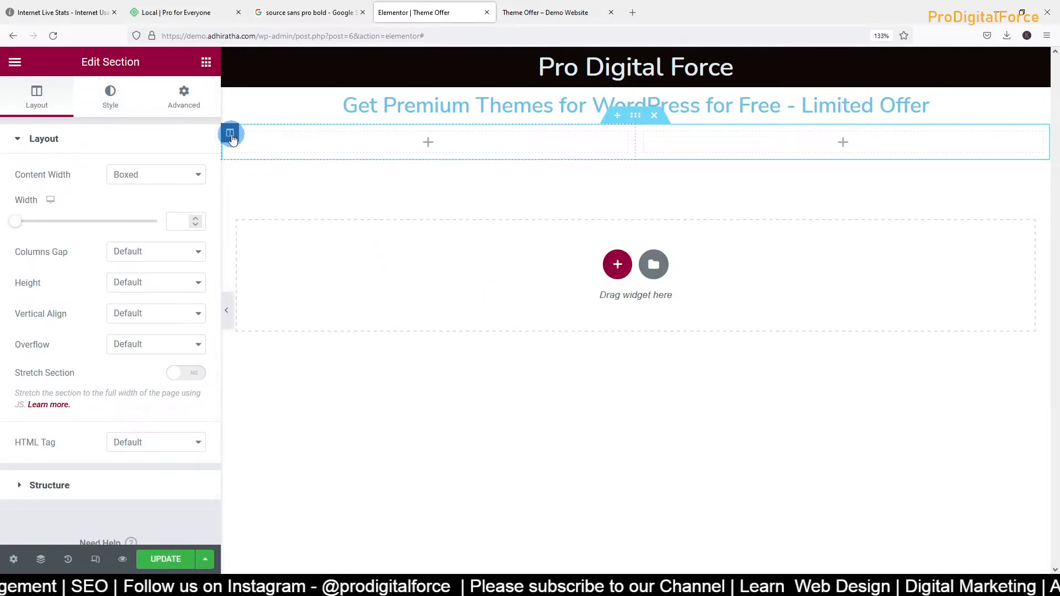
{"action": "left_click", "coordinate": [205, 62]}
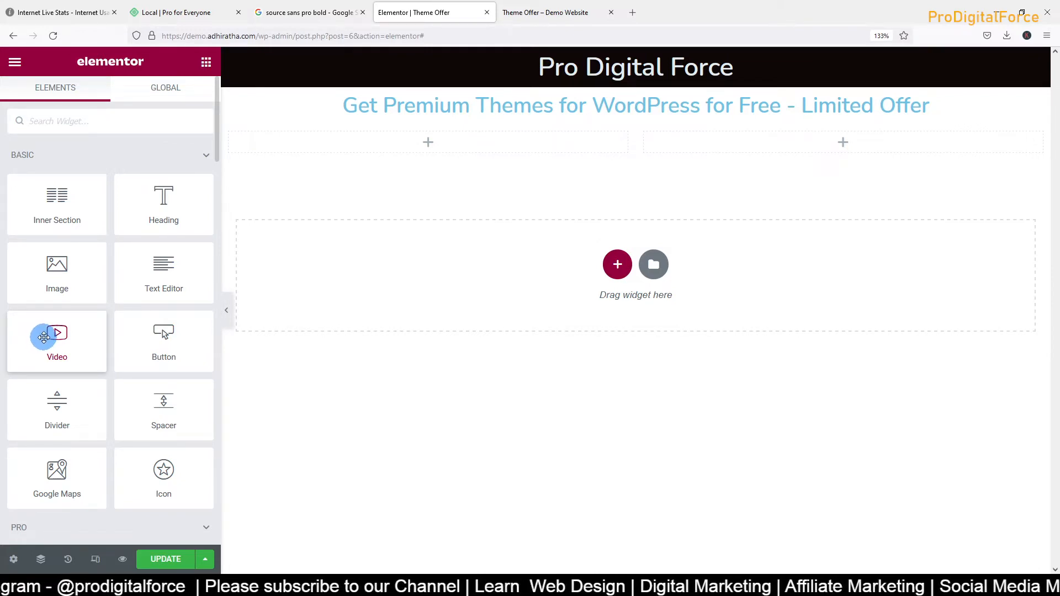
{"action": "left_click_drag", "start_coordinate": [54, 338], "coordinate": [419, 140]}
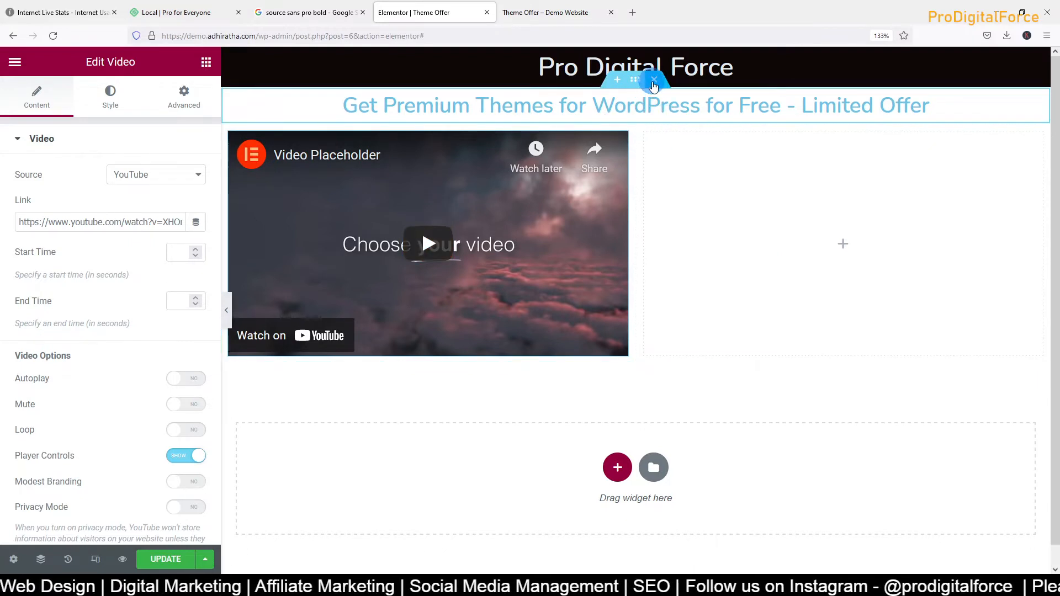
Delete the two-column section containing the video, keeping the offer heading's section in place
{"action": "left_click", "coordinate": [654, 82]}
{"action": "key", "text": "ctrl+z"}
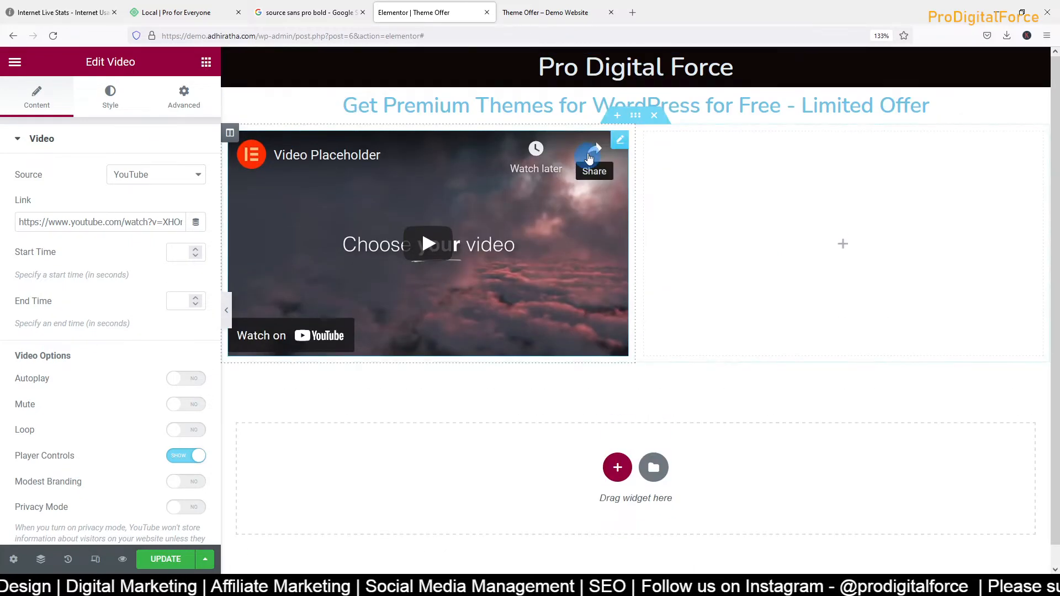
{"action": "left_click", "coordinate": [689, 153]}
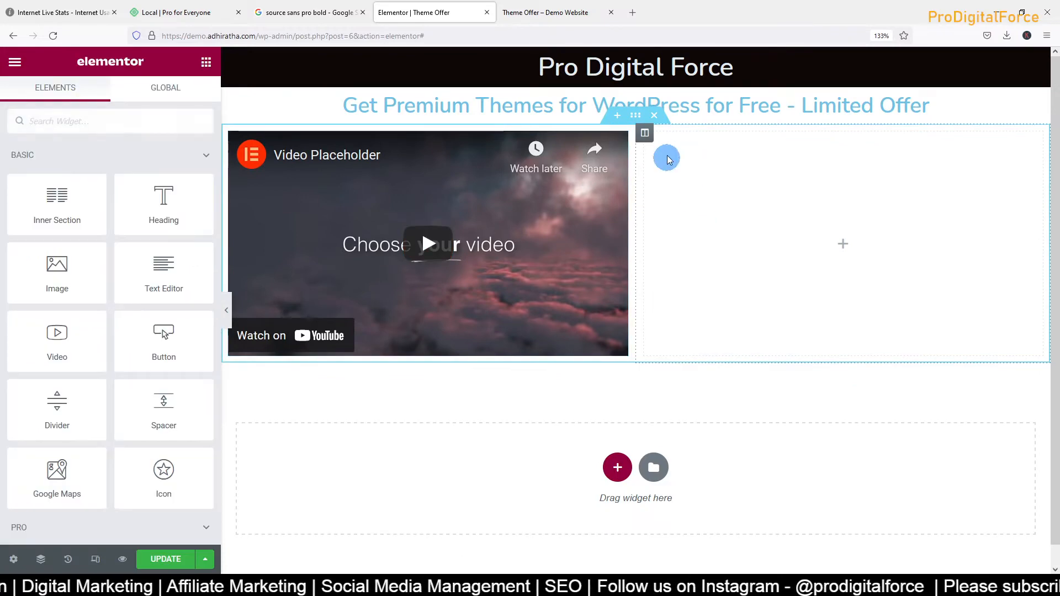
{"action": "left_click", "coordinate": [654, 115]}
Add a single-column section below the offer heading and place a Video widget in it
{"action": "left_click", "coordinate": [618, 228]}
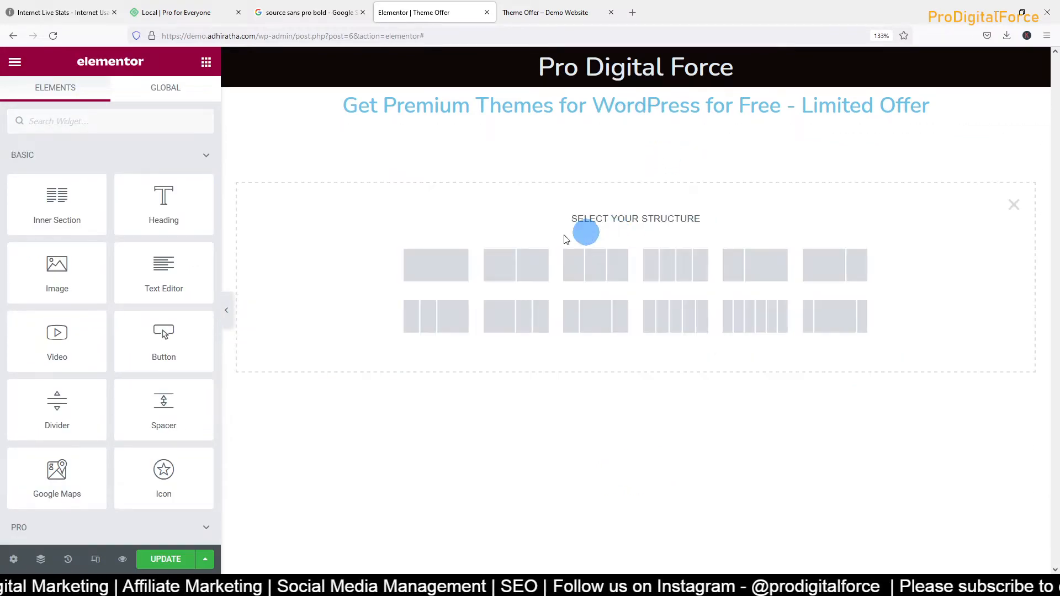
{"action": "left_click", "coordinate": [419, 267]}
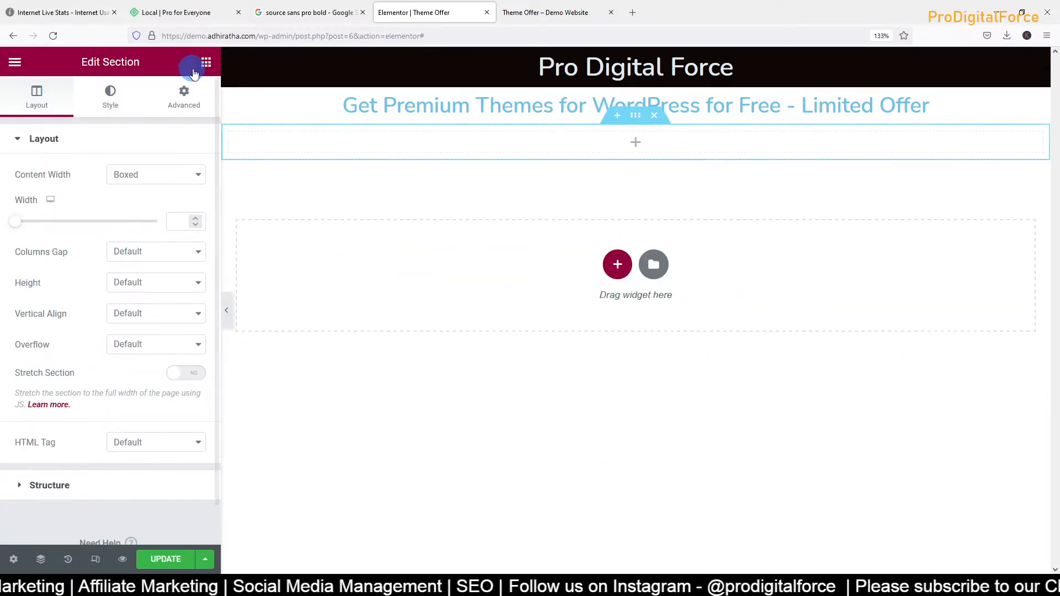
{"action": "left_click", "coordinate": [193, 71]}
{"action": "left_click_drag", "start_coordinate": [54, 336], "coordinate": [621, 136]}
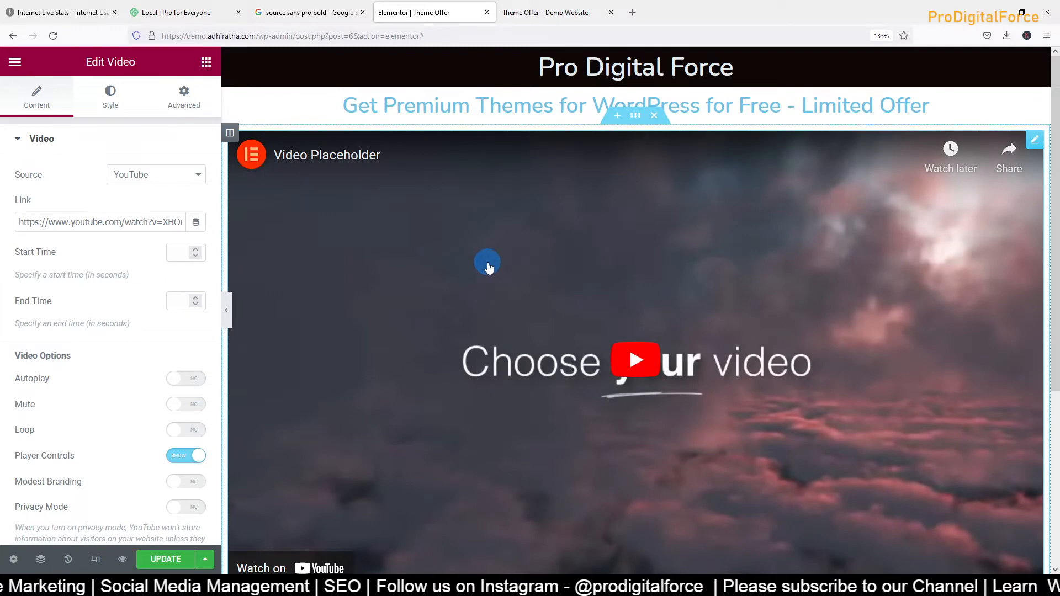
{"action": "scroll", "coordinate": [488, 268], "scroll_direction": "down", "scroll_amount": 4}
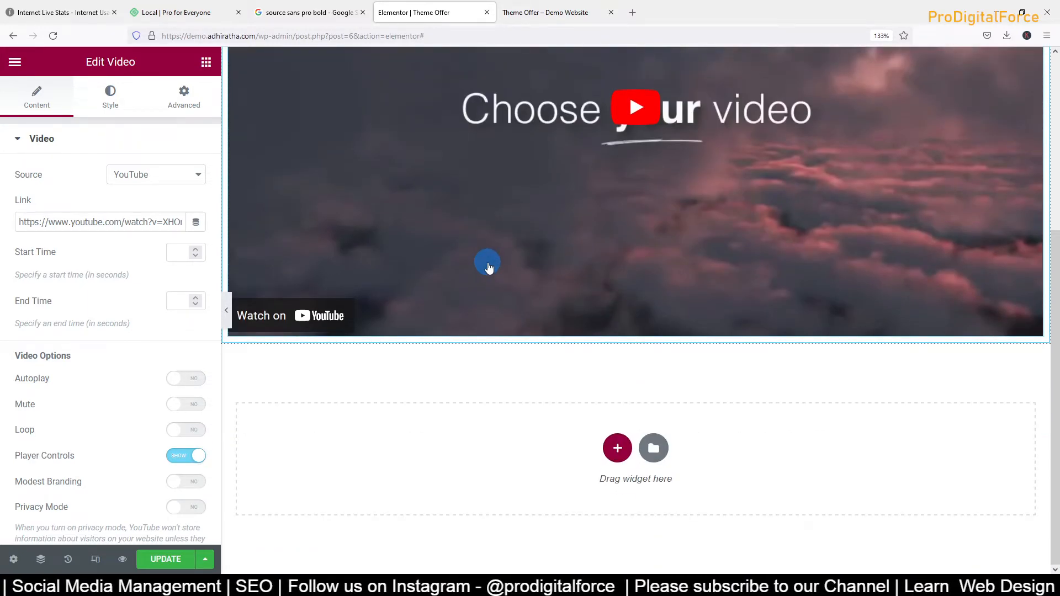
{"action": "scroll", "coordinate": [488, 268], "scroll_direction": "up", "scroll_amount": 4}
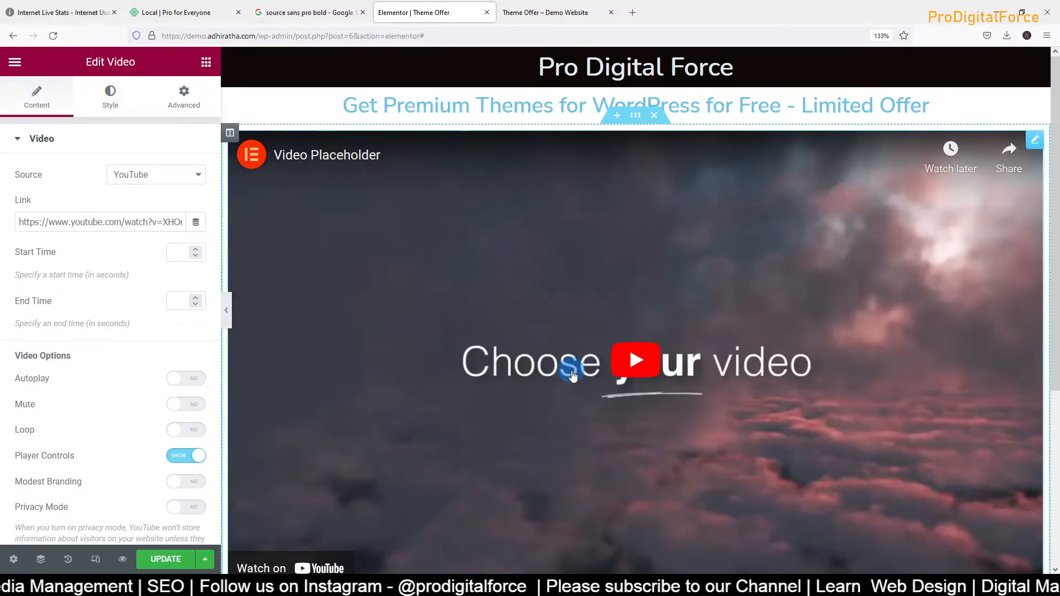
Add a single-column section below the video and place a center-aligned Button widget in it
{"action": "scroll", "coordinate": [572, 374], "scroll_direction": "down", "scroll_amount": 4}
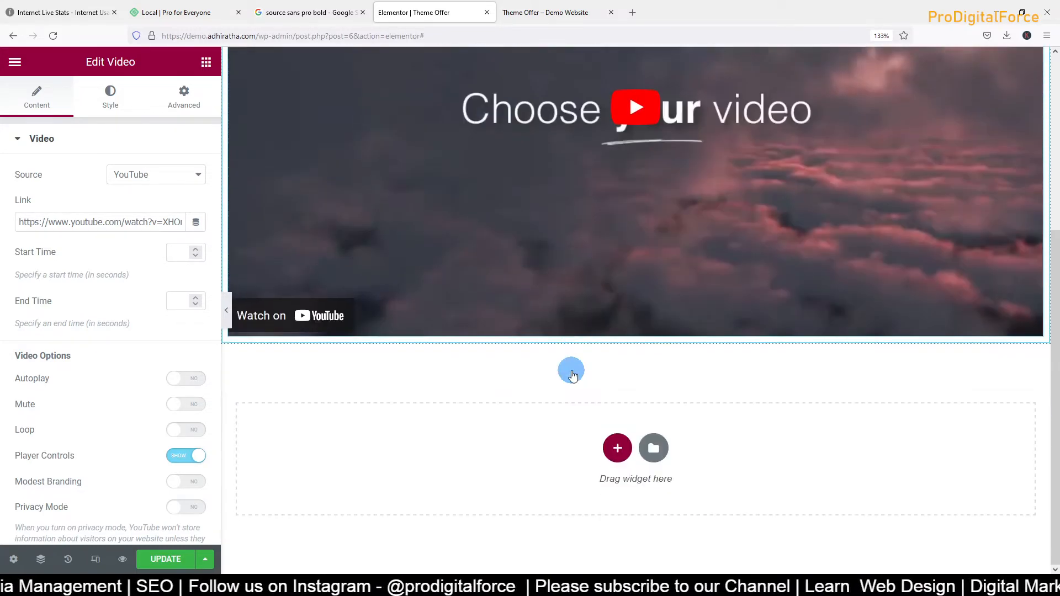
{"action": "left_click", "coordinate": [624, 448]}
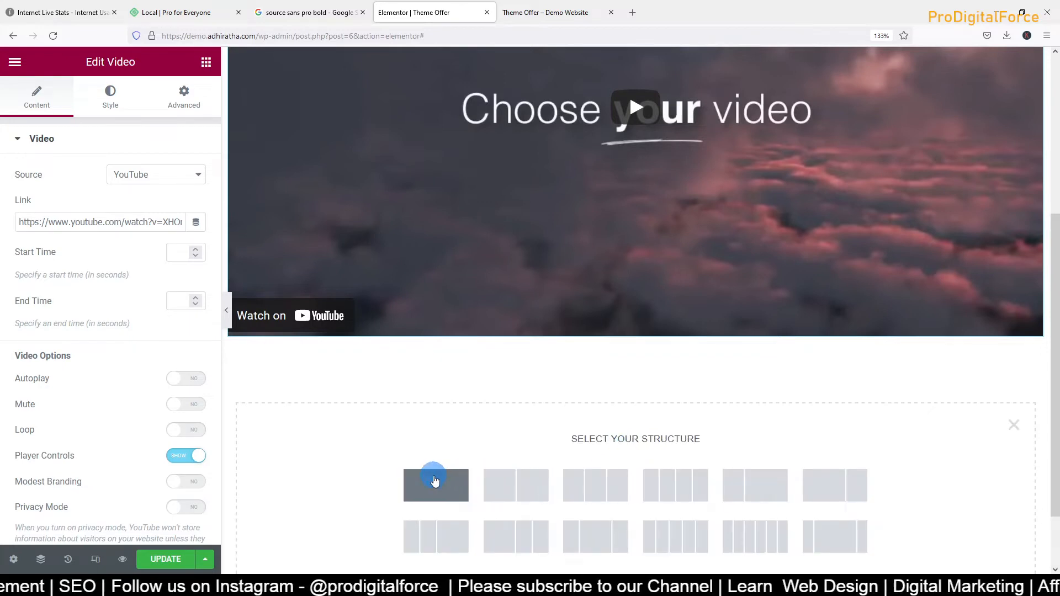
{"action": "left_click", "coordinate": [436, 482]}
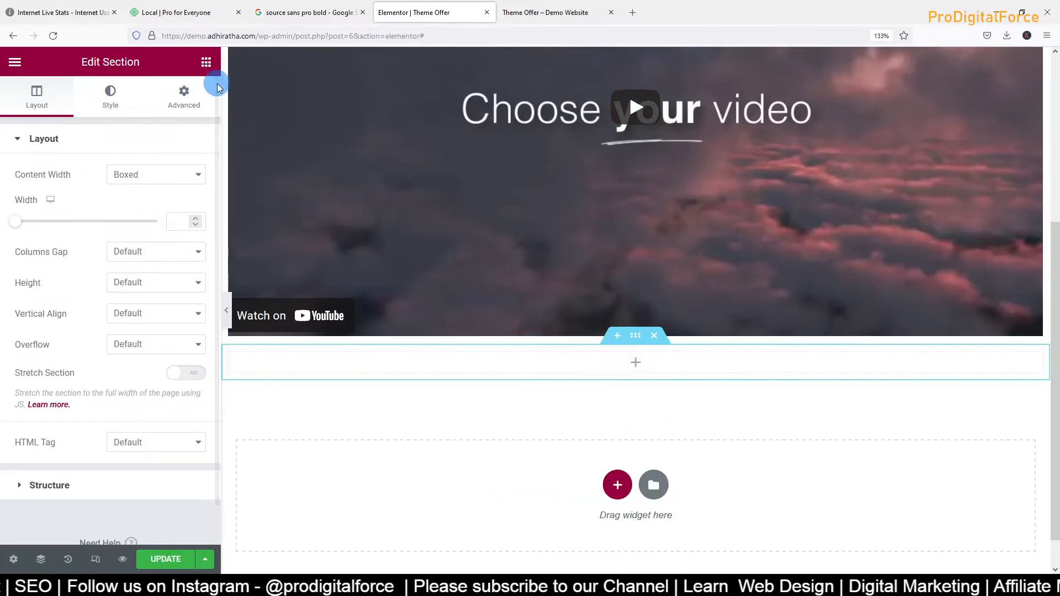
{"action": "left_click", "coordinate": [206, 63]}
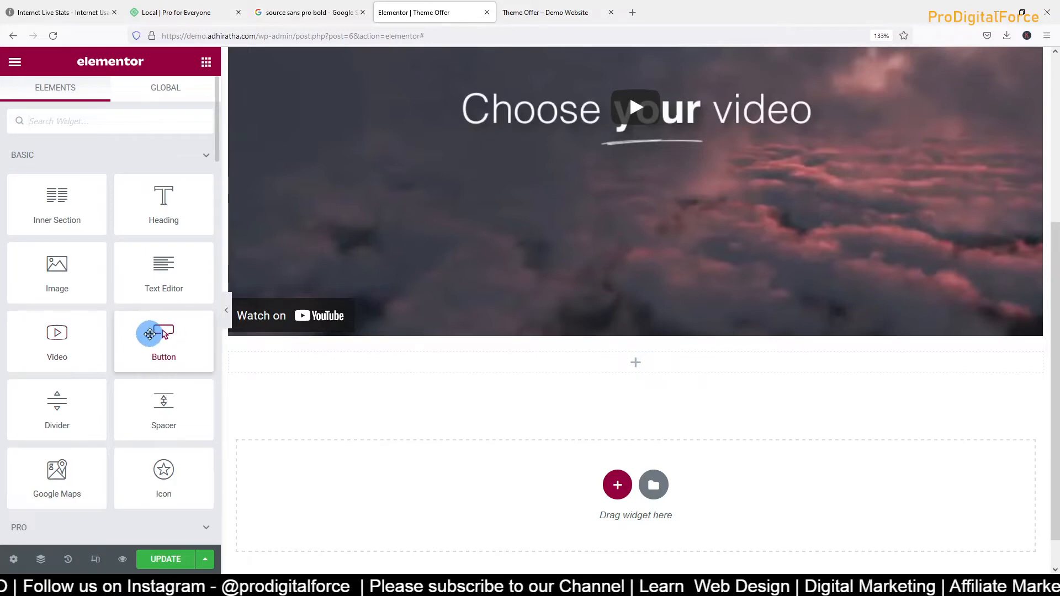
{"action": "left_click_drag", "start_coordinate": [149, 337], "coordinate": [551, 362]}
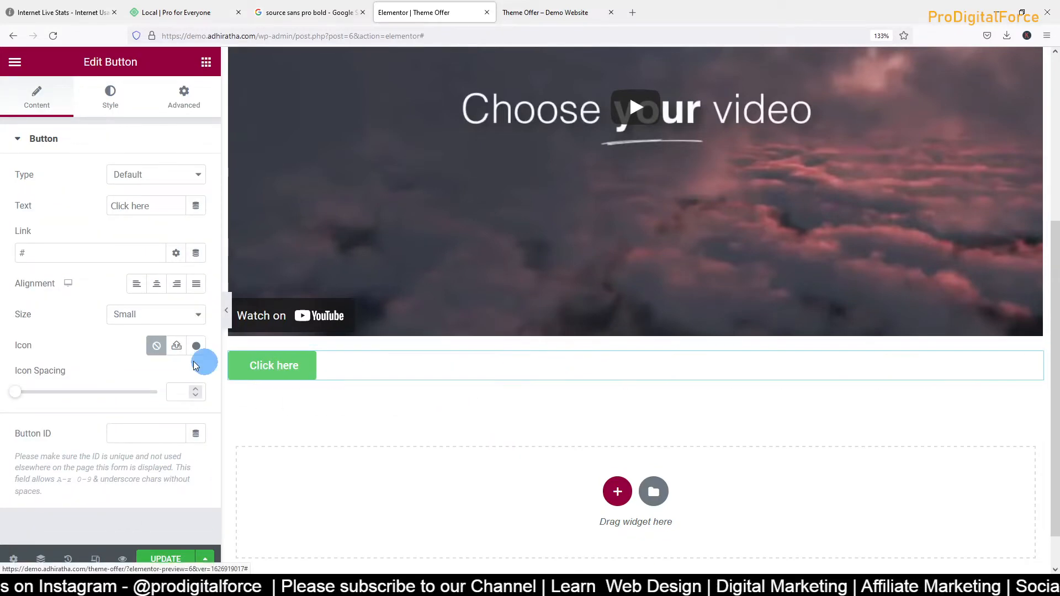
{"action": "left_click", "coordinate": [159, 285]}
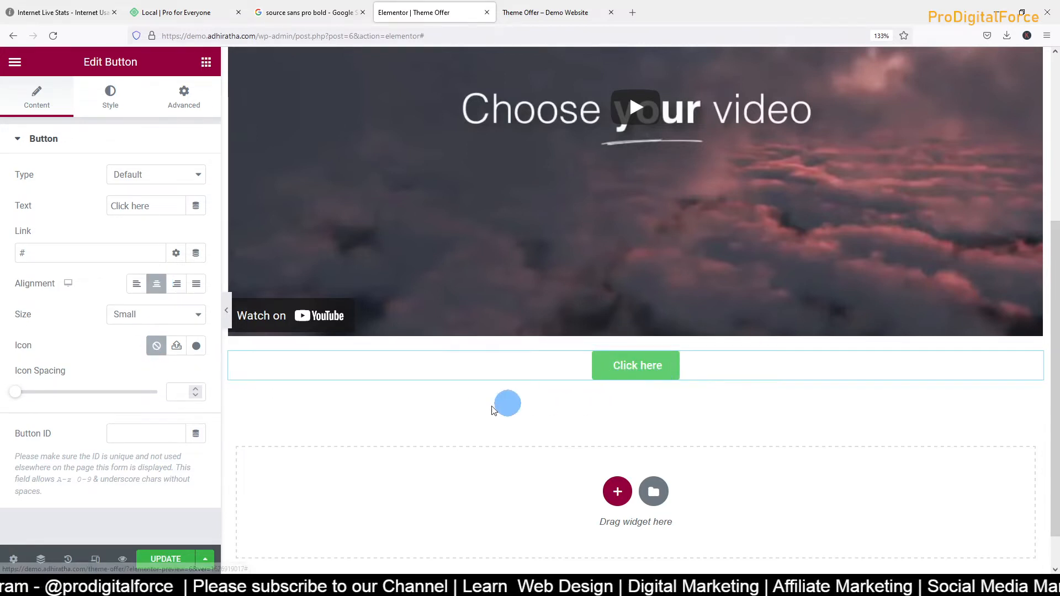
Change the button's text to "Get Me Free Themes"
{"action": "left_click", "coordinate": [160, 316]}
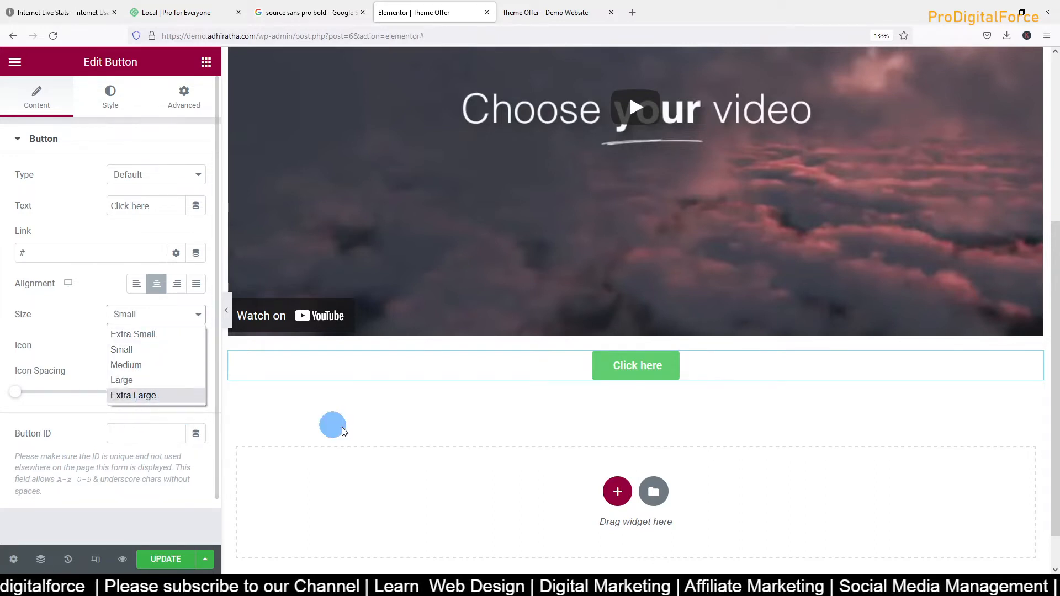
{"action": "left_click", "coordinate": [161, 206]}
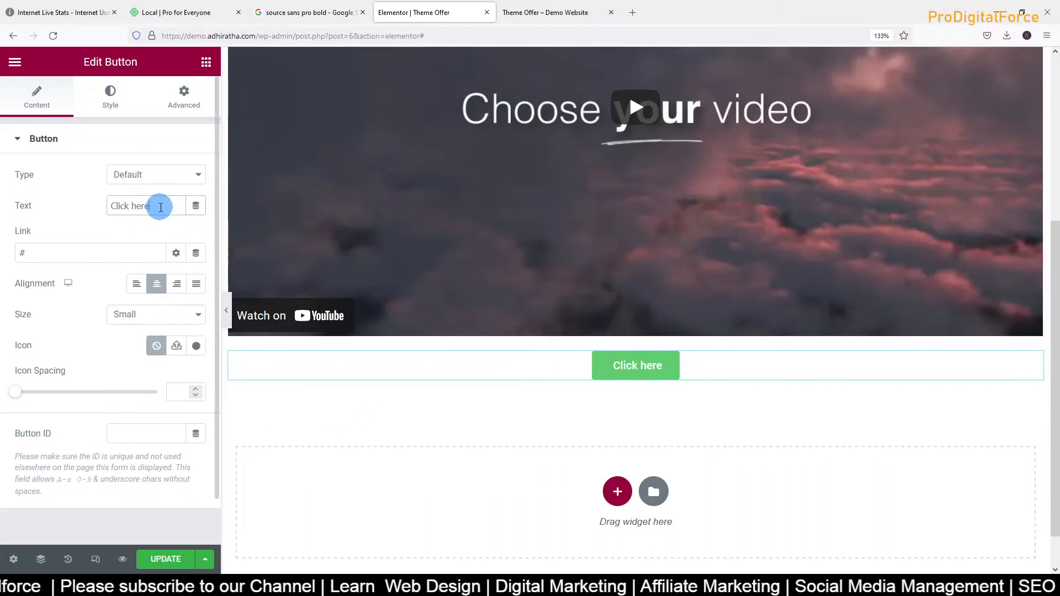
{"action": "key", "text": "ctrl+a"}
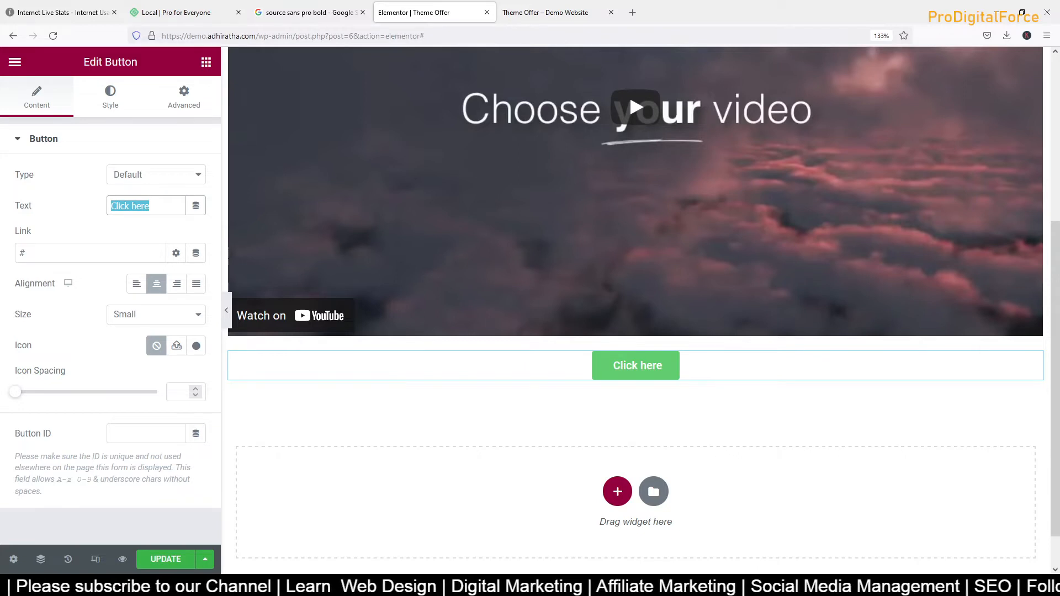
{"action": "type", "text": "Get Me"}
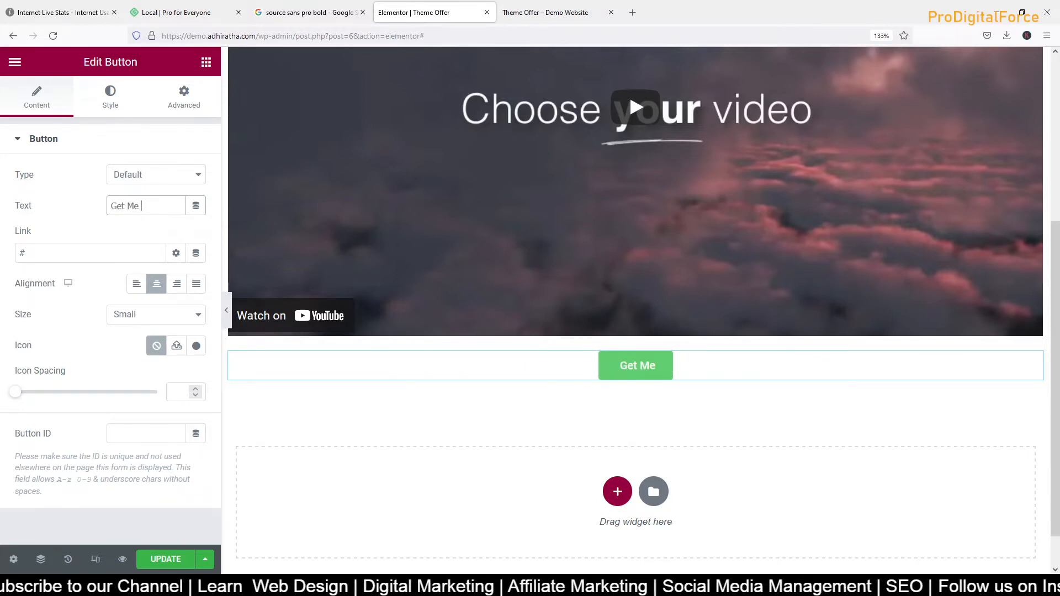
{"action": "type", "text": "Free The"}
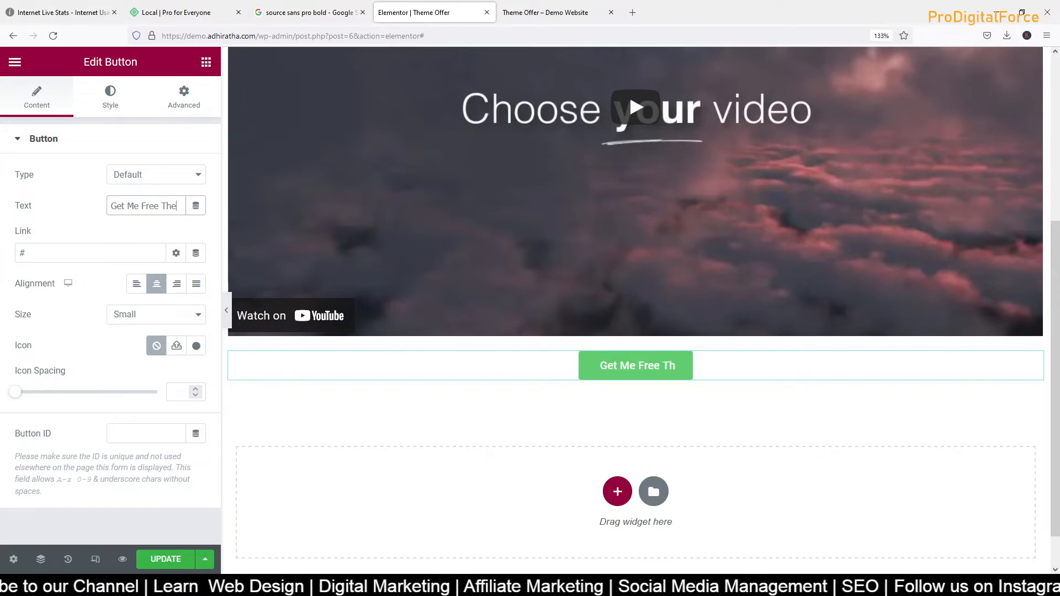
{"action": "type", "text": "mes"}
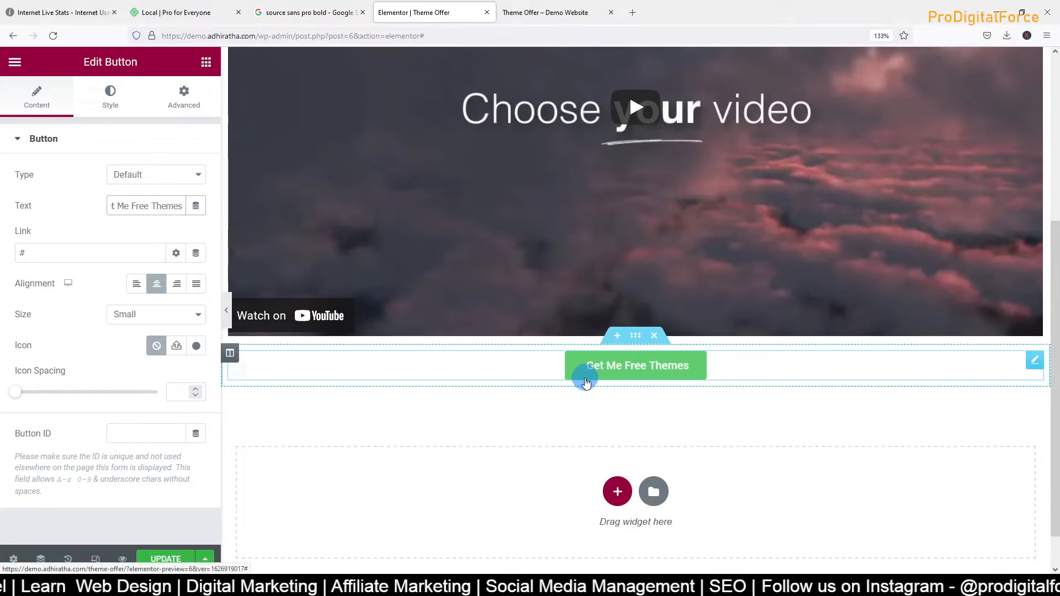
{"action": "scroll", "coordinate": [527, 277], "scroll_direction": "up", "scroll_amount": 5}
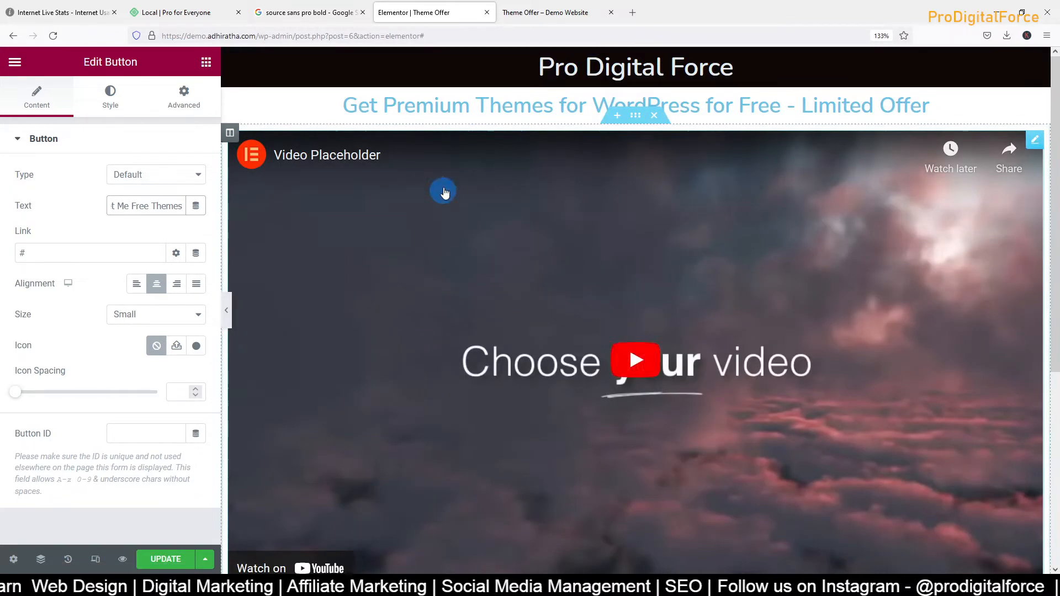
{"action": "scroll", "coordinate": [381, 111], "scroll_direction": "down", "scroll_amount": 5}
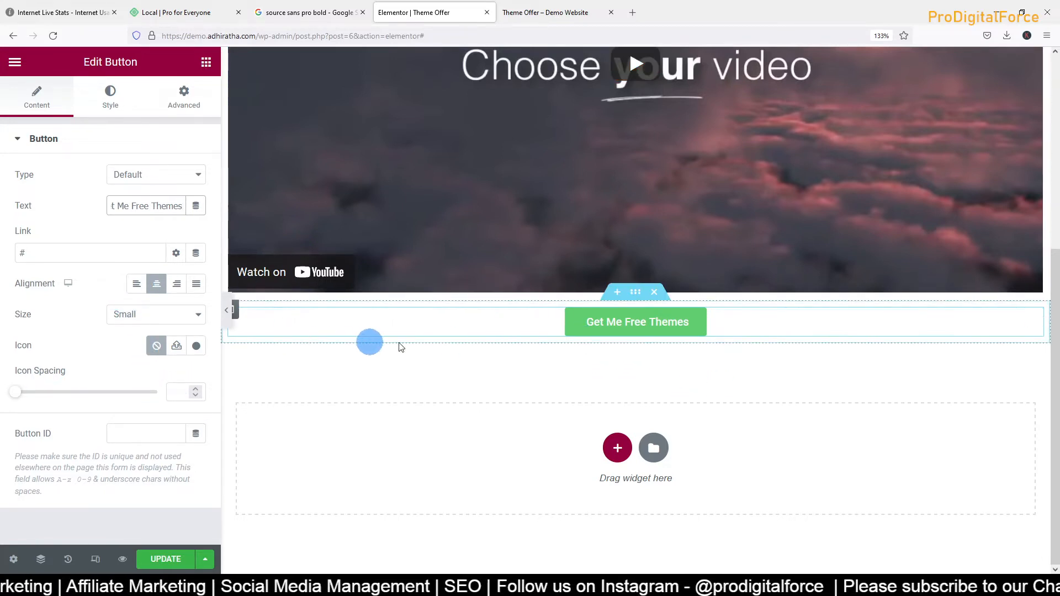
Set the button's background colour to near-black #030C04E6 and update the page
{"action": "left_click", "coordinate": [116, 104]}
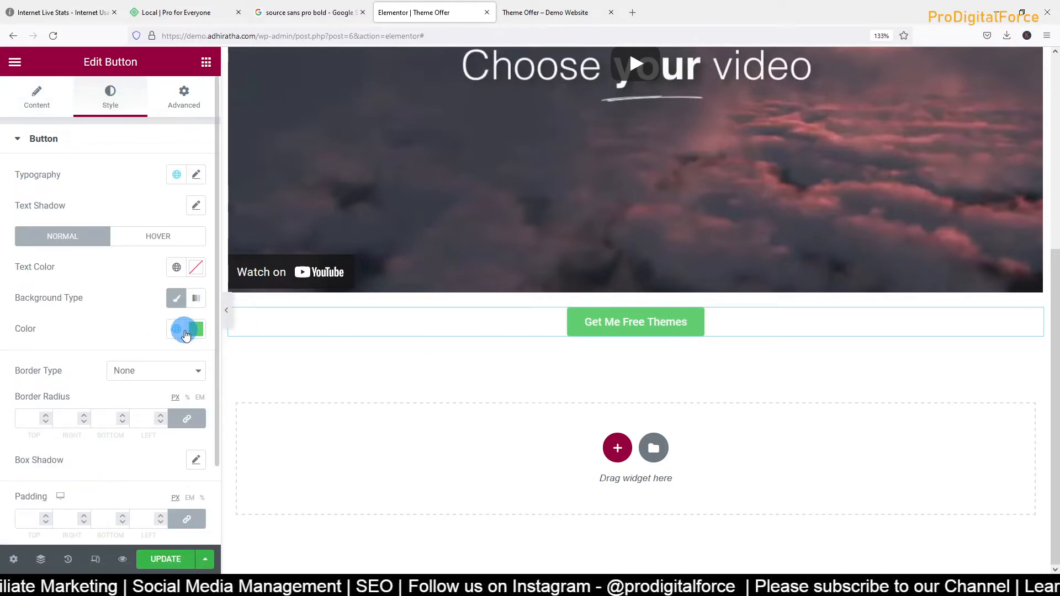
{"action": "left_click", "coordinate": [193, 331]}
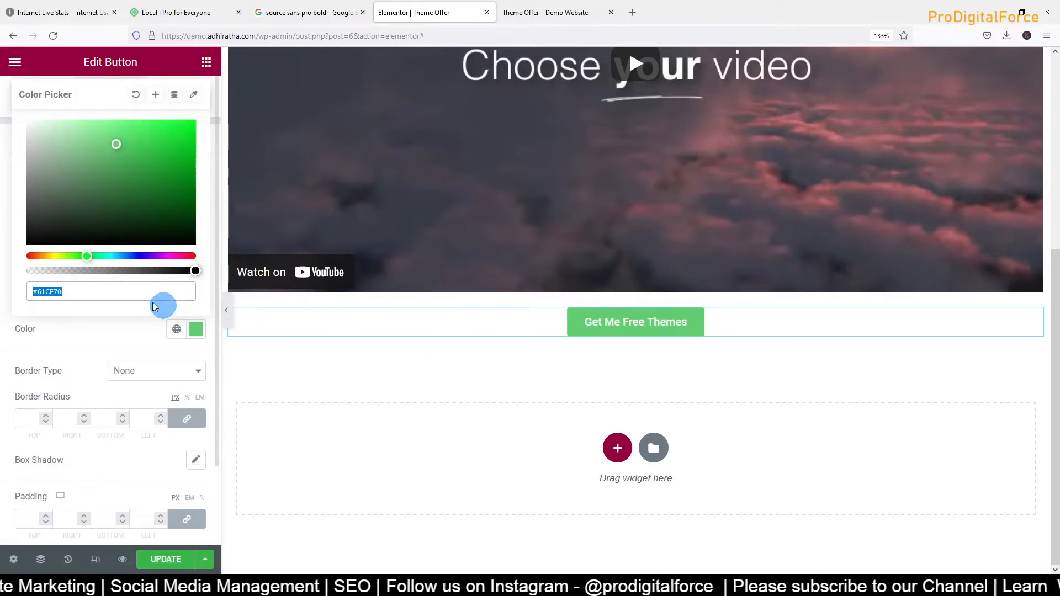
{"action": "left_click", "coordinate": [180, 271]}
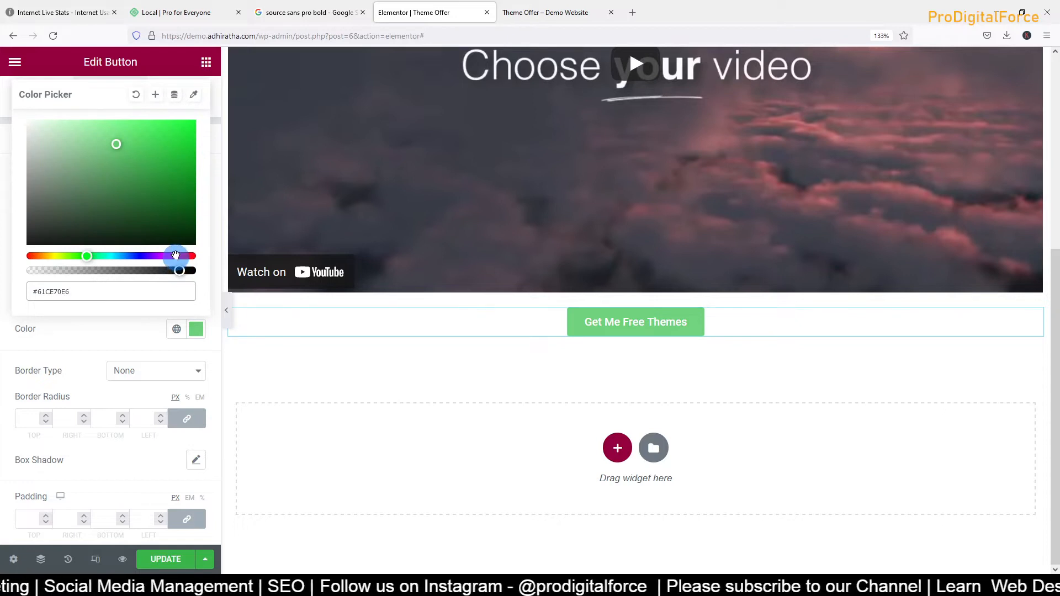
{"action": "left_click", "coordinate": [171, 241]}
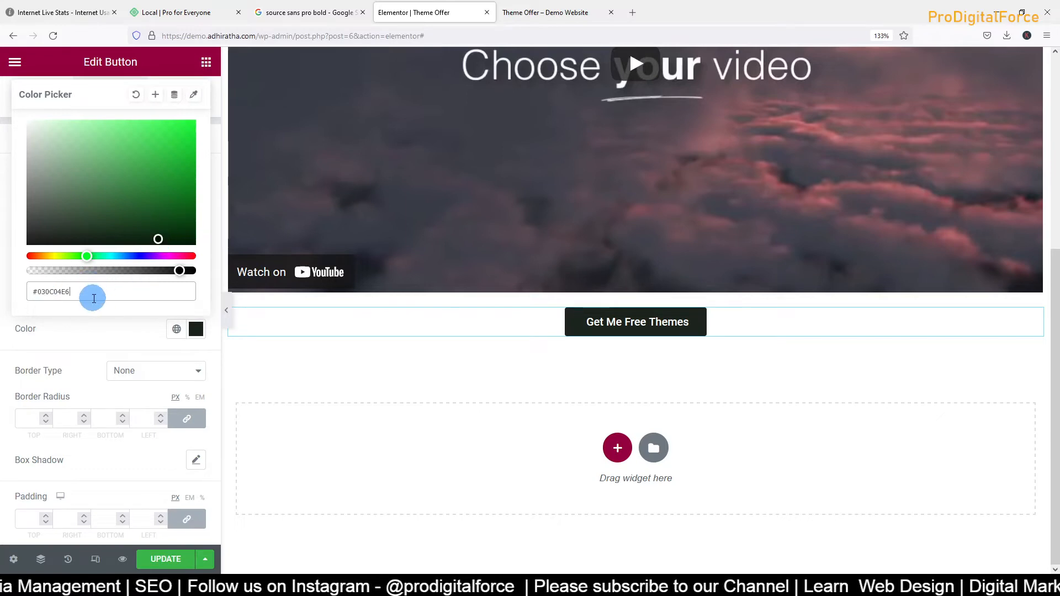
{"action": "left_click_drag", "start_coordinate": [85, 293], "coordinate": [4, 293]}
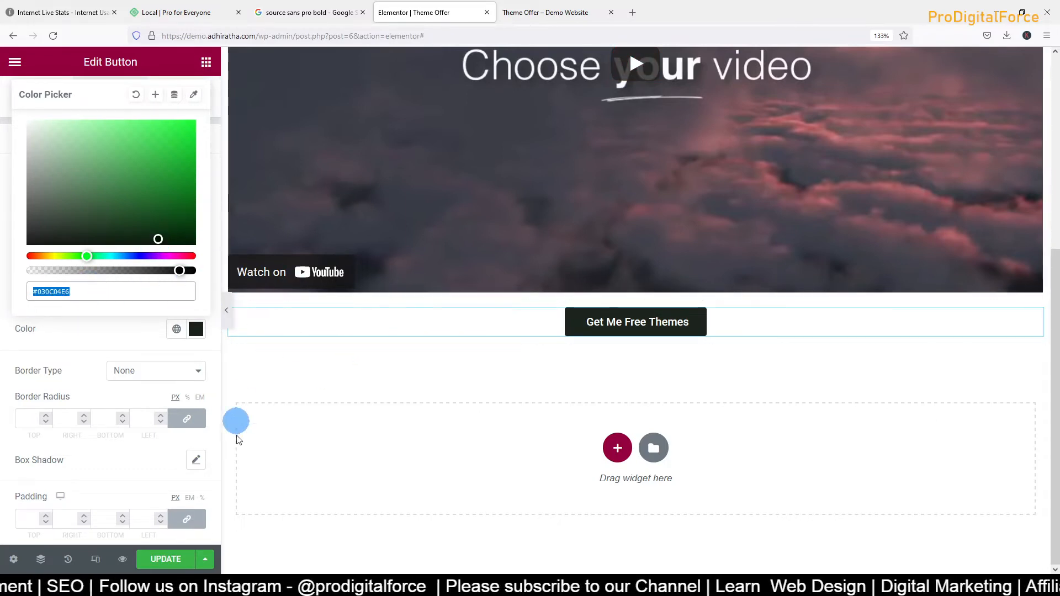
{"action": "left_click", "coordinate": [159, 559]}
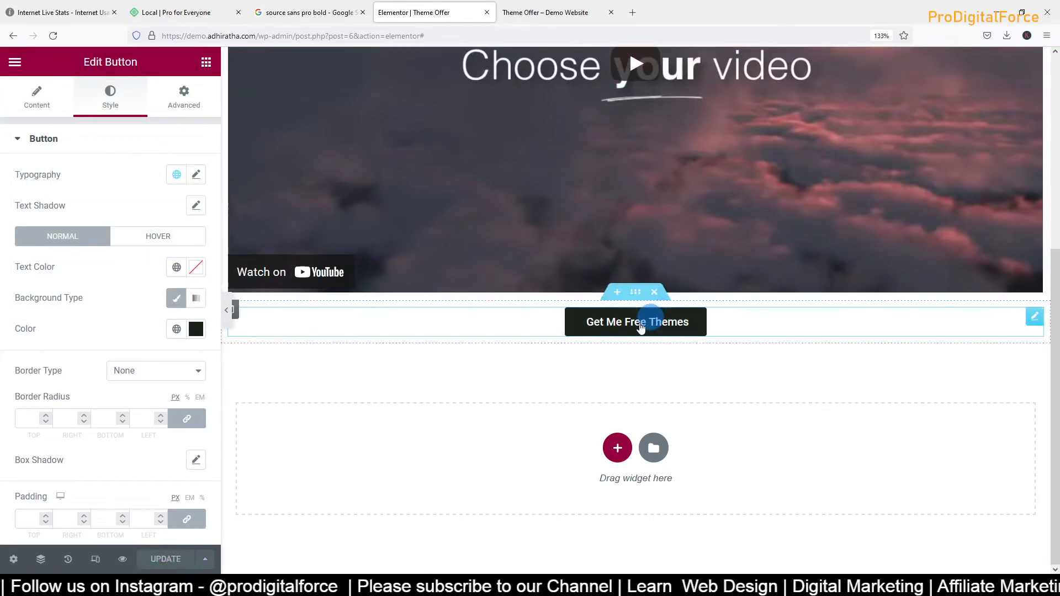
Set the button's size to Medium
{"action": "left_click", "coordinate": [44, 105]}
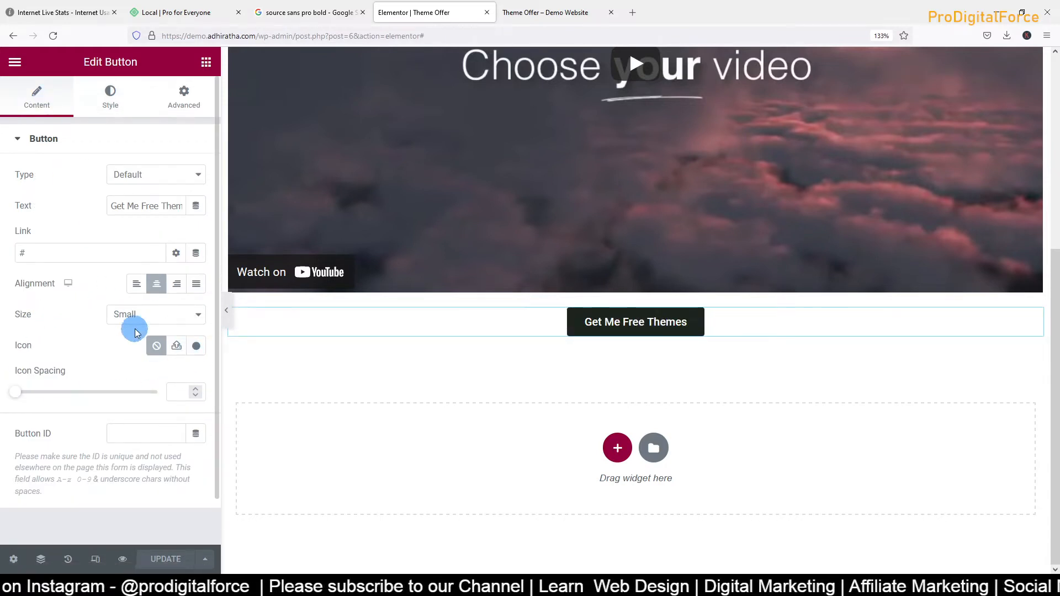
{"action": "left_click", "coordinate": [130, 315]}
{"action": "left_click", "coordinate": [130, 367]}
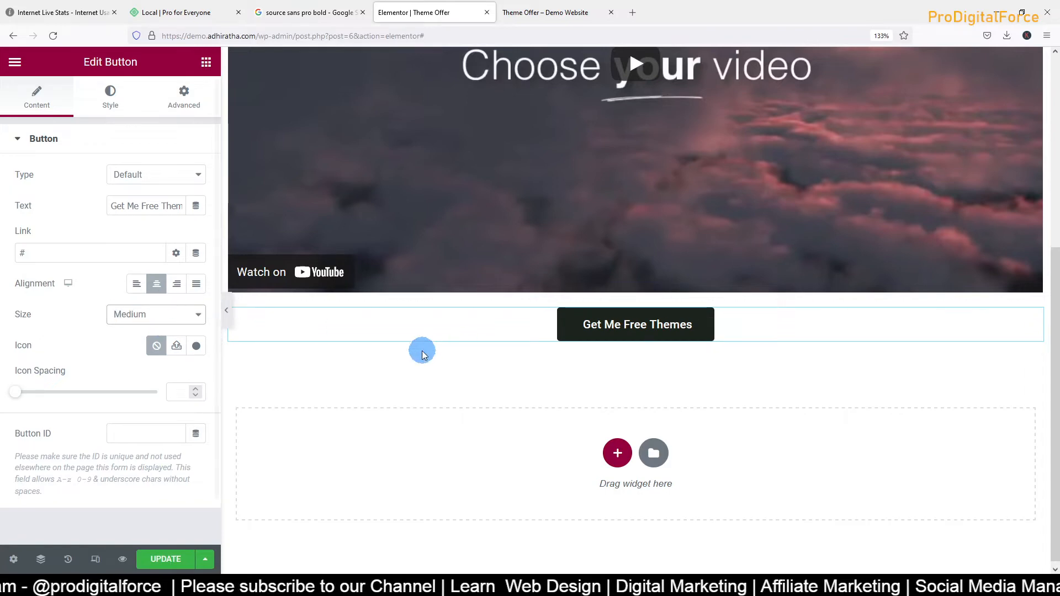
Duplicate the button below the video, move one of the two directly above the video, and update the page
{"action": "scroll", "coordinate": [558, 380], "scroll_direction": "up", "scroll_amount": 1}
{"action": "scroll", "coordinate": [557, 383], "scroll_direction": "up", "scroll_amount": 5}
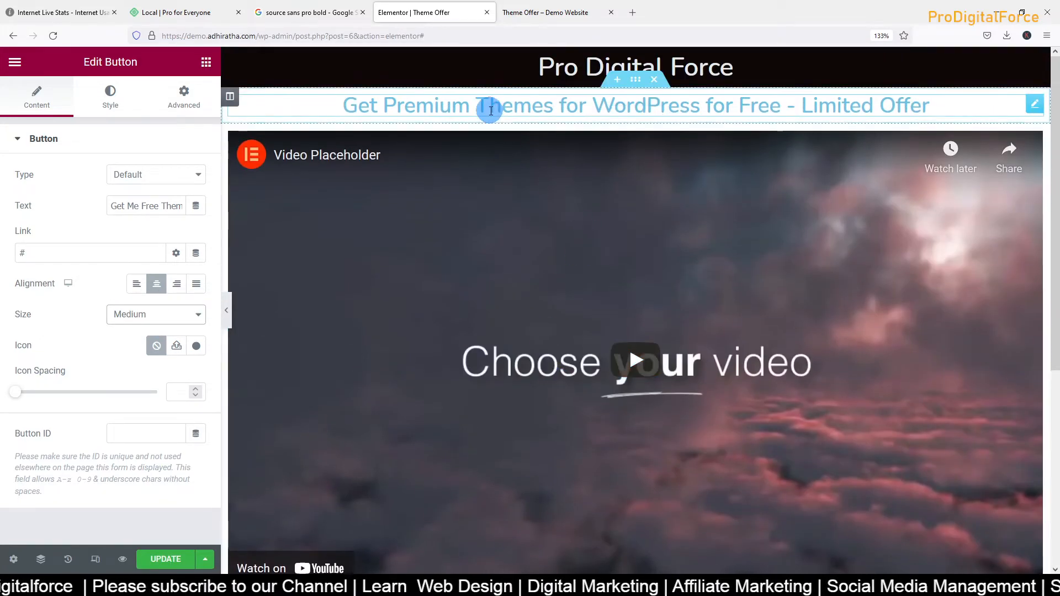
{"action": "scroll", "coordinate": [525, 362], "scroll_direction": "down", "scroll_amount": 5}
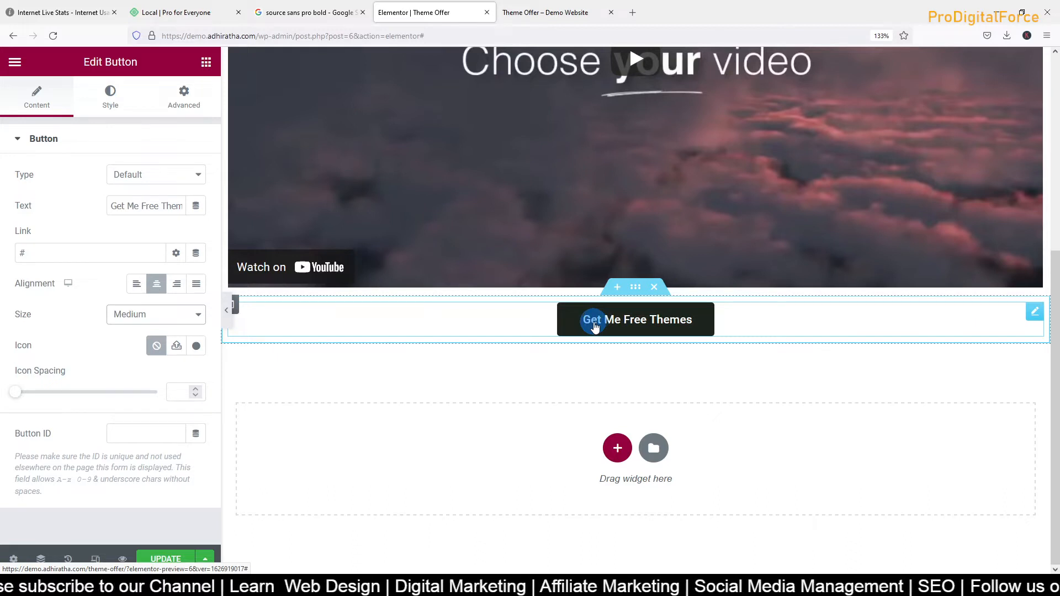
{"action": "right_click", "coordinate": [635, 302]}
{"action": "left_click", "coordinate": [653, 368]}
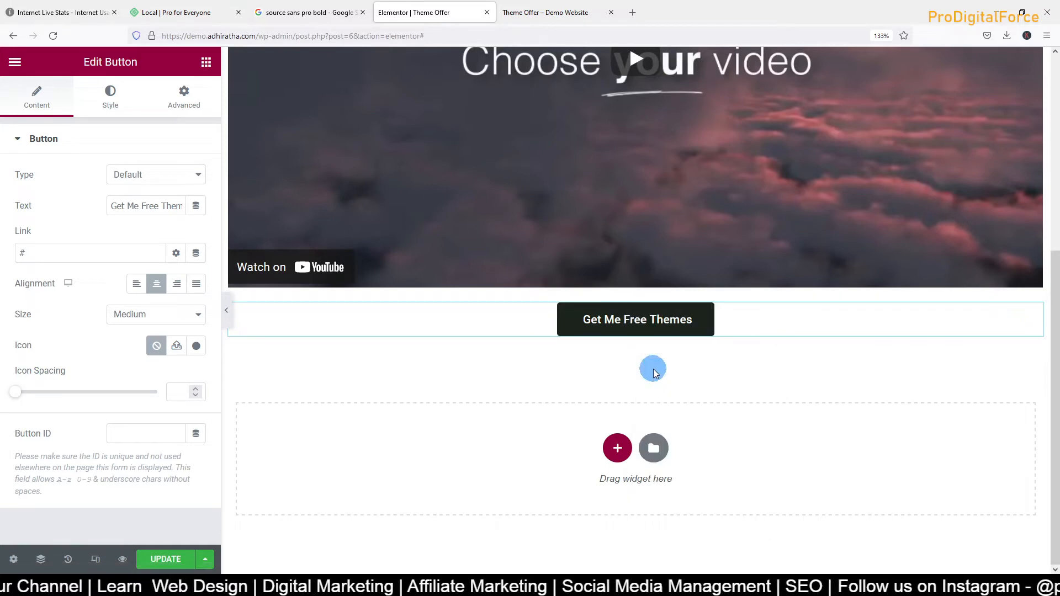
{"action": "right_click", "coordinate": [590, 323]}
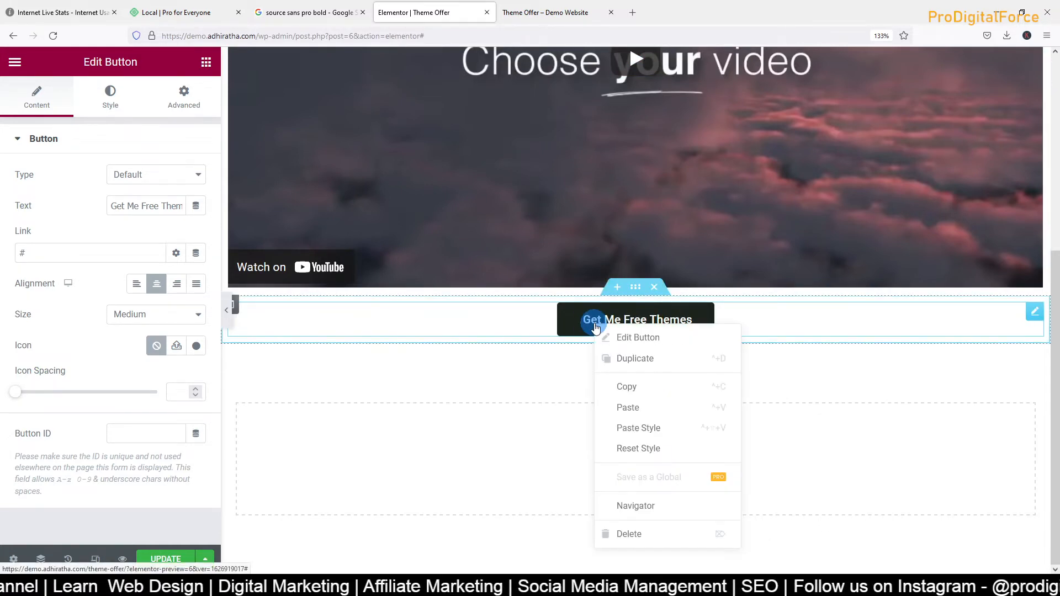
{"action": "left_click", "coordinate": [634, 359]}
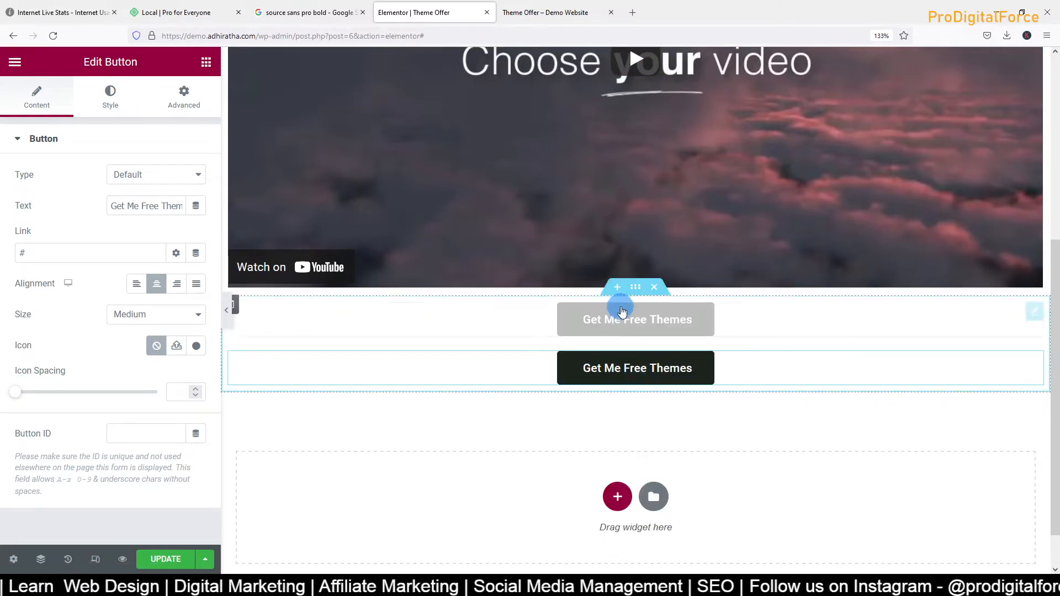
{"action": "left_click_drag", "start_coordinate": [633, 294], "coordinate": [618, 117]}
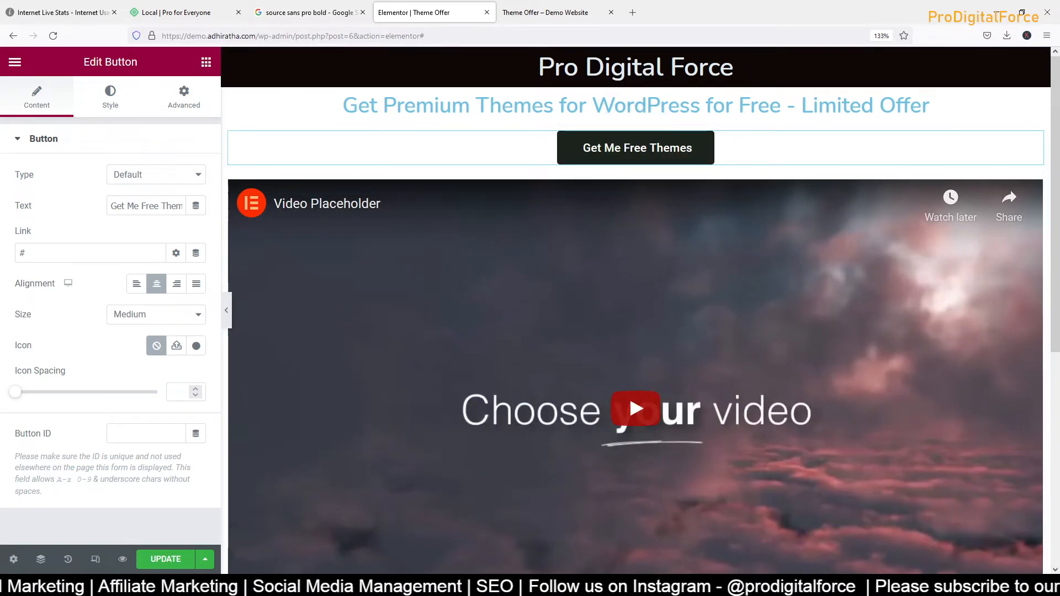
{"action": "left_click", "coordinate": [170, 563]}
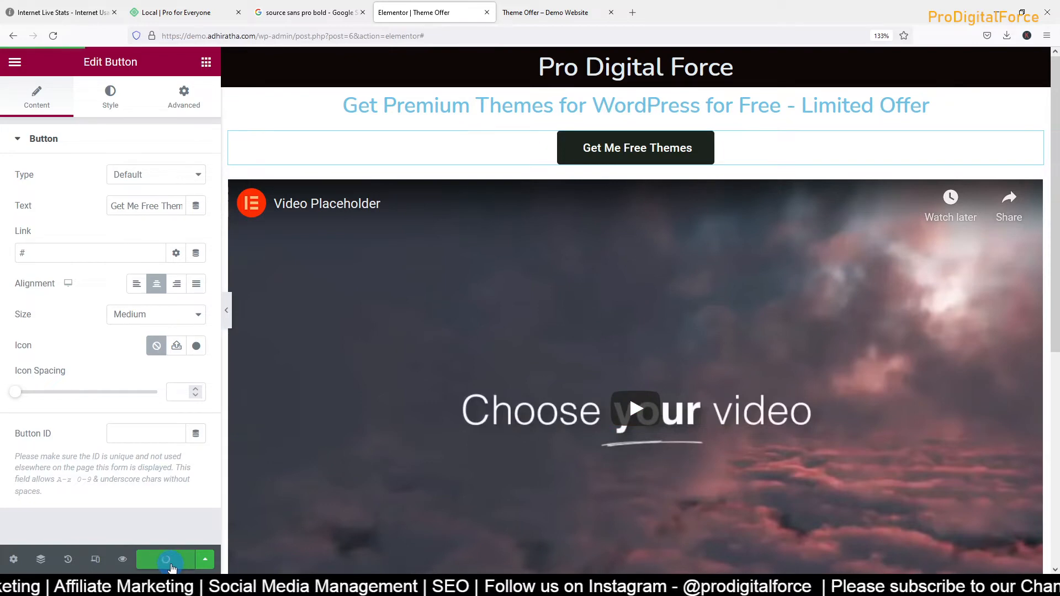
Switch the editor to the mobile preview and set the size of the button above the video to Small
{"action": "left_click", "coordinate": [96, 559]}
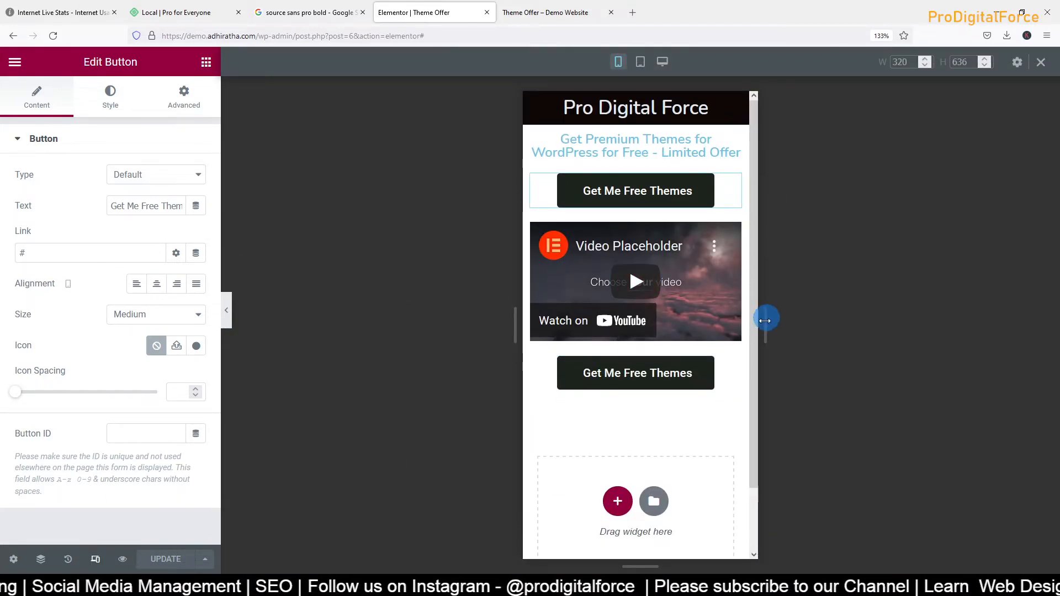
{"action": "left_click", "coordinate": [604, 192]}
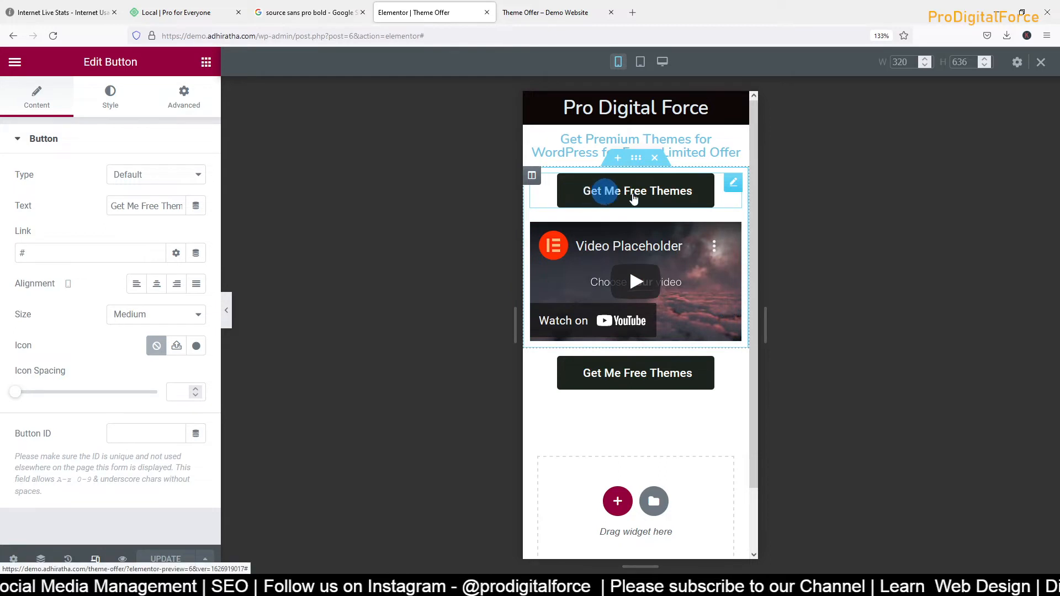
{"action": "left_click", "coordinate": [670, 200]}
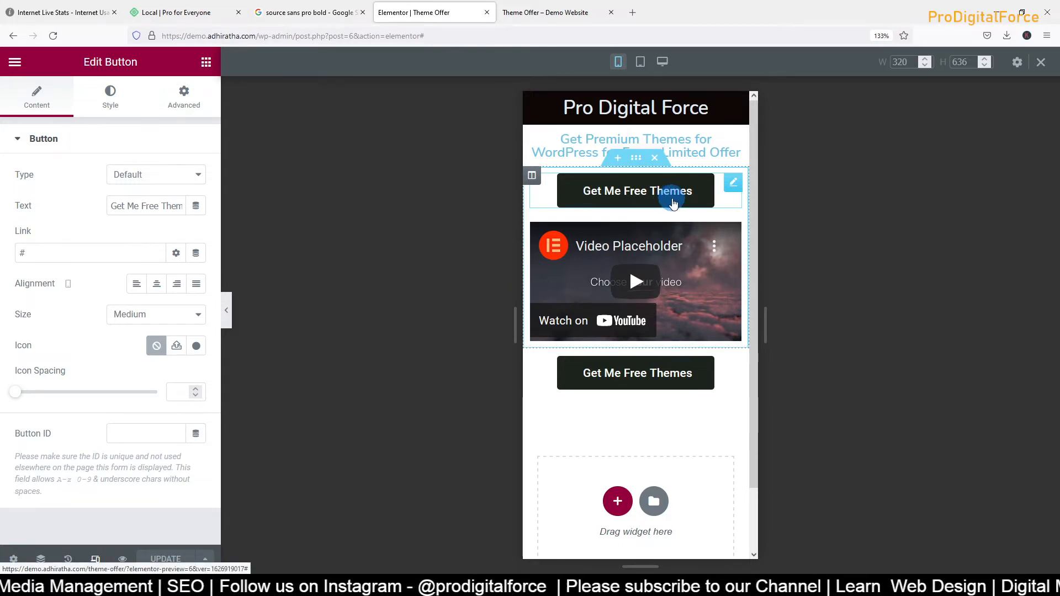
{"action": "left_click", "coordinate": [733, 184]}
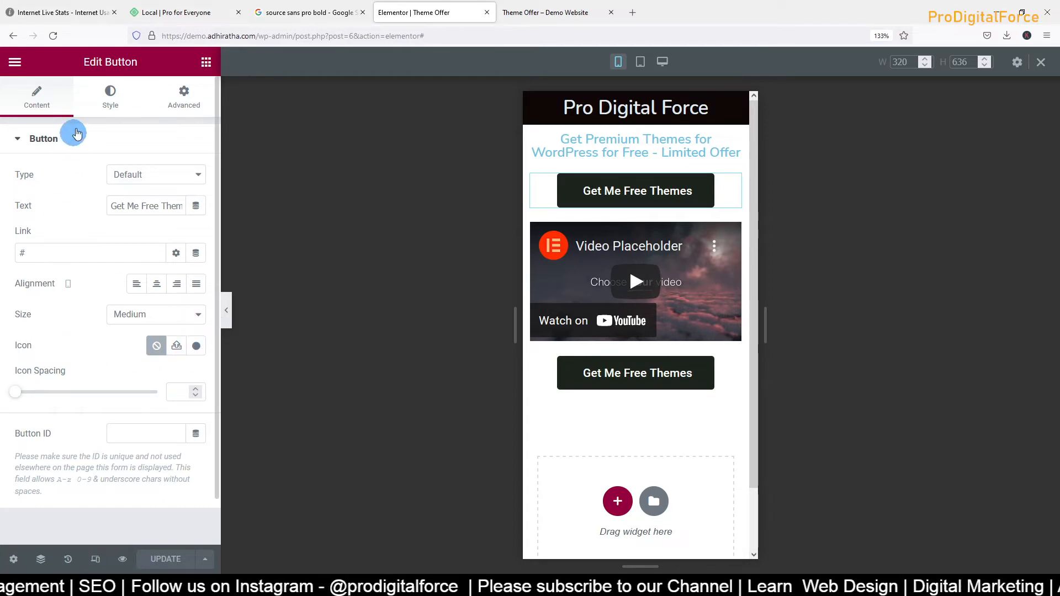
{"action": "left_click", "coordinate": [144, 314]}
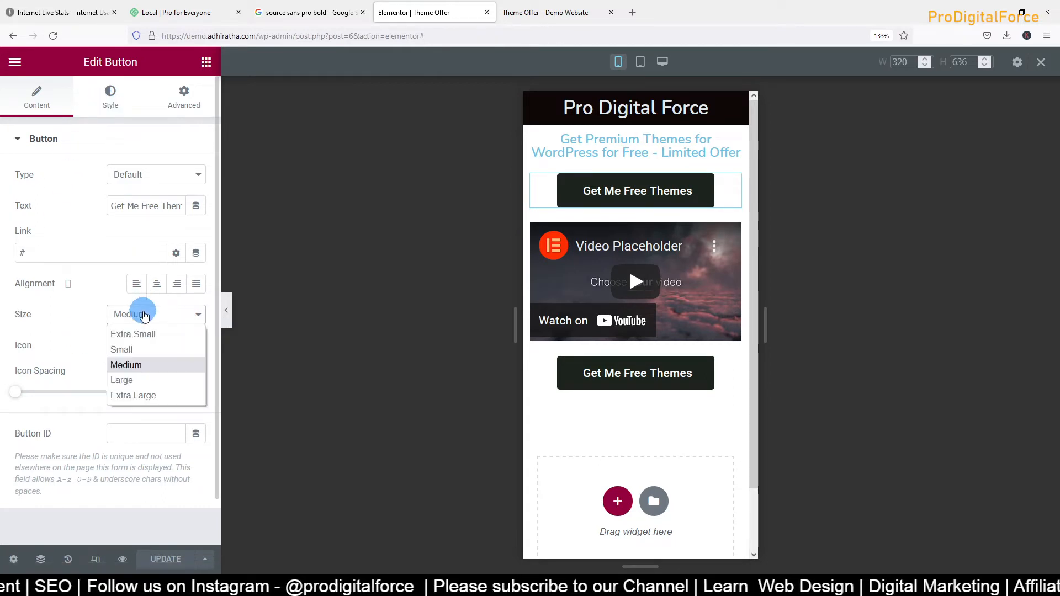
{"action": "left_click", "coordinate": [133, 349]}
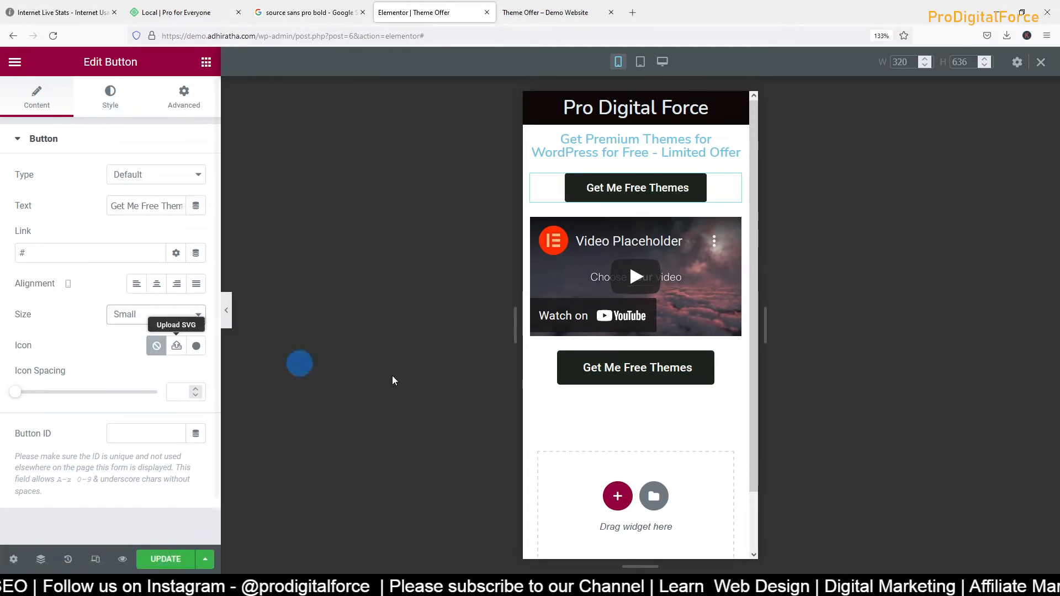
Set the size of the button below the video to Small and update the page
{"action": "left_click", "coordinate": [646, 370]}
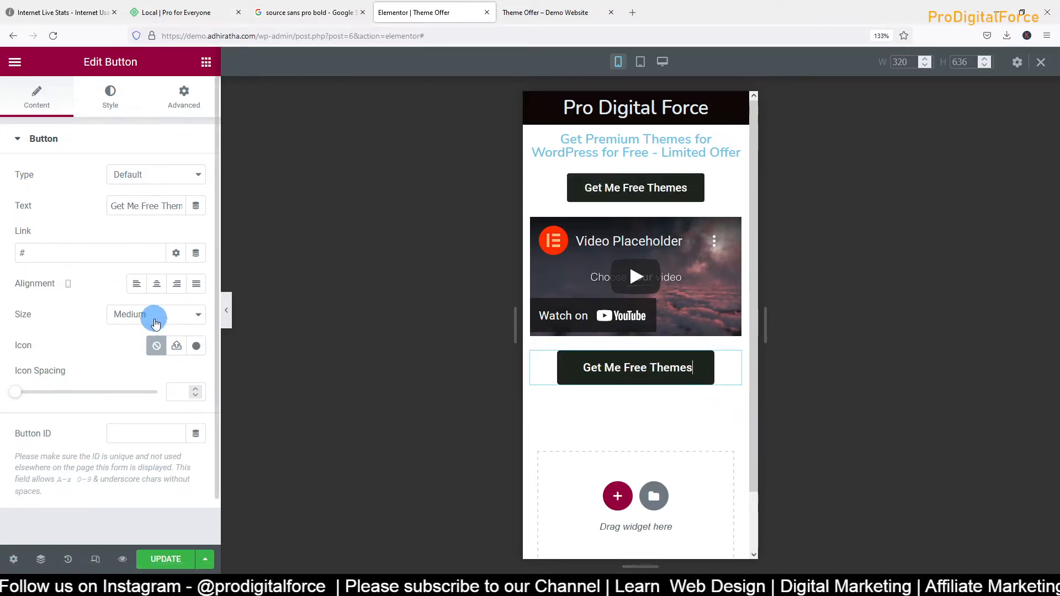
{"action": "left_click", "coordinate": [155, 324]}
{"action": "left_click", "coordinate": [139, 347]}
{"action": "left_click", "coordinate": [155, 559]}
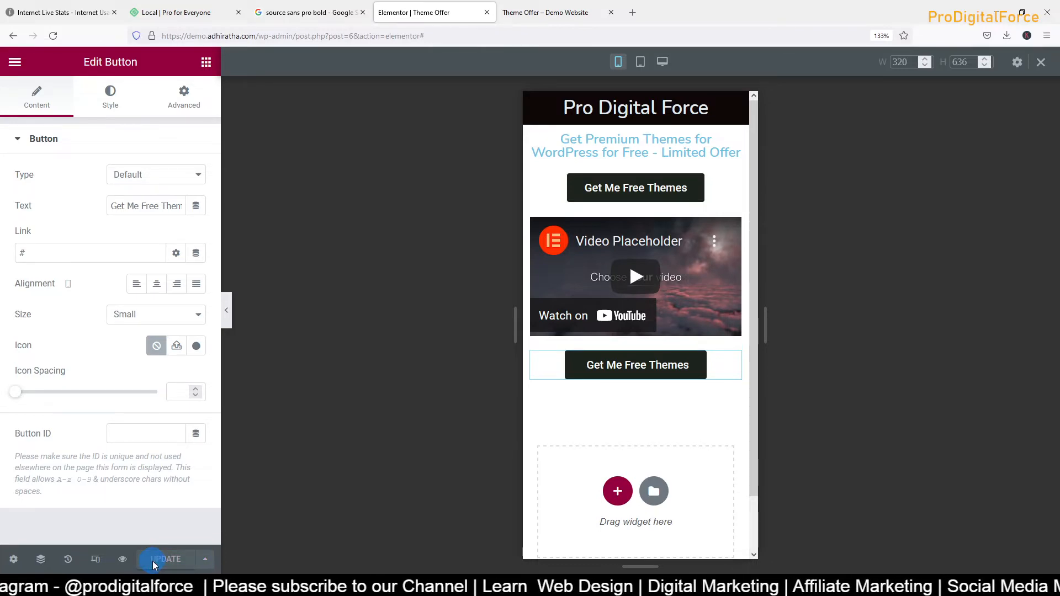
{"action": "key", "text": "alt+Tab"}
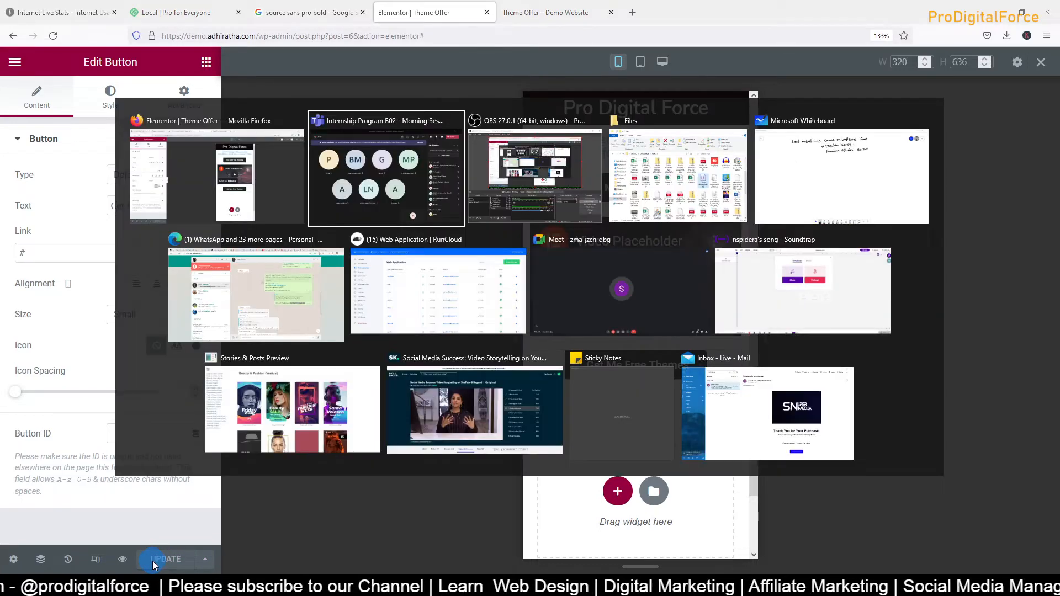
{"action": "key", "text": "alt+Tab"}
{"action": "key", "text": "alt+Tab"}
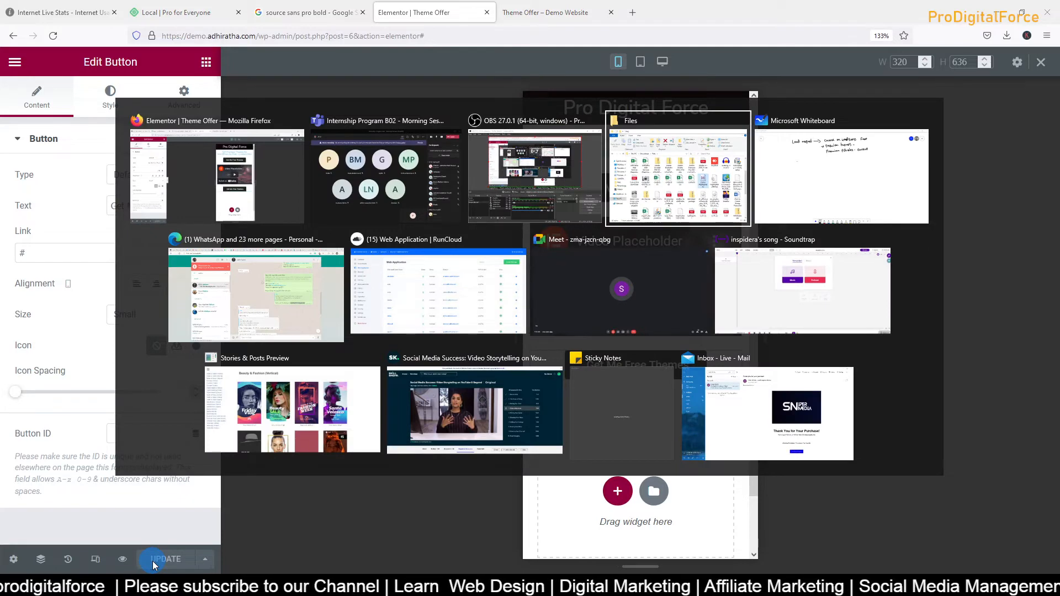
{"action": "key", "text": "Escape"}
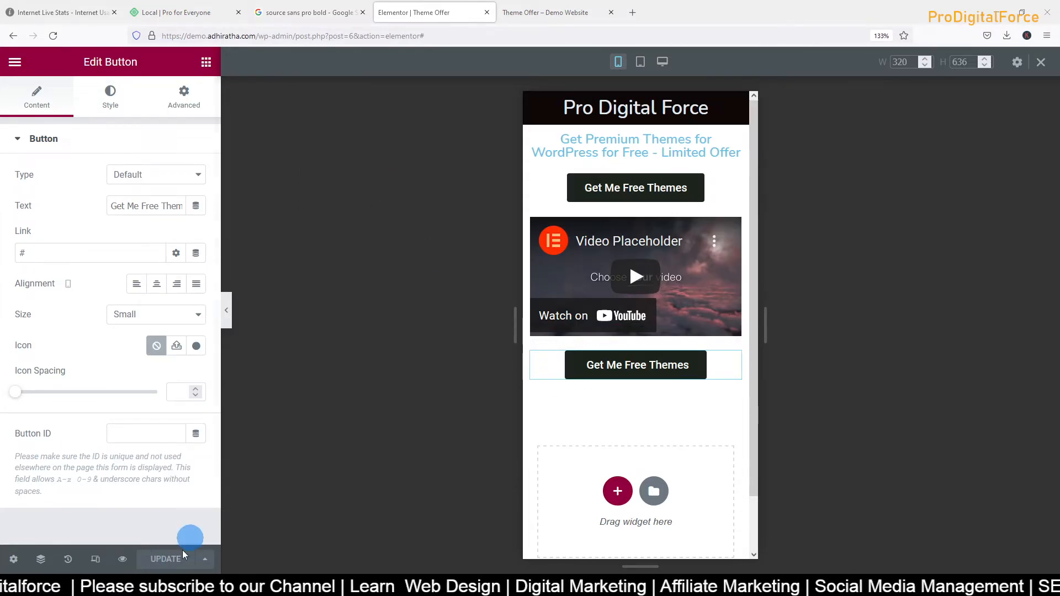
Reload the live Theme Offer page and review its headline, video and both buttons against the editor's mobile preview
{"action": "left_click", "coordinate": [565, 12]}
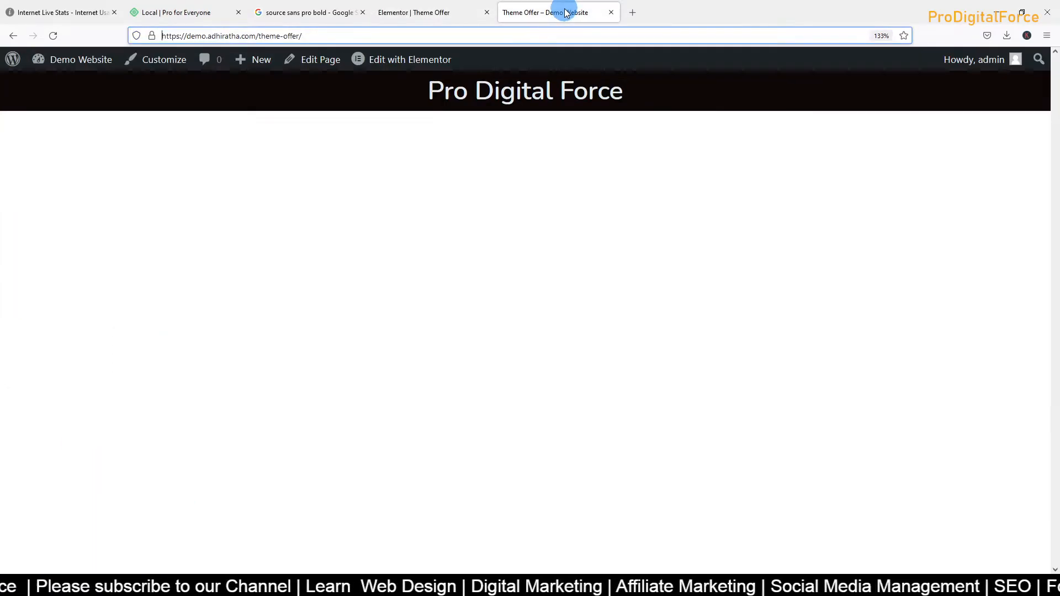
{"action": "left_click", "coordinate": [381, 38]}
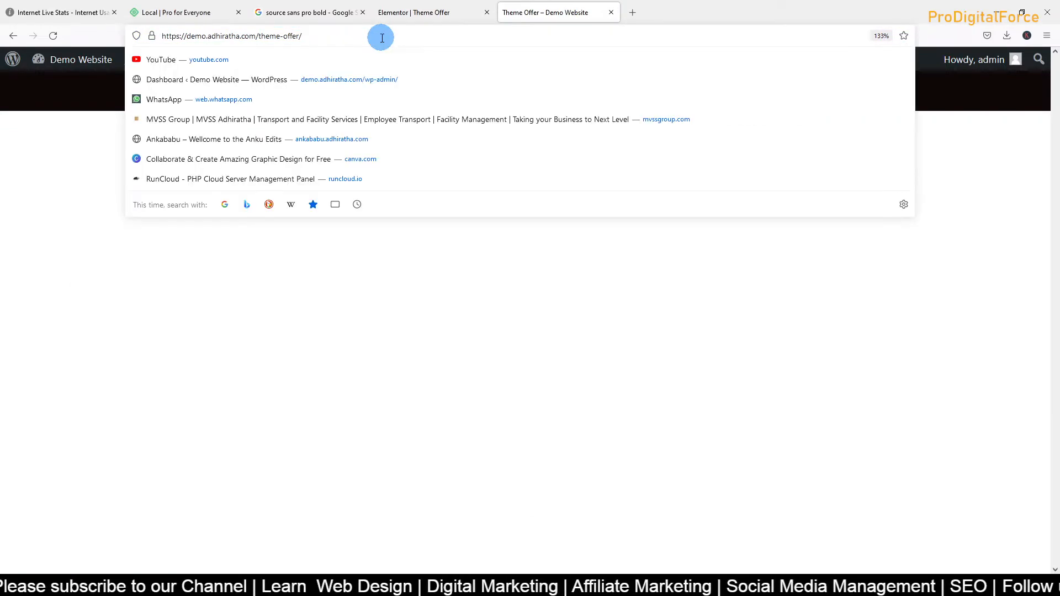
{"action": "key", "text": "Return"}
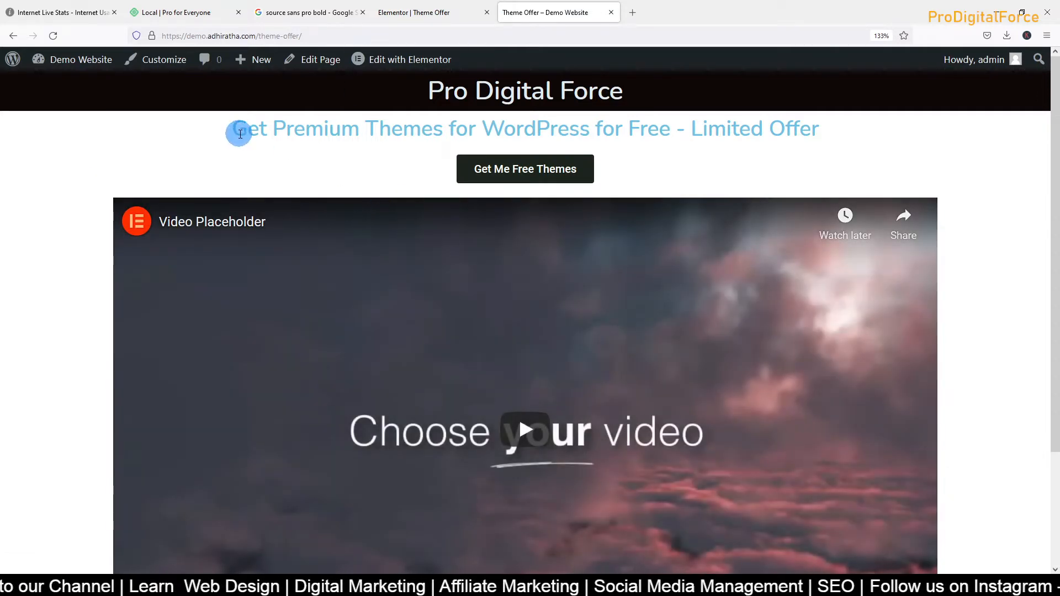
{"action": "left_click_drag", "start_coordinate": [237, 134], "coordinate": [808, 138]}
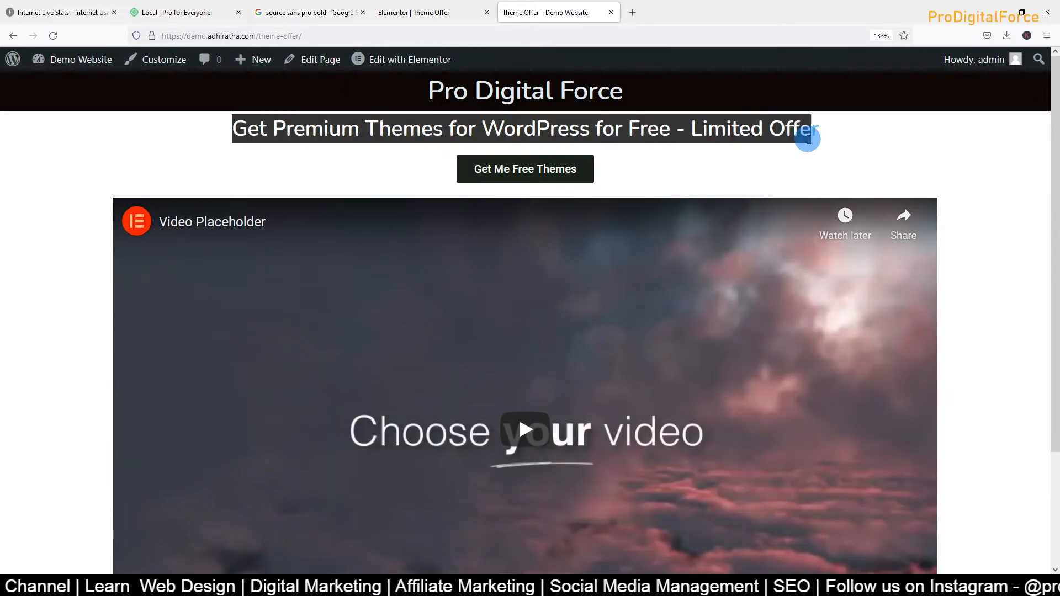
{"action": "left_click", "coordinate": [691, 166]}
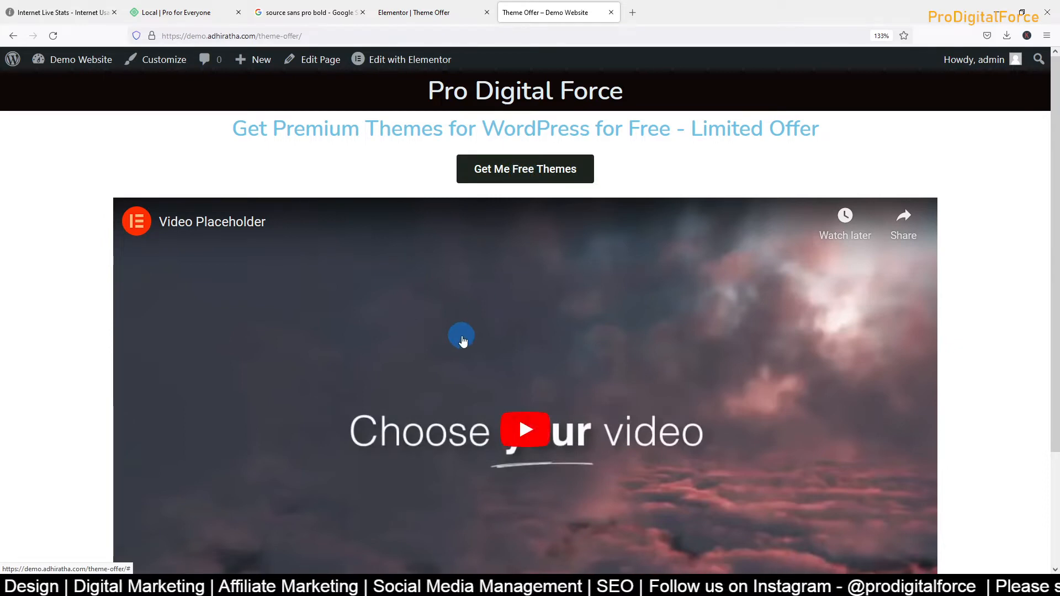
{"action": "scroll", "coordinate": [462, 335], "scroll_direction": "down", "scroll_amount": 3}
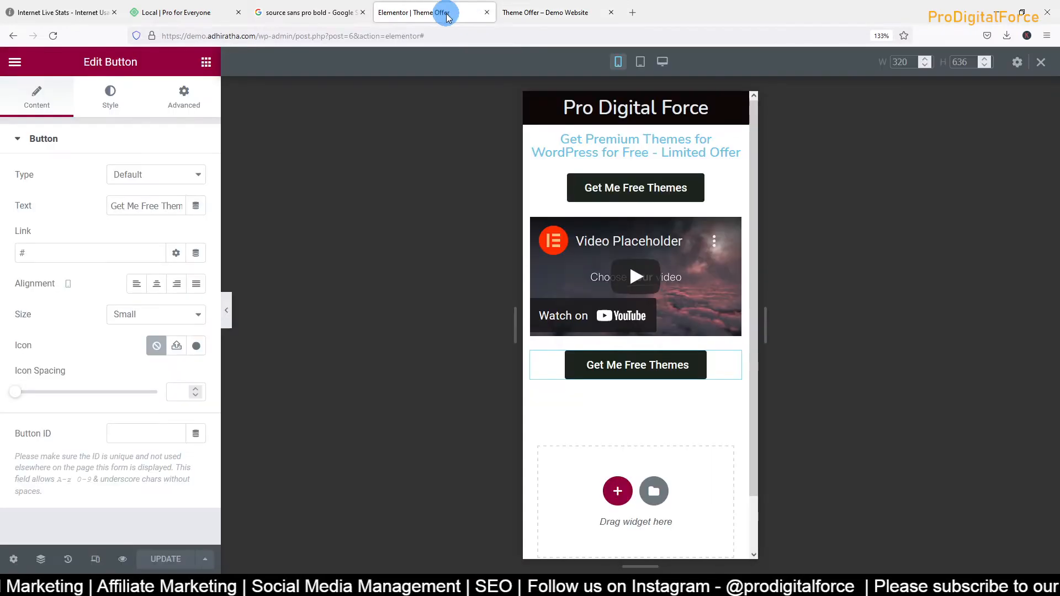
{"action": "left_click", "coordinate": [430, 12]}
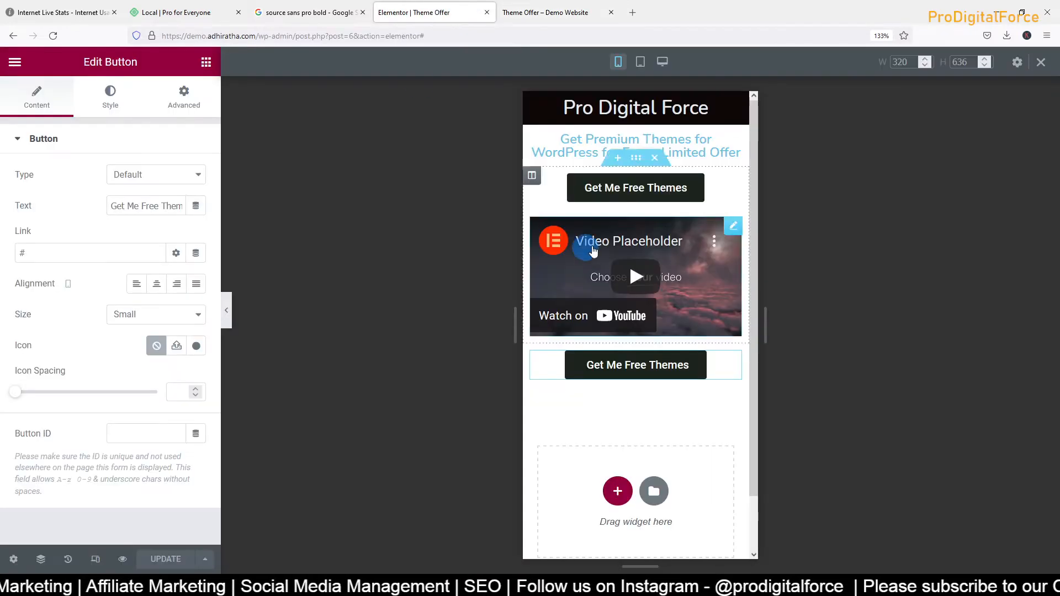
{"action": "left_click", "coordinate": [558, 12]}
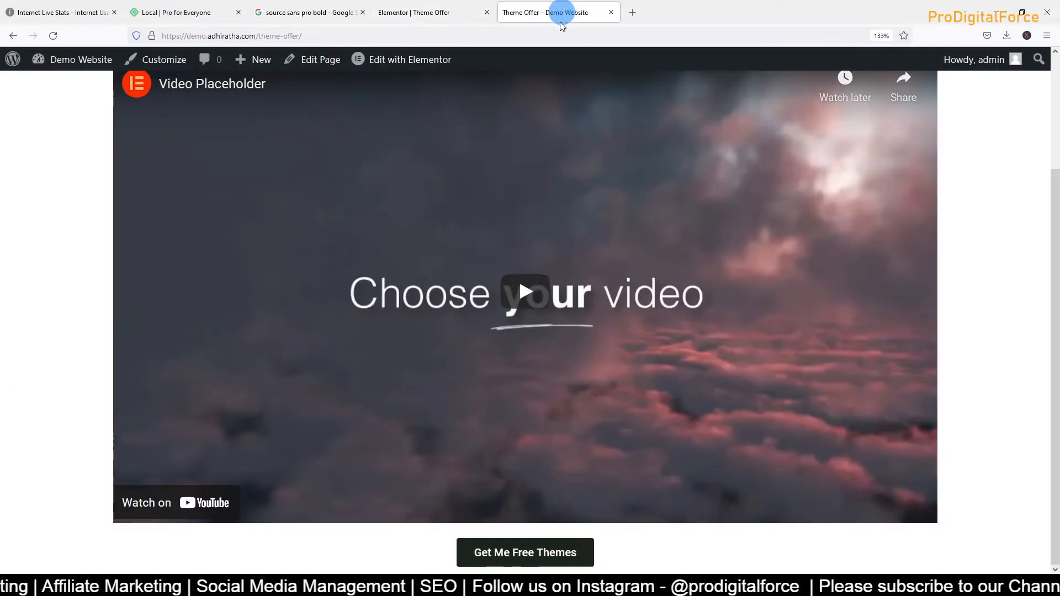
{"action": "scroll", "coordinate": [467, 243], "scroll_direction": "up", "scroll_amount": 3}
{"action": "left_click_drag", "start_coordinate": [238, 122], "coordinate": [706, 124]}
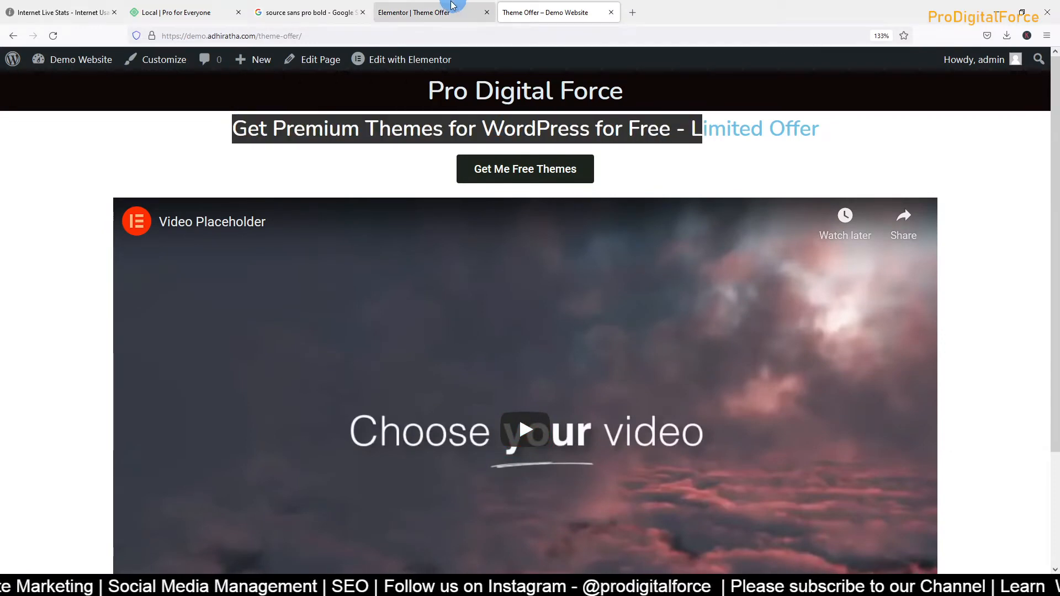
Return to the Elementor editor for Theme Offer and switch from the mobile preview to the desktop view
{"action": "left_click", "coordinate": [414, 12]}
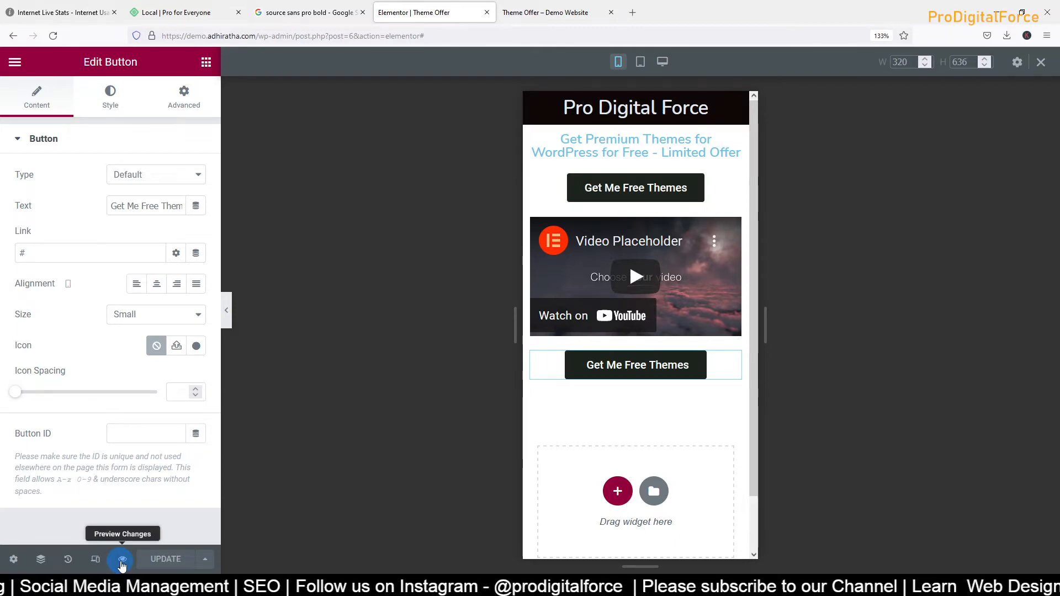
{"action": "left_click", "coordinate": [97, 559]}
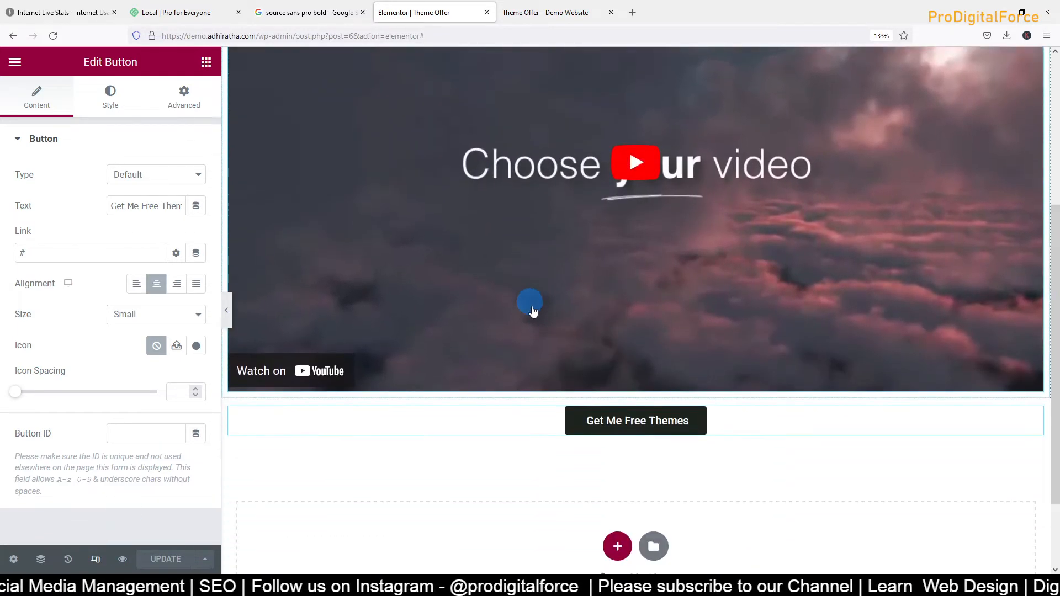
{"action": "scroll", "coordinate": [534, 320], "scroll_direction": "up", "scroll_amount": 6}
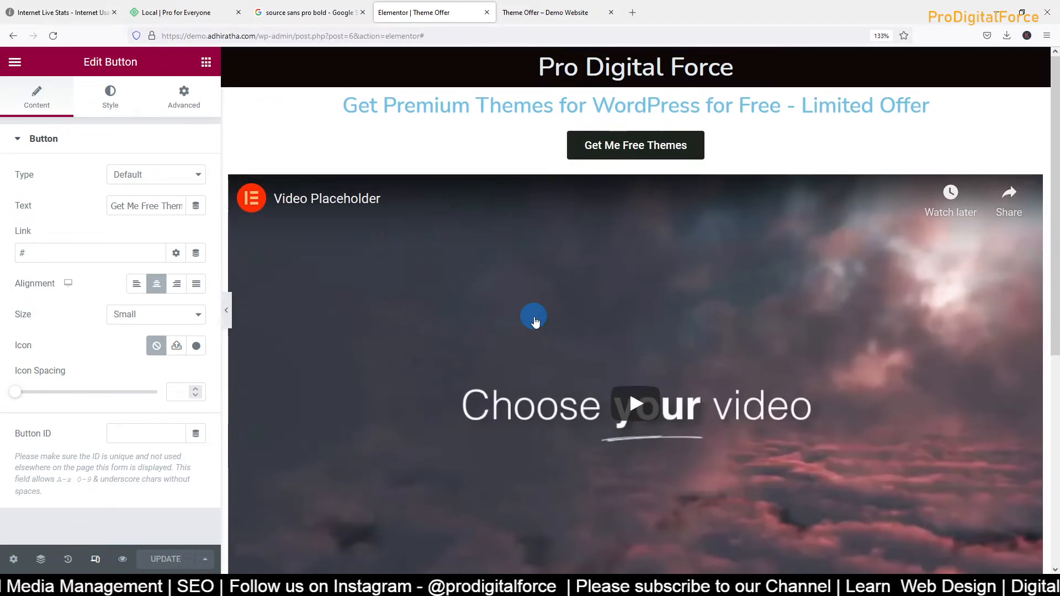
Set the text color of the "Get Premium Themes for WordPress for Free - Limited Offer" heading to #215DC8 and update the page
{"action": "left_click", "coordinate": [478, 106]}
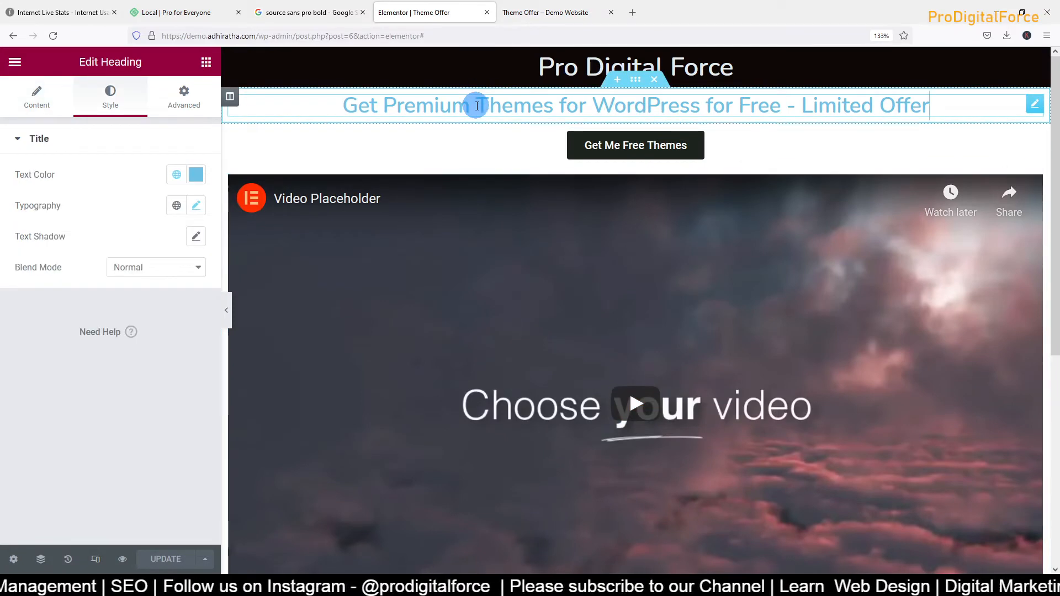
{"action": "left_click", "coordinate": [196, 178]}
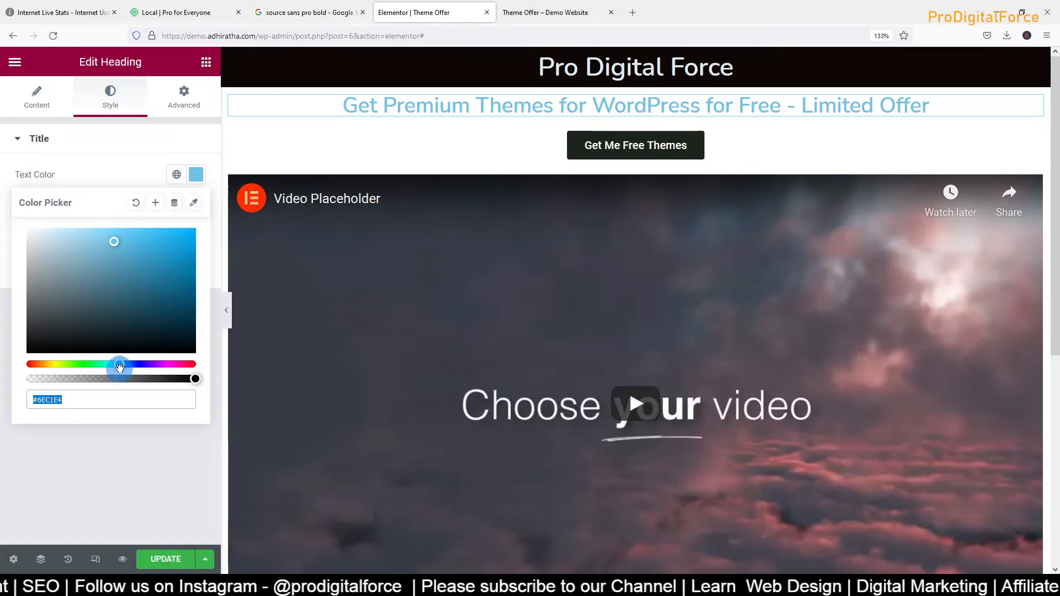
{"action": "left_click_drag", "start_coordinate": [120, 365], "coordinate": [129, 365]}
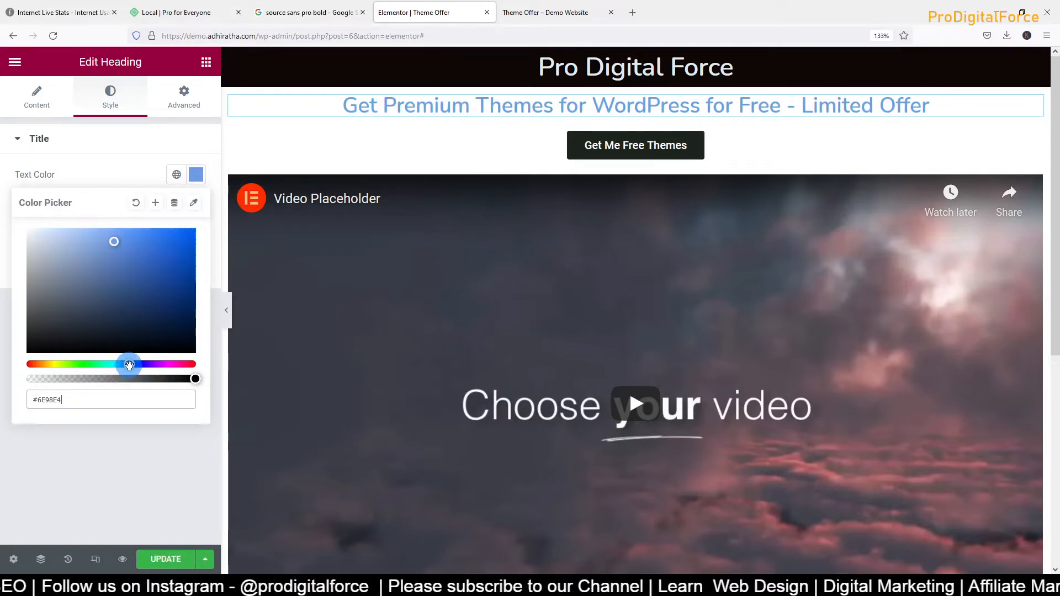
{"action": "left_click", "coordinate": [122, 286]}
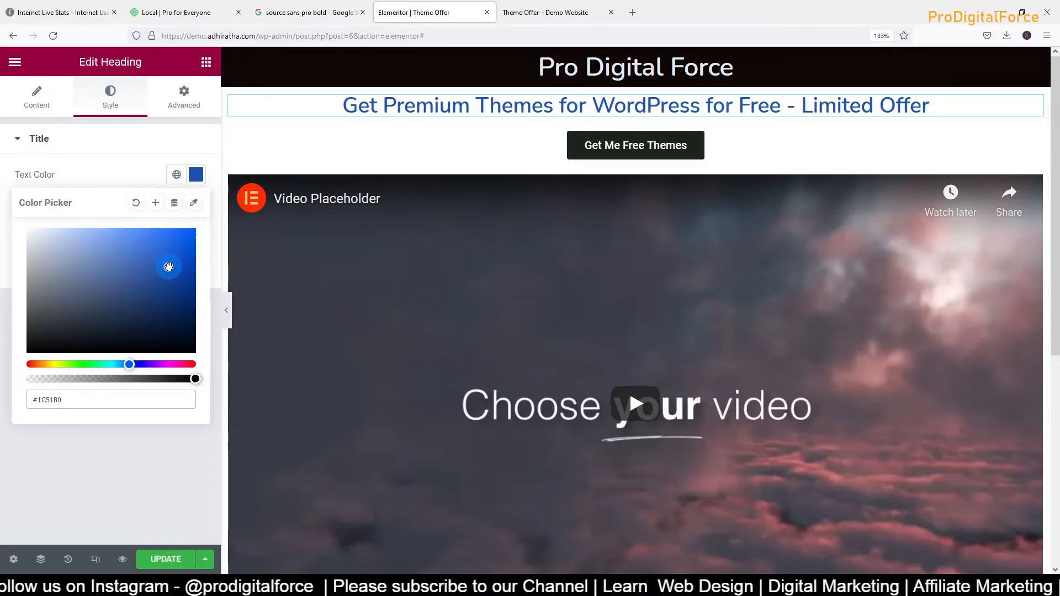
{"action": "left_click", "coordinate": [153, 254]}
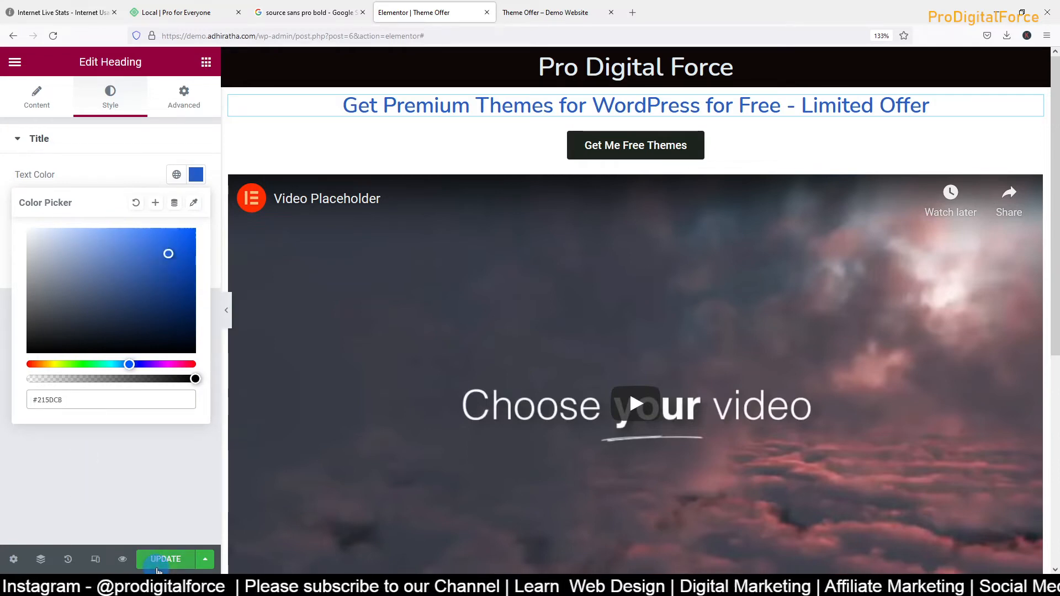
{"action": "left_click", "coordinate": [157, 562]}
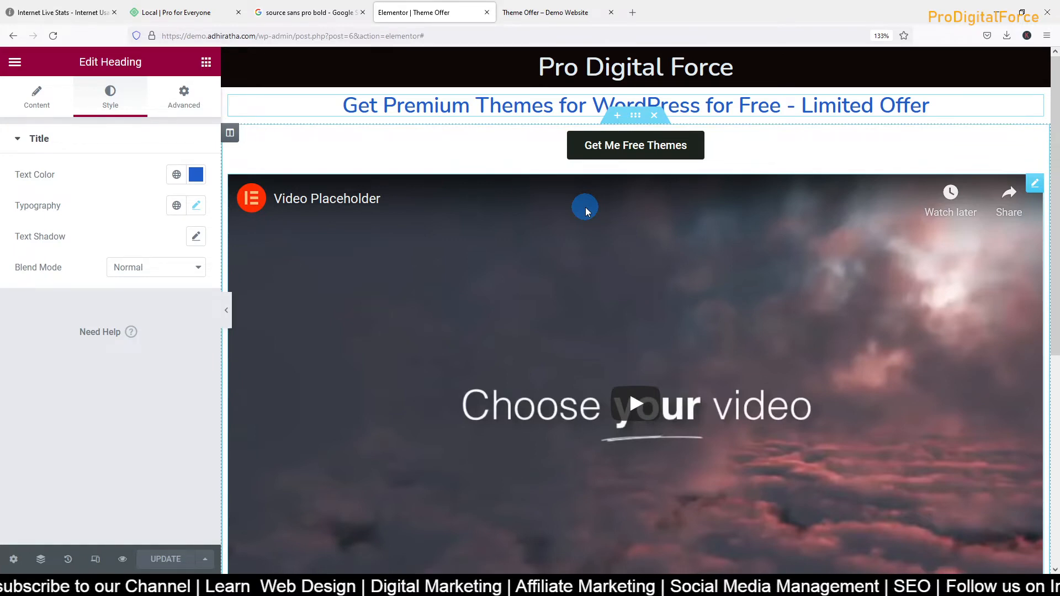
{"action": "scroll", "coordinate": [585, 207], "scroll_direction": "down", "scroll_amount": 5}
{"action": "scroll", "coordinate": [509, 313], "scroll_direction": "up", "scroll_amount": 5}
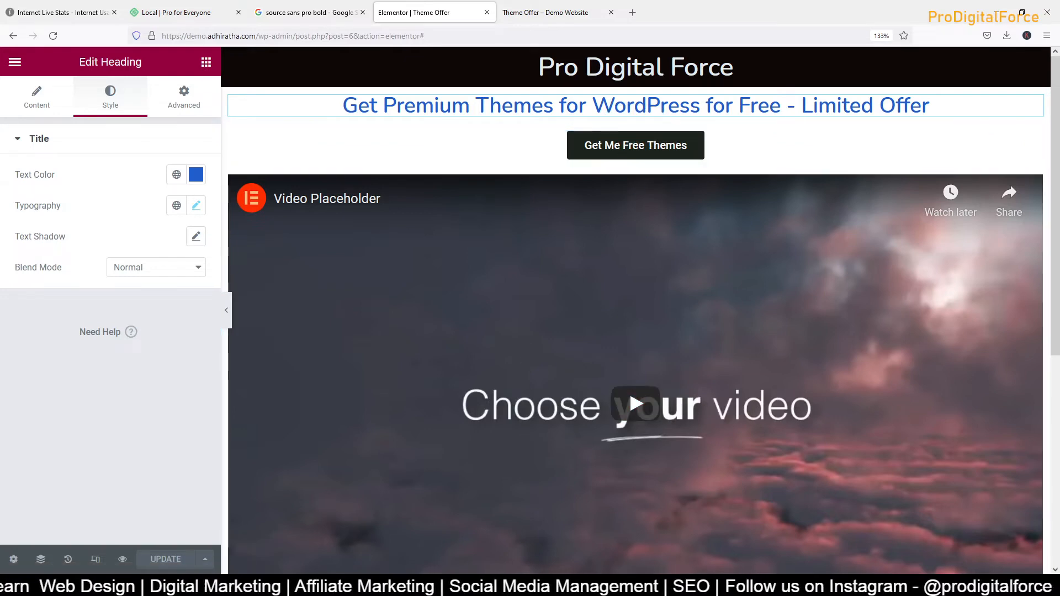
{"action": "mouse_move", "coordinate": [256, 585]}
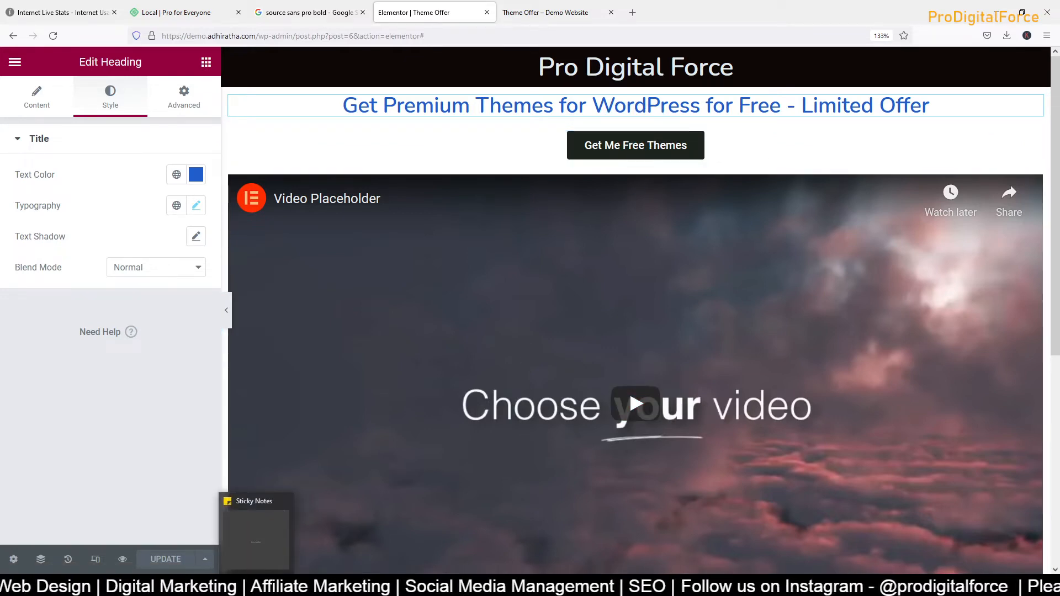
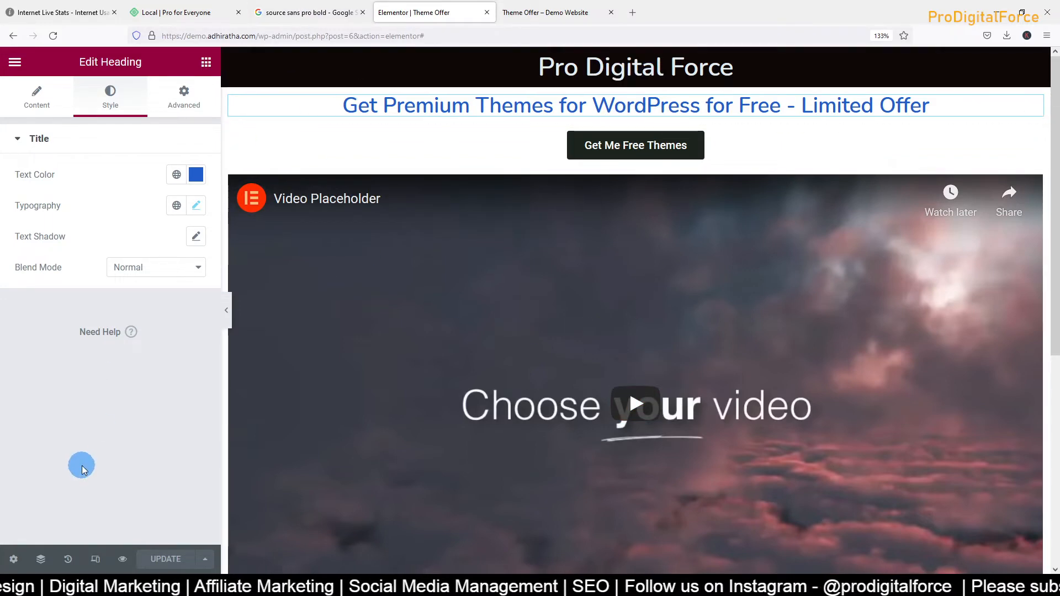
Exit the Elementor editor to the WordPress dashboard
{"action": "left_click", "coordinate": [15, 62]}
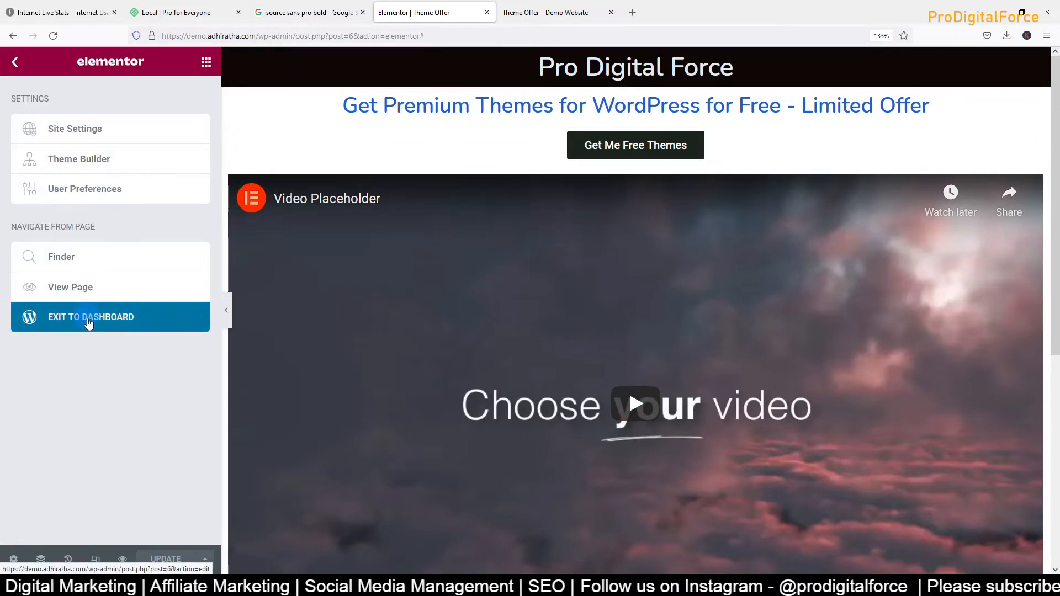
{"action": "left_click", "coordinate": [89, 323]}
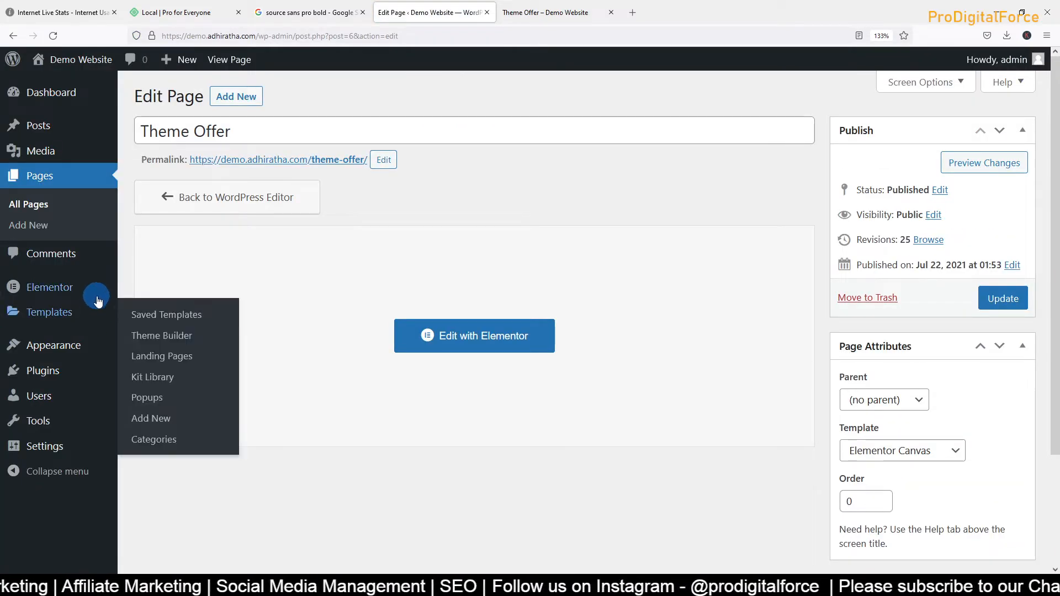
{"action": "mouse_move", "coordinate": [97, 300]}
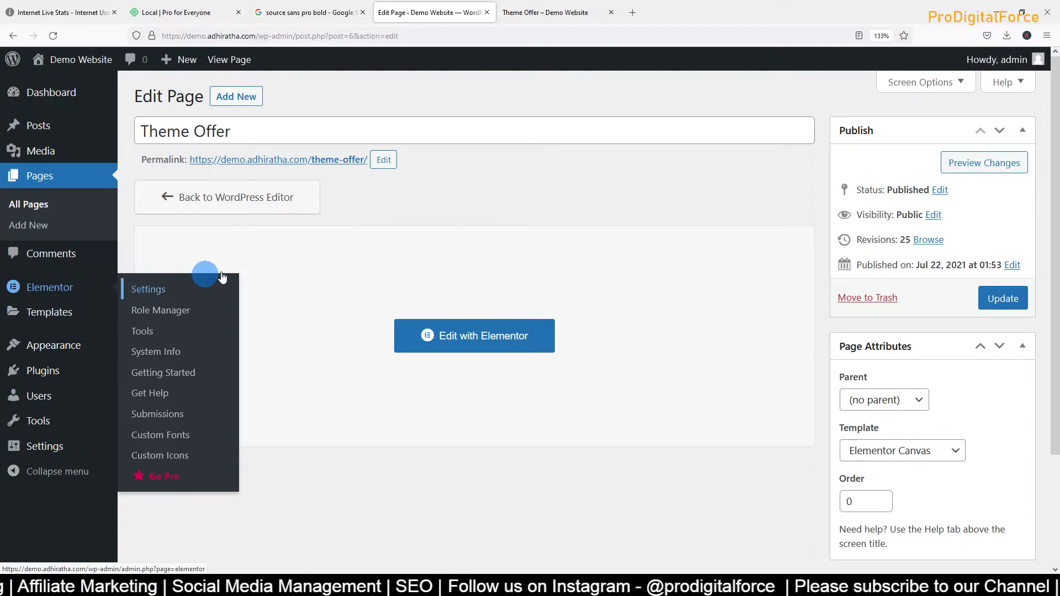
{"action": "mouse_move", "coordinate": [68, 368]}
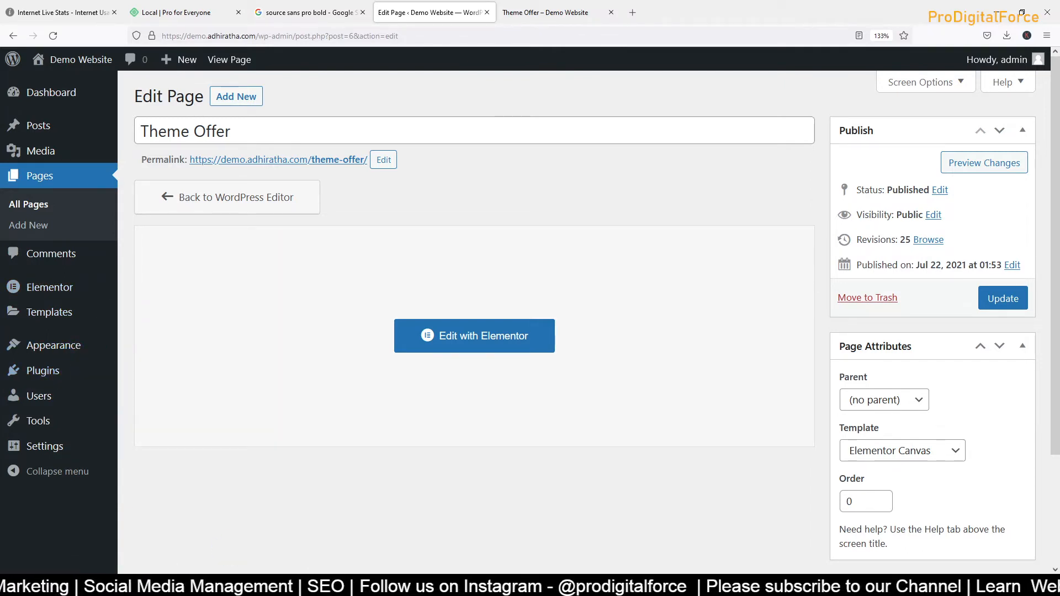
Open the page for adding new plugins and search the plugin directory for "duplicator"
{"action": "left_click", "coordinate": [55, 374]}
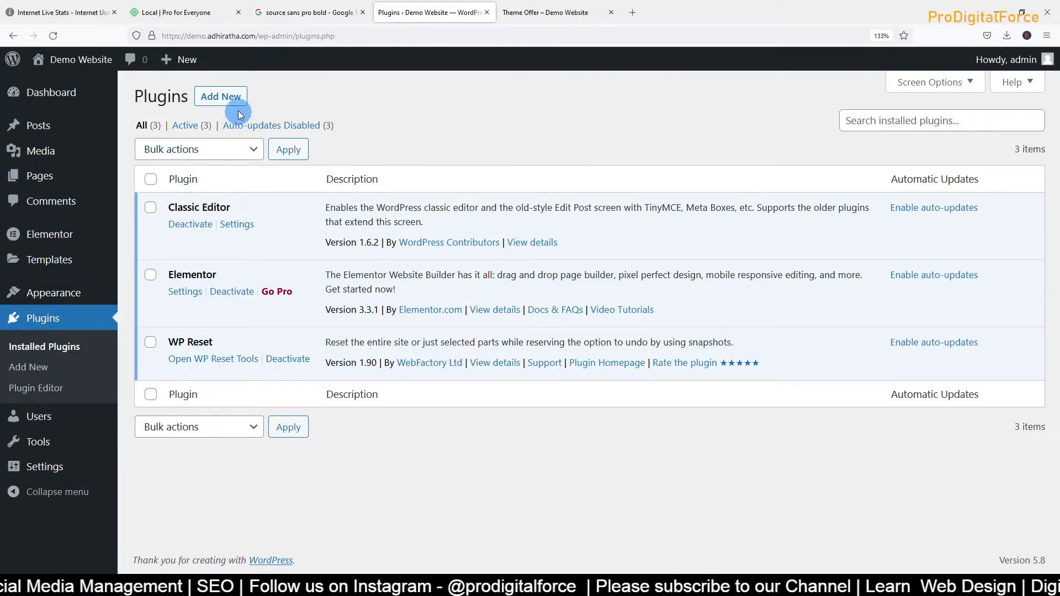
{"action": "left_click", "coordinate": [238, 111]}
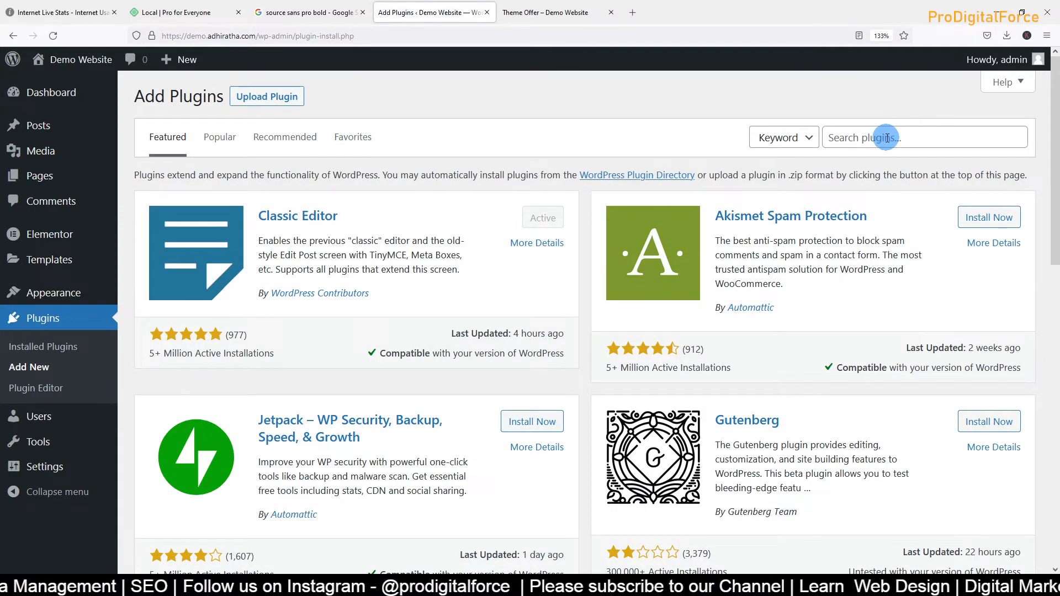
{"action": "left_click", "coordinate": [883, 137]}
{"action": "type", "text": "du"}
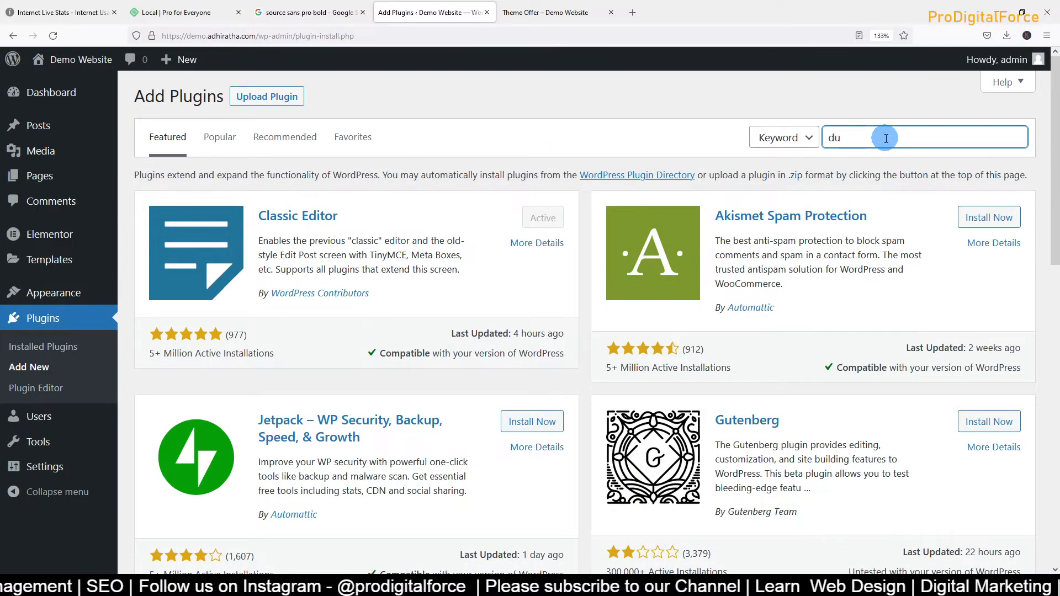
{"action": "type", "text": "plicator"}
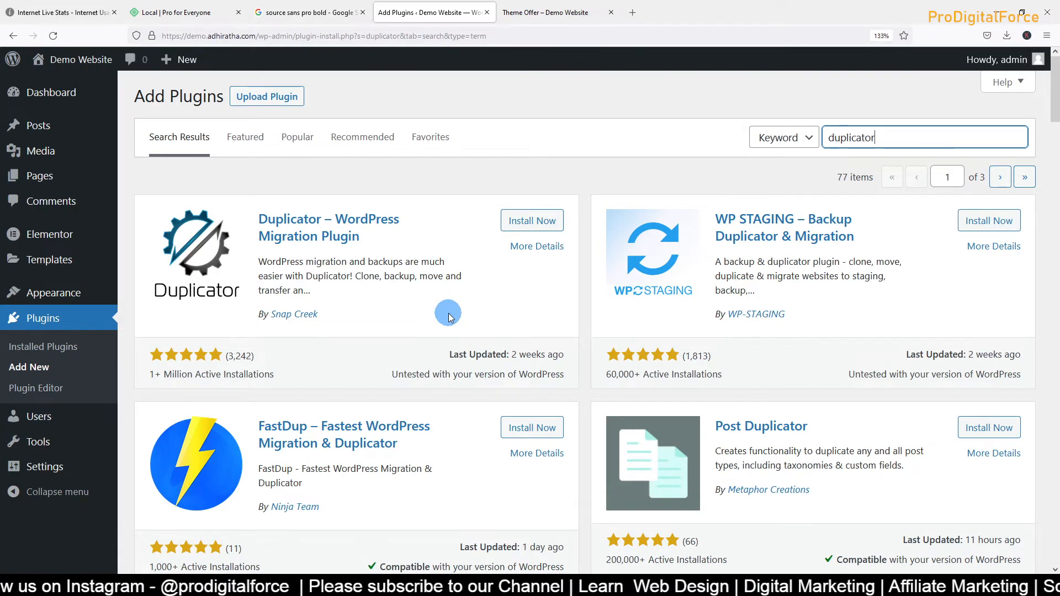
Look through the search results for a plugin that duplicates pages and posts
{"action": "scroll", "coordinate": [448, 316], "scroll_direction": "down", "scroll_amount": 8}
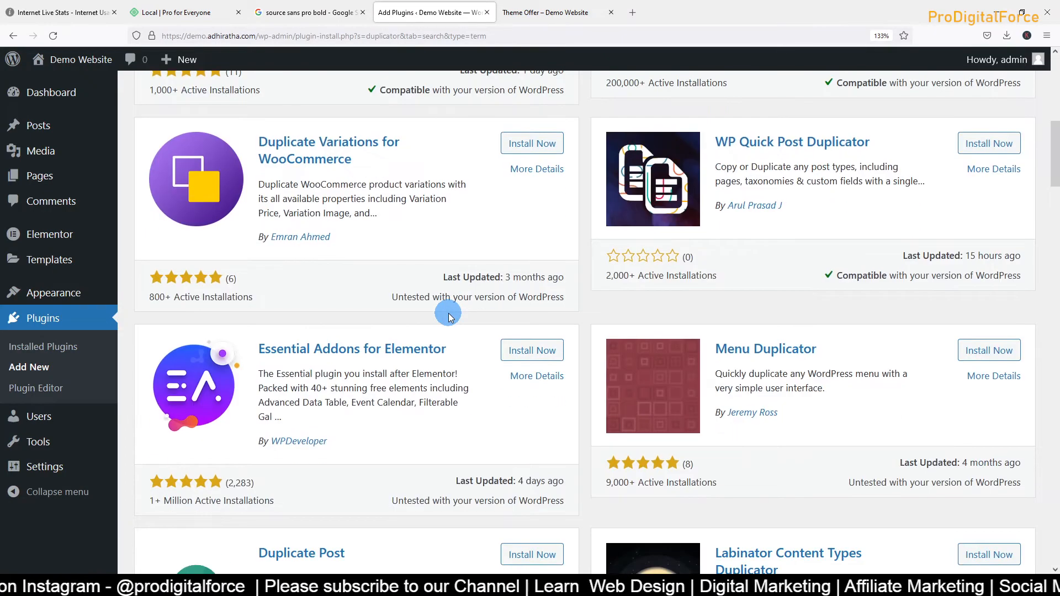
{"action": "scroll", "coordinate": [448, 315], "scroll_direction": "down", "scroll_amount": 4}
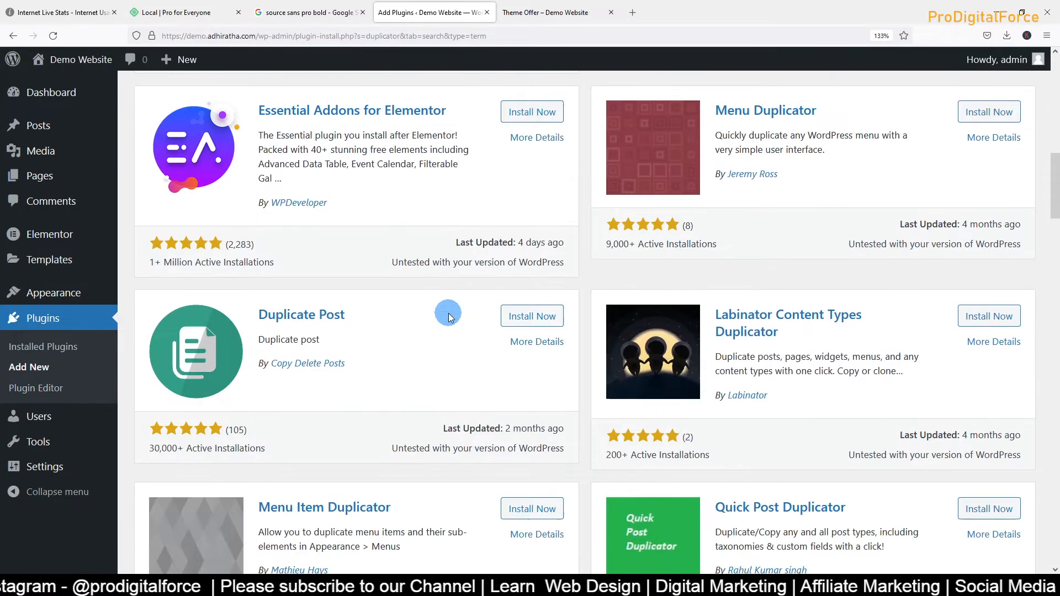
{"action": "scroll", "coordinate": [448, 316], "scroll_direction": "down", "scroll_amount": 4}
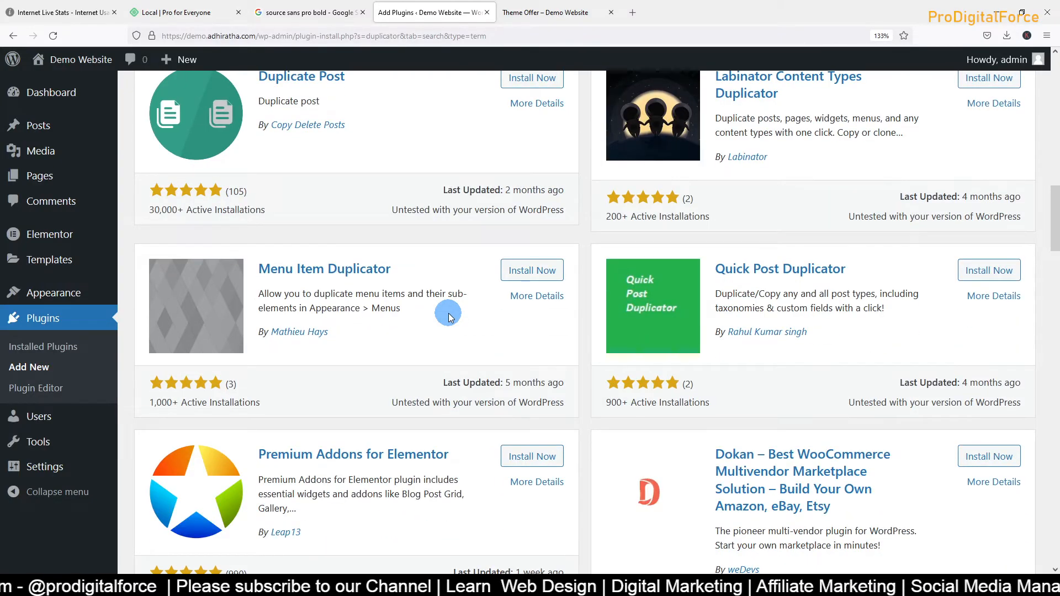
{"action": "scroll", "coordinate": [448, 316], "scroll_direction": "down", "scroll_amount": 5}
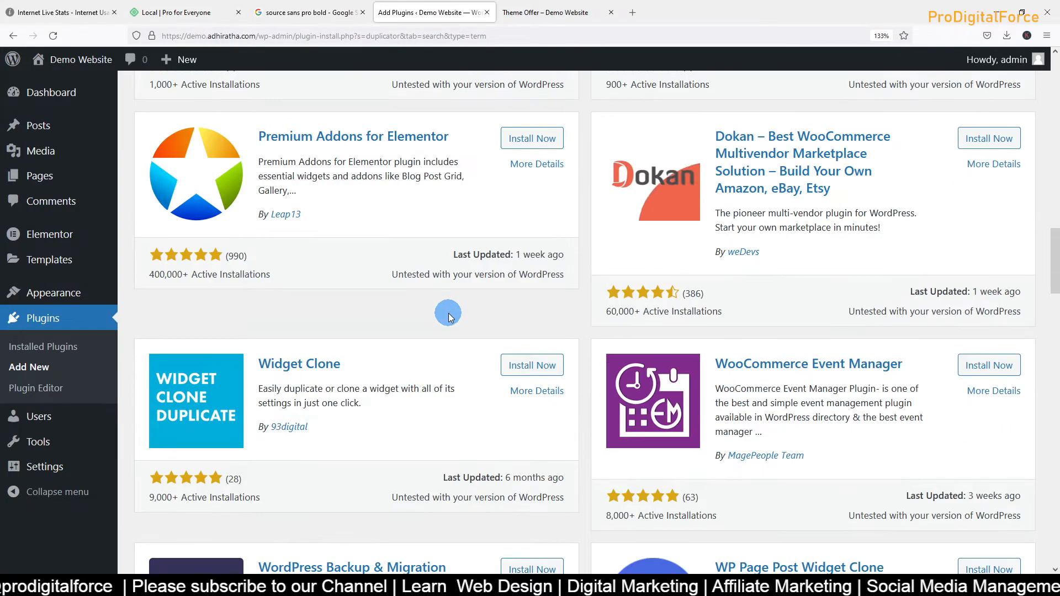
{"action": "scroll", "coordinate": [448, 316], "scroll_direction": "down", "scroll_amount": 5}
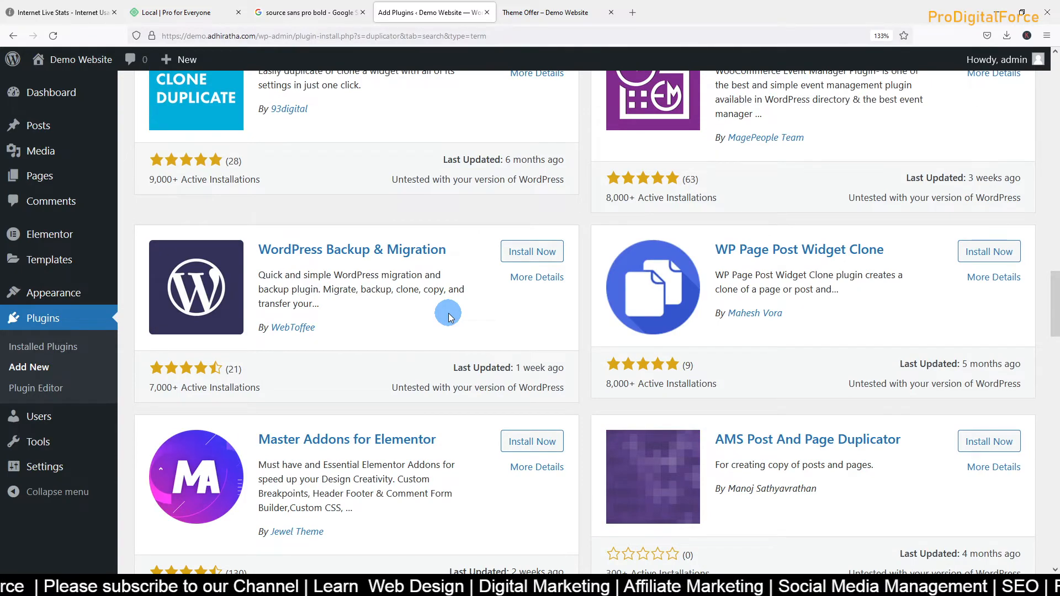
{"action": "scroll", "coordinate": [448, 316], "scroll_direction": "down", "scroll_amount": 9}
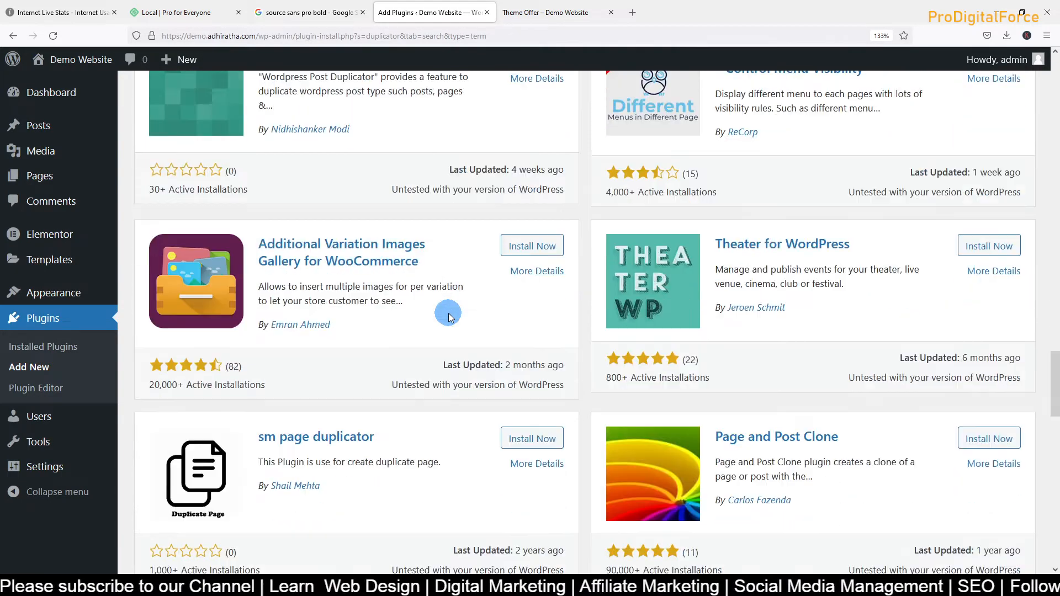
{"action": "scroll", "coordinate": [448, 318], "scroll_direction": "down", "scroll_amount": 1}
{"action": "scroll", "coordinate": [448, 317], "scroll_direction": "down", "scroll_amount": 3}
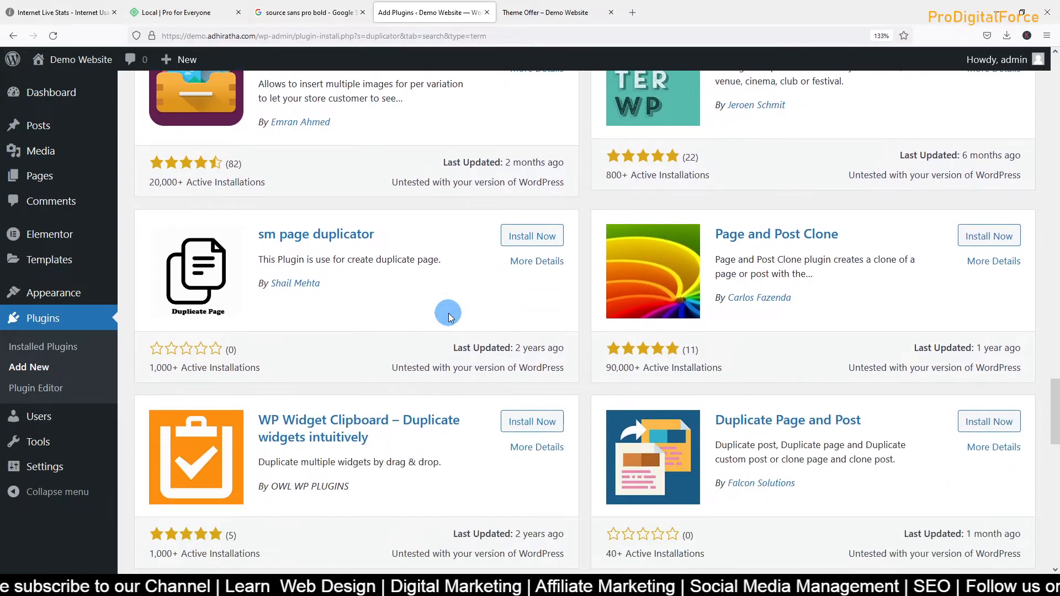
{"action": "scroll", "coordinate": [448, 317], "scroll_direction": "down", "scroll_amount": 4}
{"action": "scroll", "coordinate": [448, 314], "scroll_direction": "down", "scroll_amount": 4}
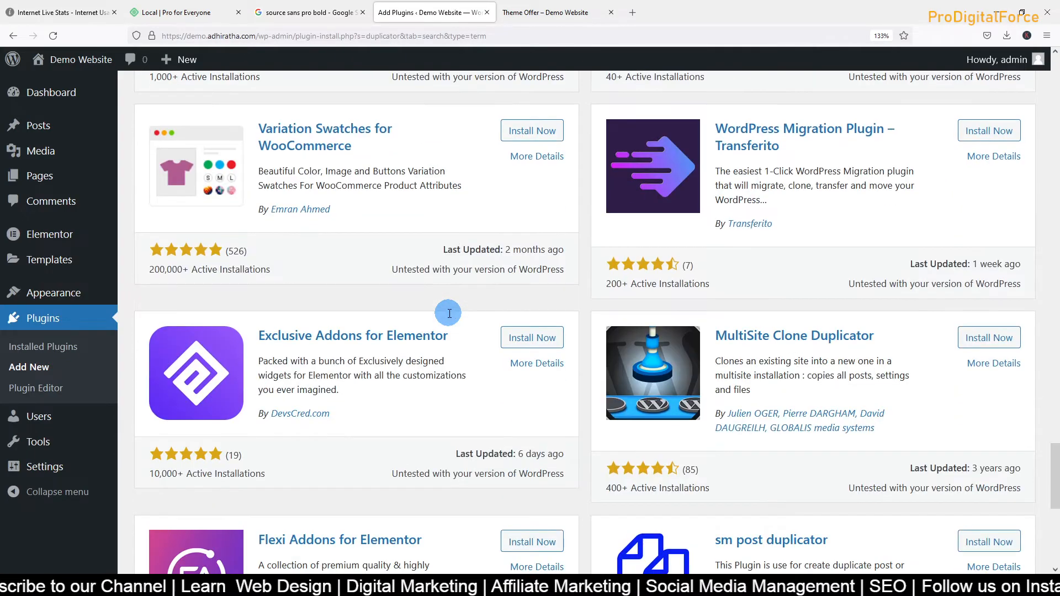
{"action": "scroll", "coordinate": [450, 318], "scroll_direction": "down", "scroll_amount": 3}
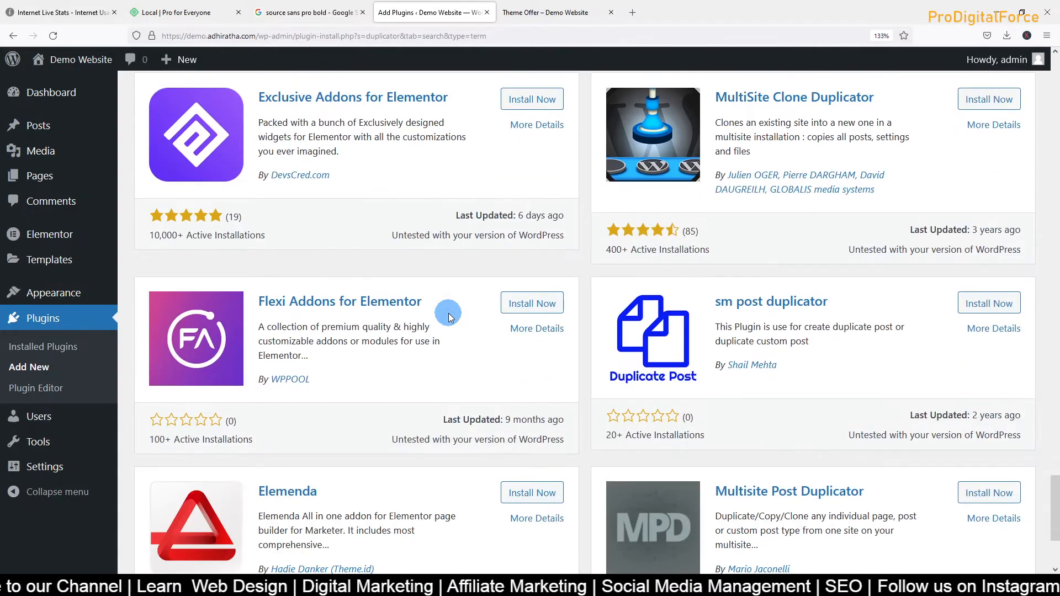
{"action": "scroll", "coordinate": [448, 318], "scroll_direction": "down", "scroll_amount": 3}
{"action": "scroll", "coordinate": [448, 317], "scroll_direction": "up", "scroll_amount": 15}
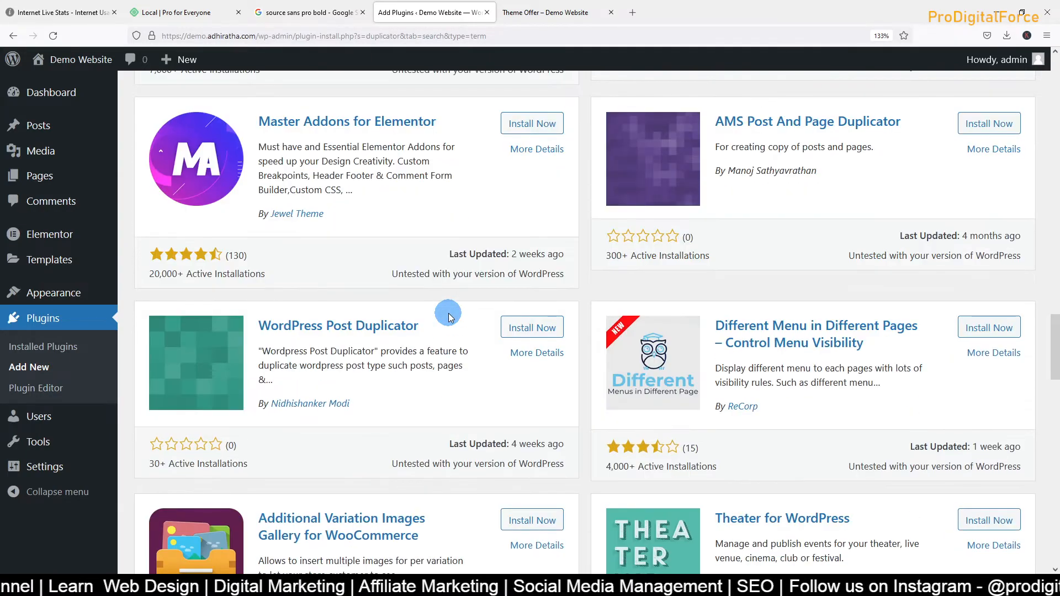
{"action": "scroll", "coordinate": [449, 317], "scroll_direction": "up", "scroll_amount": 4}
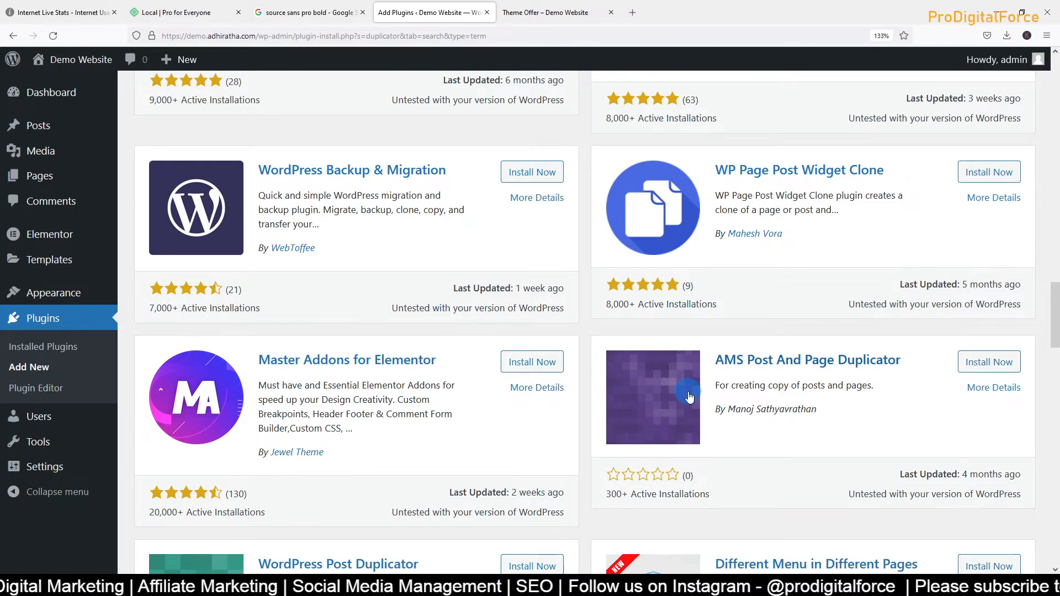
{"action": "scroll", "coordinate": [643, 269], "scroll_direction": "up", "scroll_amount": 5}
{"action": "scroll", "coordinate": [473, 294], "scroll_direction": "up", "scroll_amount": 5}
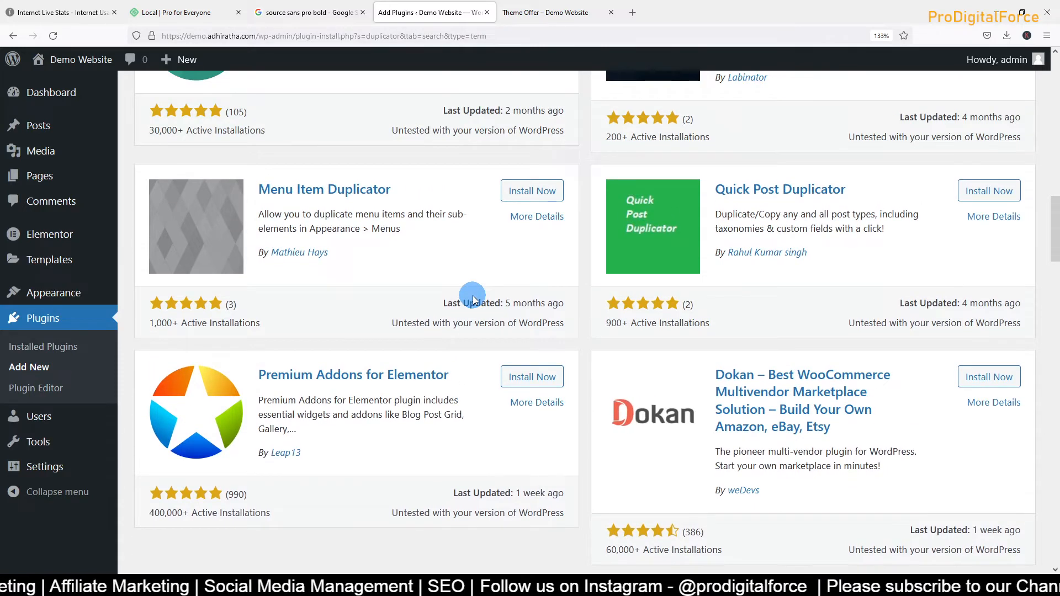
{"action": "scroll", "coordinate": [473, 300], "scroll_direction": "up", "scroll_amount": 5}
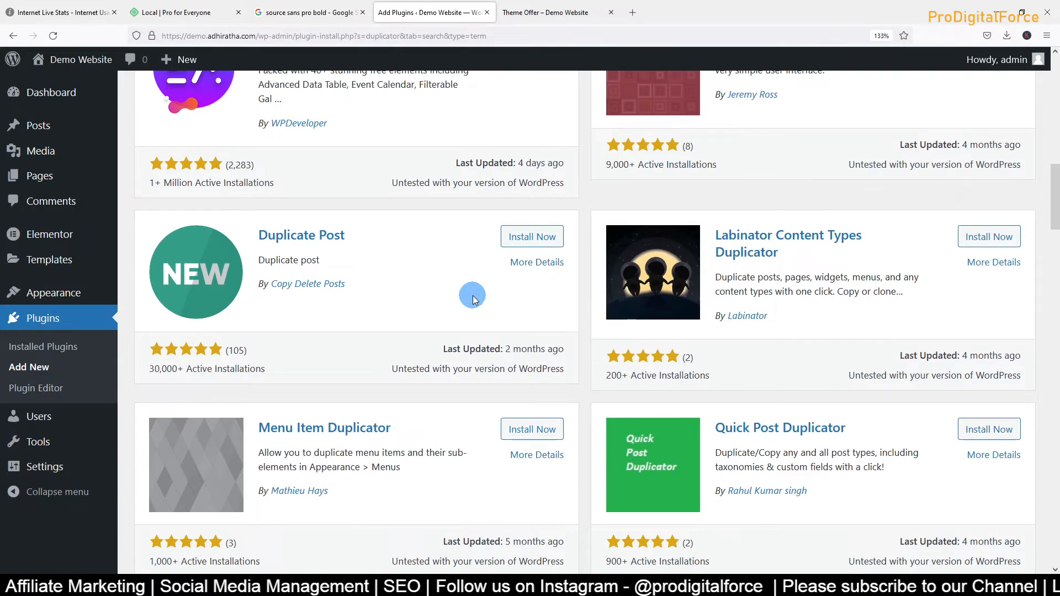
View the details of the Duplicate Post plugin, close them, and return to the earlier search results
{"action": "left_click", "coordinate": [538, 264]}
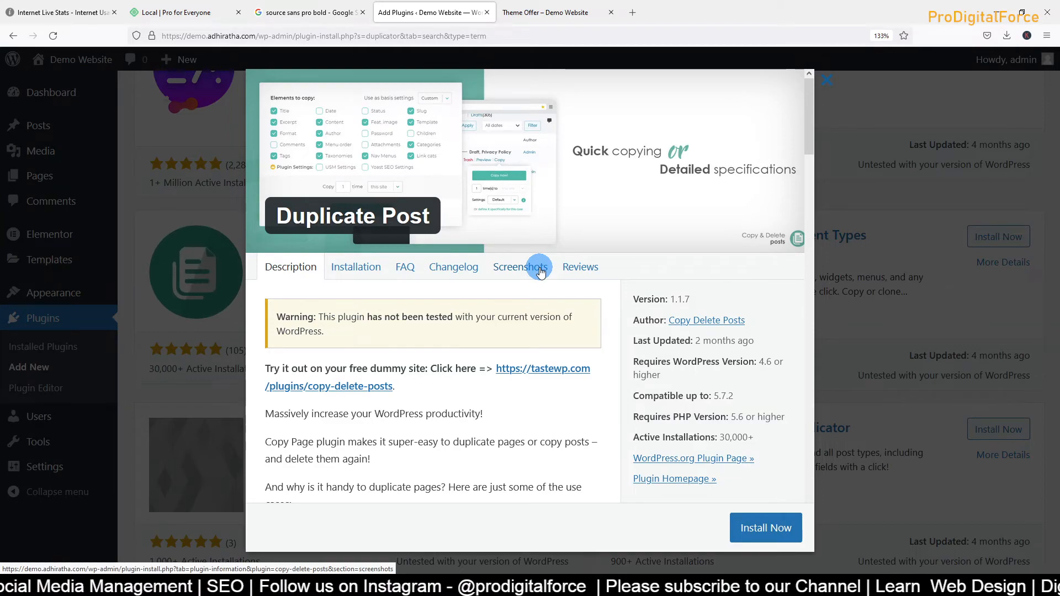
{"action": "left_click", "coordinate": [896, 423]}
{"action": "scroll", "coordinate": [807, 408], "scroll_direction": "up", "scroll_amount": 6}
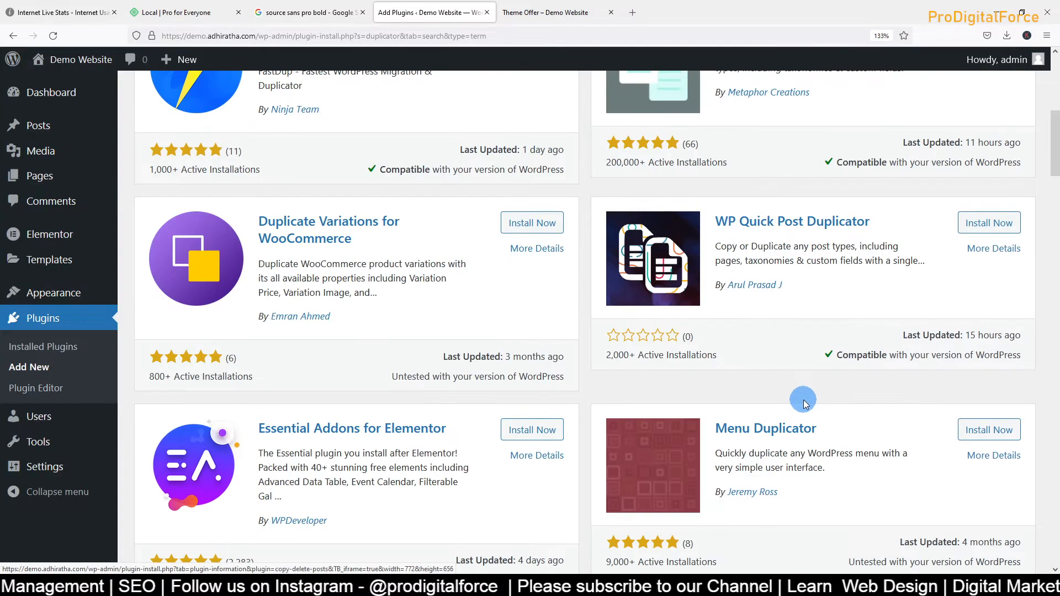
Examine the "duplicator" search results again for a plugin that can clone pages or posts
{"action": "scroll", "coordinate": [800, 387], "scroll_direction": "up", "scroll_amount": 7}
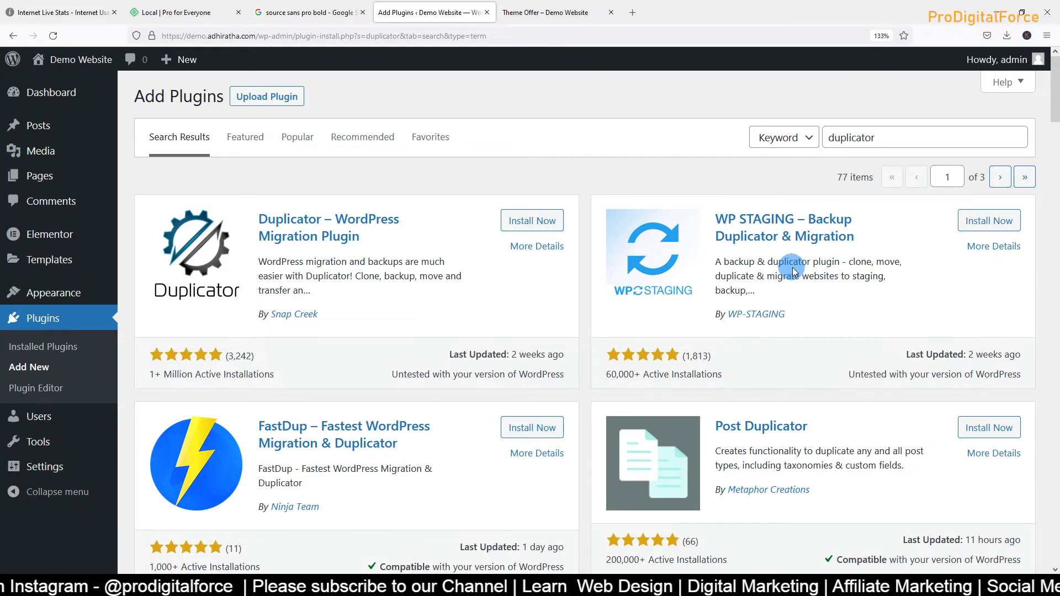
{"action": "scroll", "coordinate": [762, 465], "scroll_direction": "down", "scroll_amount": 5}
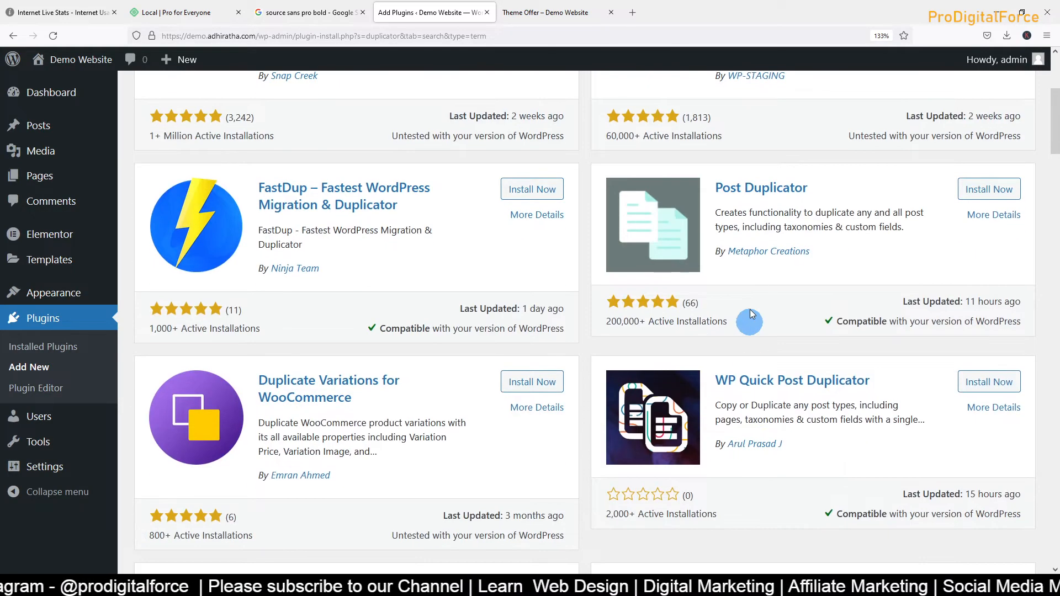
{"action": "scroll", "coordinate": [748, 422], "scroll_direction": "down", "scroll_amount": 1}
{"action": "scroll", "coordinate": [747, 421], "scroll_direction": "down", "scroll_amount": 3}
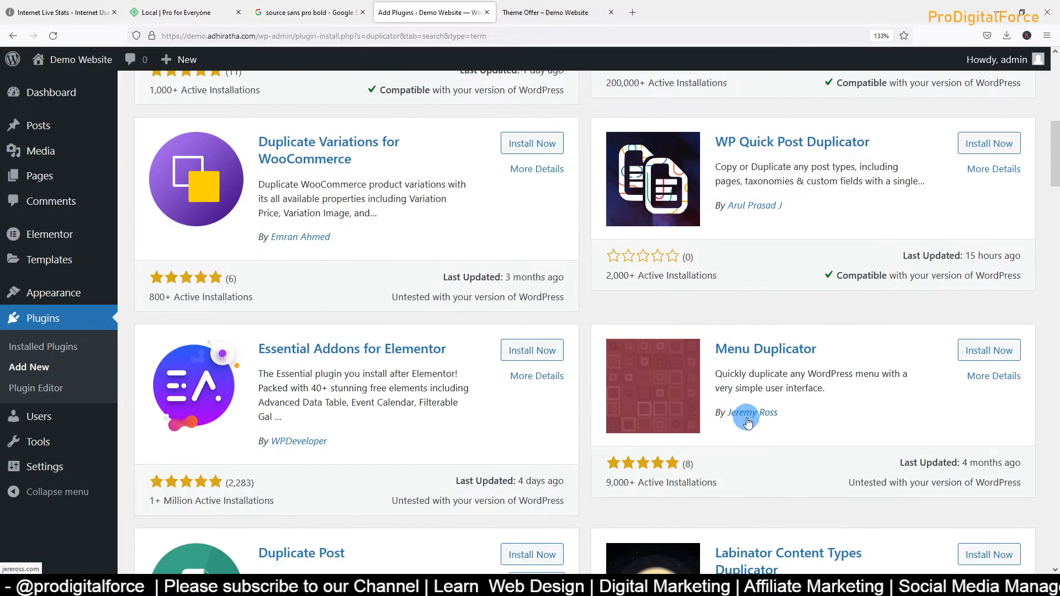
{"action": "scroll", "coordinate": [747, 422], "scroll_direction": "down", "scroll_amount": 3}
{"action": "scroll", "coordinate": [748, 421], "scroll_direction": "down", "scroll_amount": 3}
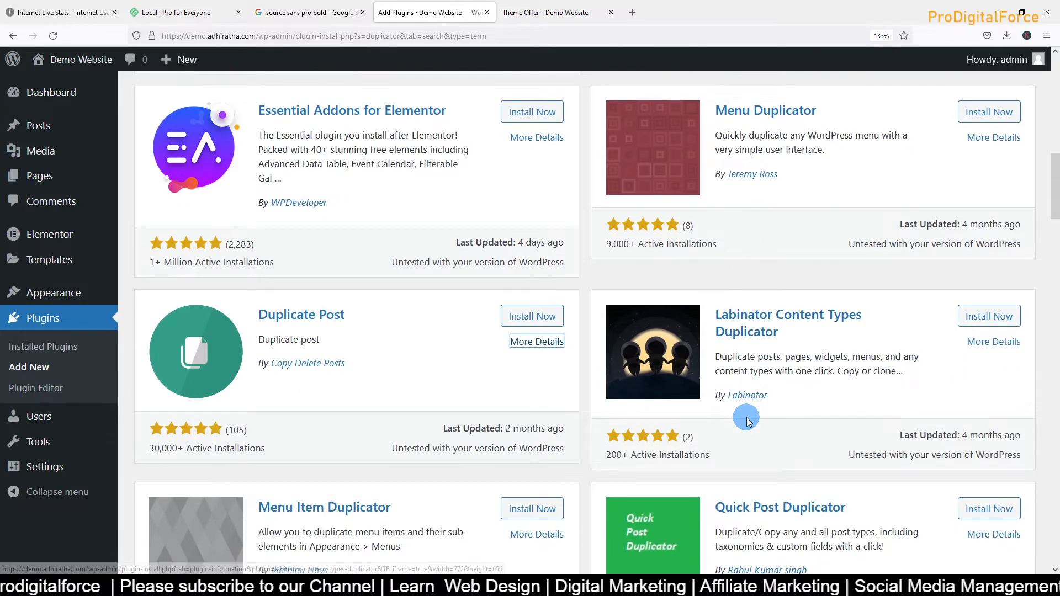
{"action": "scroll", "coordinate": [747, 421], "scroll_direction": "down", "scroll_amount": 1}
{"action": "scroll", "coordinate": [747, 421], "scroll_direction": "down", "scroll_amount": 1}
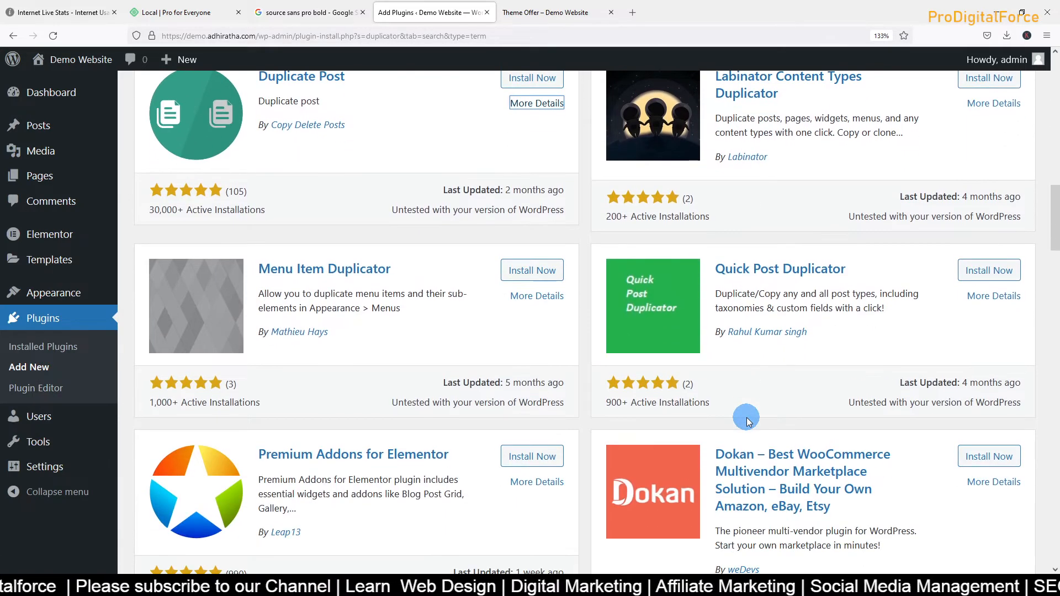
{"action": "scroll", "coordinate": [747, 421], "scroll_direction": "down", "scroll_amount": 1}
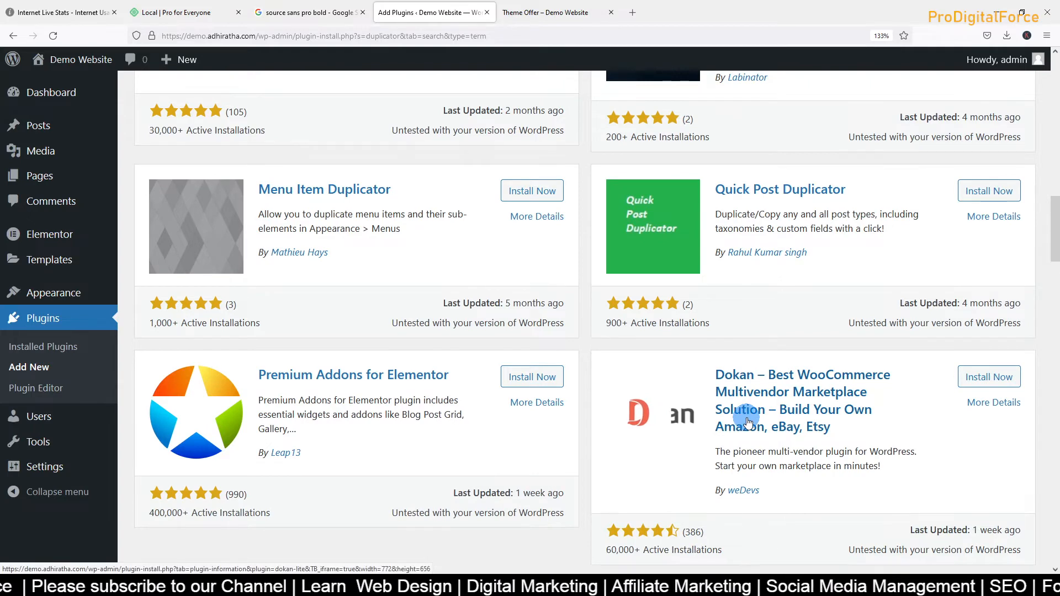
{"action": "scroll", "coordinate": [747, 421], "scroll_direction": "down", "scroll_amount": 2}
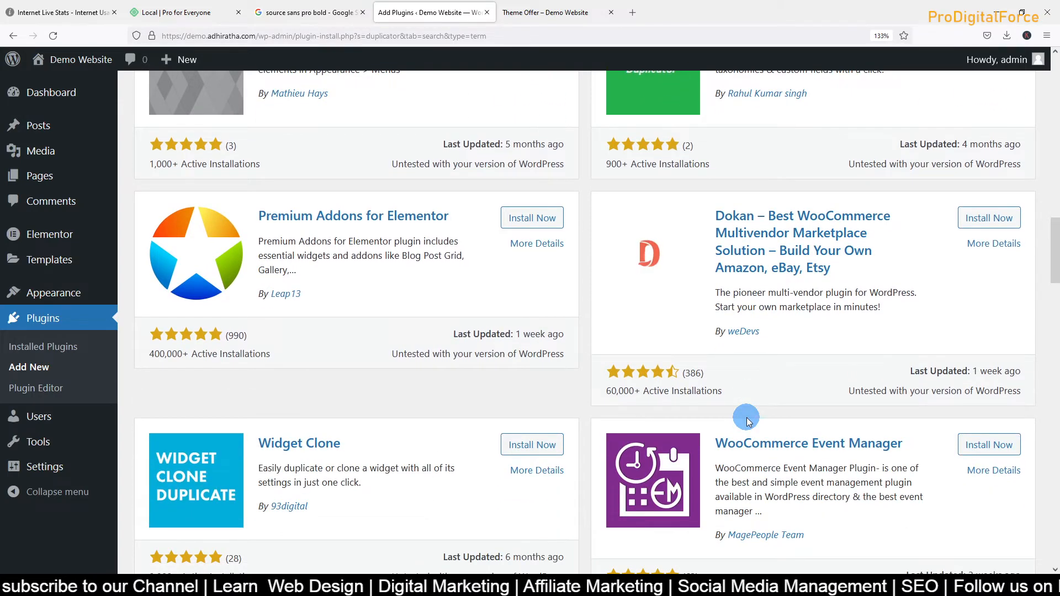
{"action": "scroll", "coordinate": [747, 421], "scroll_direction": "down", "scroll_amount": 2}
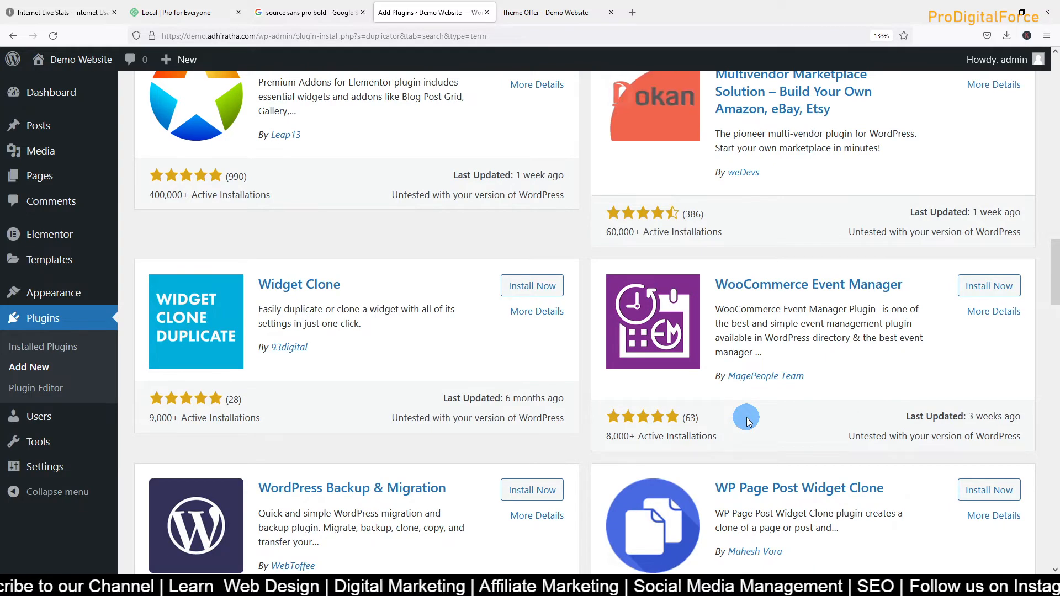
Install and activate the WP Page Post Widget Clone plugin
{"action": "scroll", "coordinate": [777, 415], "scroll_direction": "down", "scroll_amount": 1}
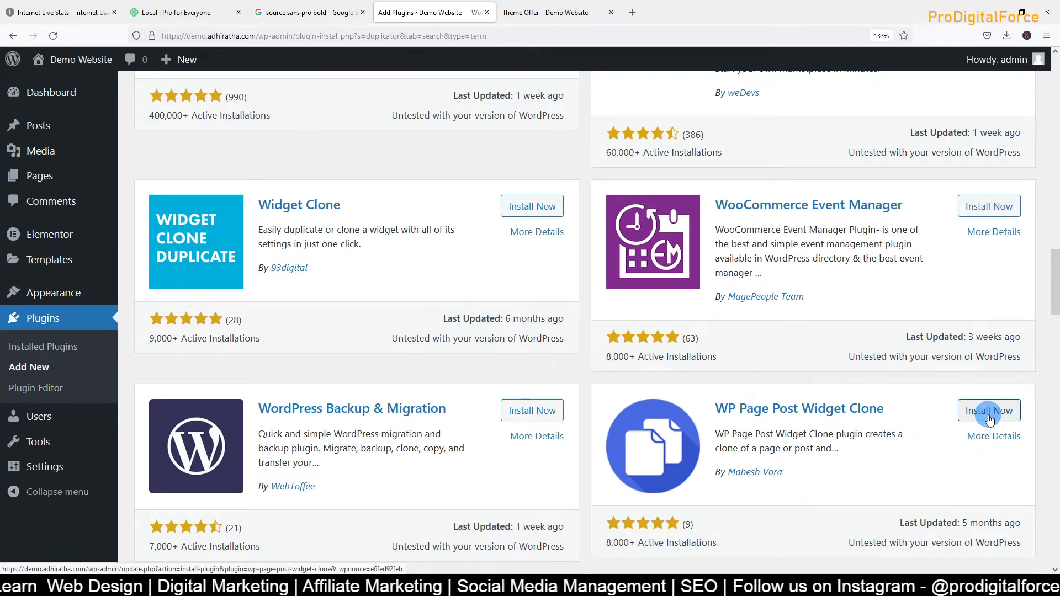
{"action": "scroll", "coordinate": [982, 422], "scroll_direction": "down", "scroll_amount": 2}
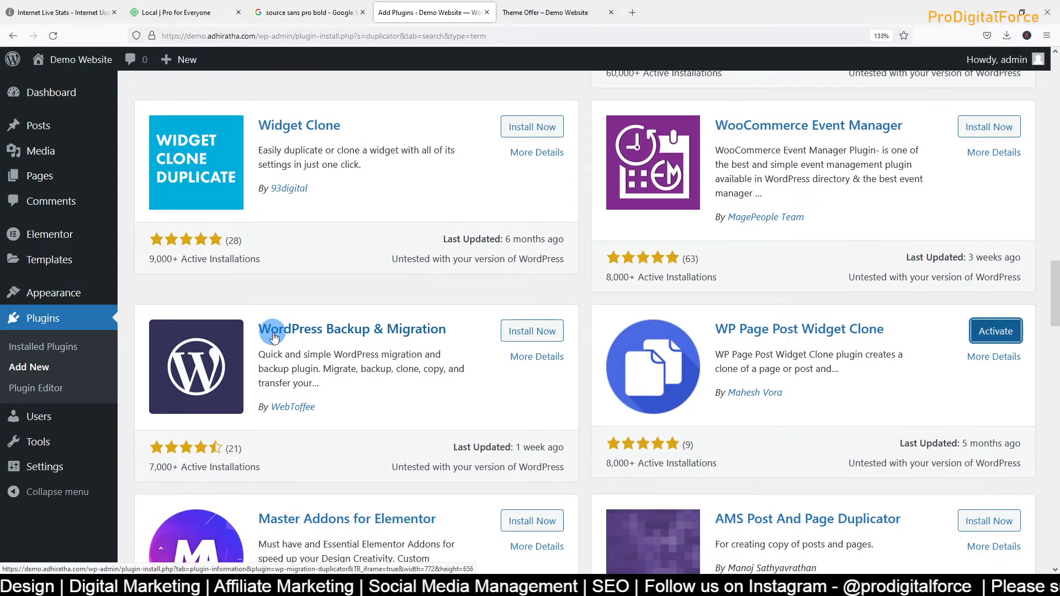
{"action": "left_click", "coordinate": [996, 335]}
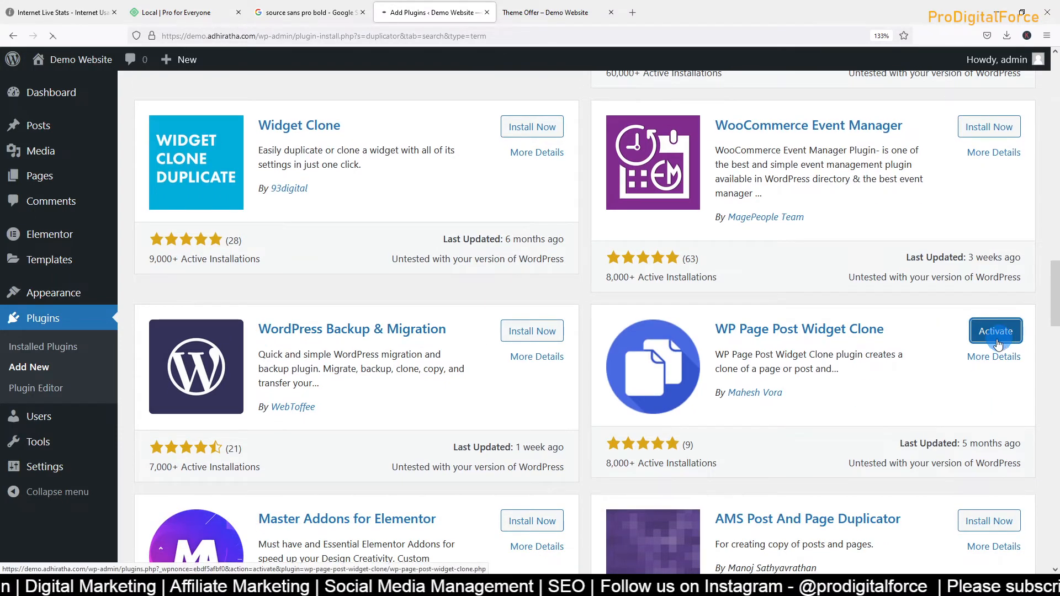
{"action": "scroll", "coordinate": [433, 359], "scroll_direction": "down", "scroll_amount": 3}
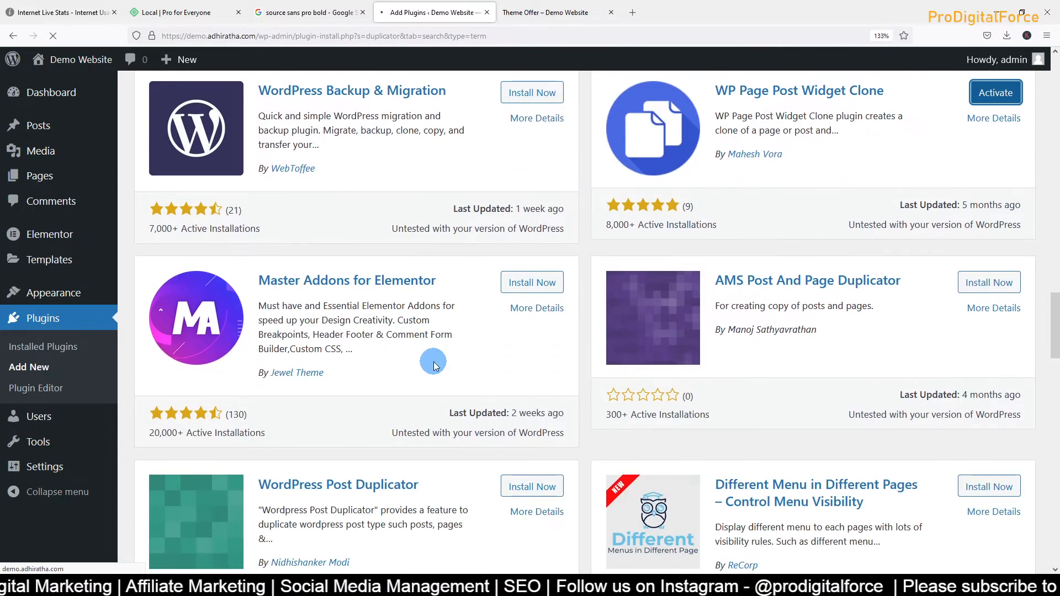
{"action": "scroll", "coordinate": [433, 356], "scroll_direction": "down", "scroll_amount": 1}
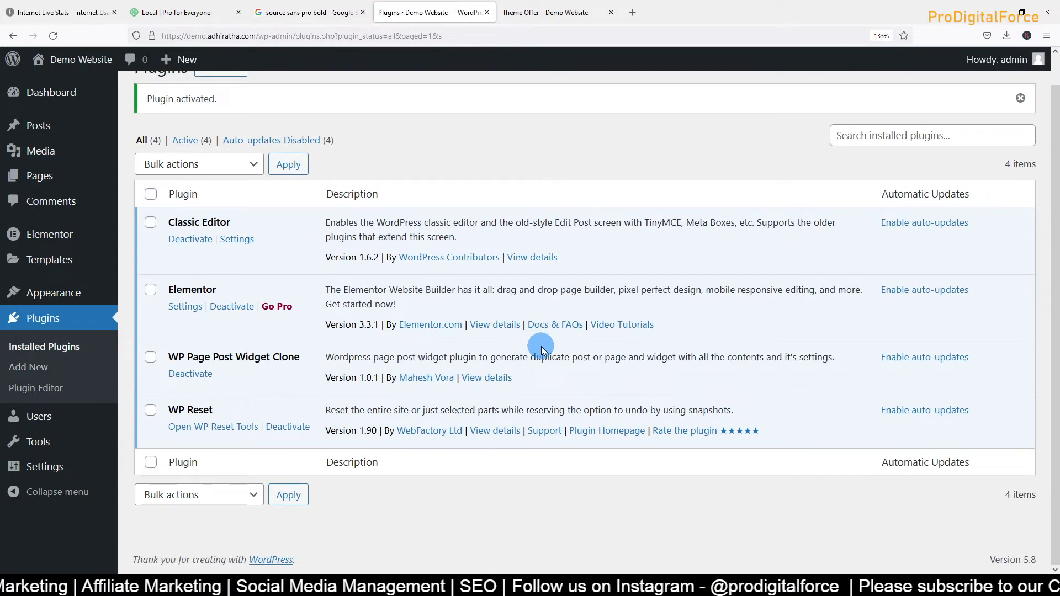
Open the list of all pages and clone the Theme Offer page
{"action": "mouse_move", "coordinate": [27, 180]}
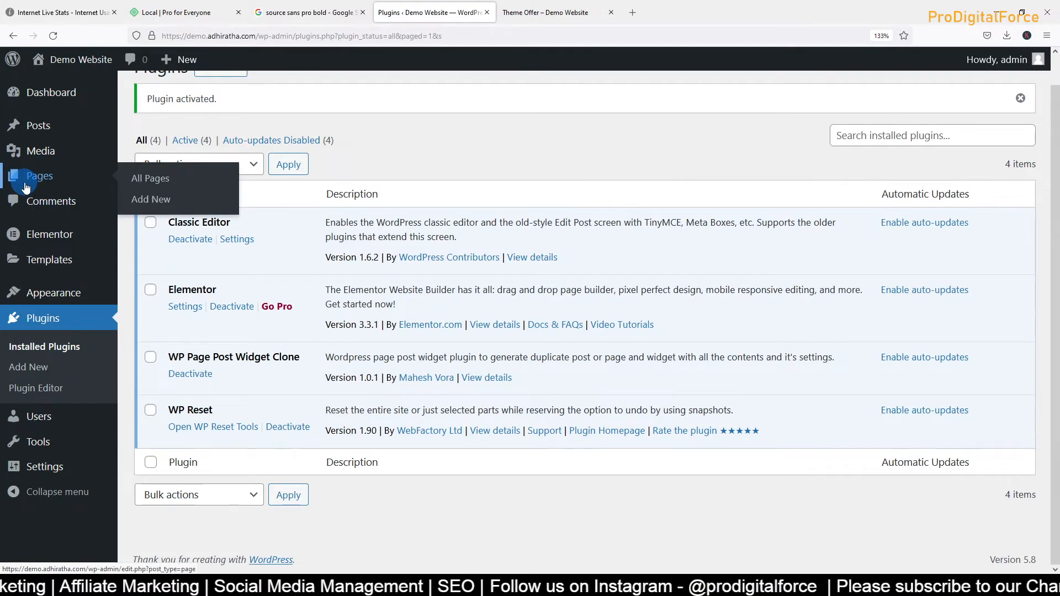
{"action": "left_click", "coordinate": [148, 185]}
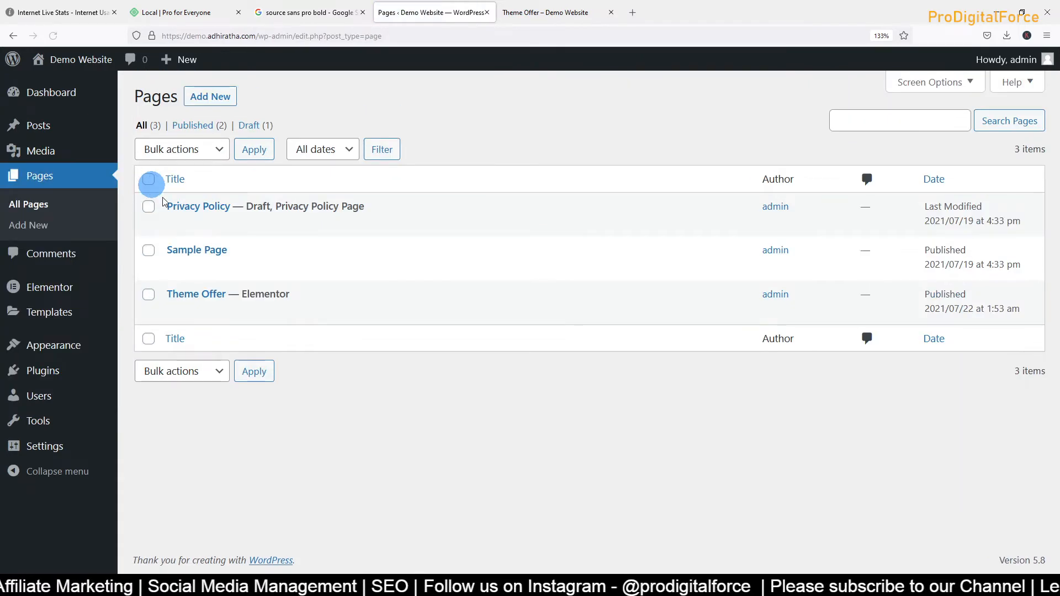
{"action": "mouse_move", "coordinate": [171, 293]}
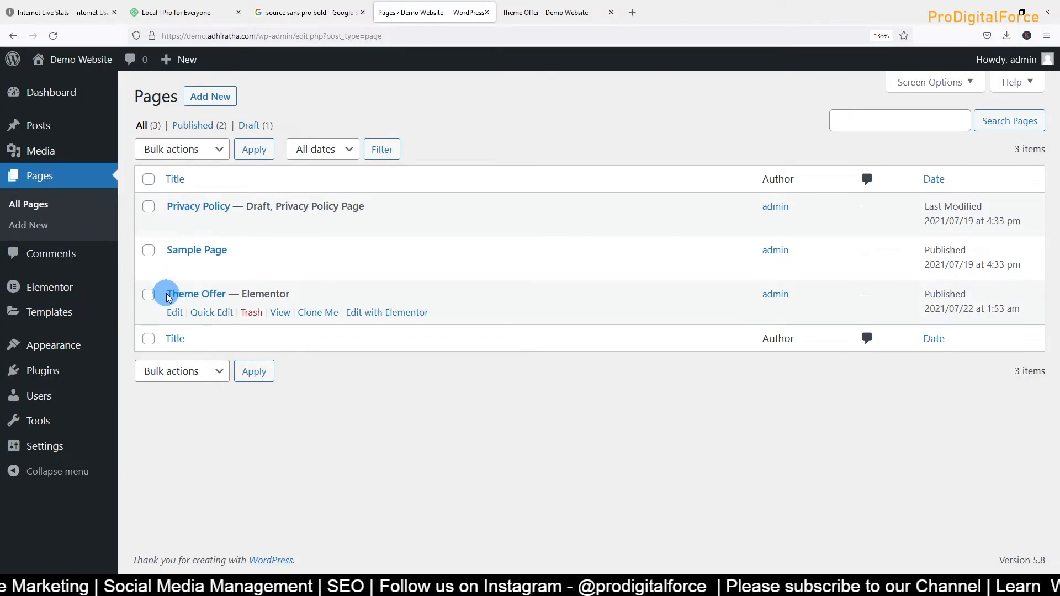
{"action": "left_click", "coordinate": [322, 319]}
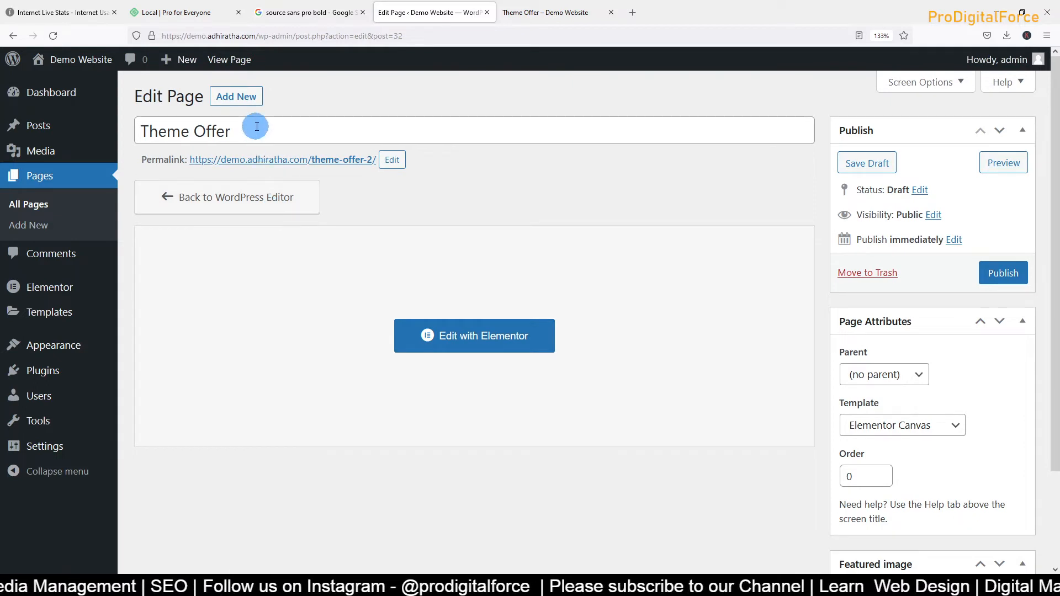
Retitle the cloned page "Thank You" and publish it
{"action": "left_click_drag", "start_coordinate": [255, 133], "coordinate": [24, 103]}
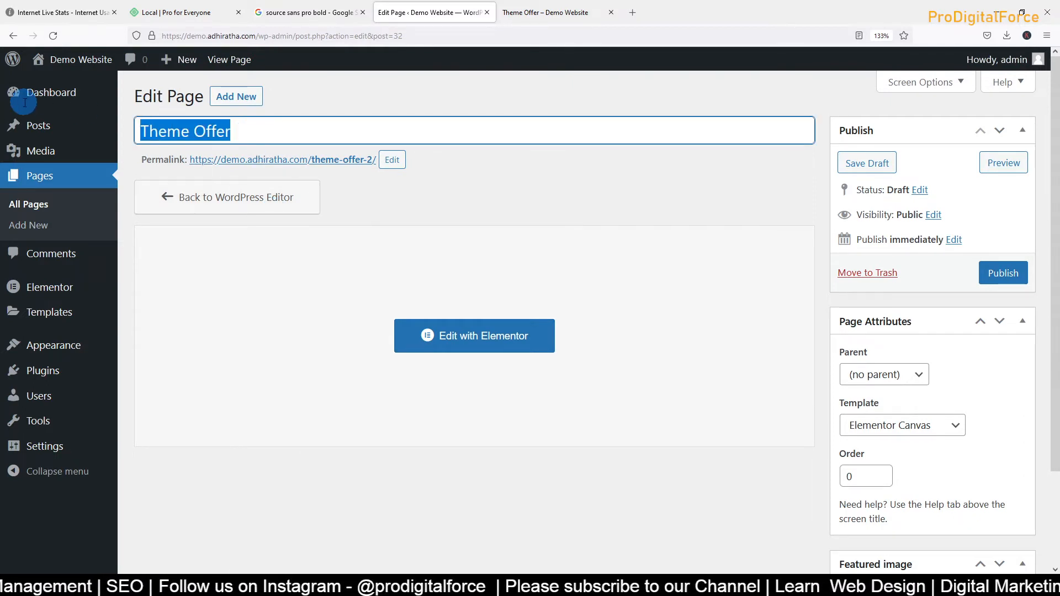
{"action": "type", "text": "Thank"}
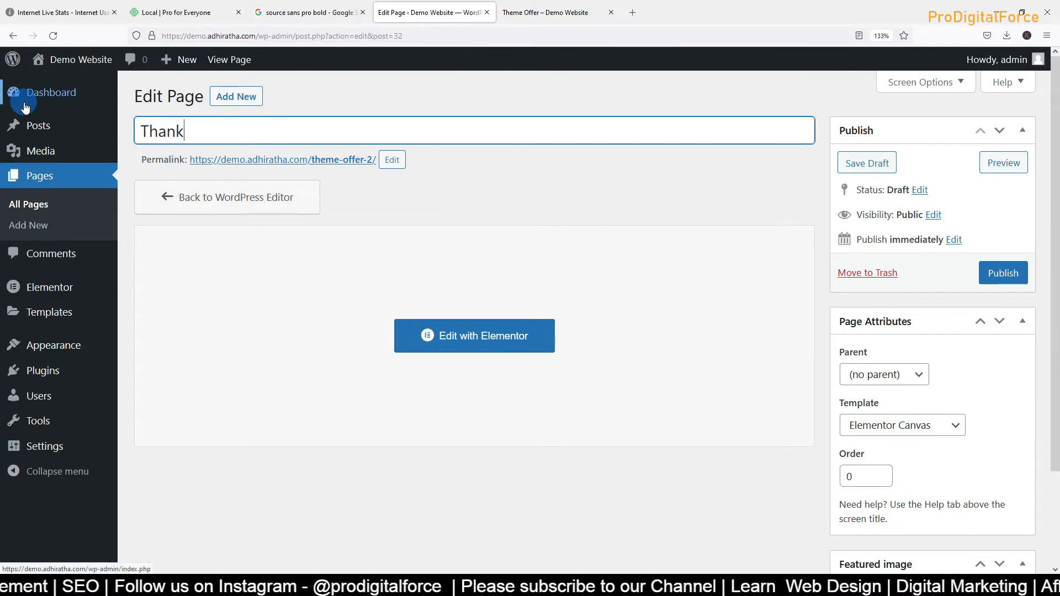
{"action": "type", "text": " You"}
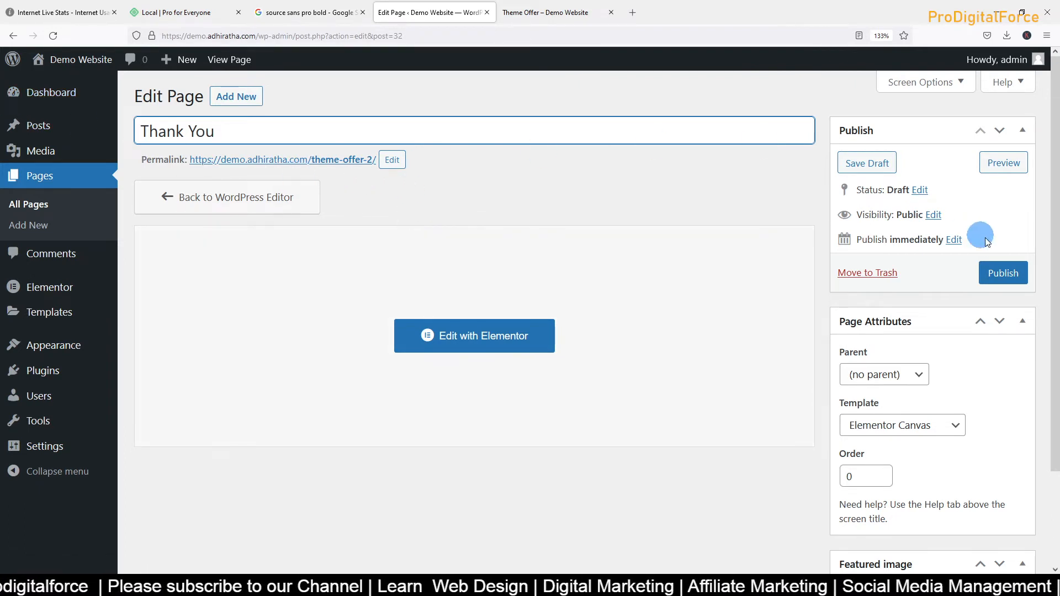
{"action": "left_click", "coordinate": [1003, 276]}
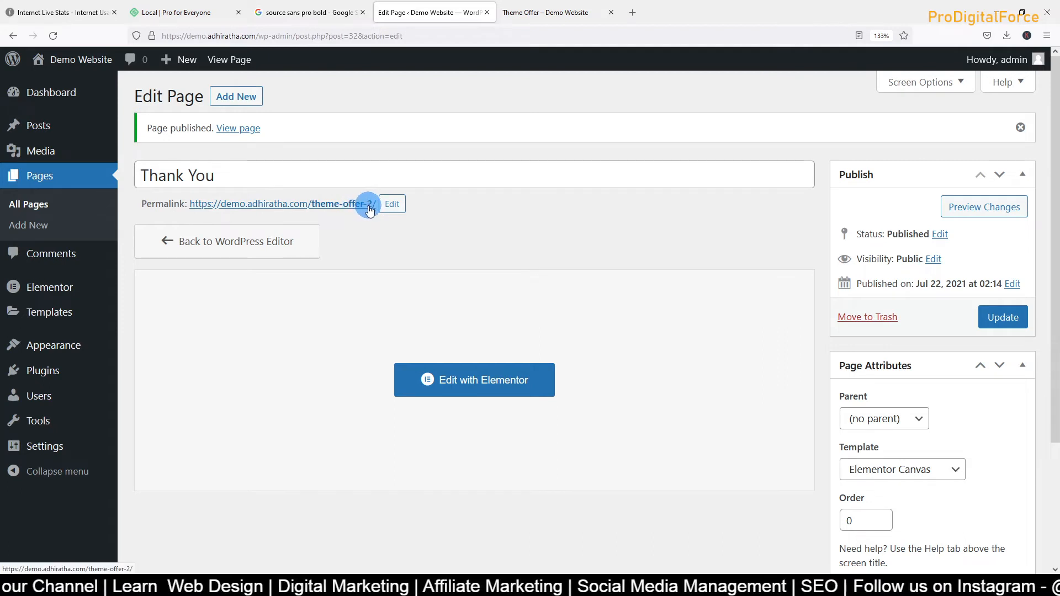
Change the page's permalink slug to "thank-you" and update the page
{"action": "left_click", "coordinate": [392, 204]}
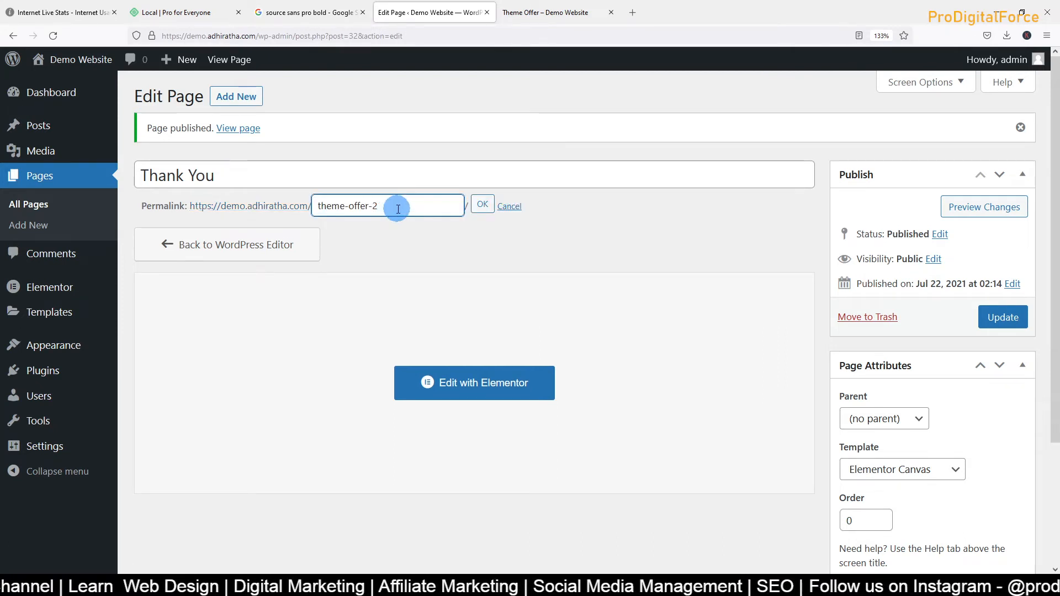
{"action": "left_click_drag", "start_coordinate": [392, 206], "coordinate": [241, 209]}
{"action": "type", "text": "thank-you"}
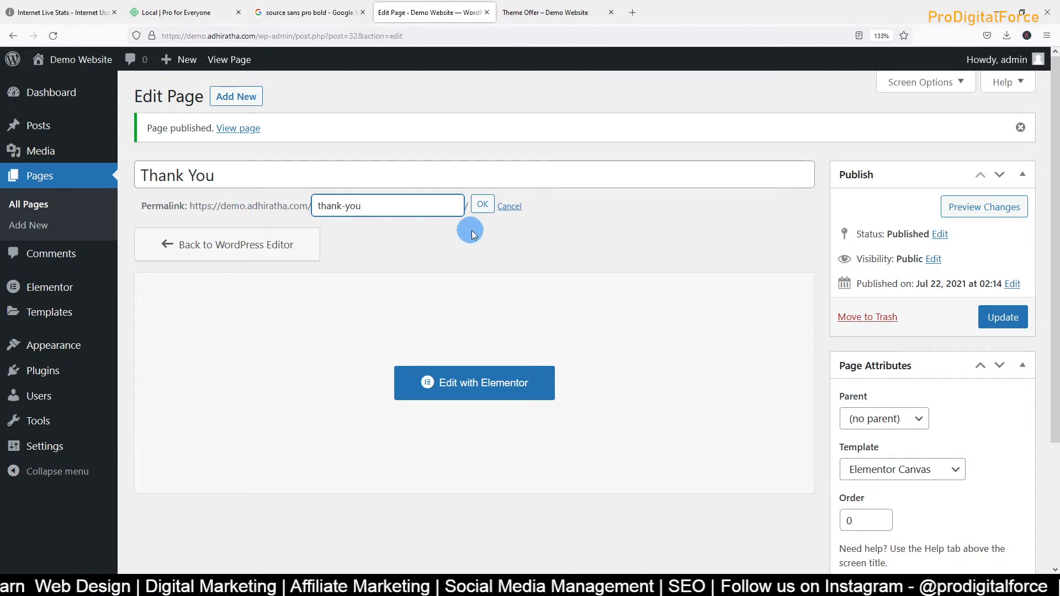
{"action": "left_click", "coordinate": [482, 204]}
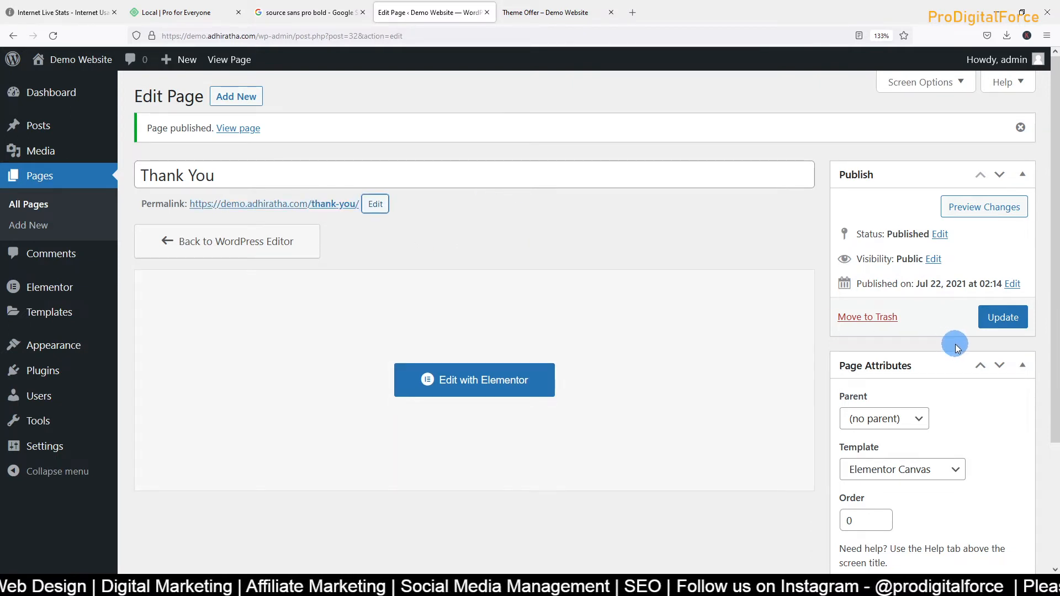
{"action": "left_click", "coordinate": [999, 325]}
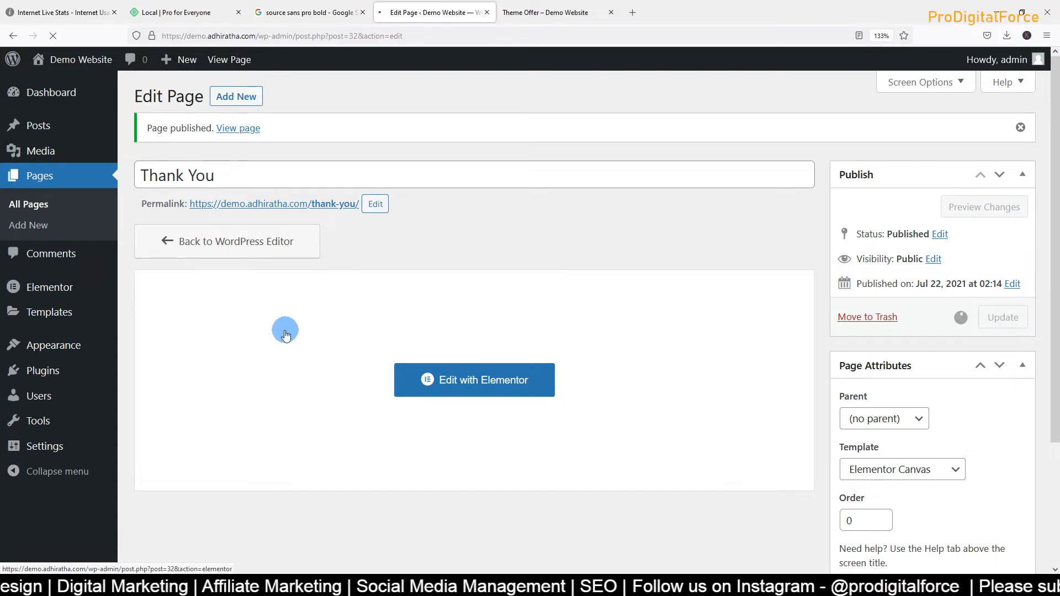
Open the Thank You page in Elementor and replace the offer heading's text with "Thanks for availing Pr"
{"action": "left_click", "coordinate": [452, 382]}
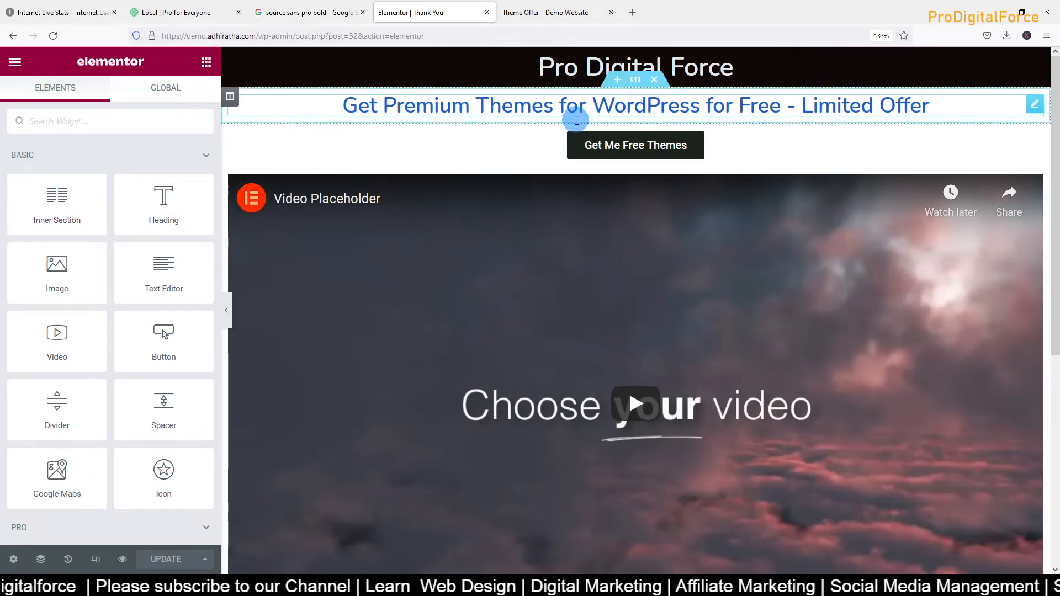
{"action": "left_click", "coordinate": [539, 110]}
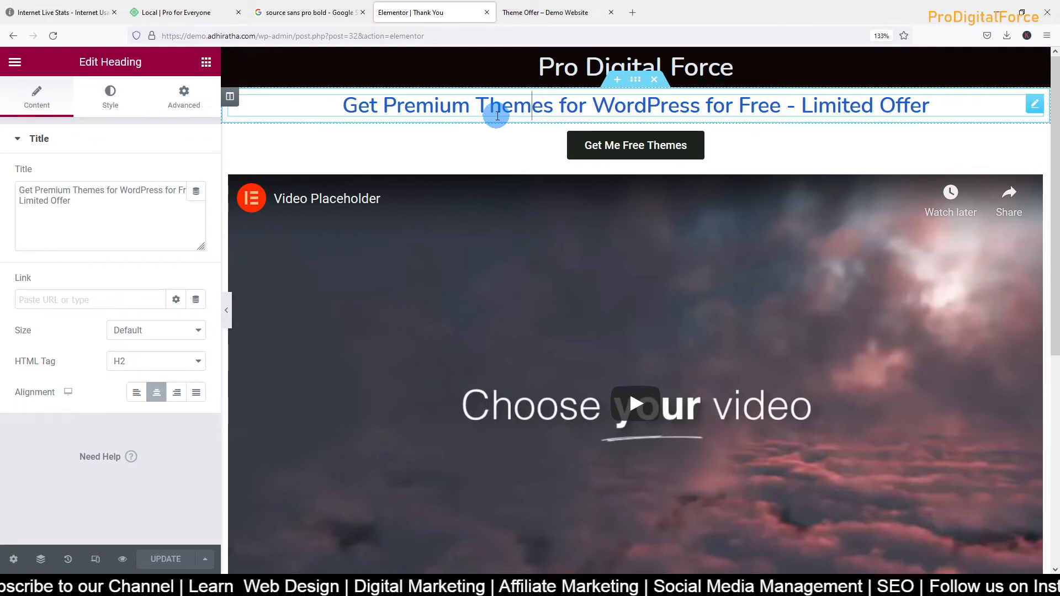
{"action": "key", "text": "ctrl+a"}
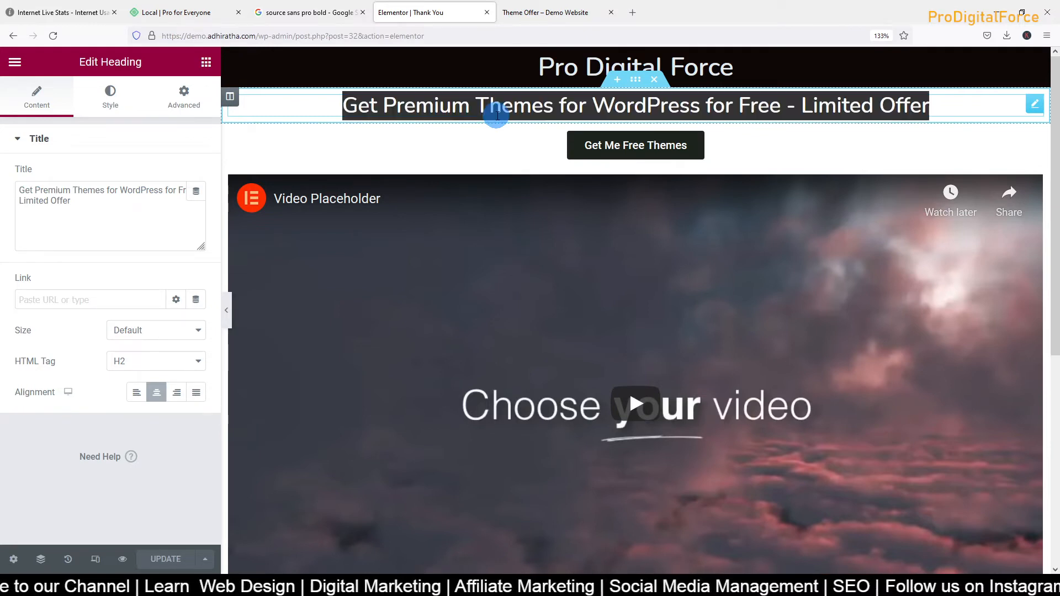
{"action": "type", "text": "T"}
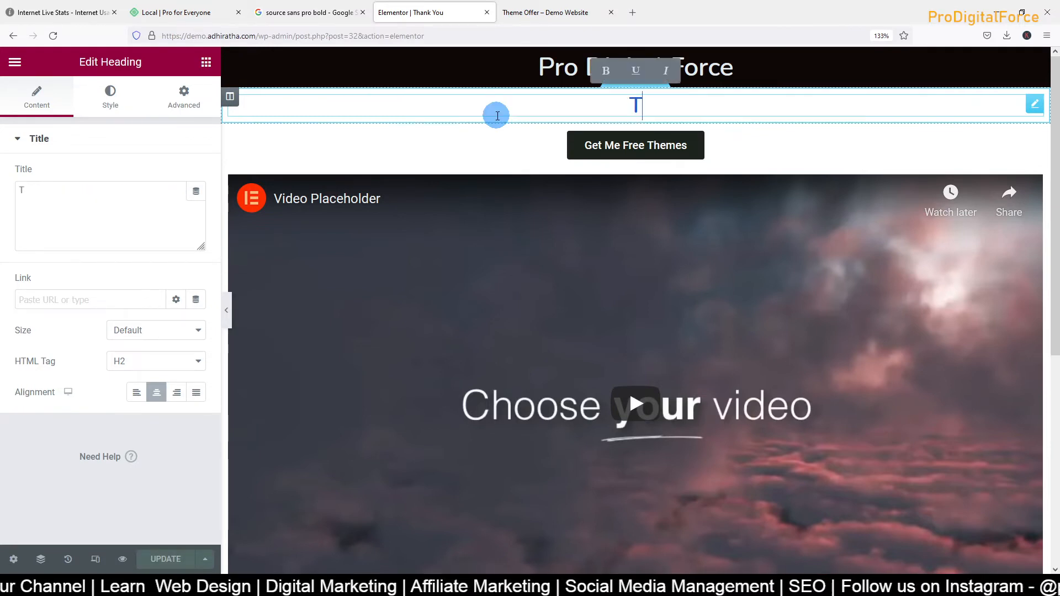
{"action": "type", "text": "hanks for"}
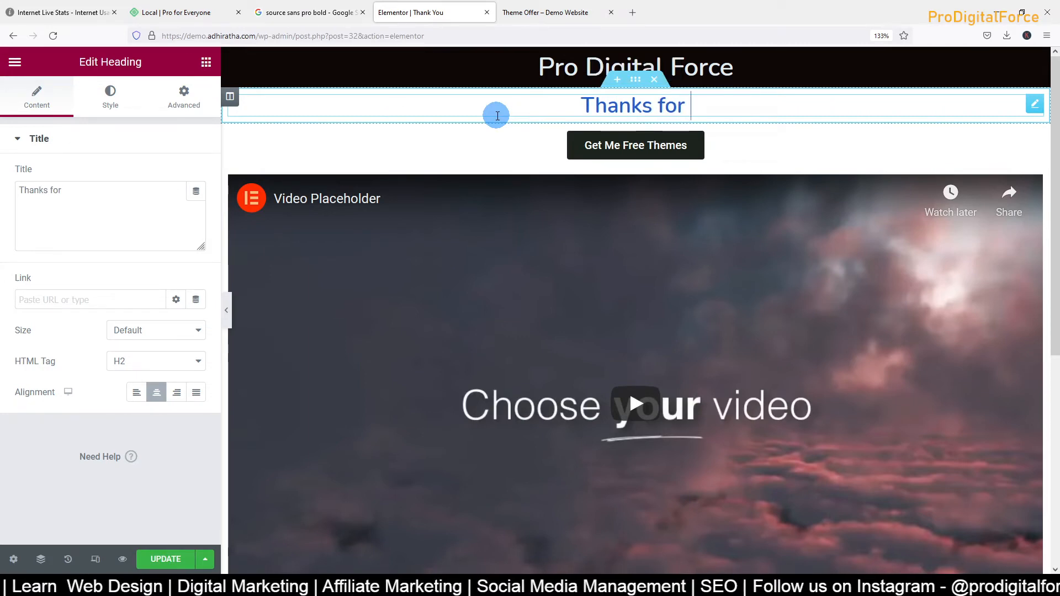
{"action": "type", "text": " availaing"}
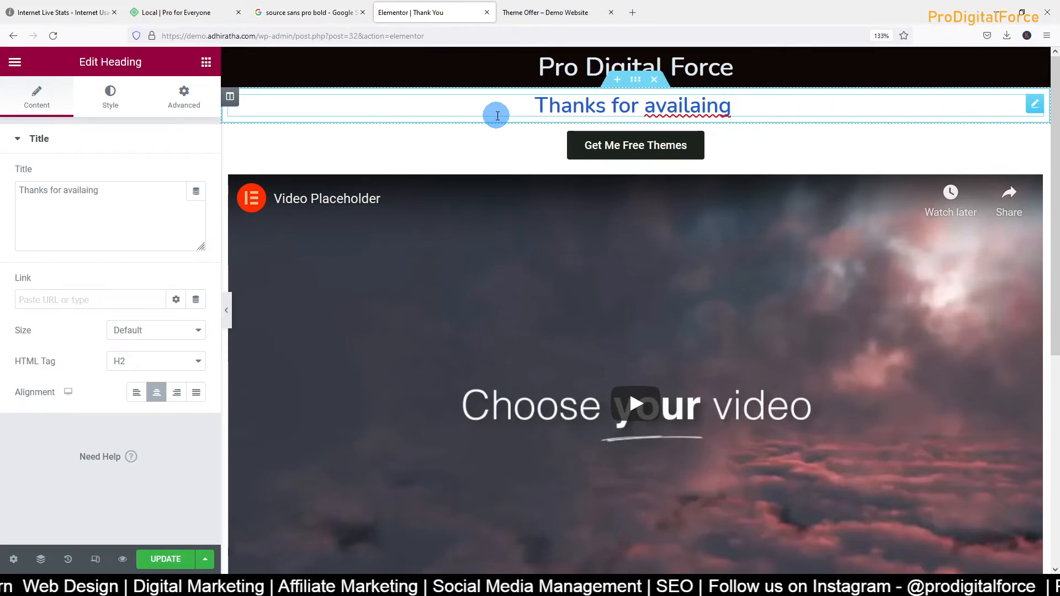
{"action": "key", "text": "BackSpace"}
{"action": "key", "text": "BackSpace"}
{"action": "key", "text": "BackSpace"}
{"action": "key", "text": "BackSpace"}
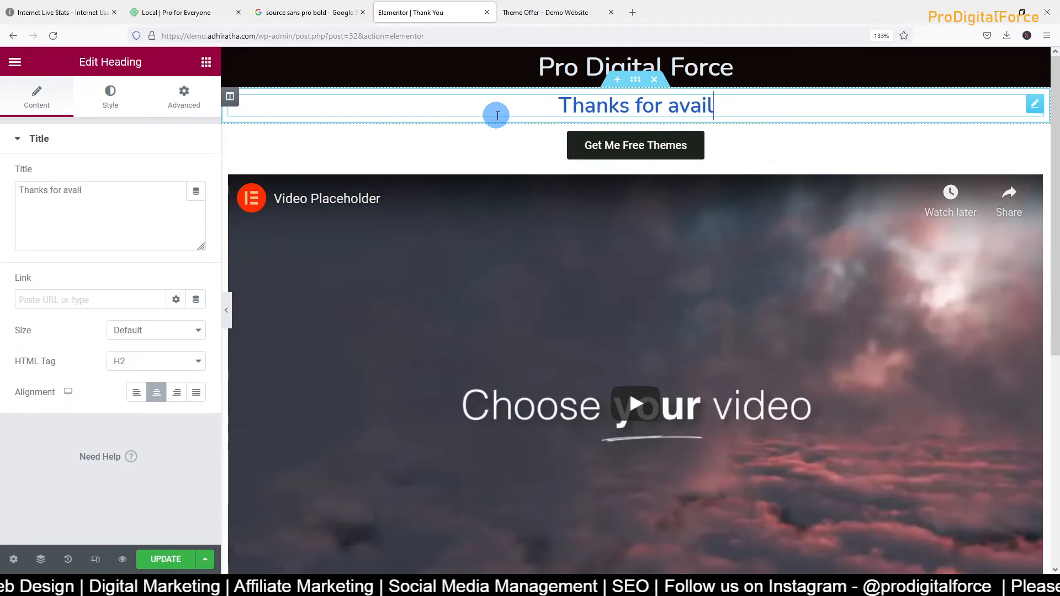
{"action": "type", "text": "ing P"}
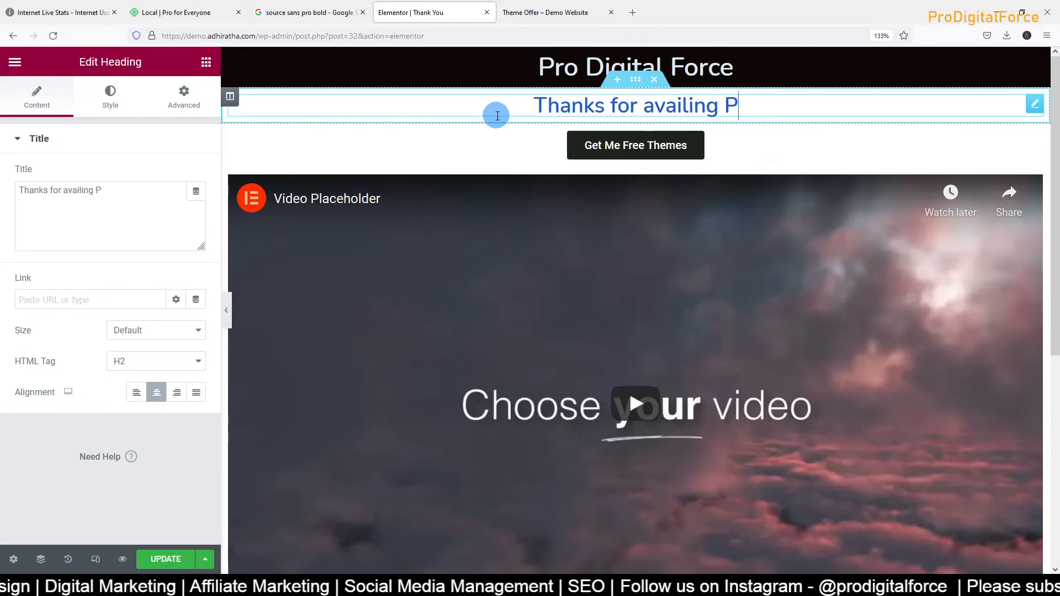
{"action": "type", "text": "remium"}
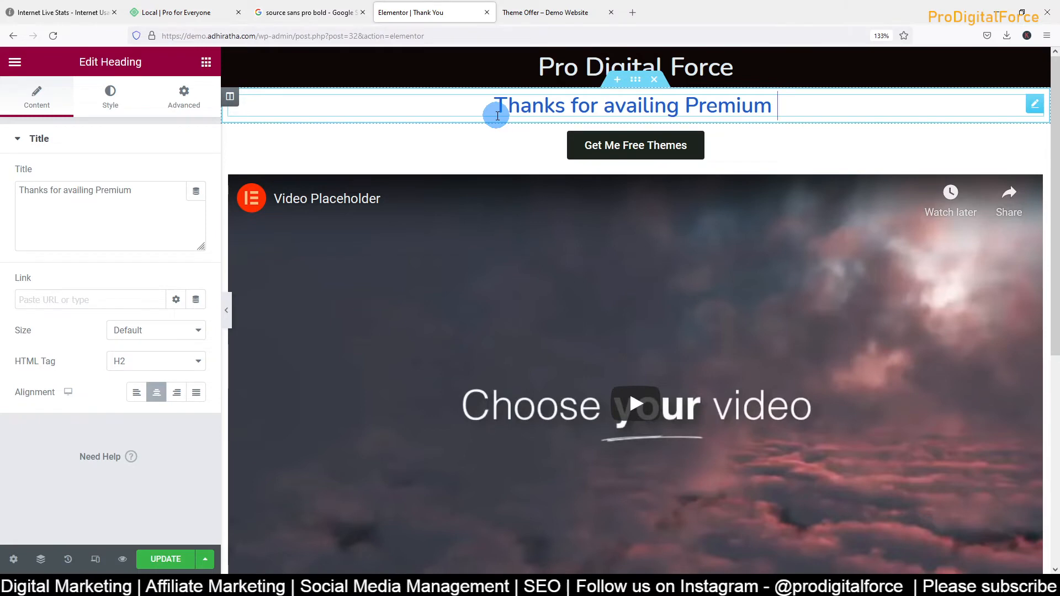
{"action": "key", "text": "BackSpace"}
{"action": "key", "text": "BackSpace"}
{"action": "key", "text": "BackSpace"}
{"action": "key", "text": "BackSpace"}
{"action": "key", "text": "BackSpace"}
{"action": "key", "text": "BackSpace"}
{"action": "key", "text": "BackSpace"}
{"action": "key", "text": "BackSpace"}
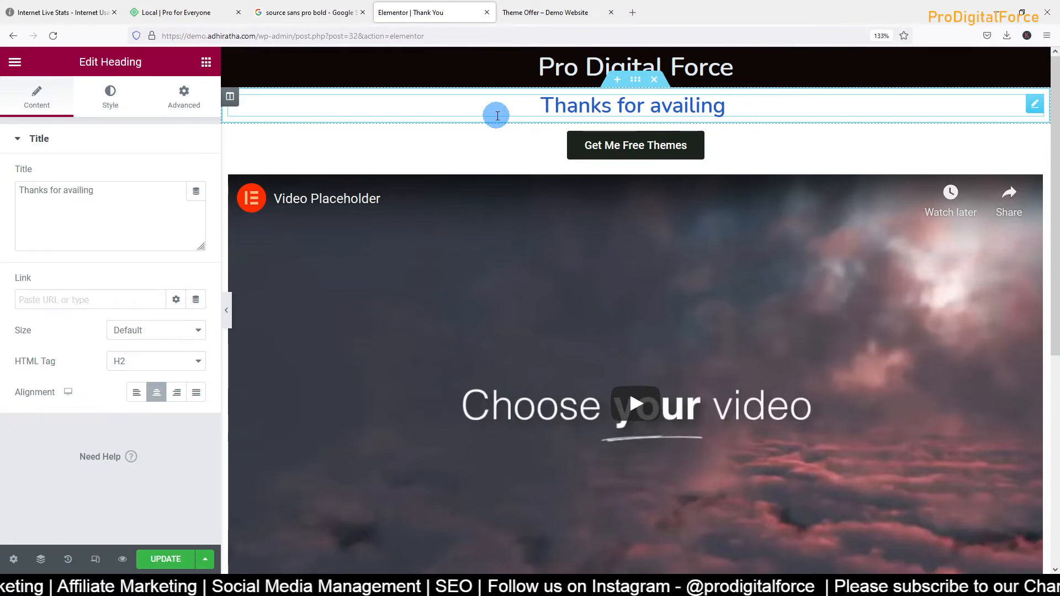
{"action": "type", "text": "Pr"}
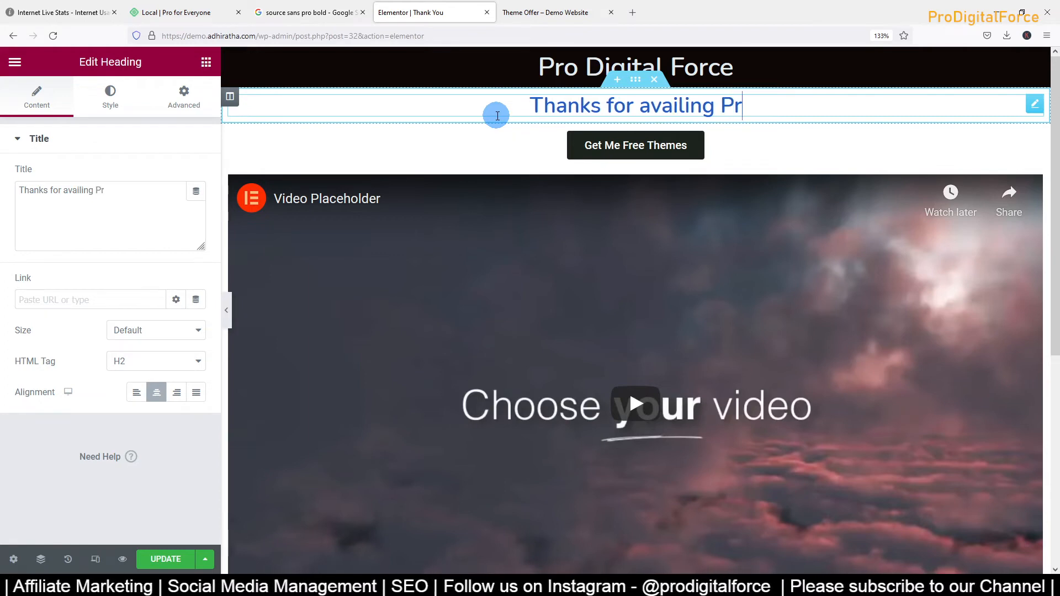
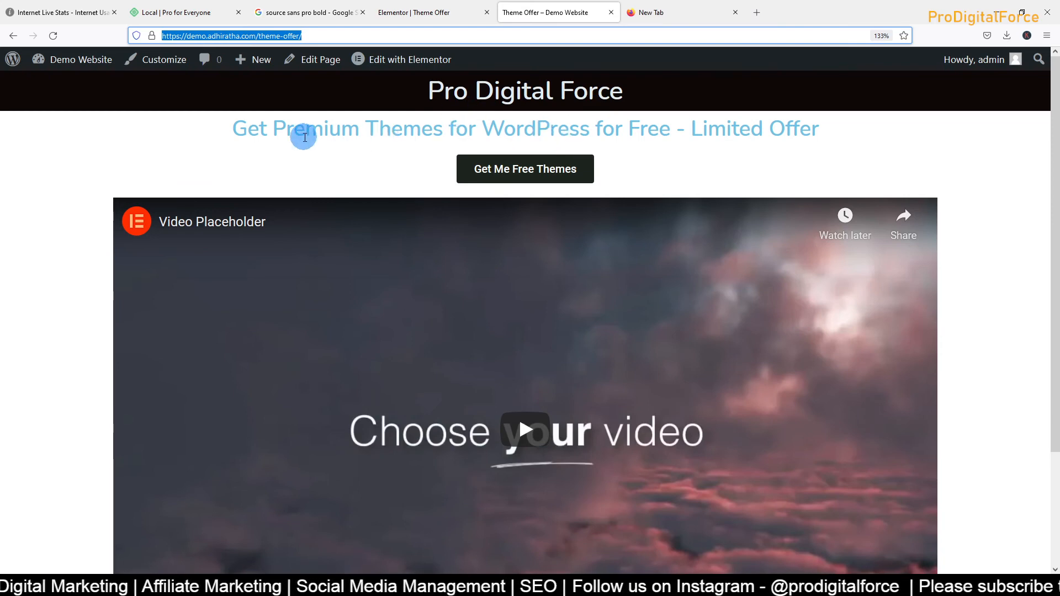
Switch to the Theme Offer page editor and review the offer heading's typography, content and advanced settings
{"action": "left_click", "coordinate": [440, 12]}
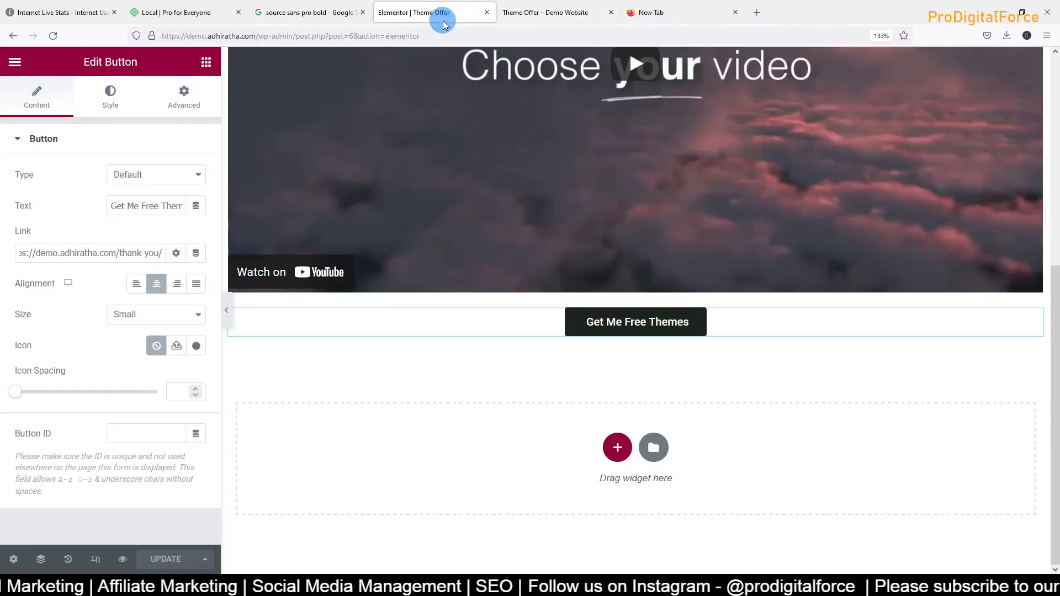
{"action": "scroll", "coordinate": [326, 251], "scroll_direction": "up", "scroll_amount": 5}
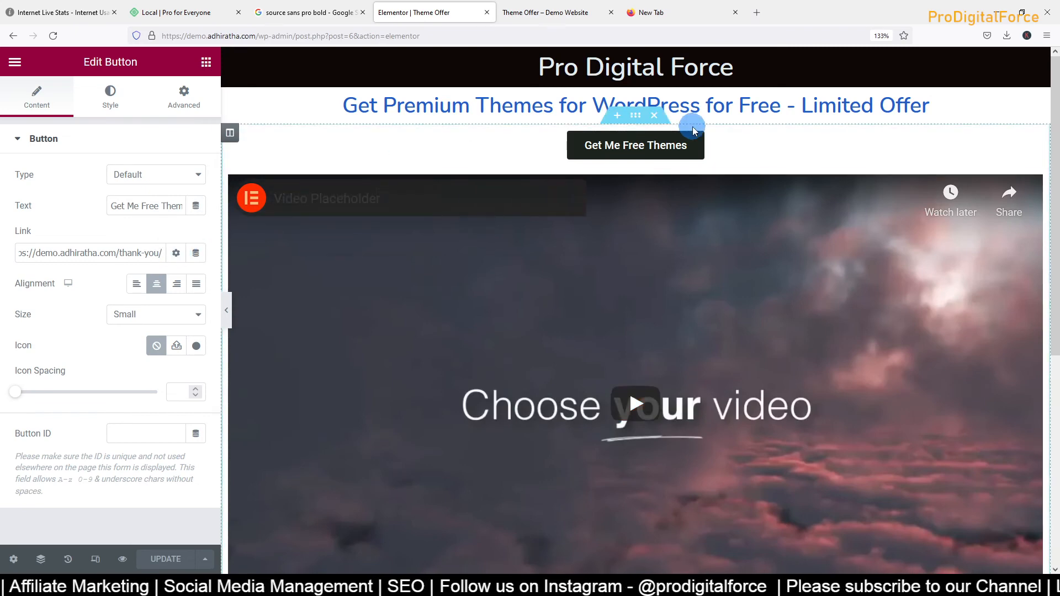
{"action": "left_click", "coordinate": [706, 106]}
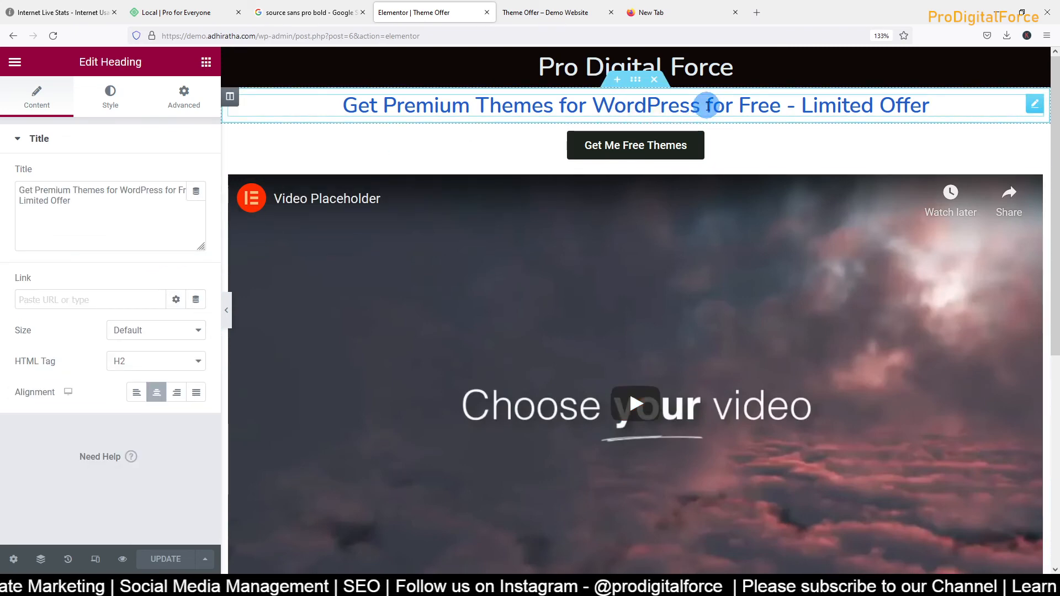
{"action": "left_click_drag", "start_coordinate": [707, 106], "coordinate": [914, 116]}
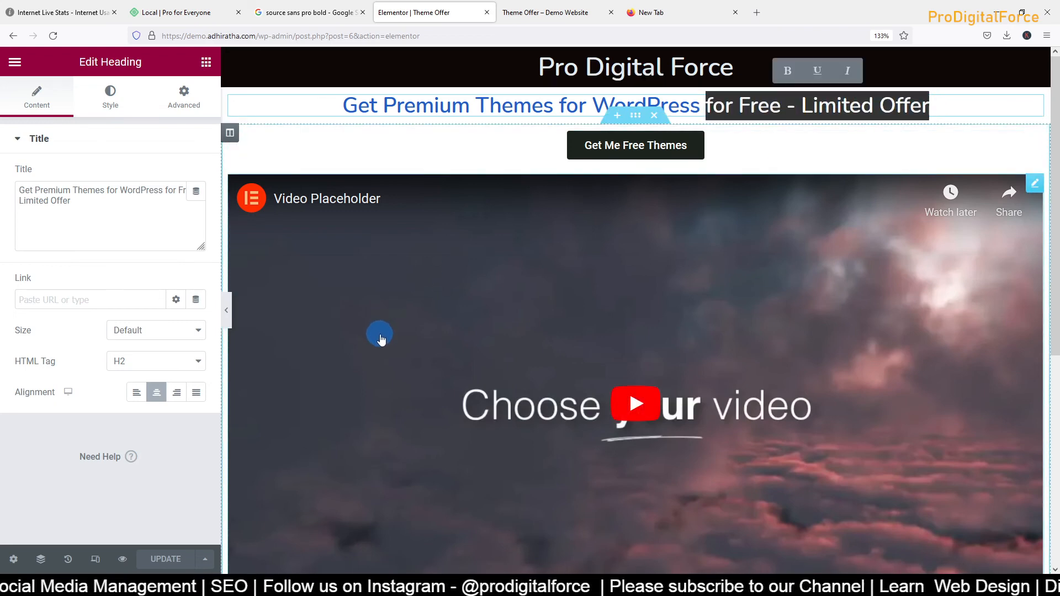
{"action": "left_click", "coordinate": [112, 101]}
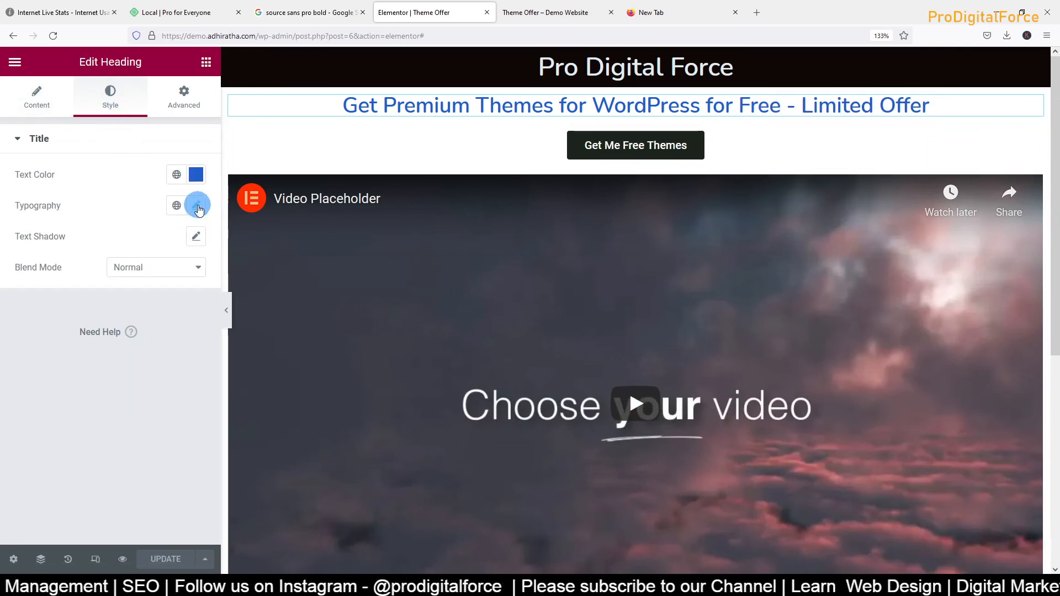
{"action": "left_click", "coordinate": [197, 207]}
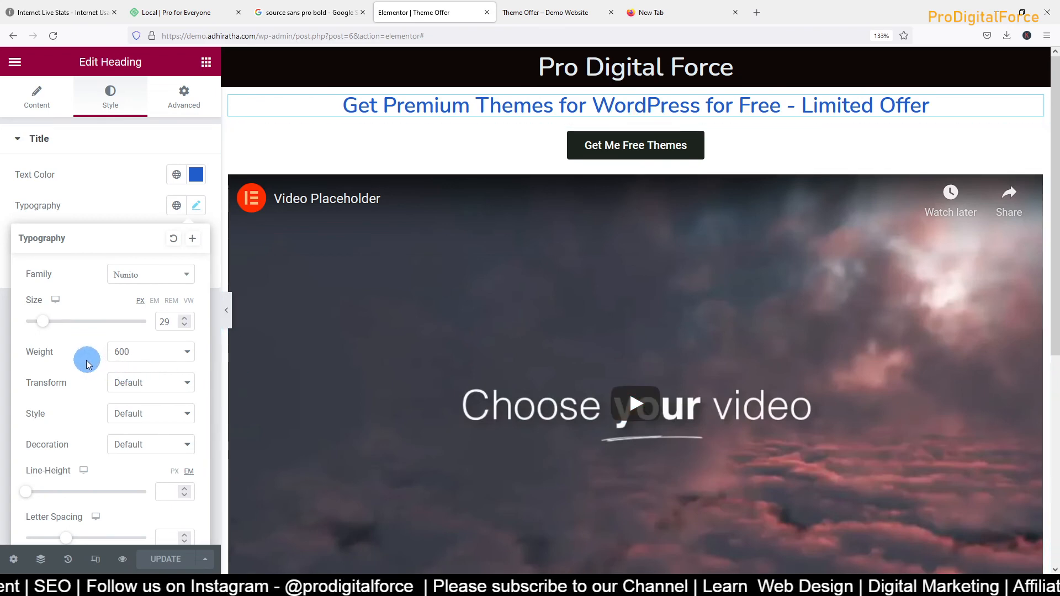
{"action": "scroll", "coordinate": [74, 370], "scroll_direction": "down", "scroll_amount": 1}
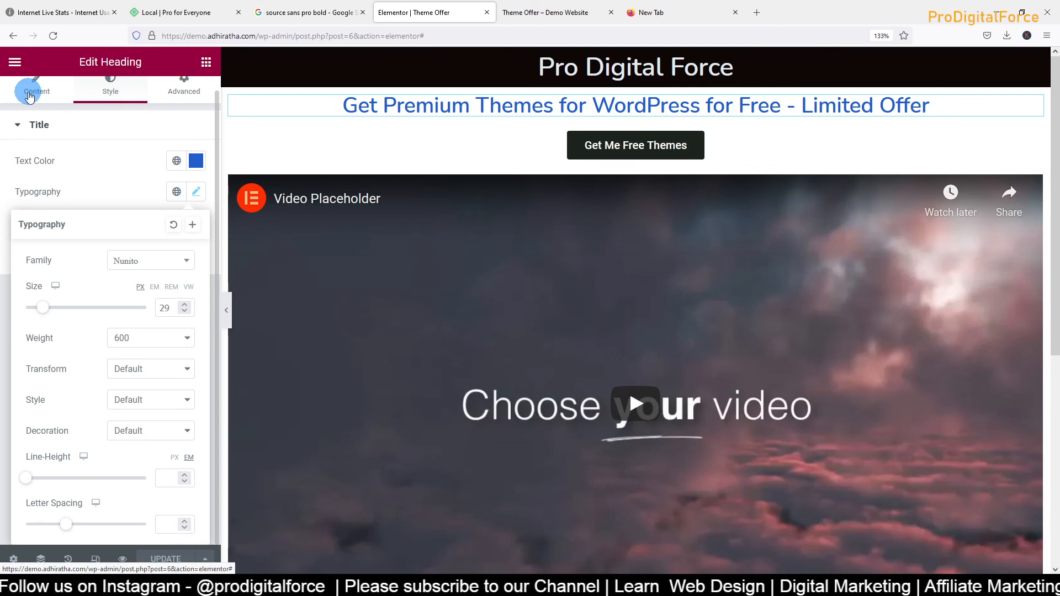
{"action": "left_click", "coordinate": [35, 95]}
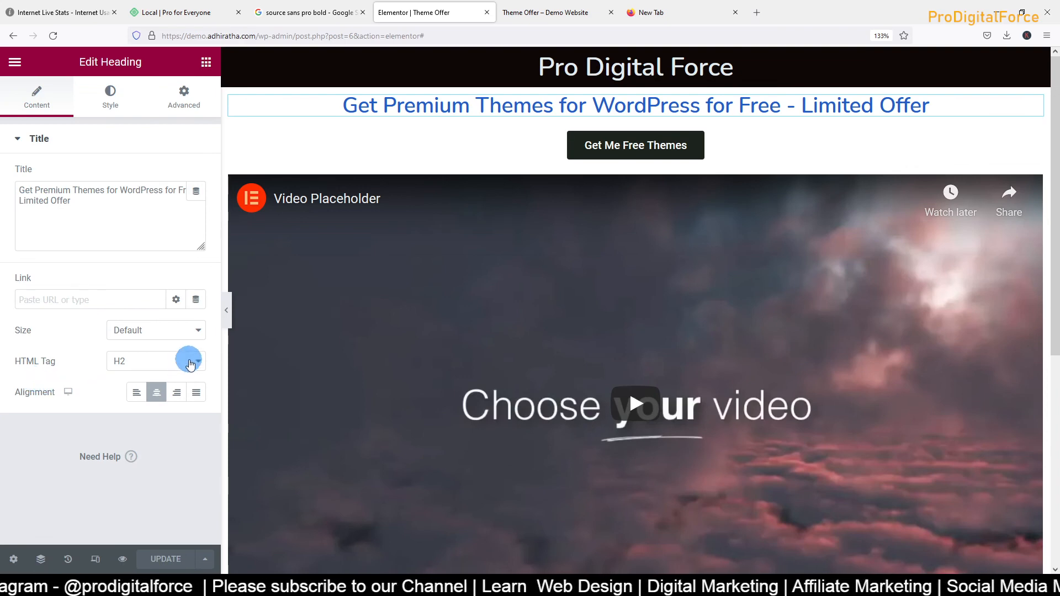
{"action": "left_click", "coordinate": [182, 102]}
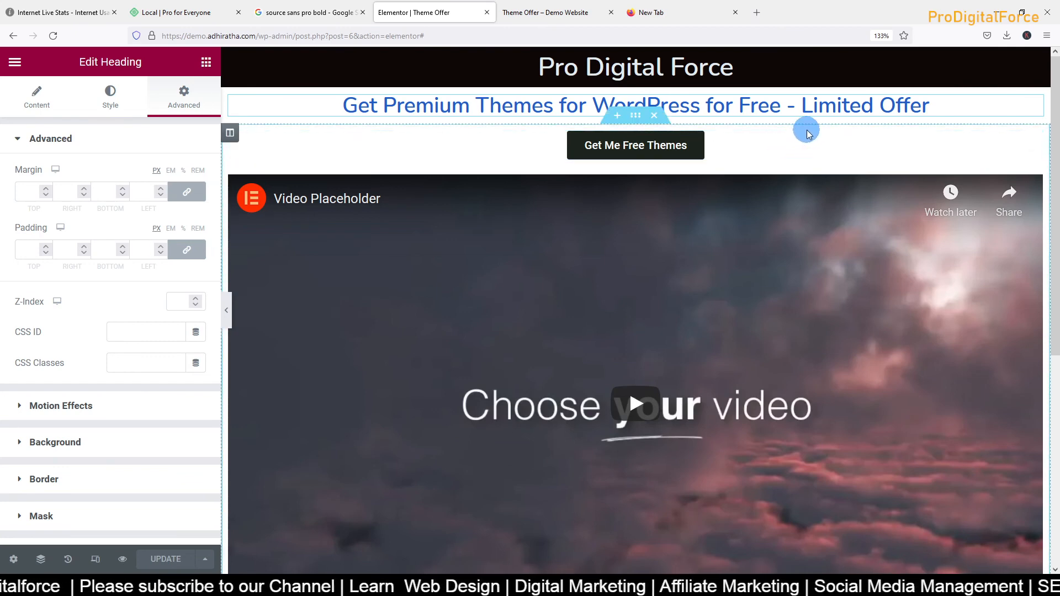
Try to underline only the words "Limited Offer" in the offer heading
{"action": "left_click", "coordinate": [820, 108]}
{"action": "left_click", "coordinate": [834, 98]}
{"action": "left_click_drag", "start_coordinate": [835, 98], "coordinate": [926, 93]}
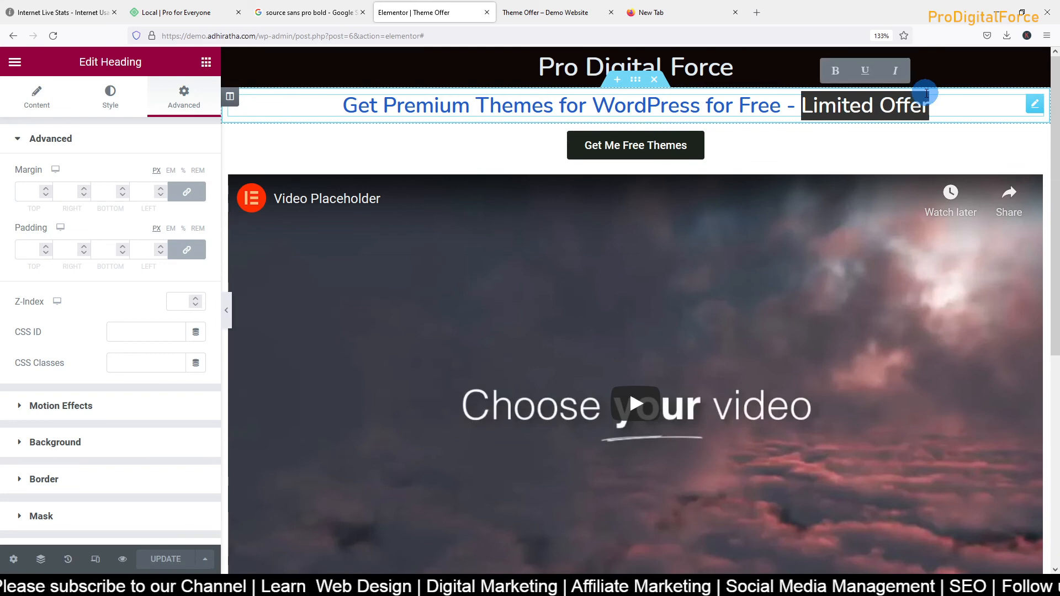
{"action": "key", "text": "ctrl+u"}
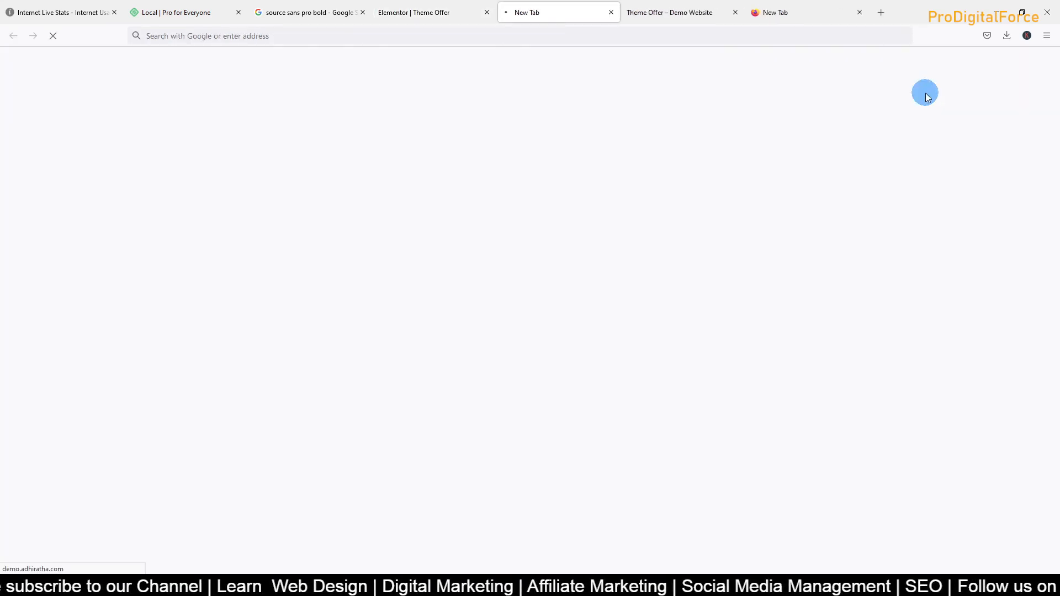
{"action": "key", "text": "ctrl+Page_Up"}
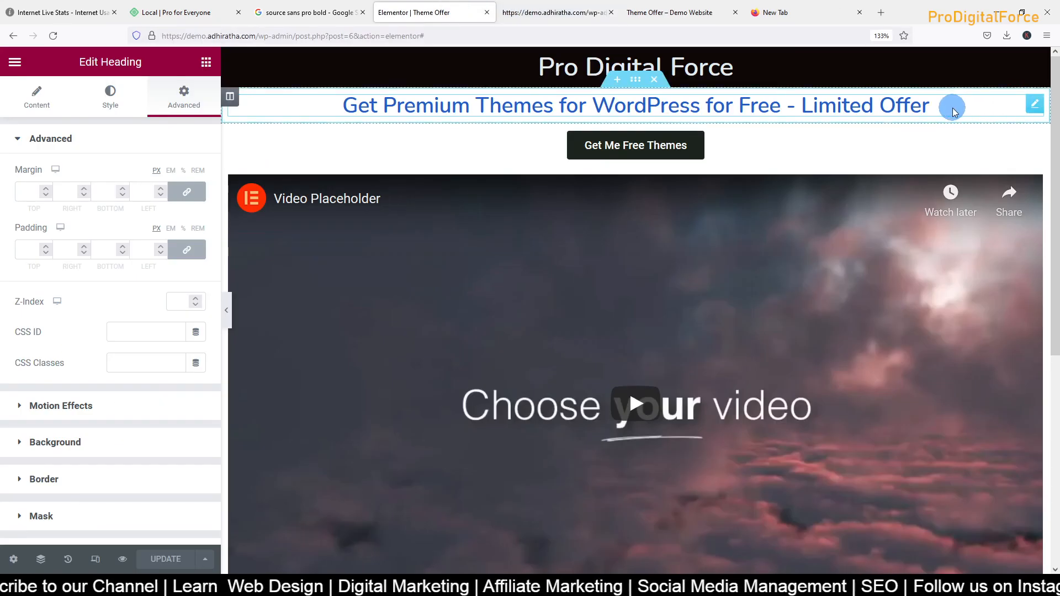
Select "Limited Offer" in the offer heading and check the heading's HTML tag options
{"action": "left_click_drag", "start_coordinate": [946, 105], "coordinate": [803, 106]}
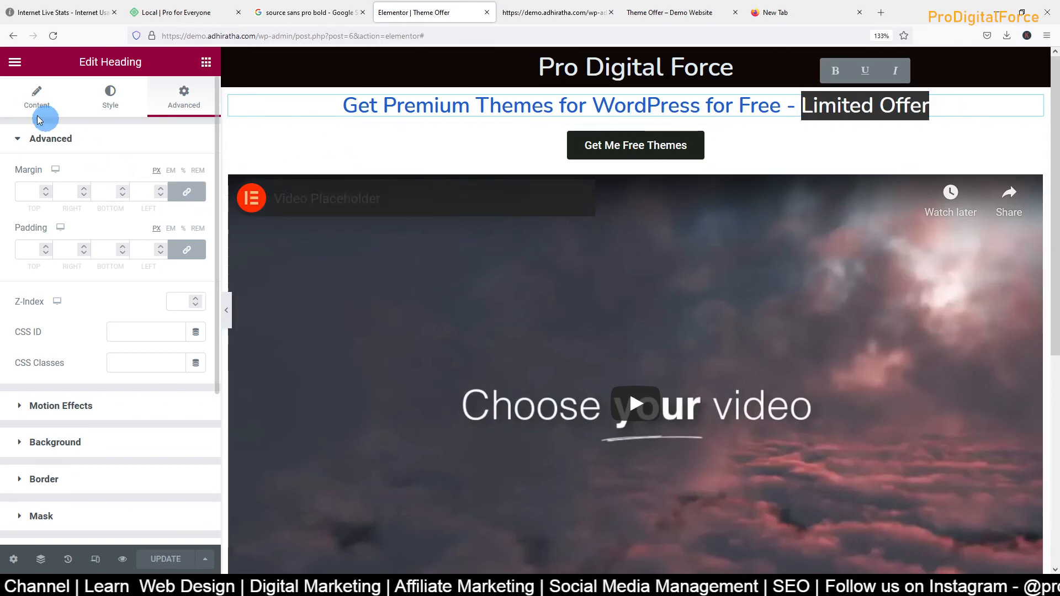
{"action": "left_click", "coordinate": [34, 99]}
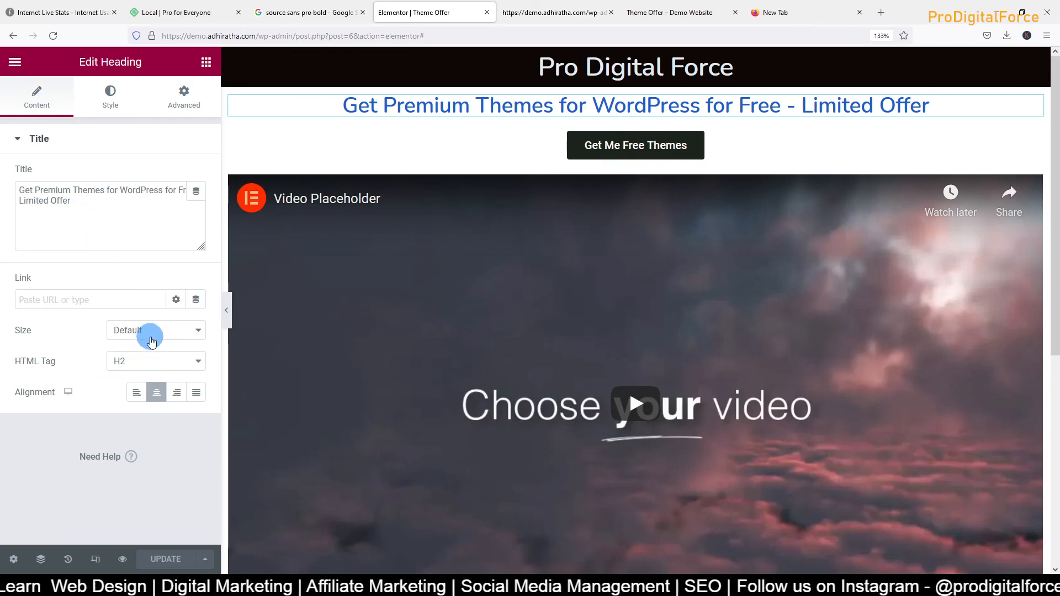
{"action": "left_click", "coordinate": [149, 363]}
{"action": "left_click", "coordinate": [150, 362]}
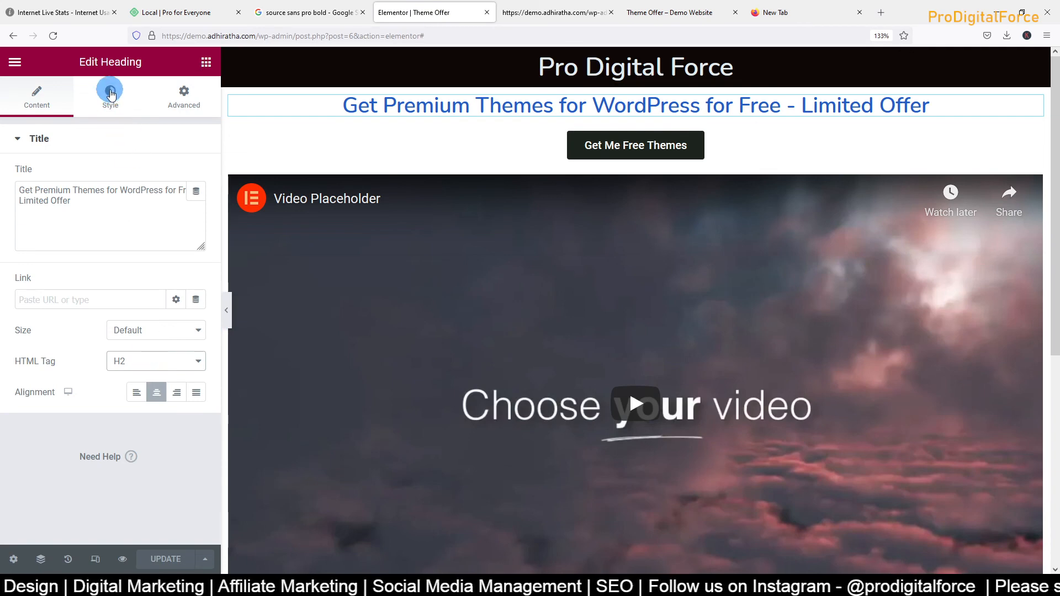
Try the Multiply blend mode on the offer heading and restore it to Normal
{"action": "left_click", "coordinate": [111, 93]}
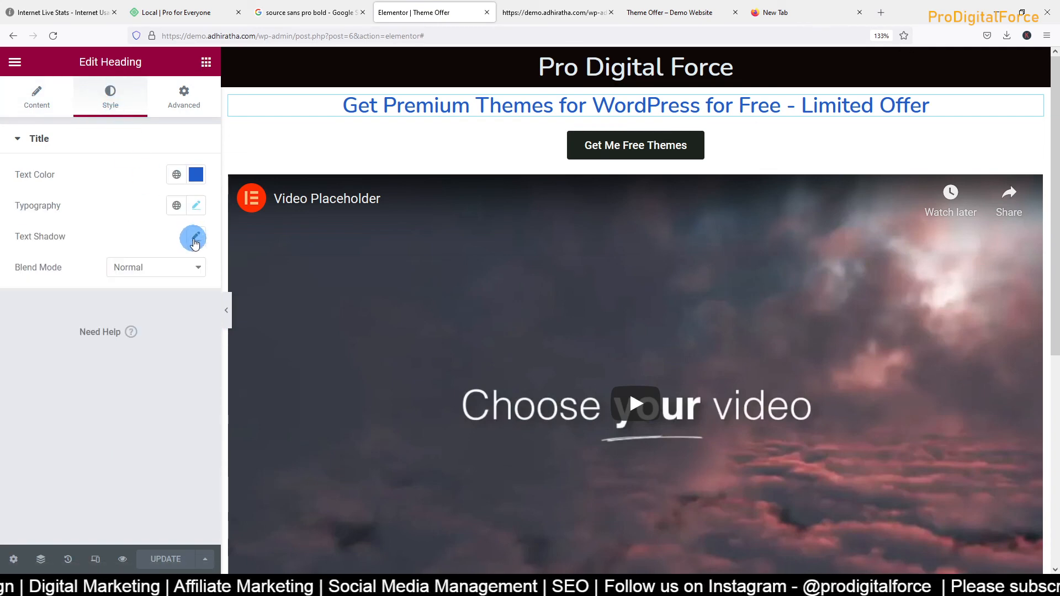
{"action": "left_click", "coordinate": [189, 268]}
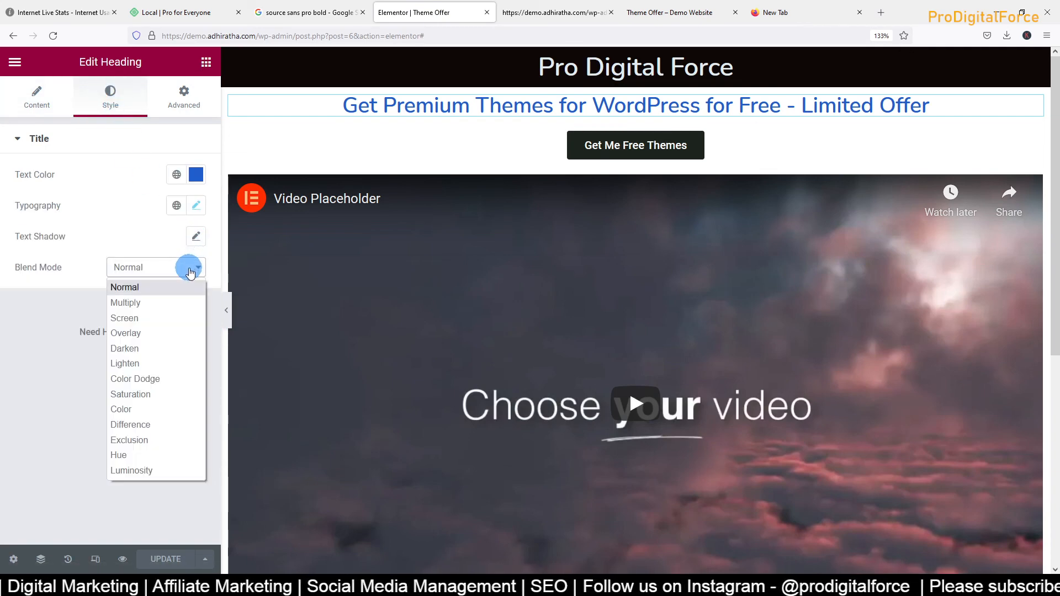
{"action": "left_click", "coordinate": [165, 310]}
{"action": "left_click", "coordinate": [157, 273]}
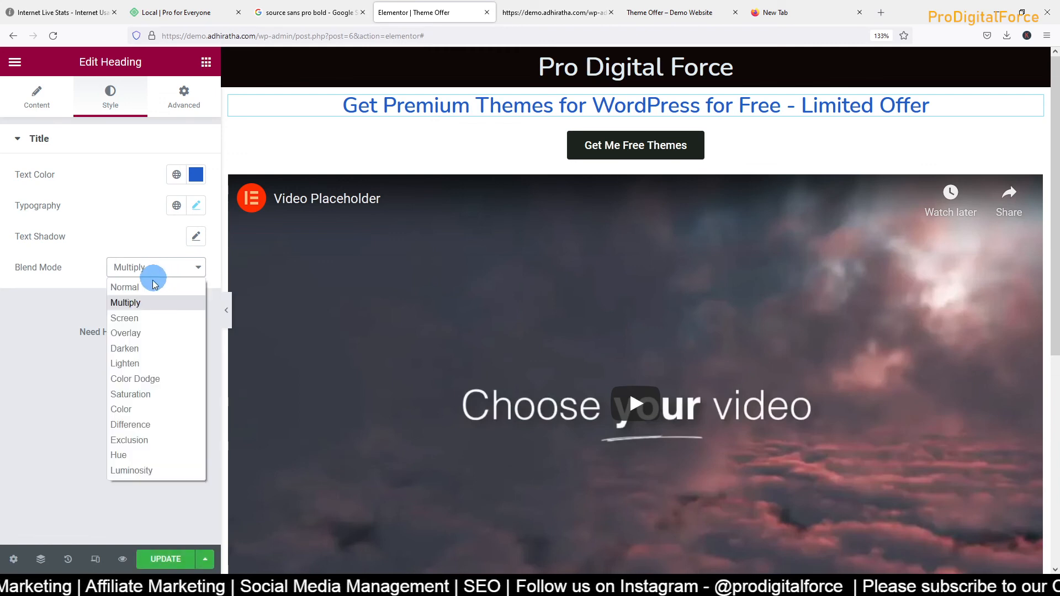
{"action": "left_click", "coordinate": [155, 284]}
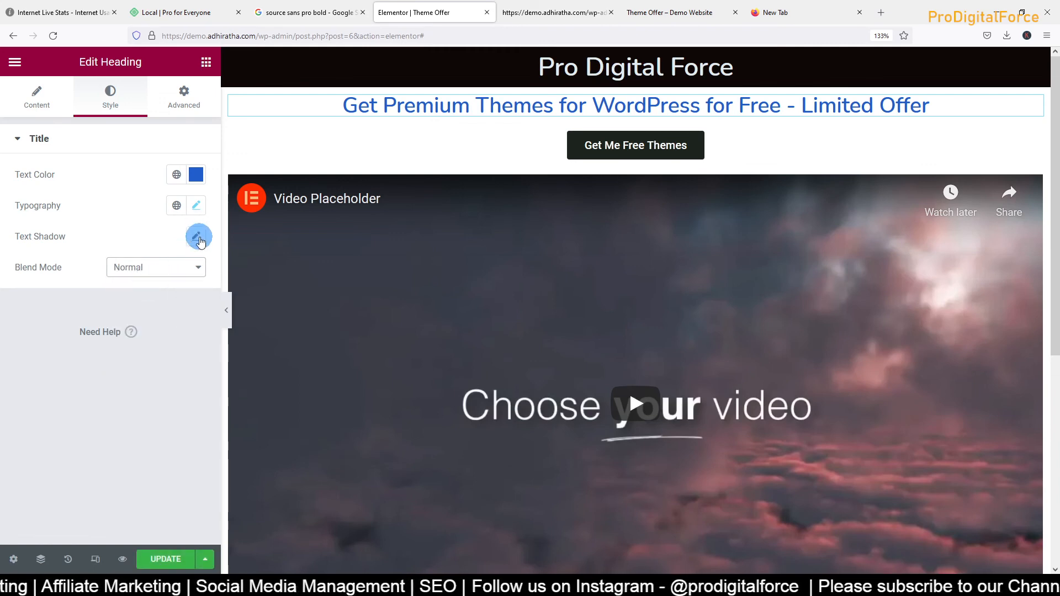
Apply the default text shadow to the offer heading
{"action": "left_click", "coordinate": [197, 237]}
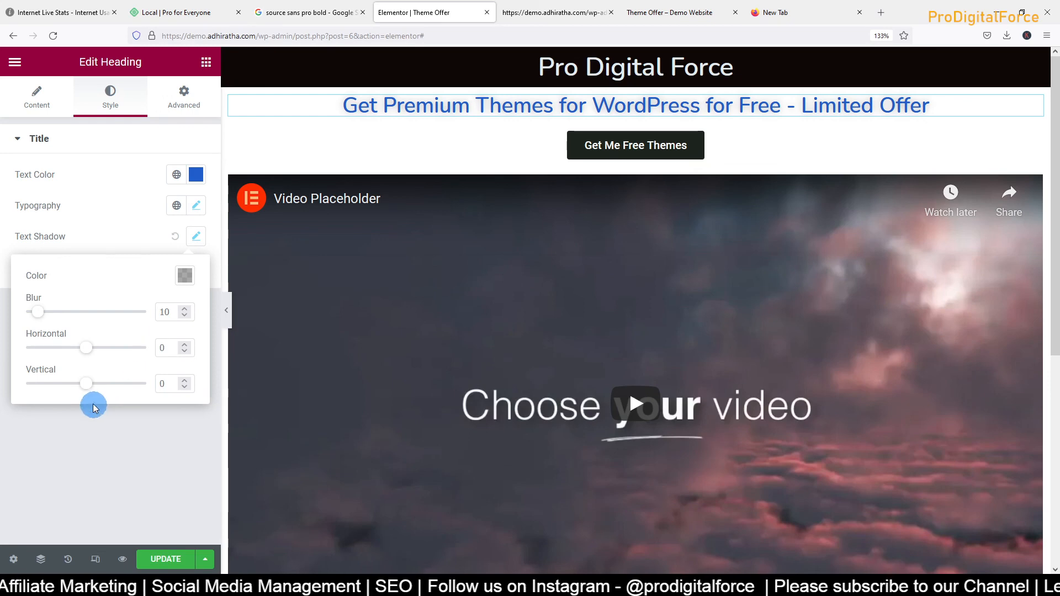
{"action": "left_click", "coordinate": [103, 173]}
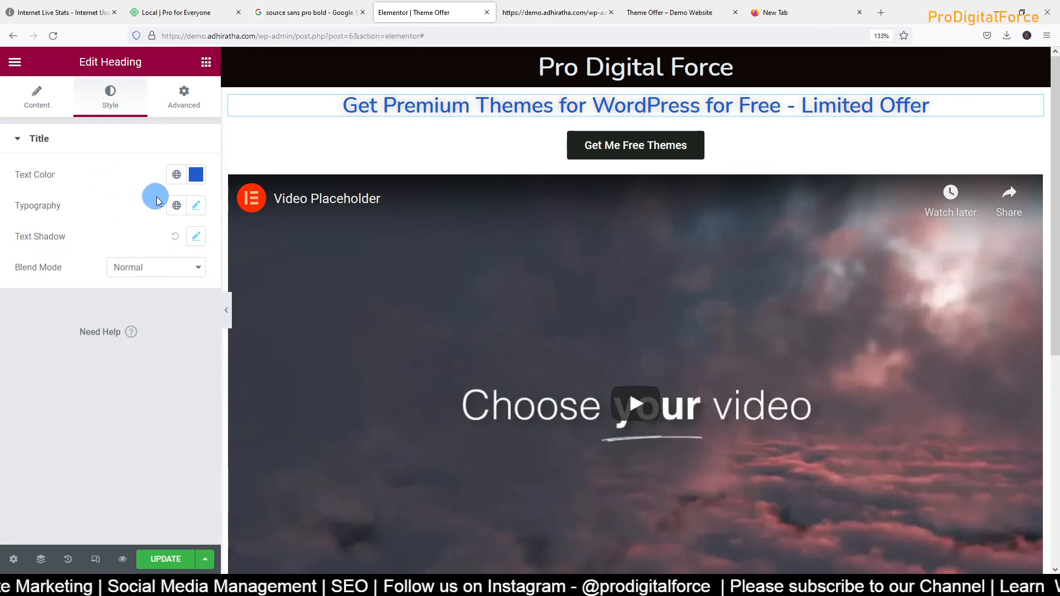
Try the Uppercase text transform on the offer heading and restore it to Default
{"action": "left_click", "coordinate": [195, 209]}
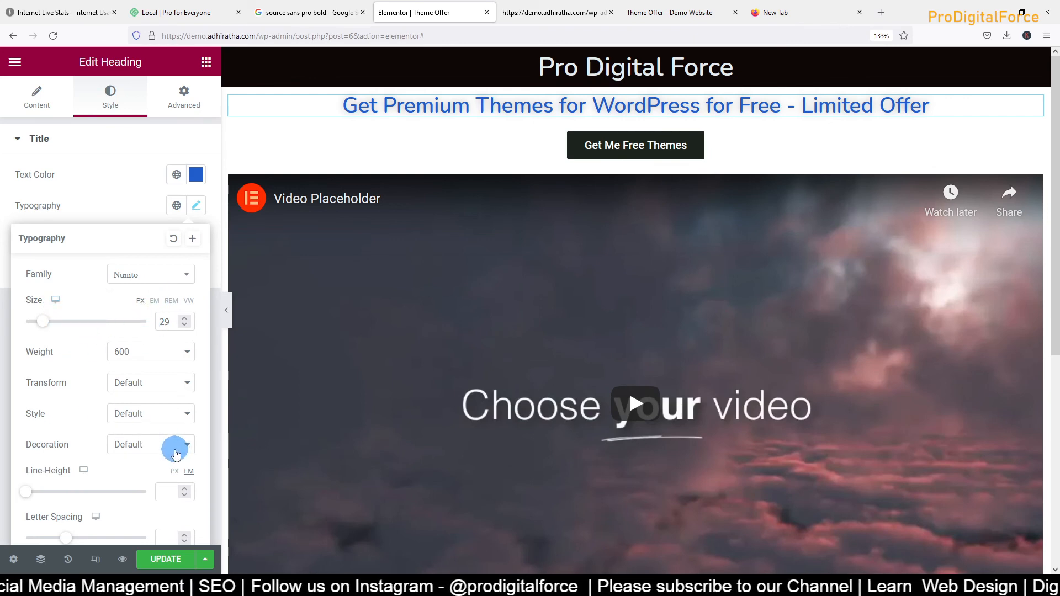
{"action": "scroll", "coordinate": [180, 444], "scroll_direction": "down", "scroll_amount": 1}
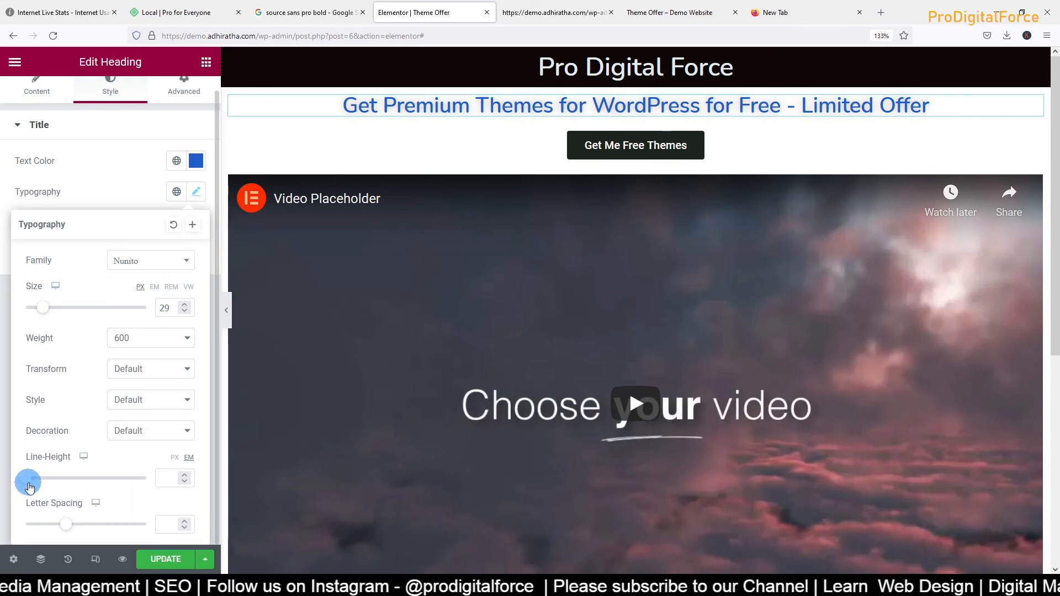
{"action": "left_click", "coordinate": [154, 402]}
{"action": "left_click", "coordinate": [156, 405]}
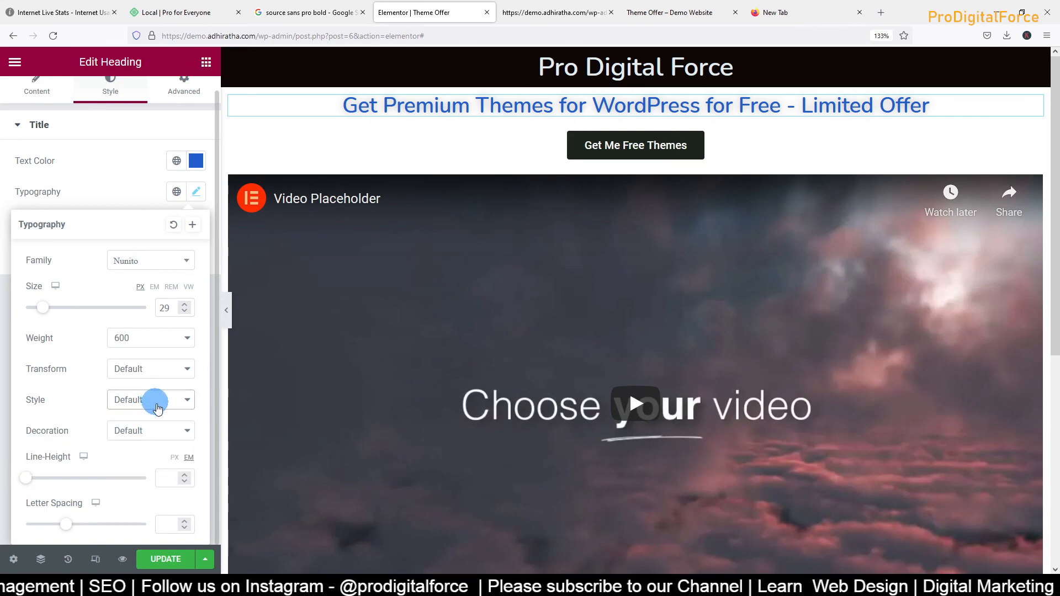
{"action": "left_click", "coordinate": [143, 371]}
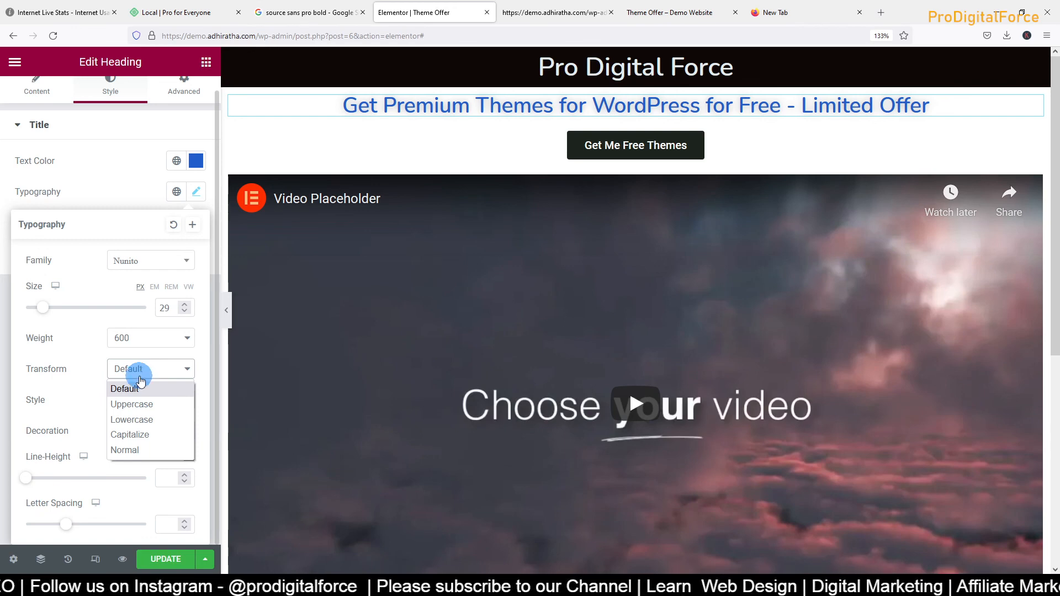
{"action": "left_click", "coordinate": [139, 405]}
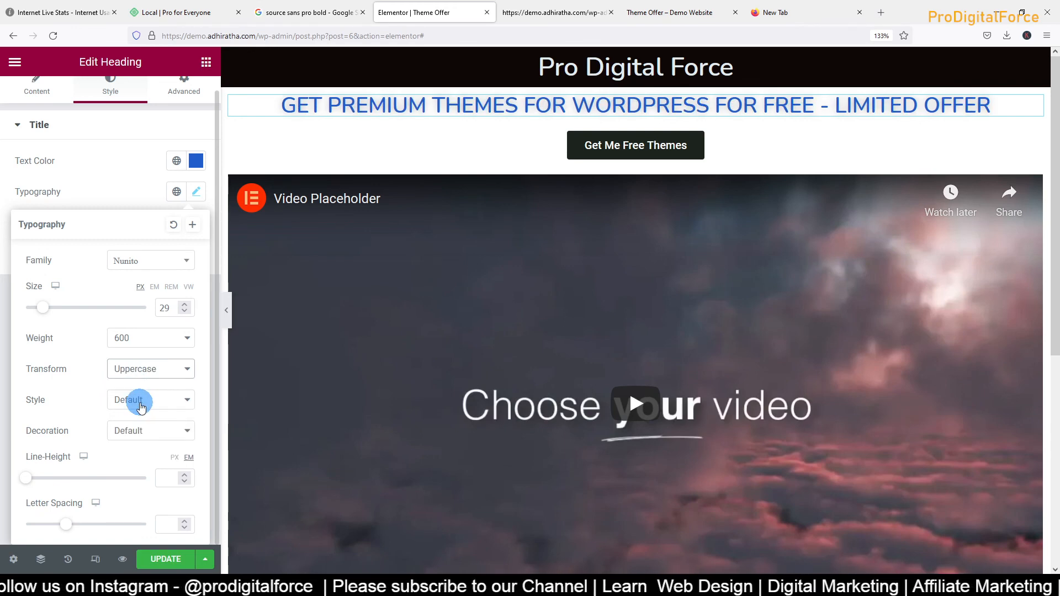
{"action": "left_click", "coordinate": [143, 368]}
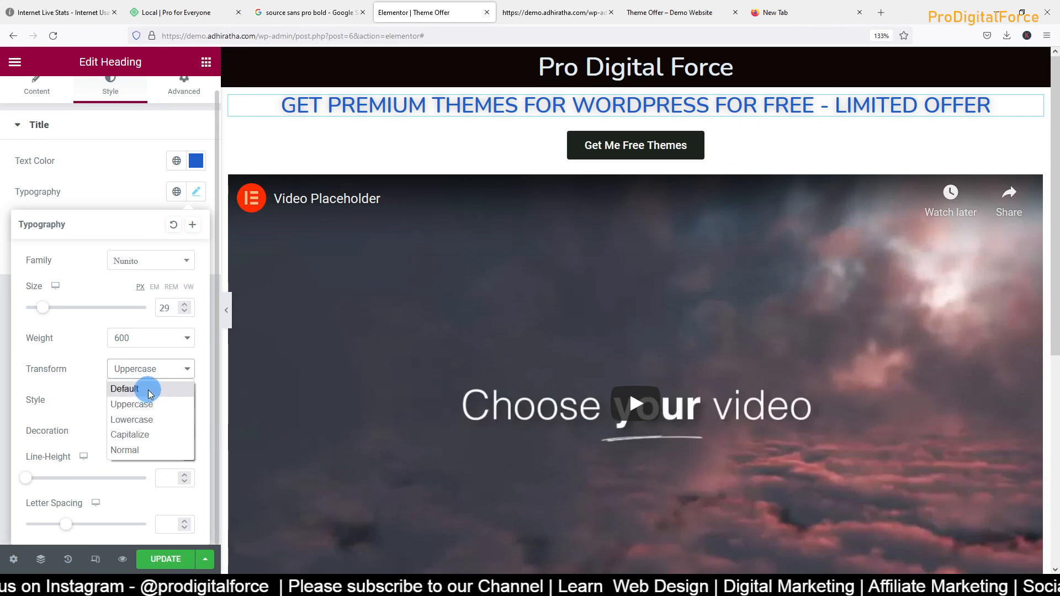
{"action": "left_click", "coordinate": [150, 390]}
Update the Theme Offer page to save the heading's styling
{"action": "left_click", "coordinate": [163, 566]}
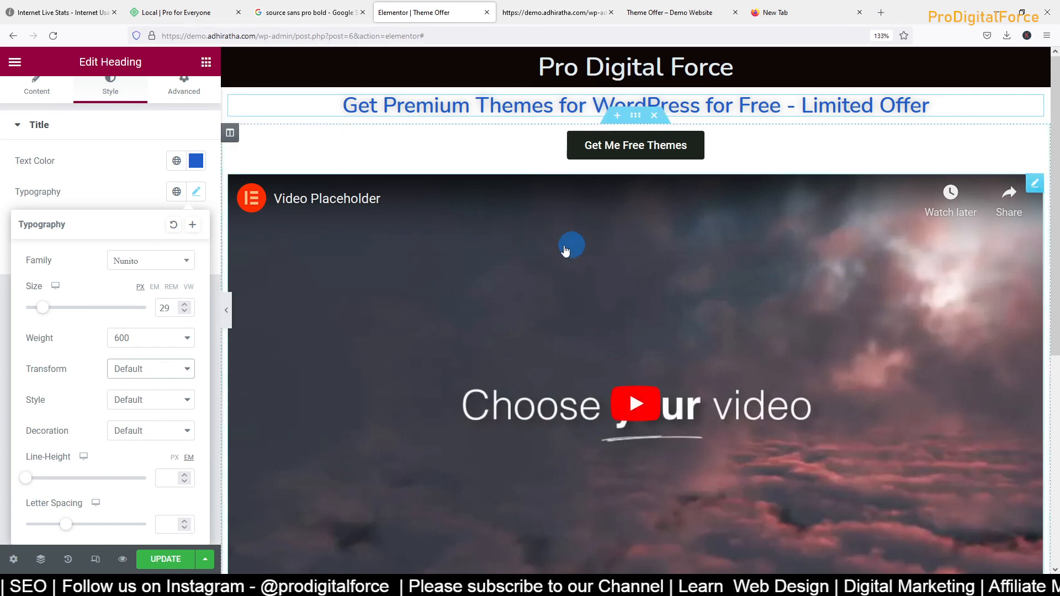
{"action": "scroll", "coordinate": [568, 397], "scroll_direction": "down", "scroll_amount": 5}
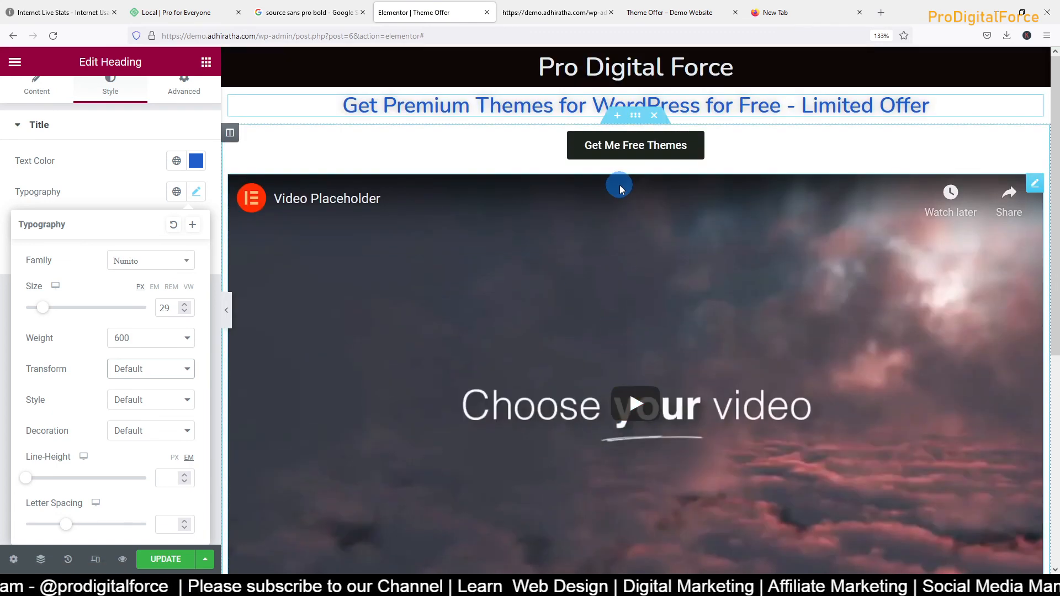
{"action": "left_click", "coordinate": [165, 560]}
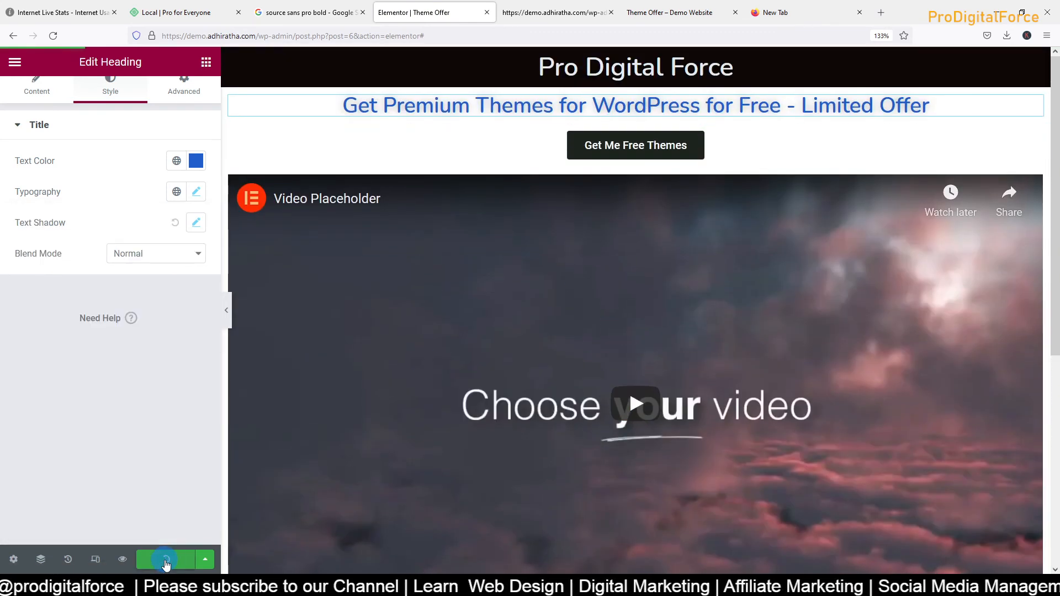